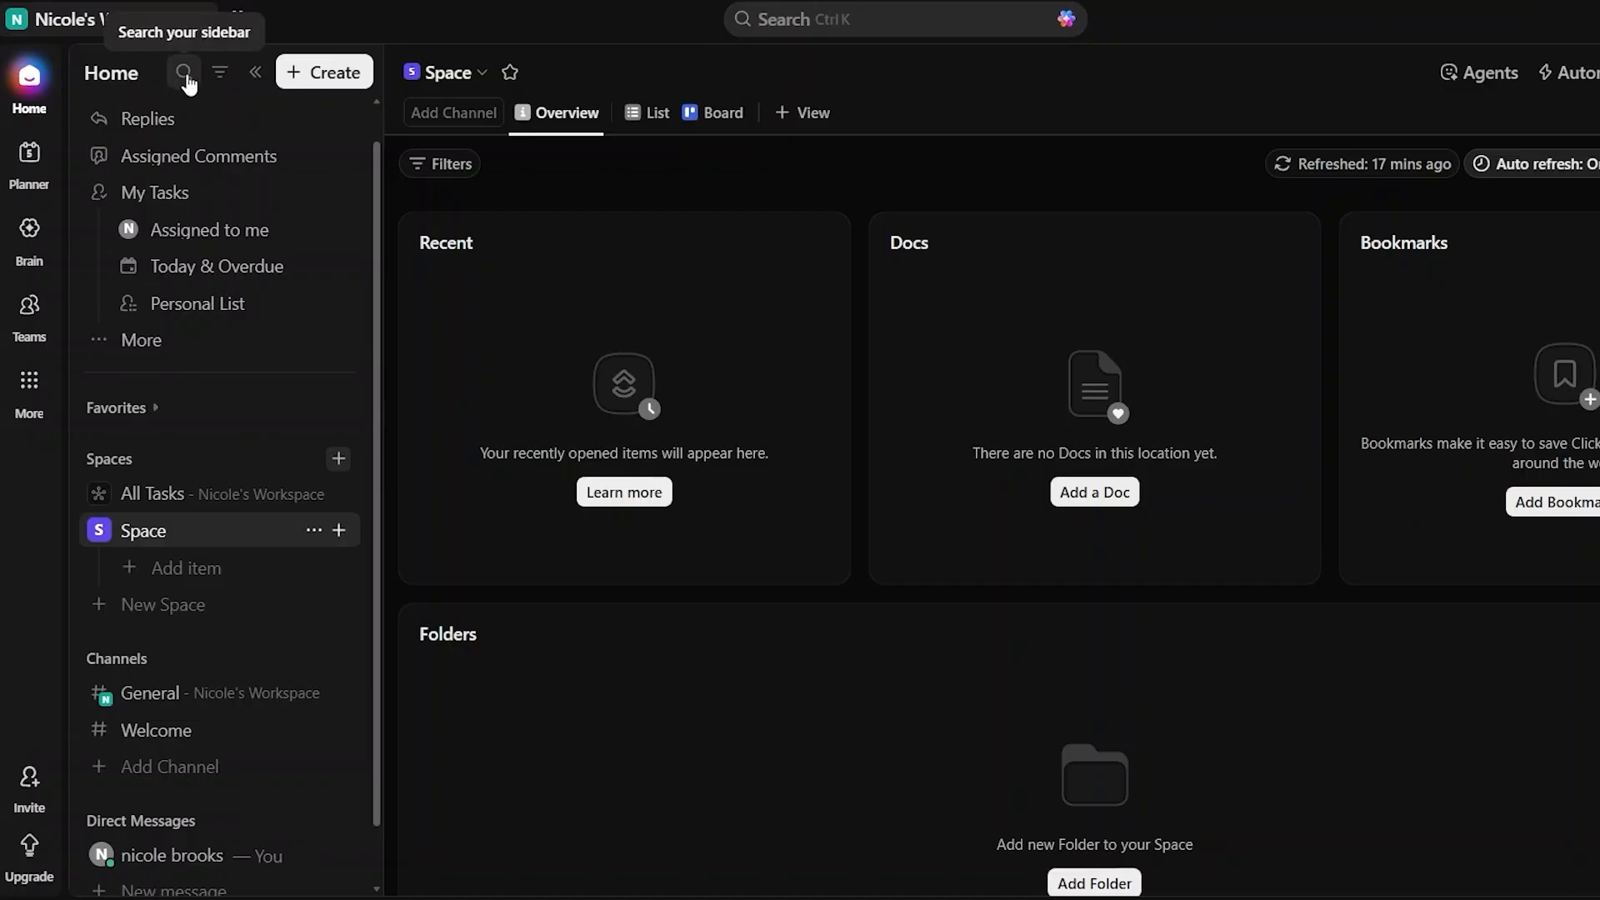
left_click(184, 72)
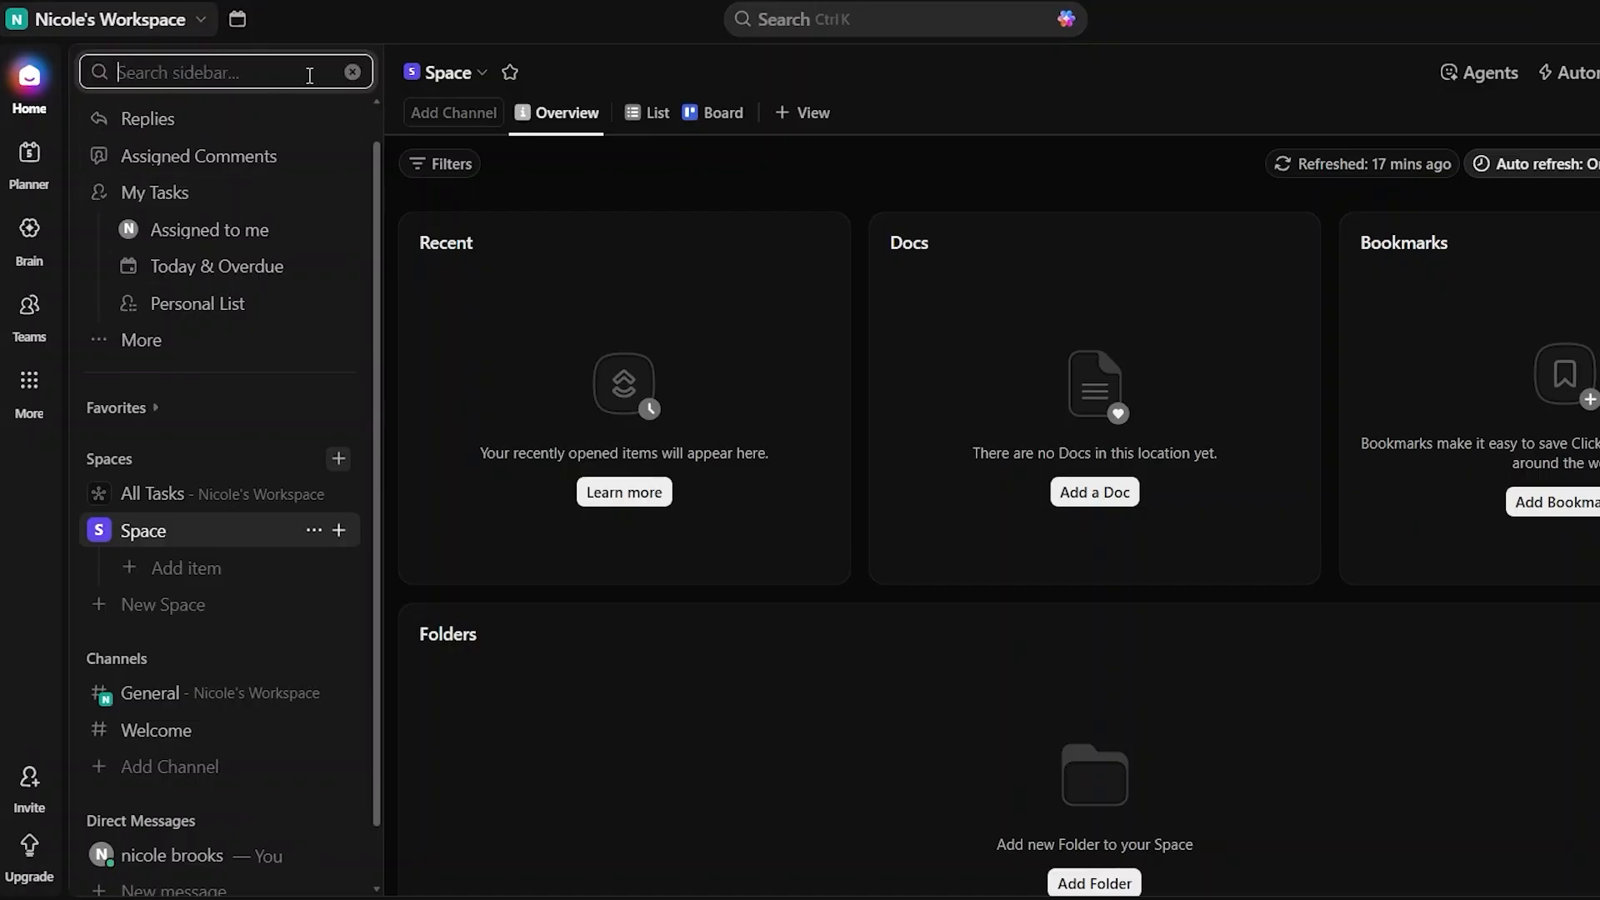
left_click(353, 74)
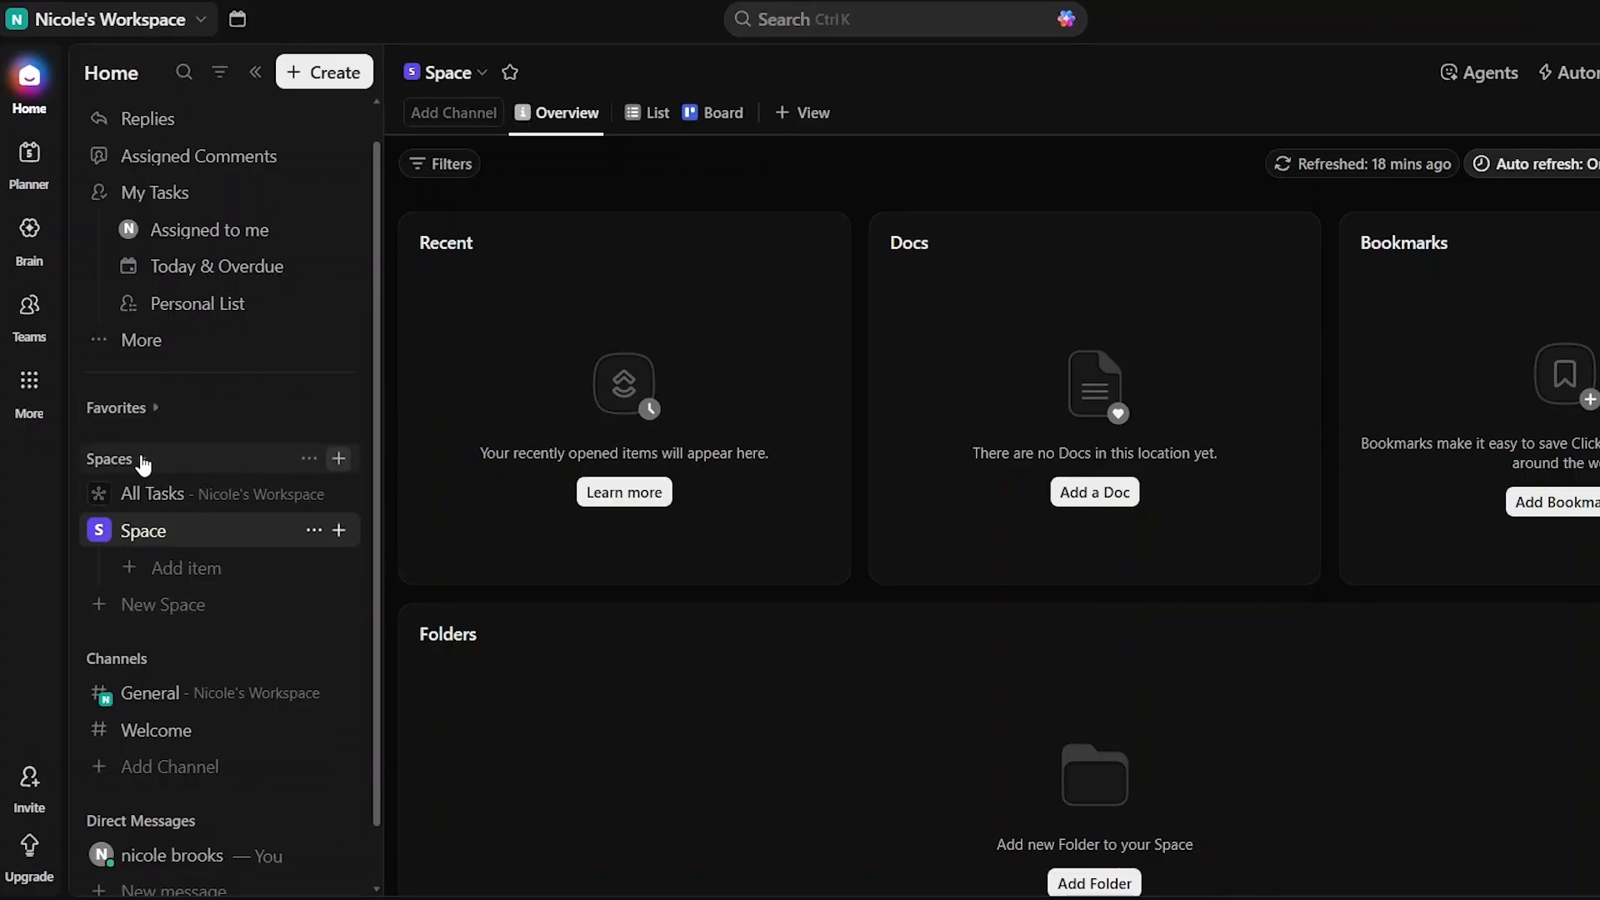
left_click(165, 533)
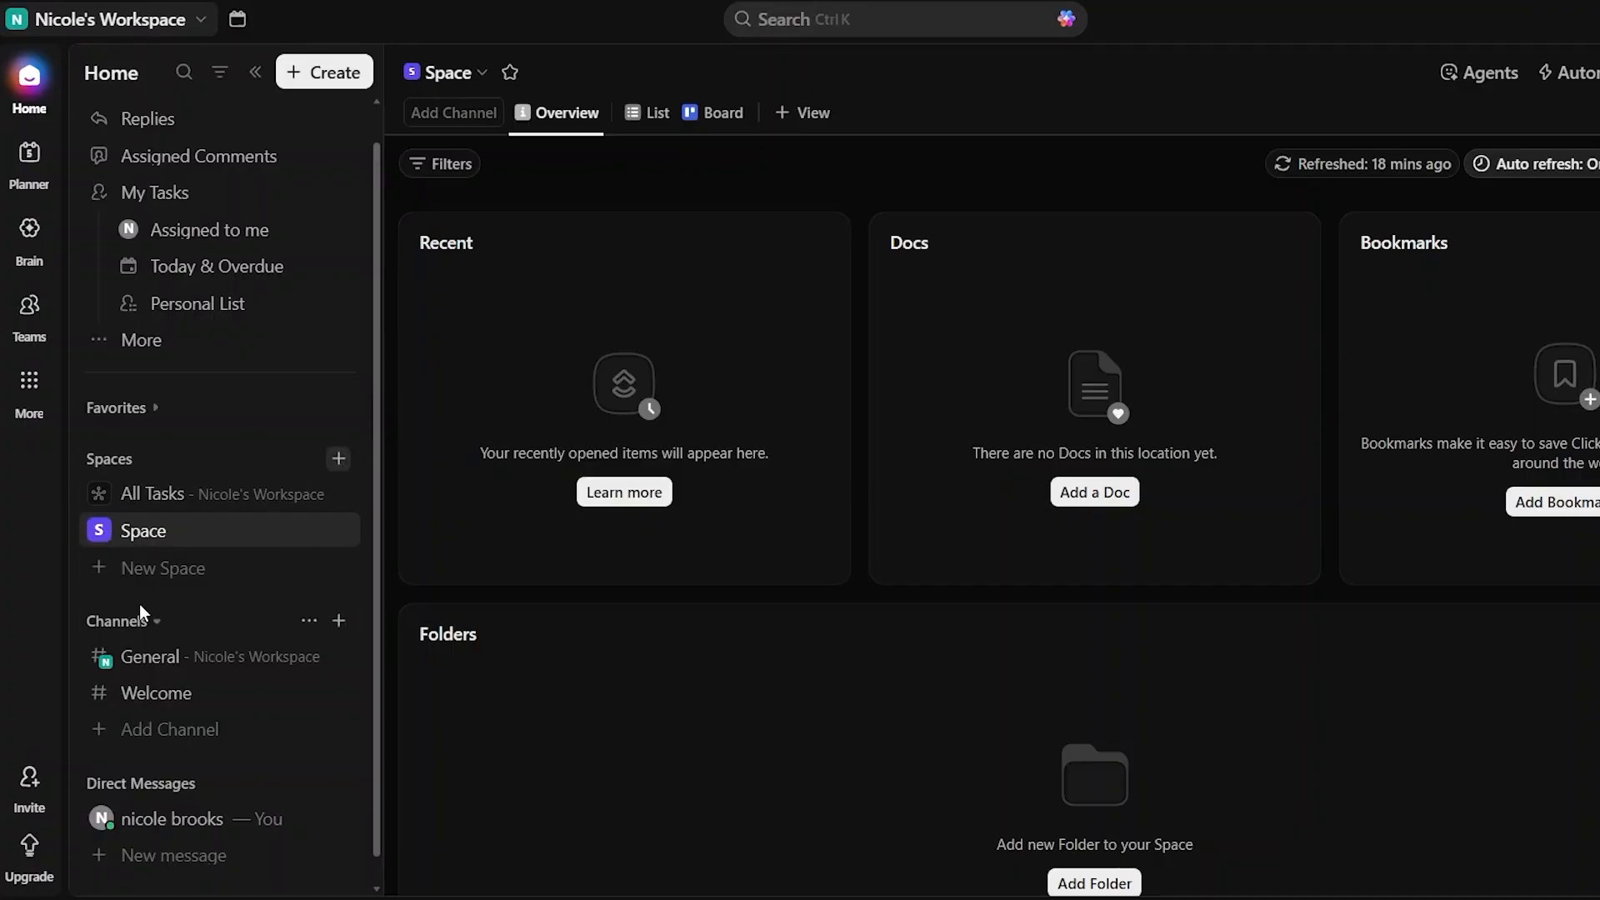
- Start creating a new Space and look over the colors and avatars offered for its icon
left_click(194, 569)
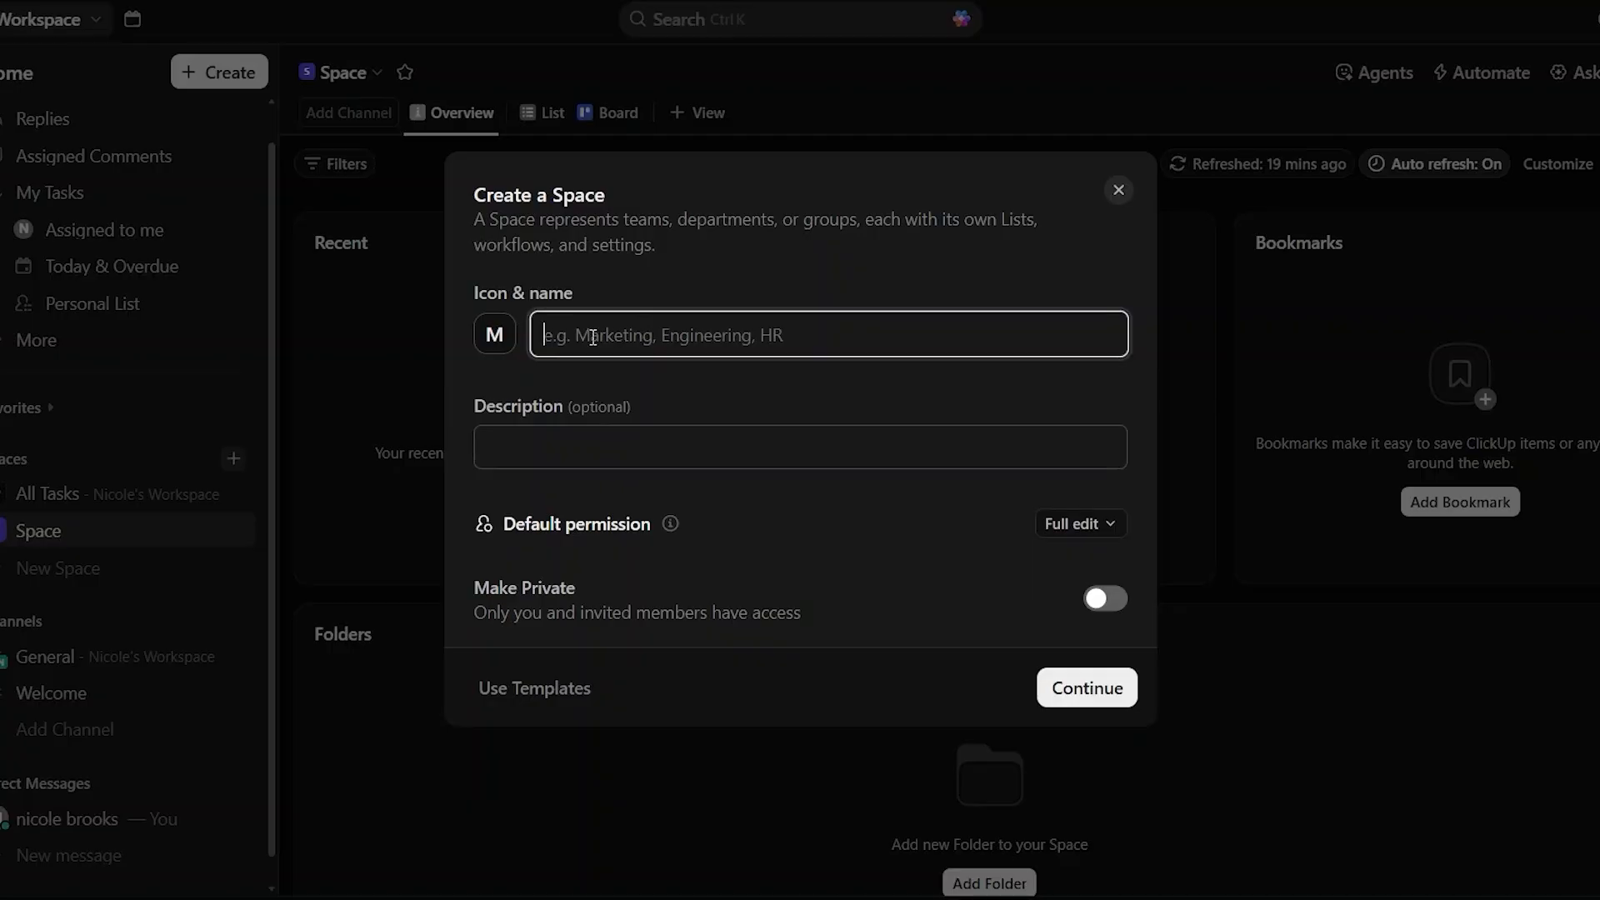
left_click(492, 343)
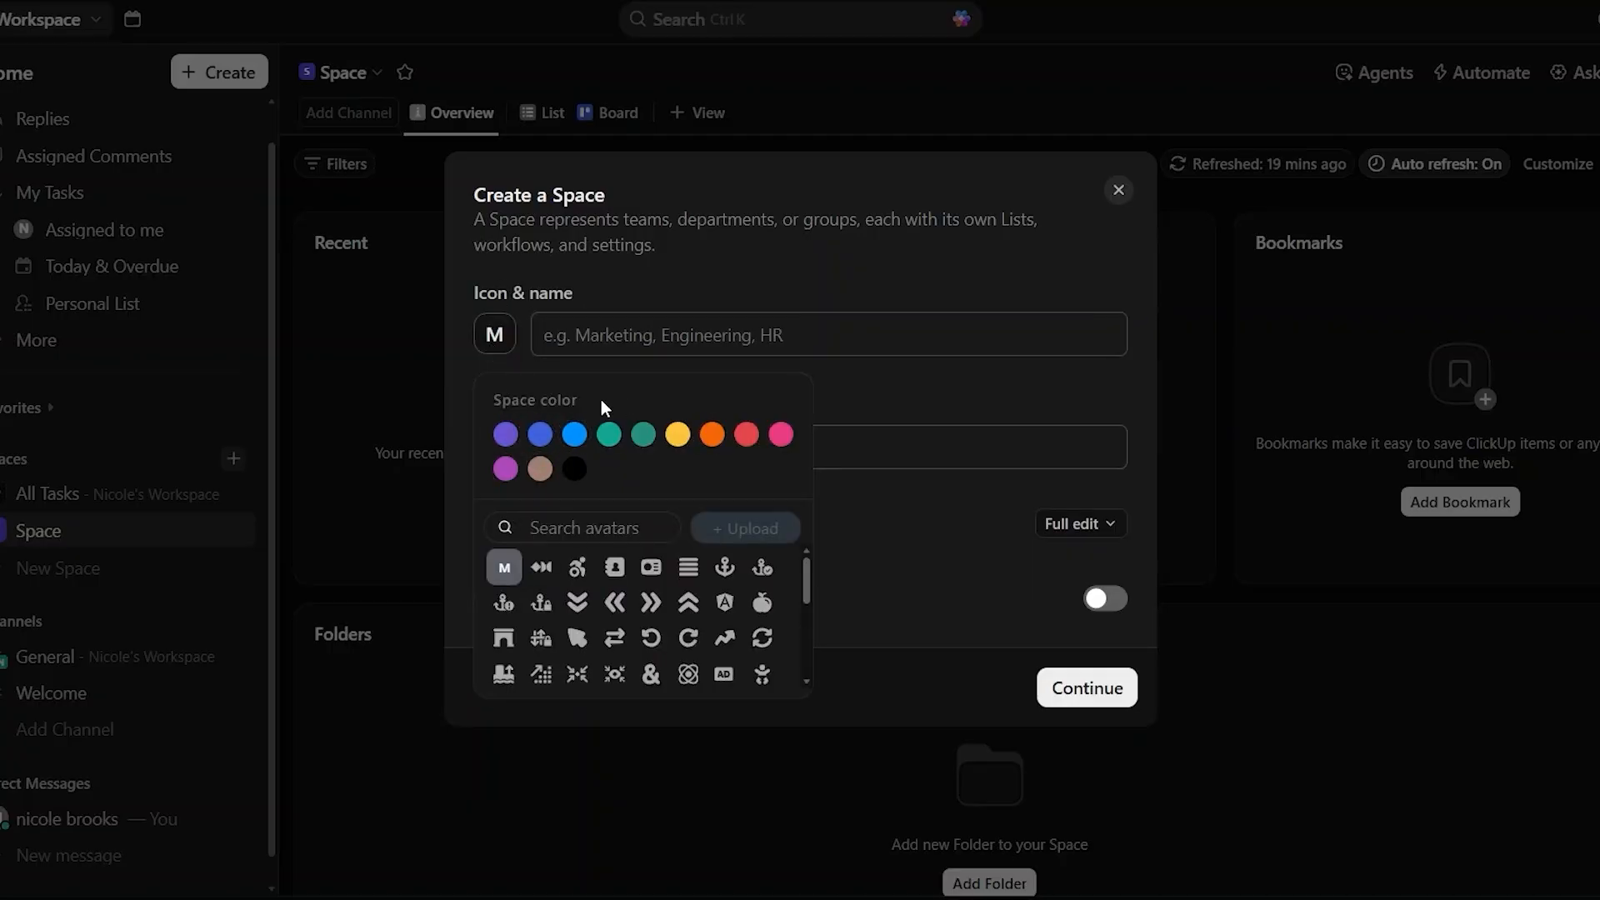
left_click(499, 336)
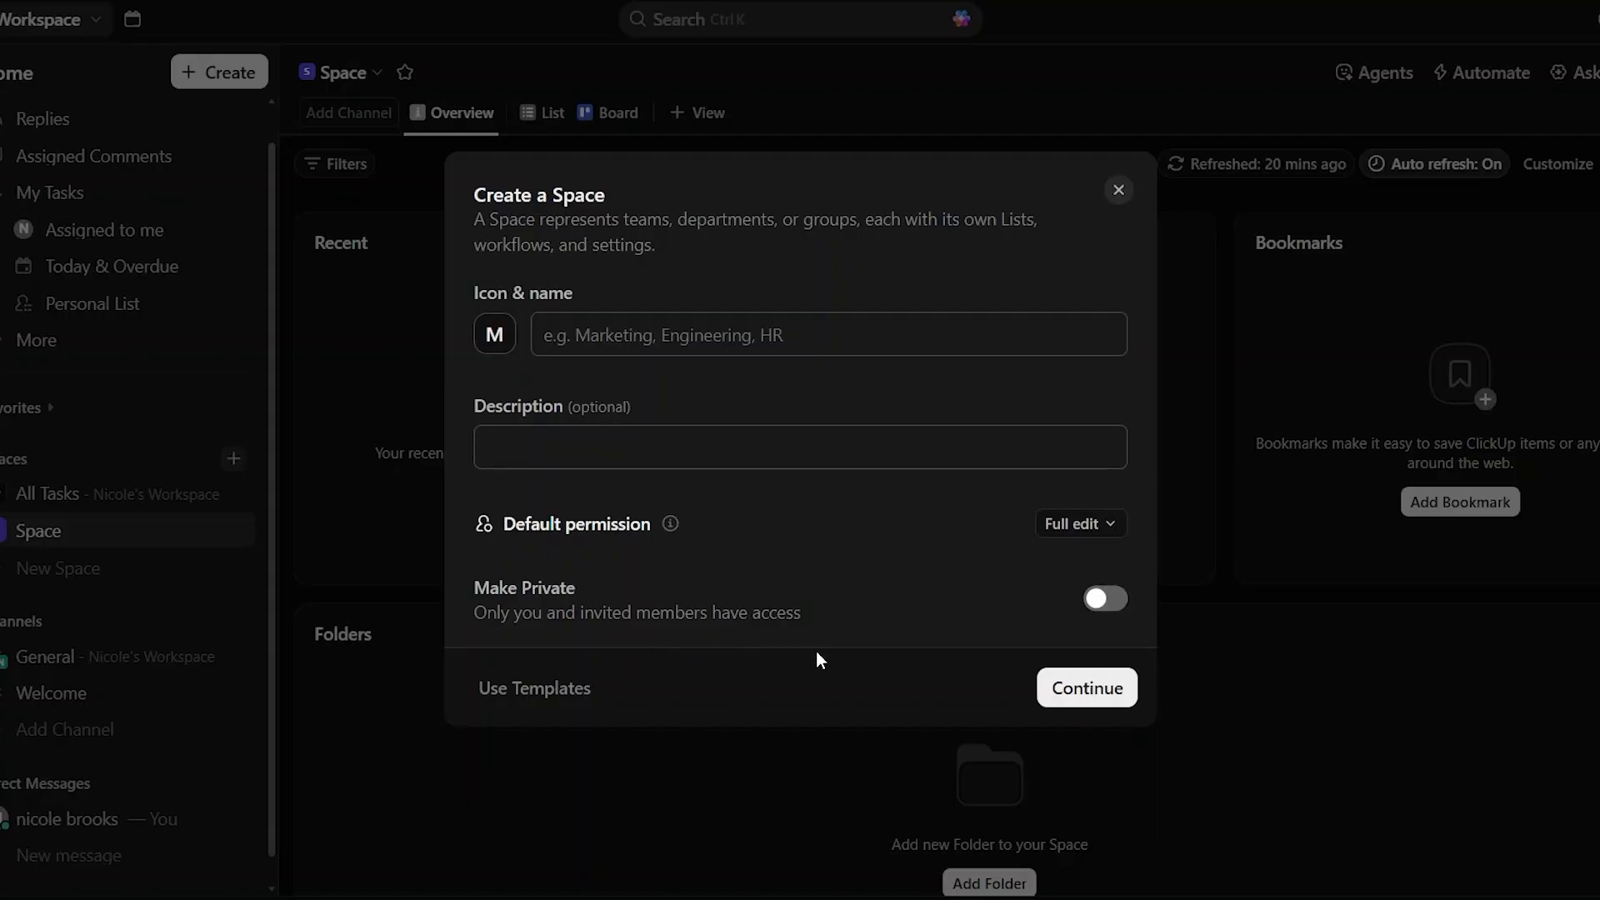
- Browse the available Space templates, including the featured, Marketing and Other categories
left_click(524, 694)
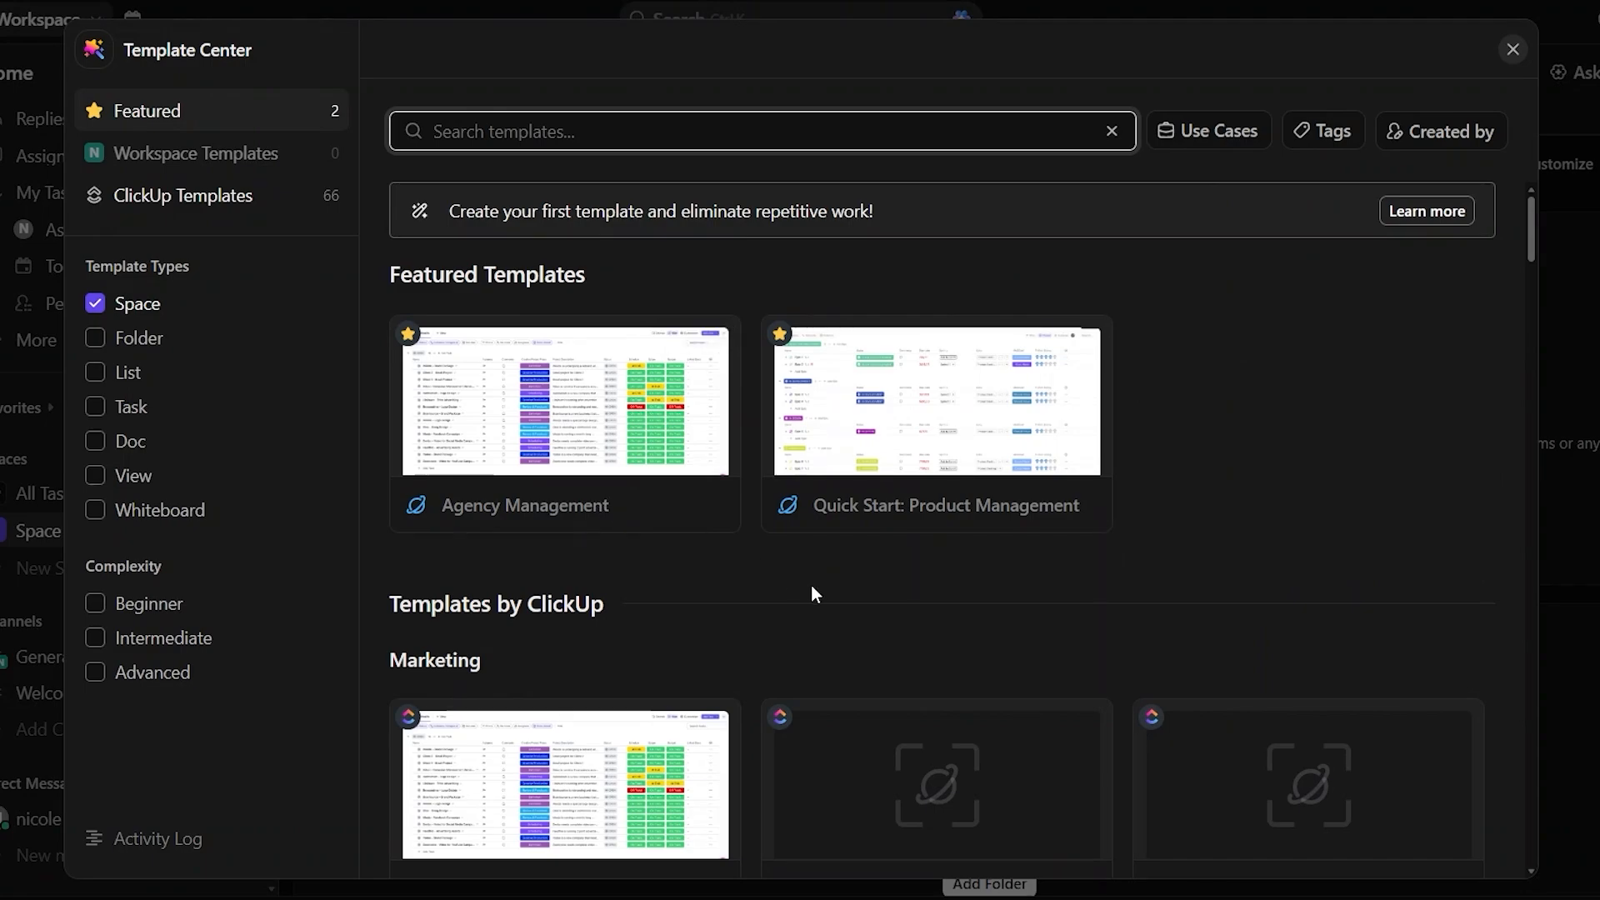
scroll(815, 594, "down", 1)
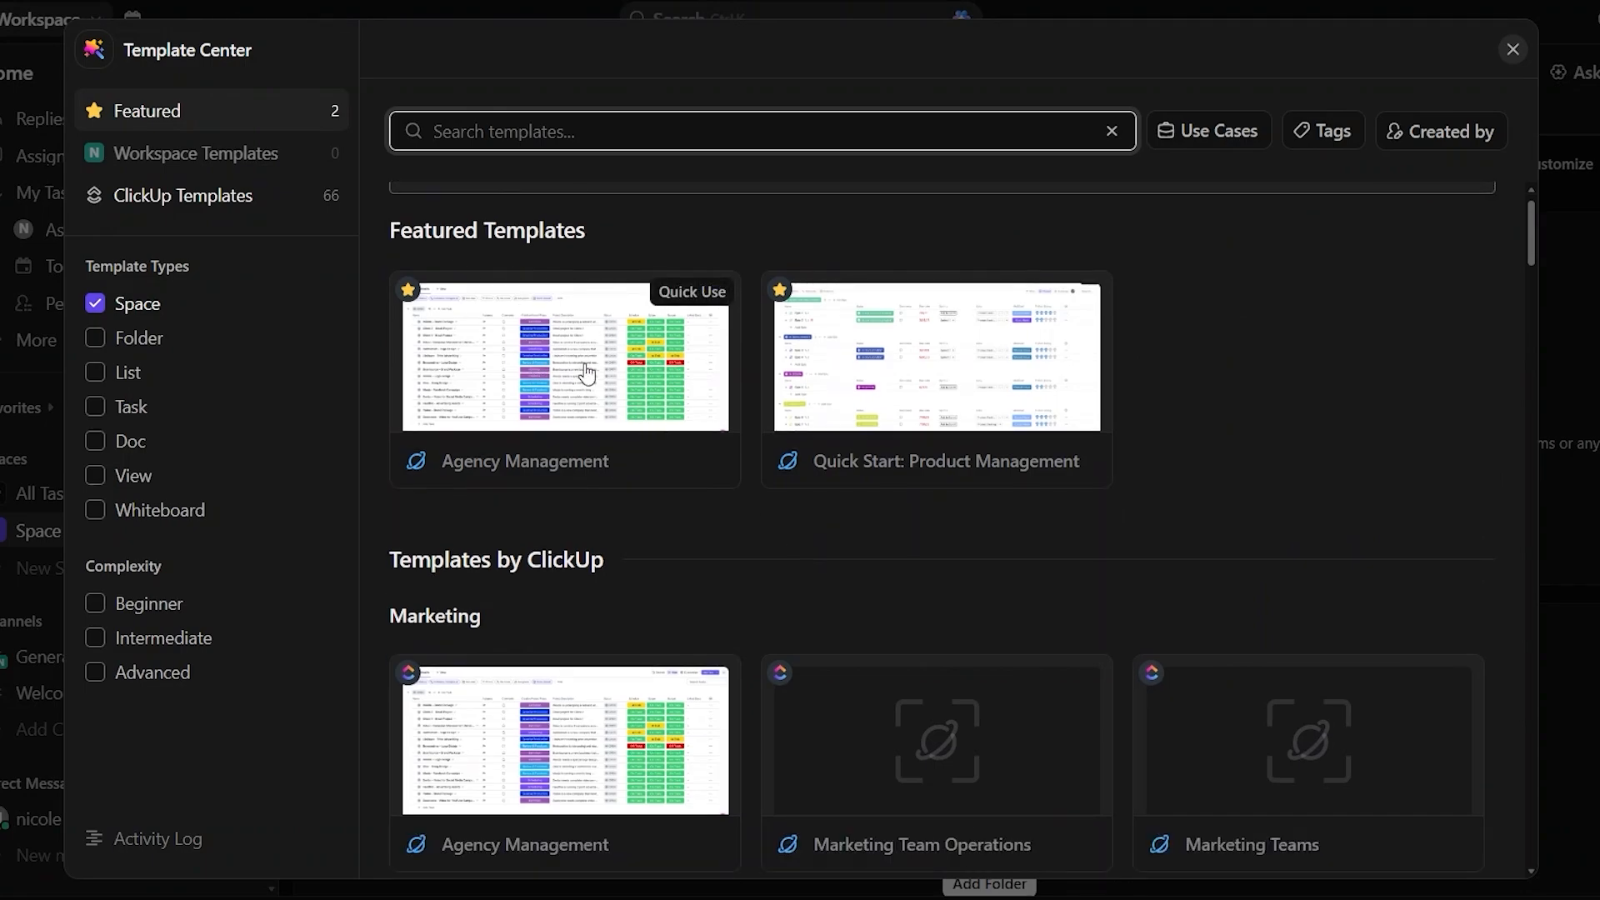
scroll(671, 661, "down", 3)
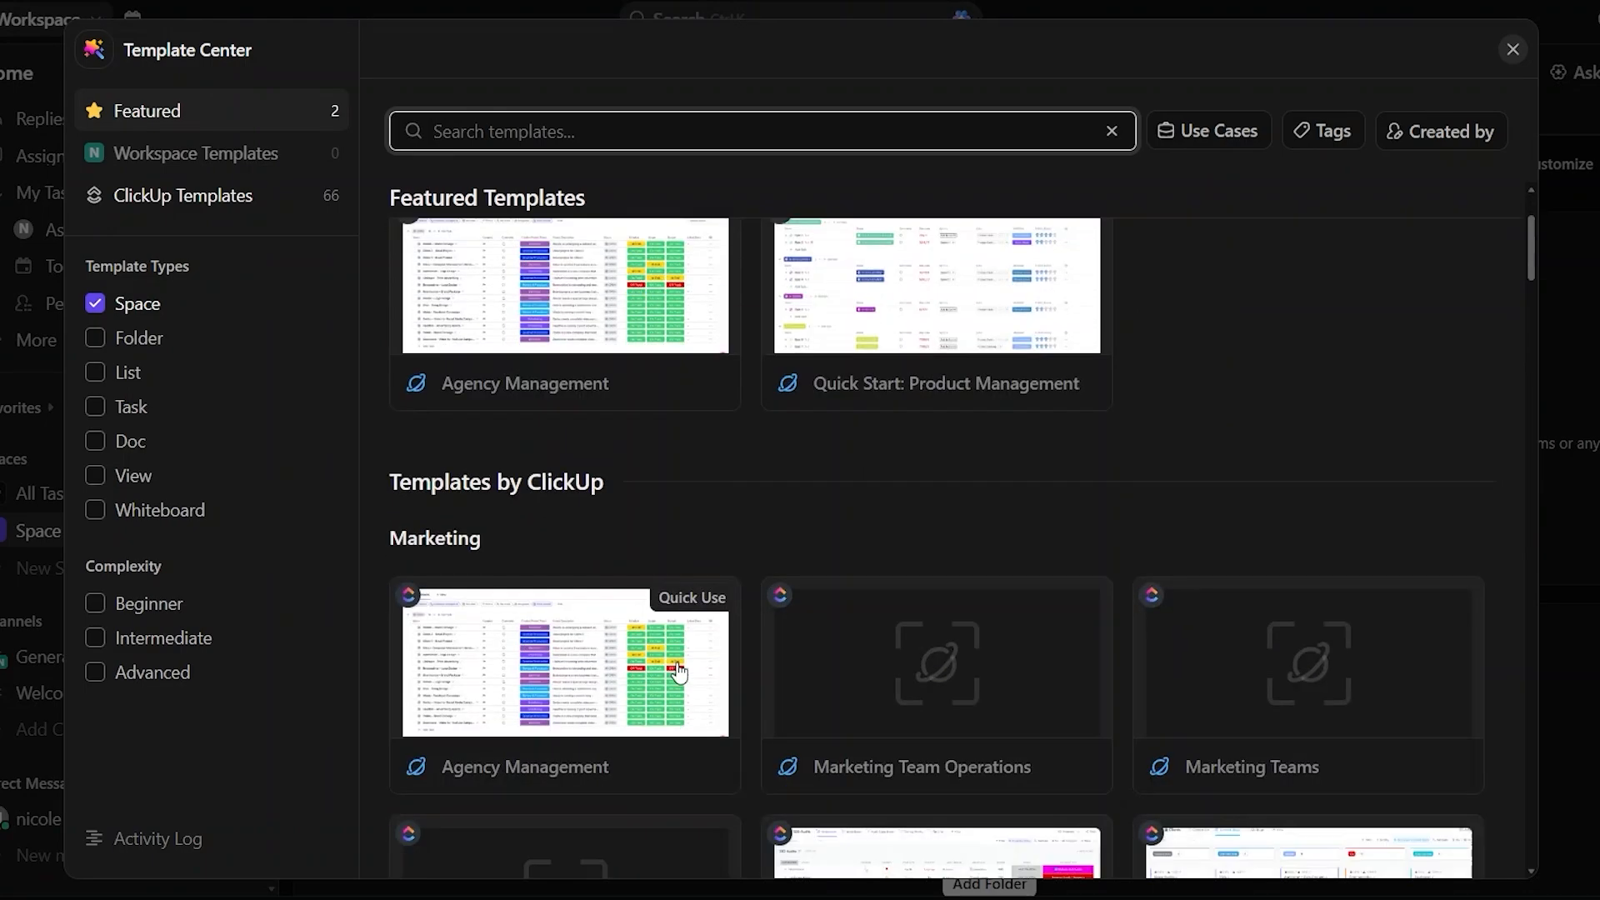
scroll(679, 672, "up", 3)
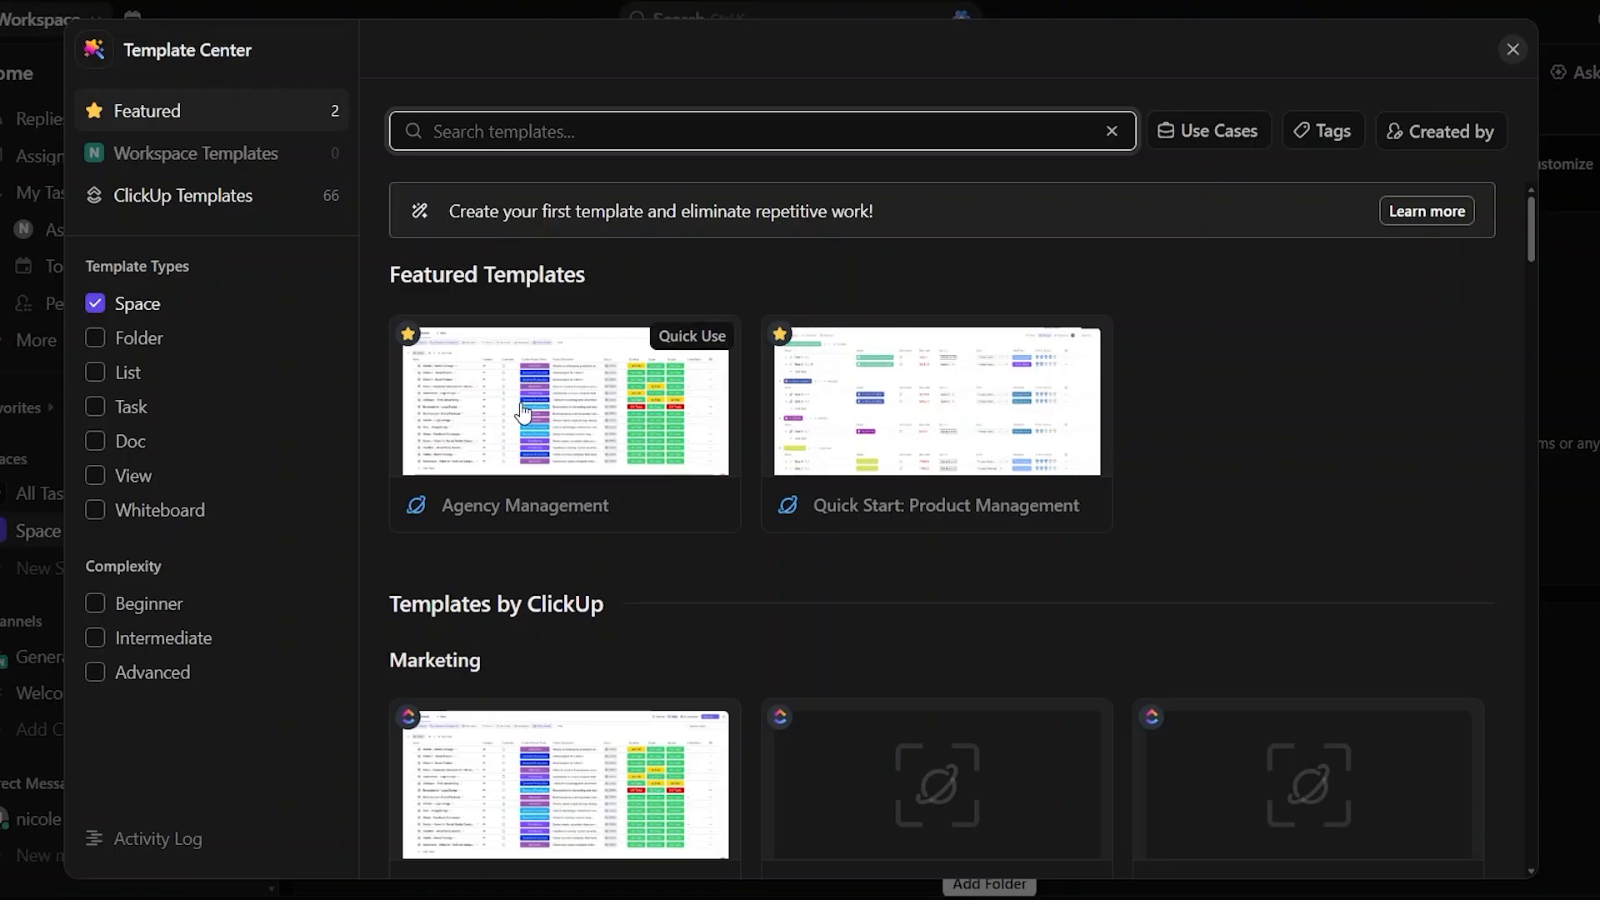
scroll(734, 600, "down", 7)
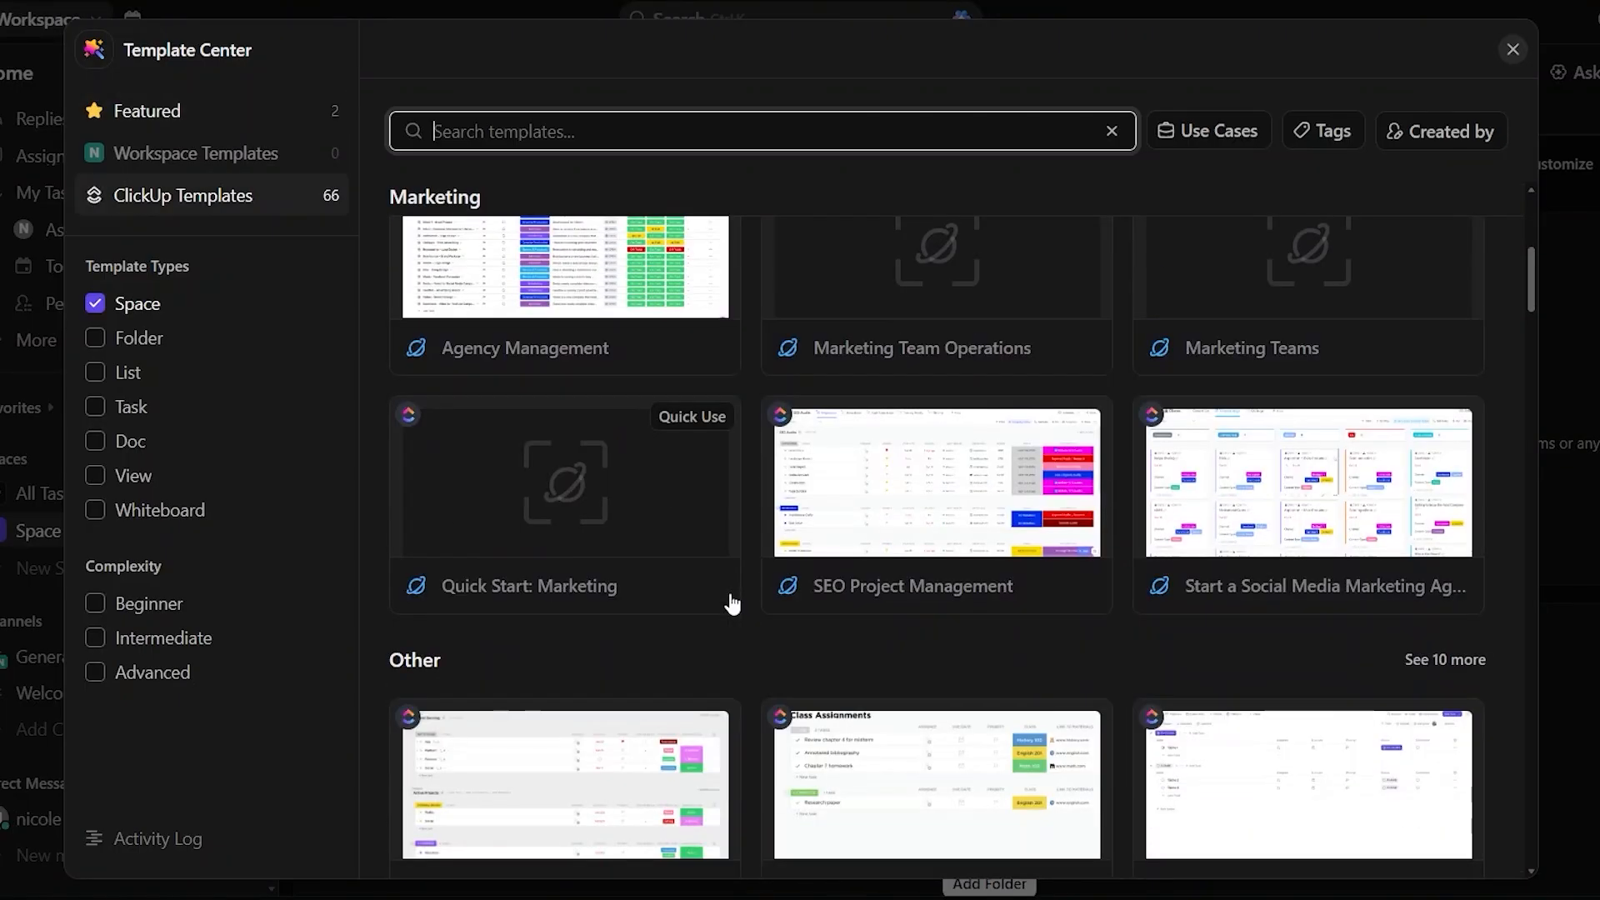
scroll(732, 603, "down", 1)
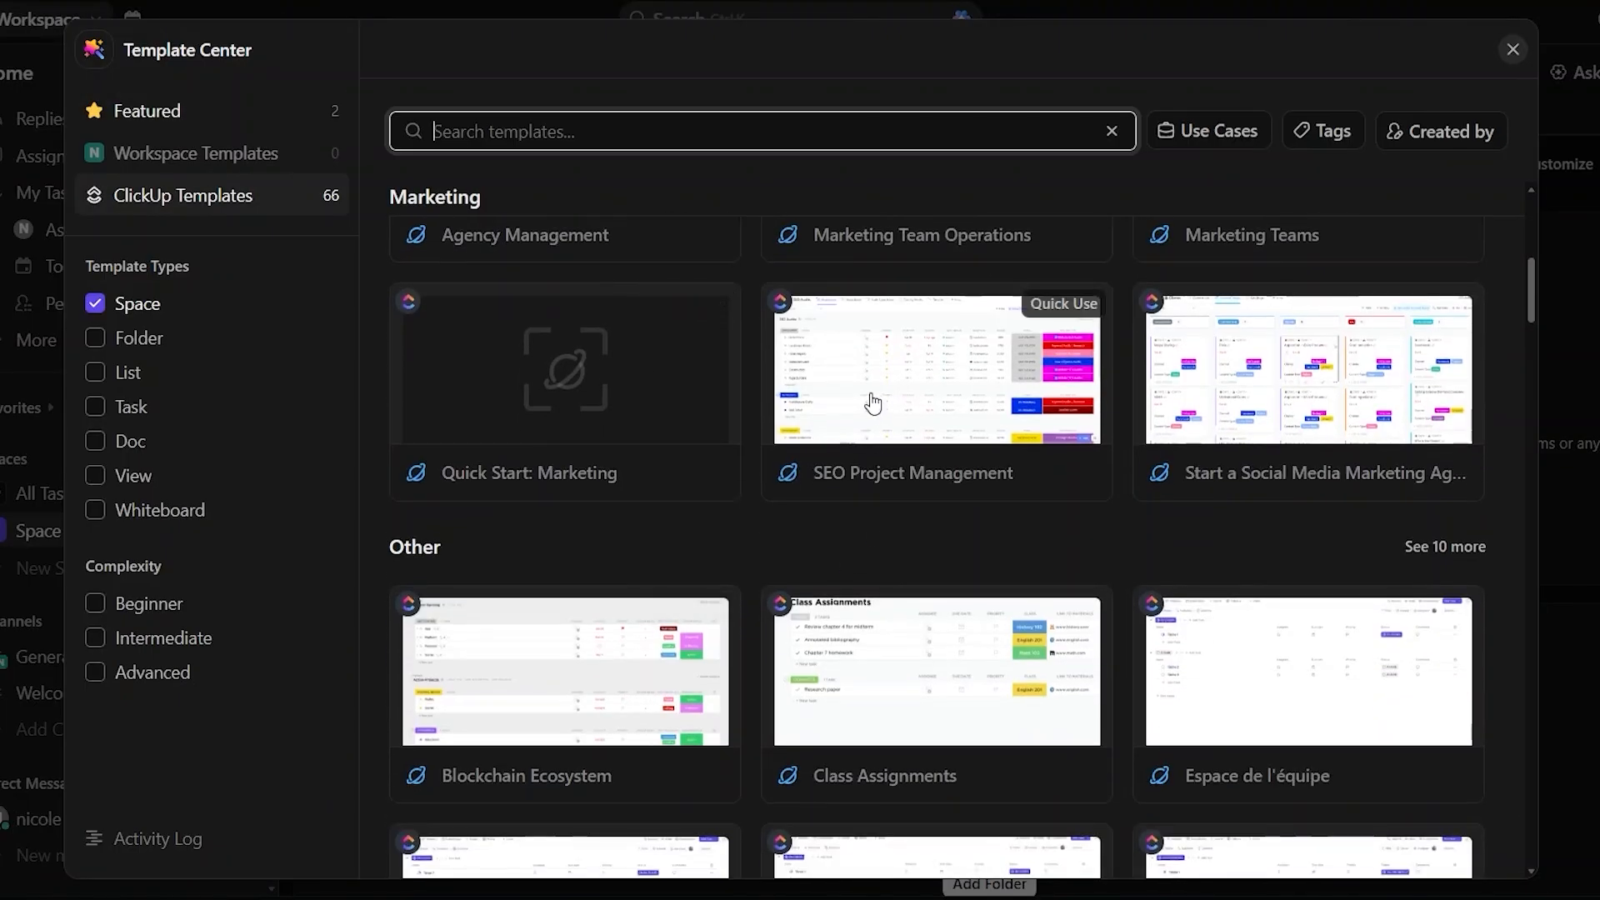
scroll(946, 653, "down", 3)
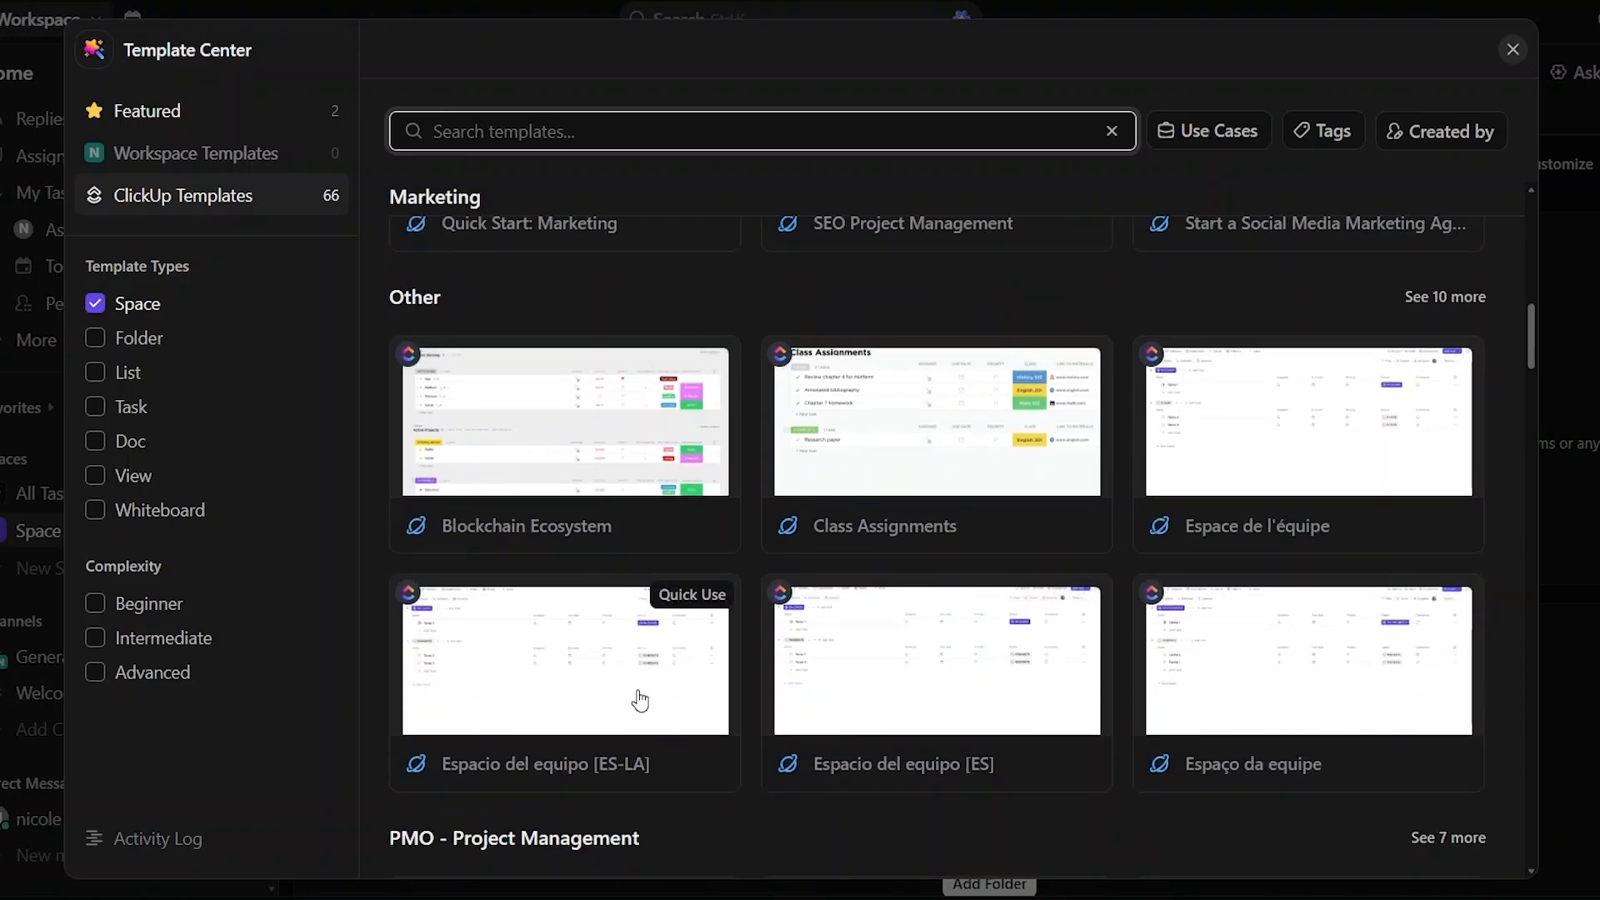
scroll(637, 690, "down", 7)
scroll(637, 692, "up", 10)
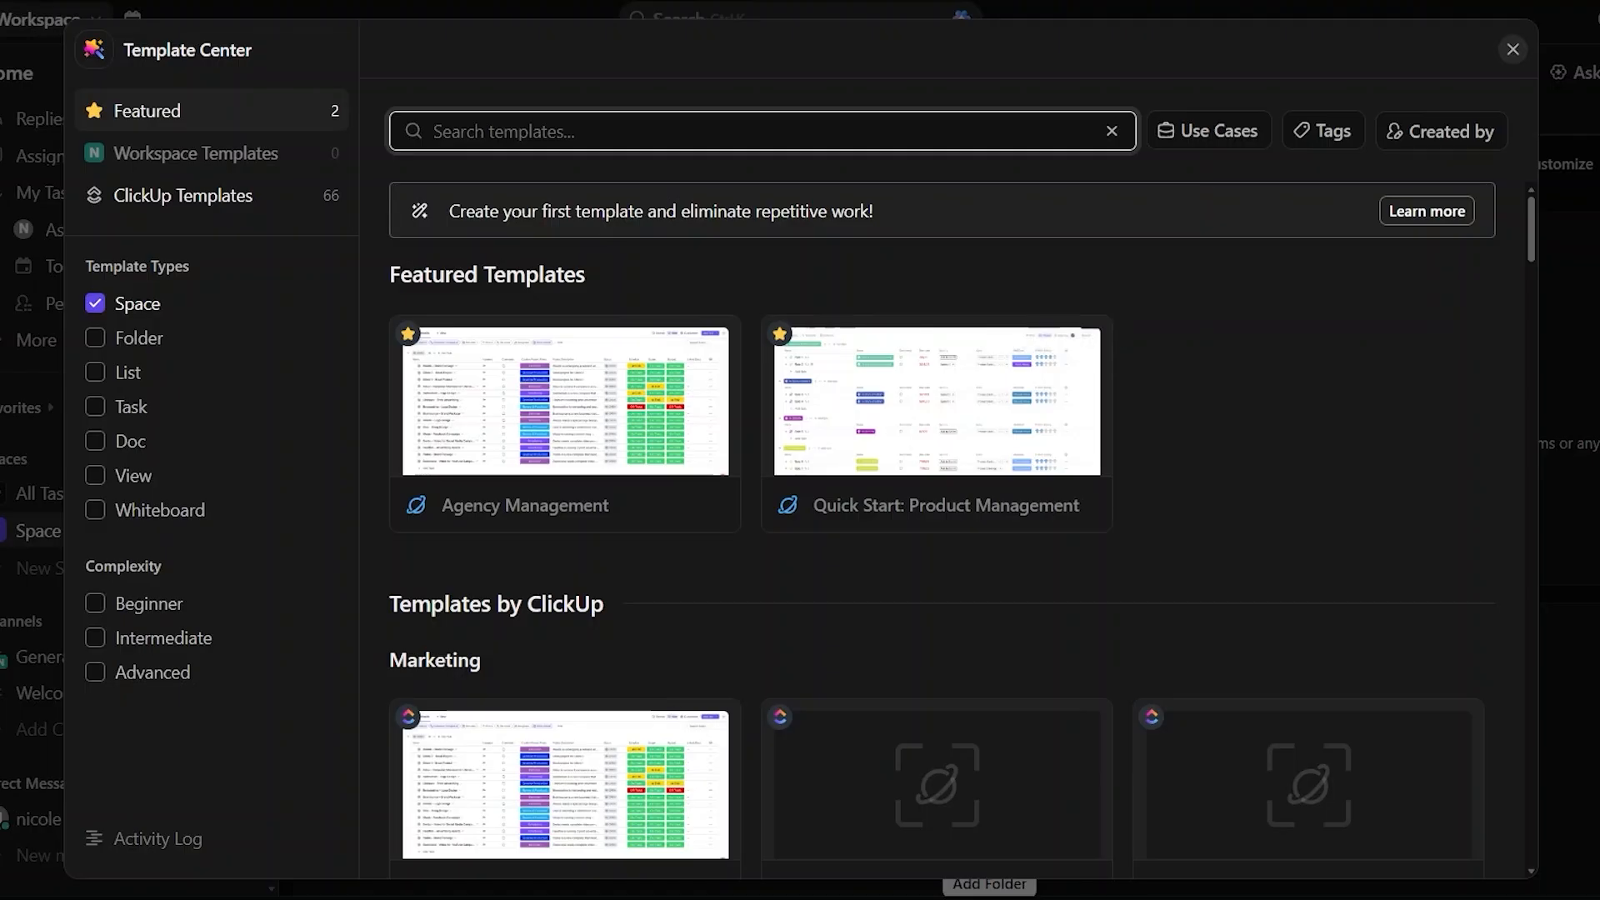
- Try to create a Space from the Agency Management template, importing everything with dates as is and no archived tasks
left_click(625, 406)
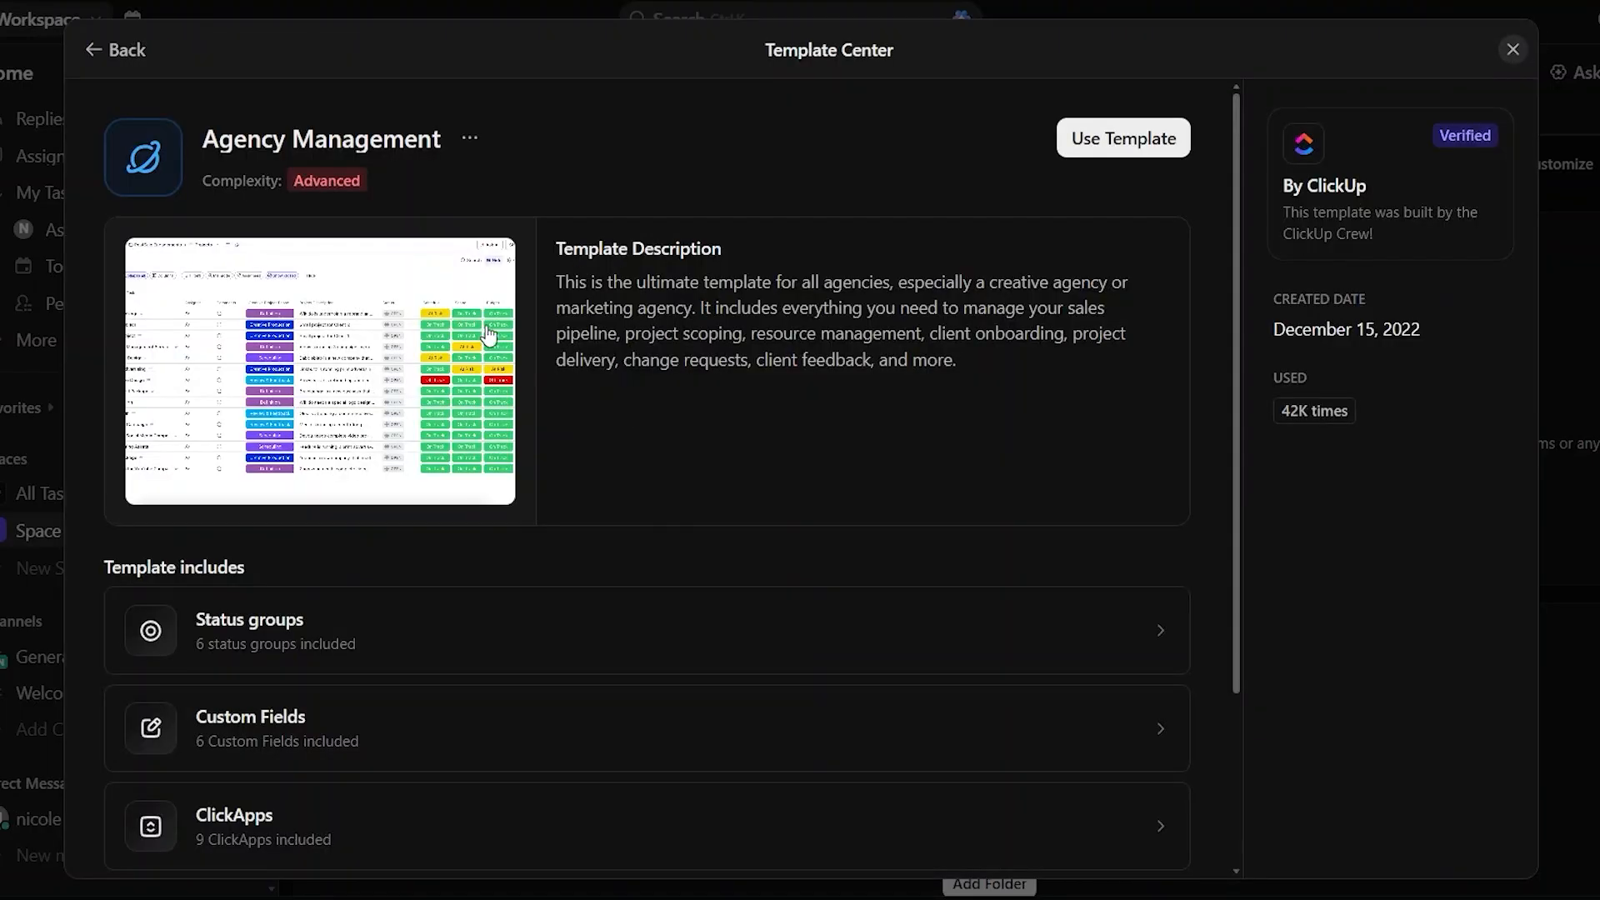
left_click(1145, 148)
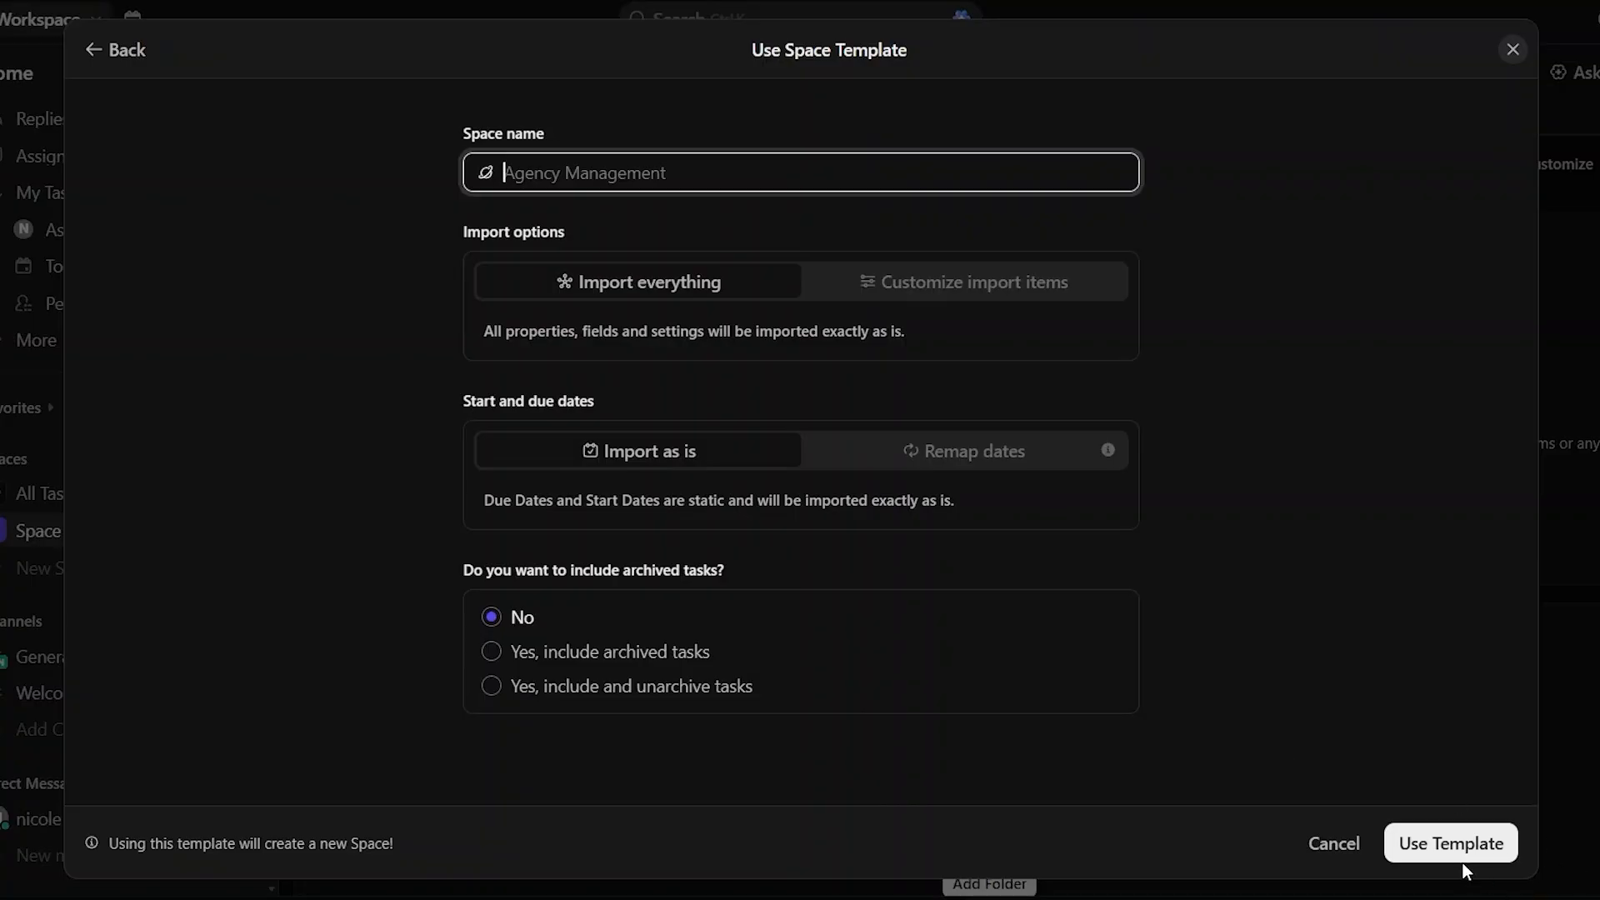
left_click(1448, 841)
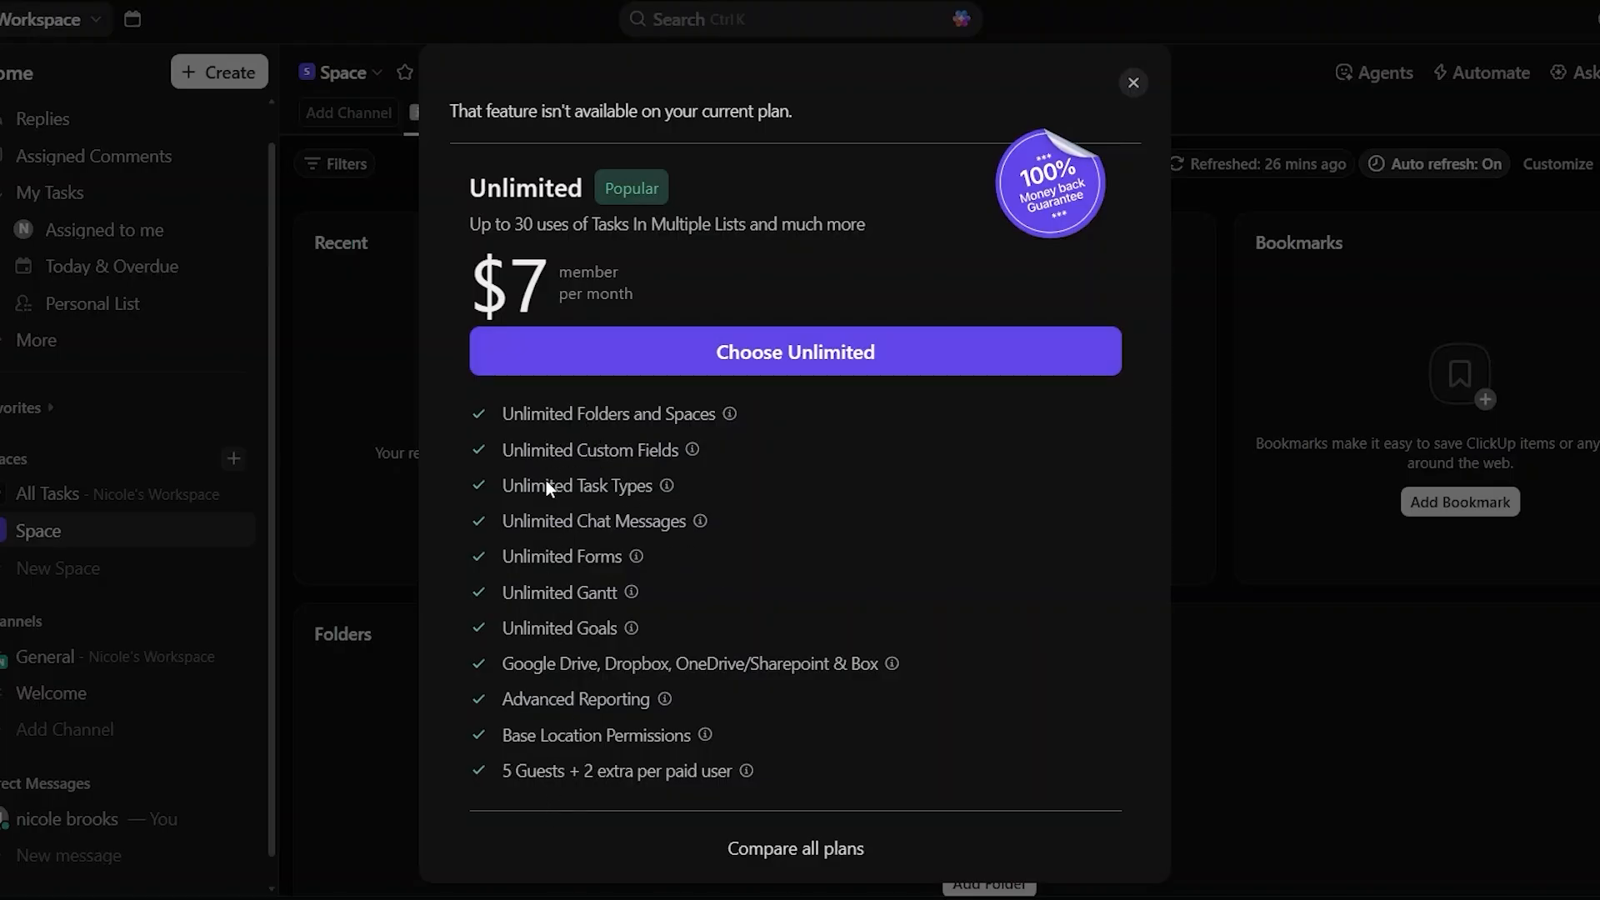
left_click(1133, 84)
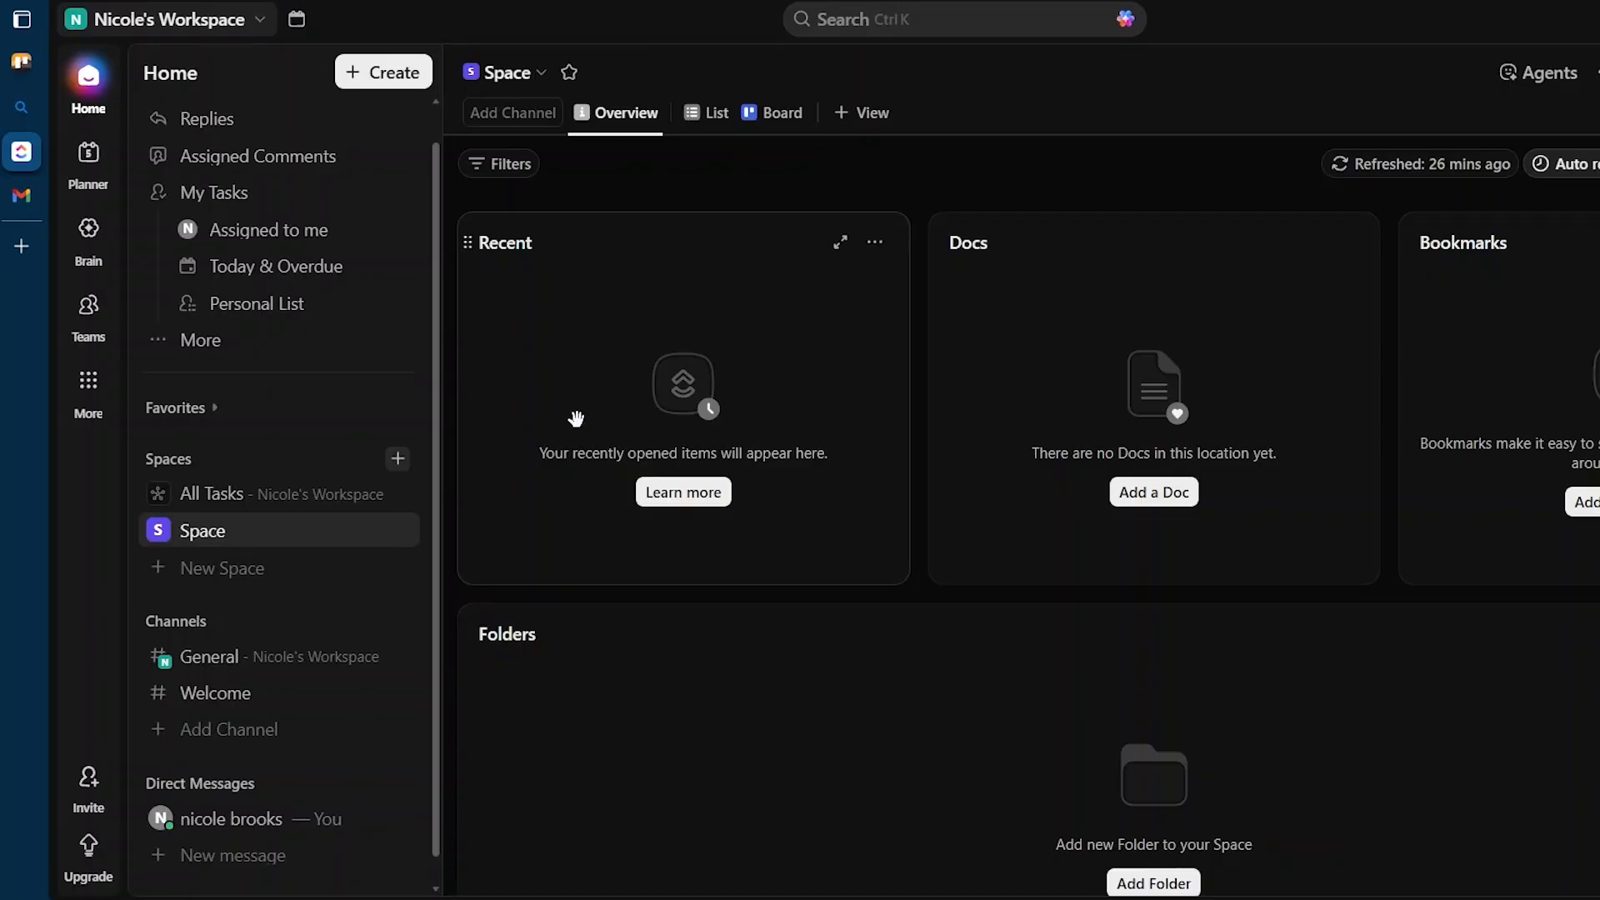
- Start a new Space named "project" with full edit as the default permission and proceed to its workflow setup
left_click(258, 571)
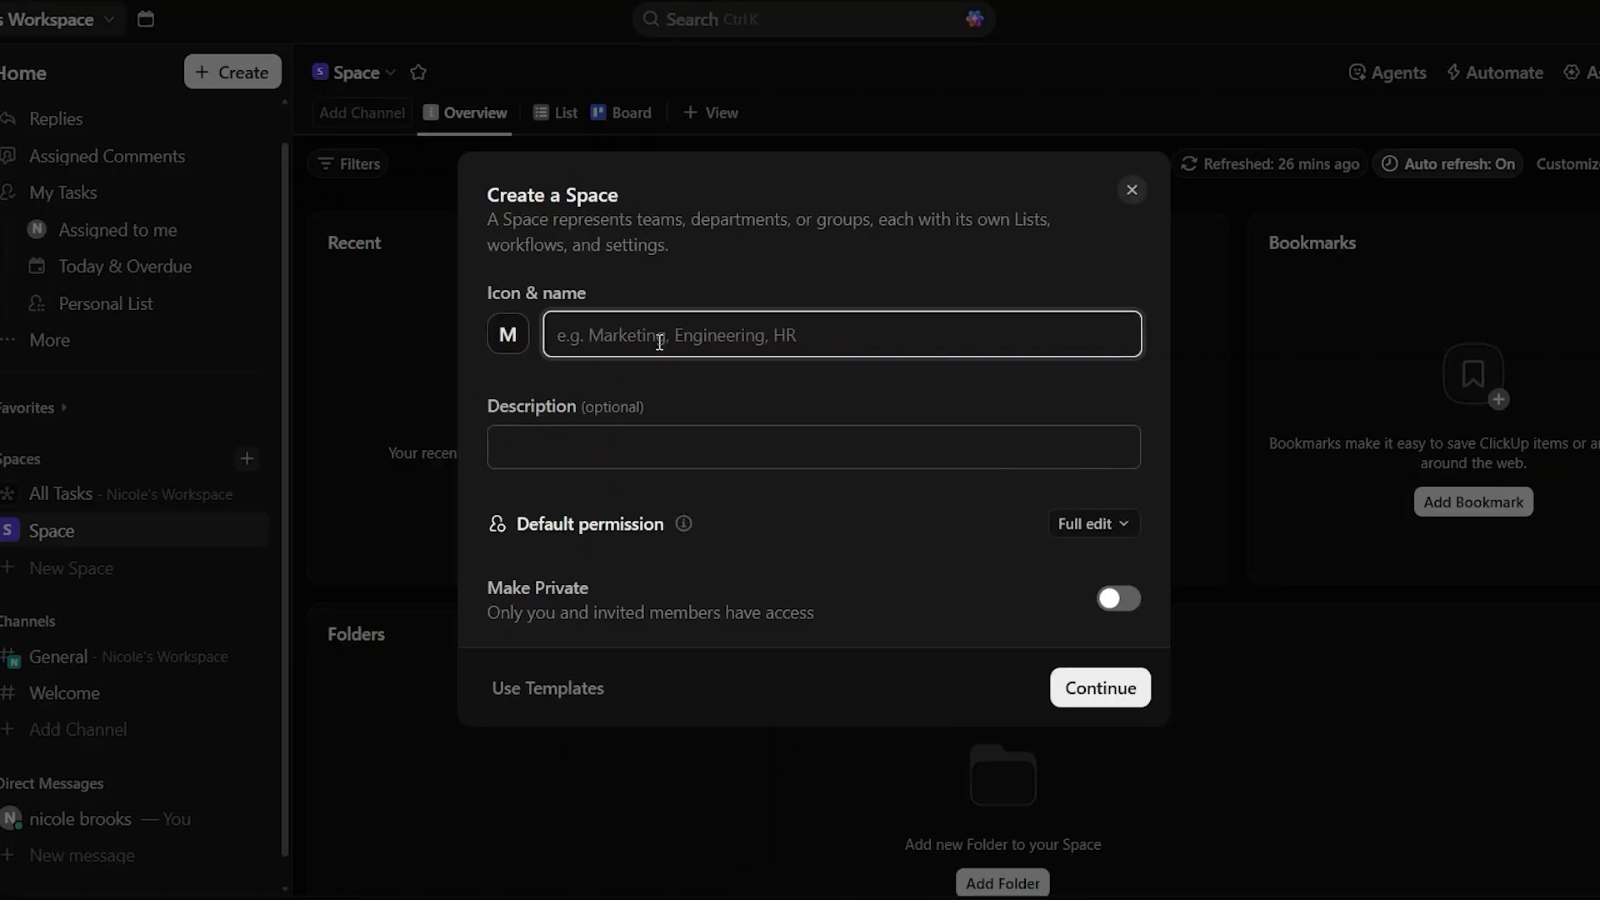
type("project")
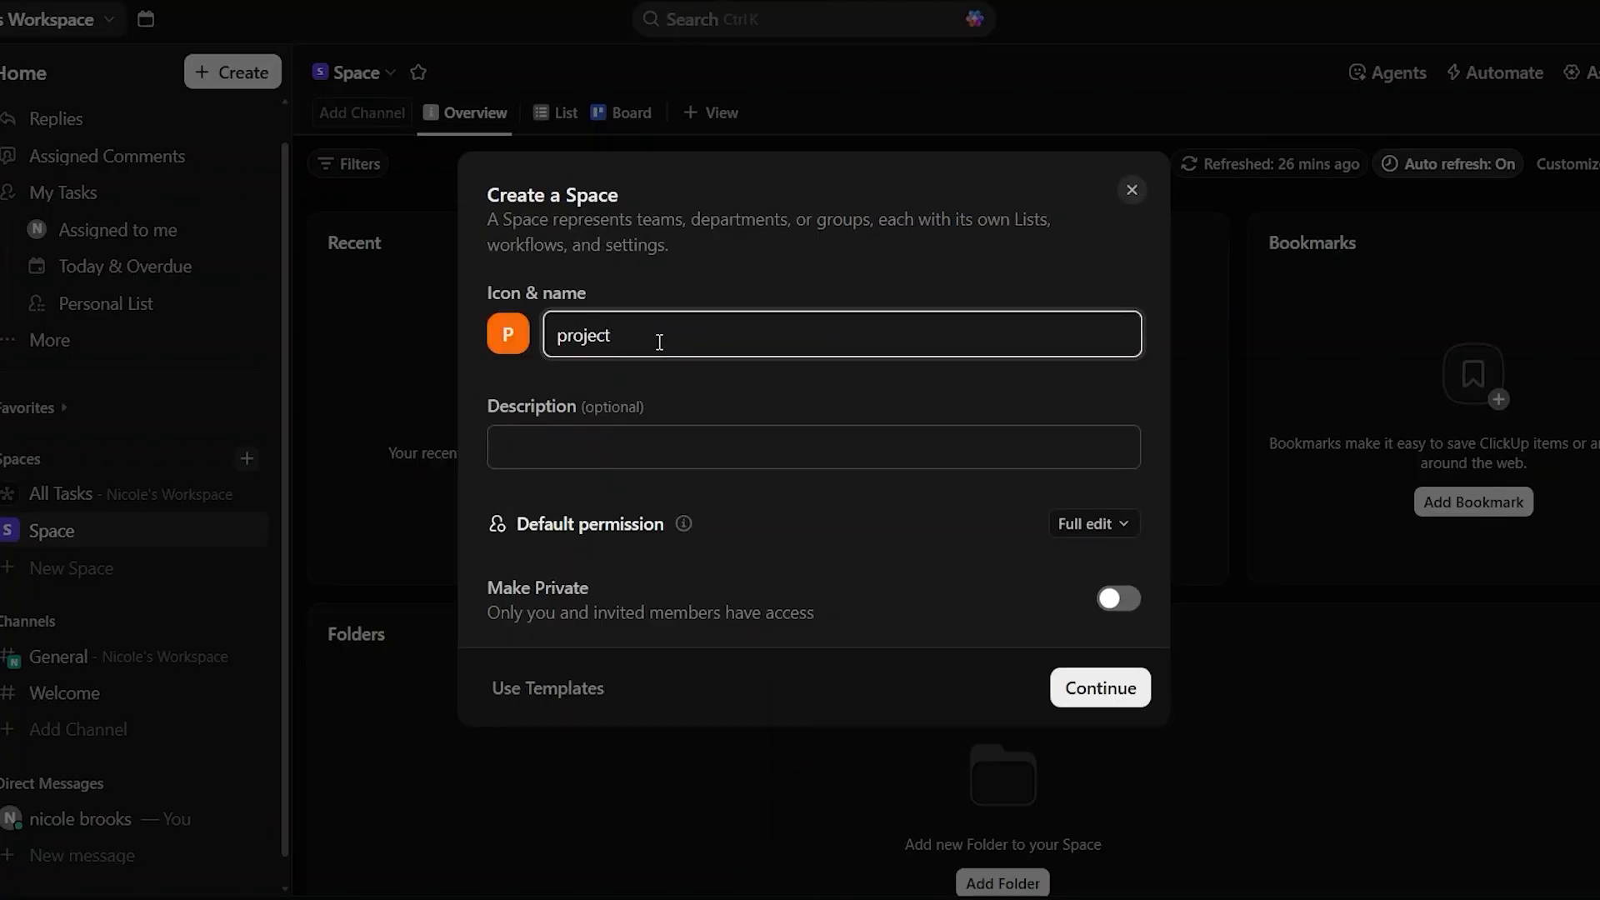
left_click(1107, 698)
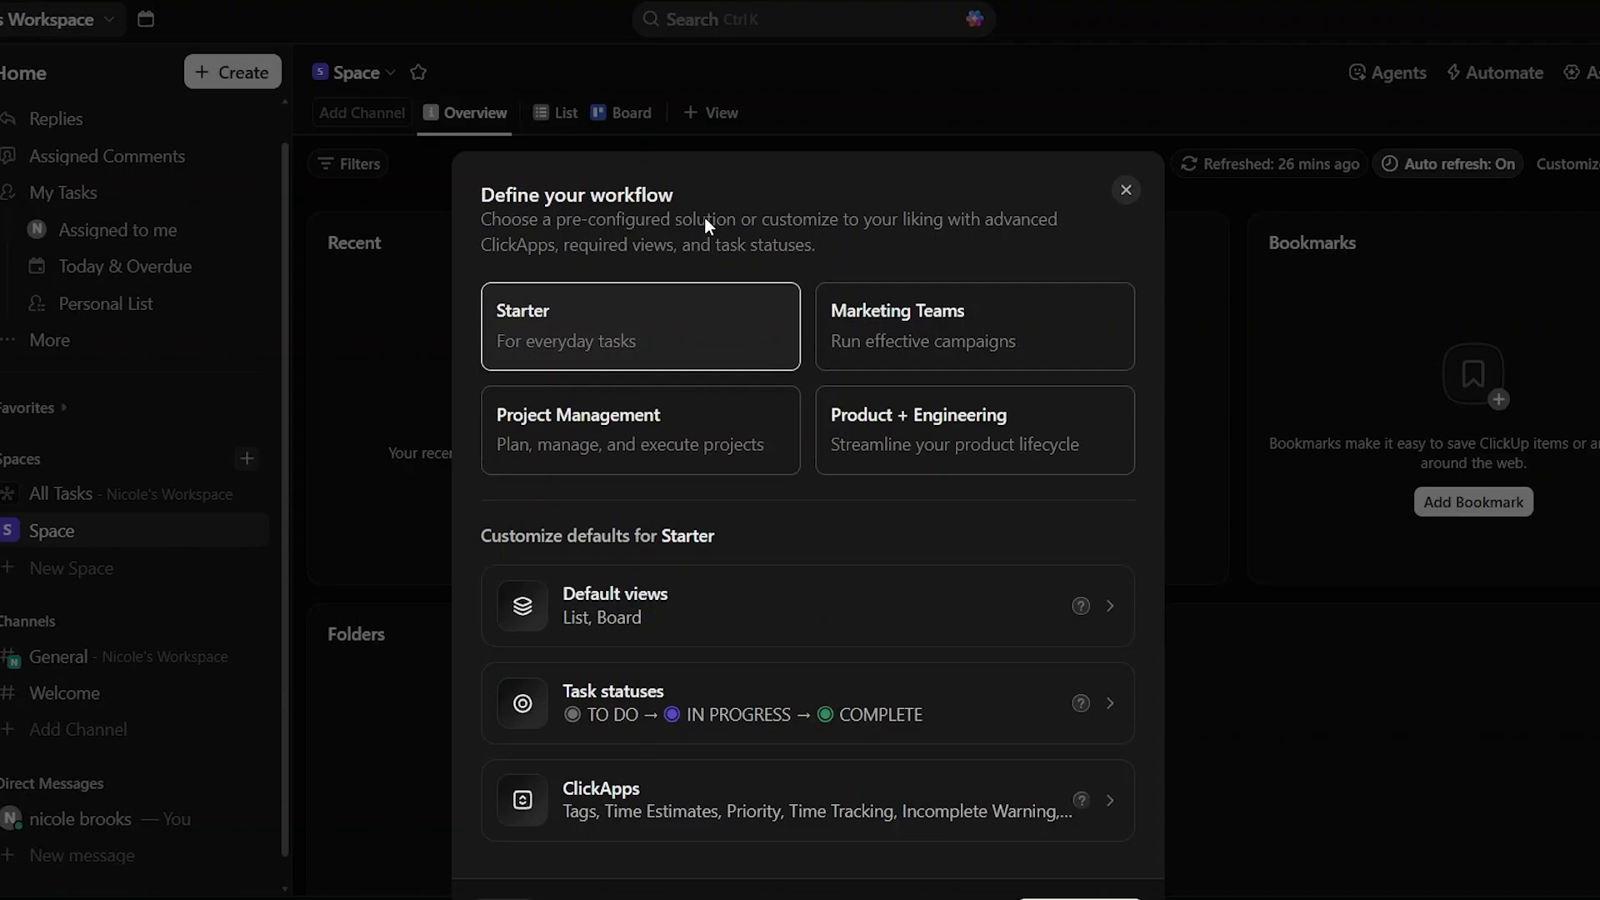
- Create the Space with the Project Management workflow, keeping its default List, Board, Team, Calendar and Gantt views
left_click(664, 449)
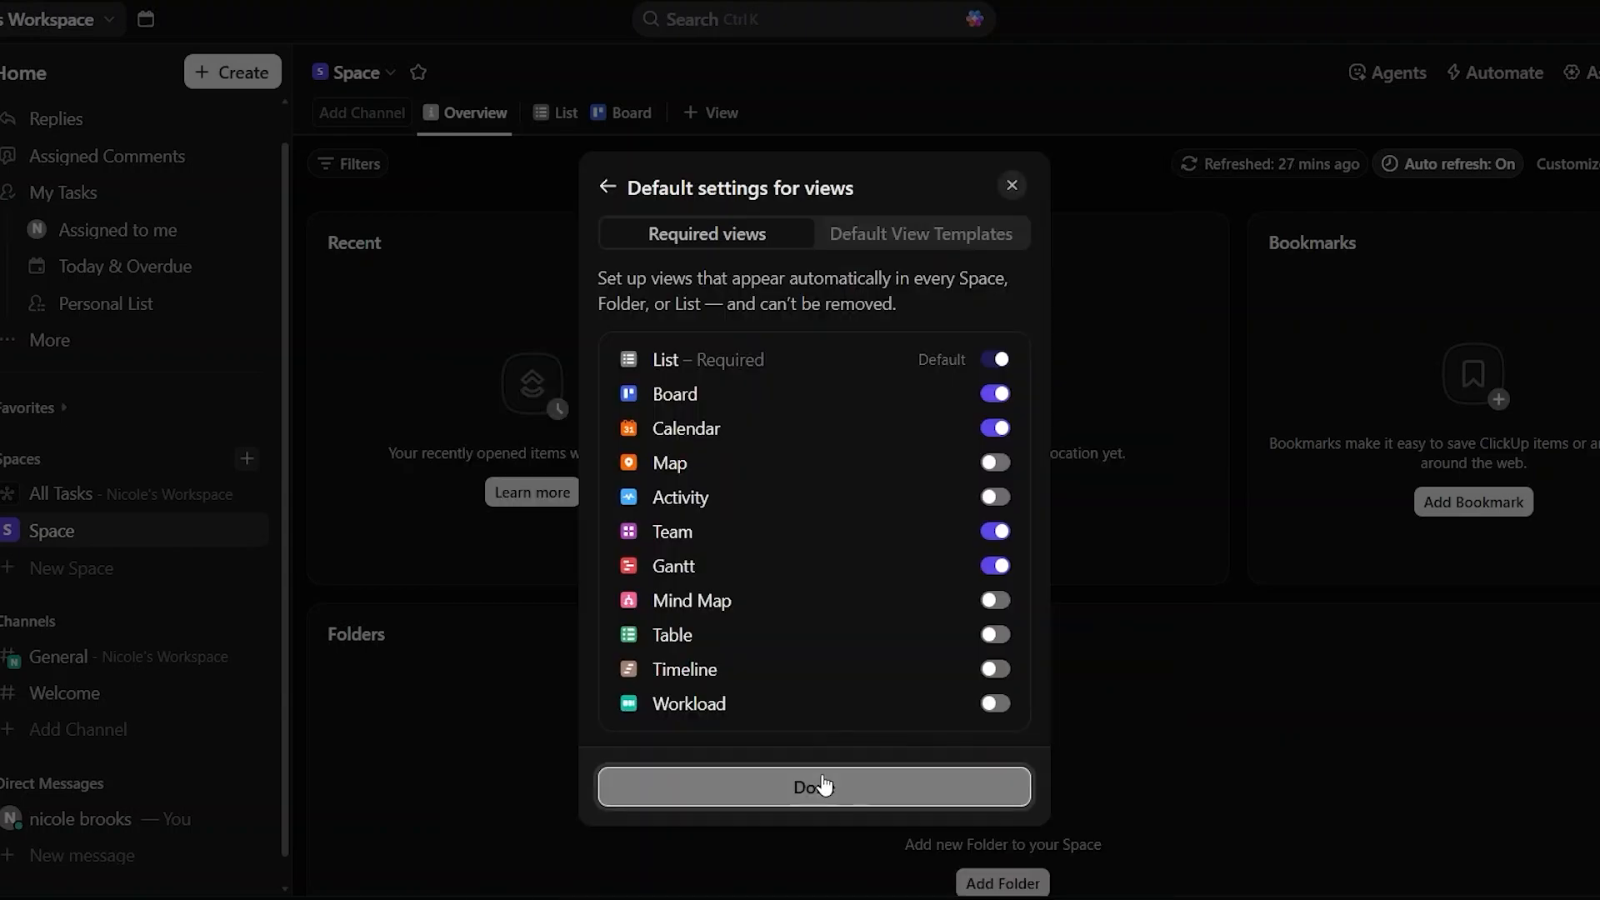
left_click(819, 783)
scroll(958, 821, "down", 1)
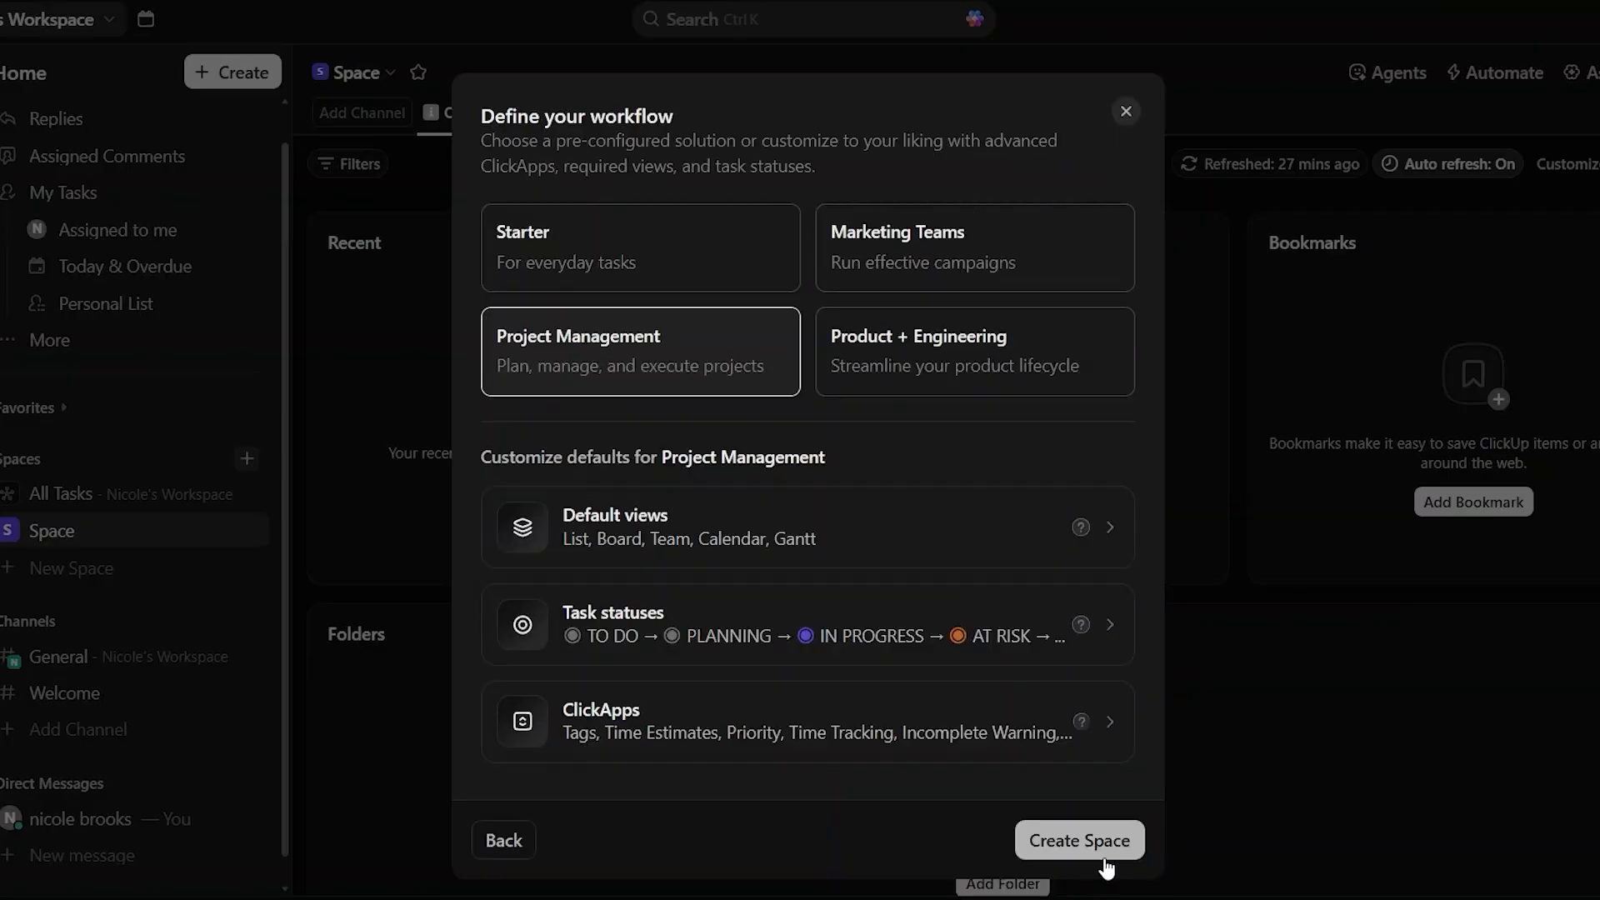
left_click(1080, 839)
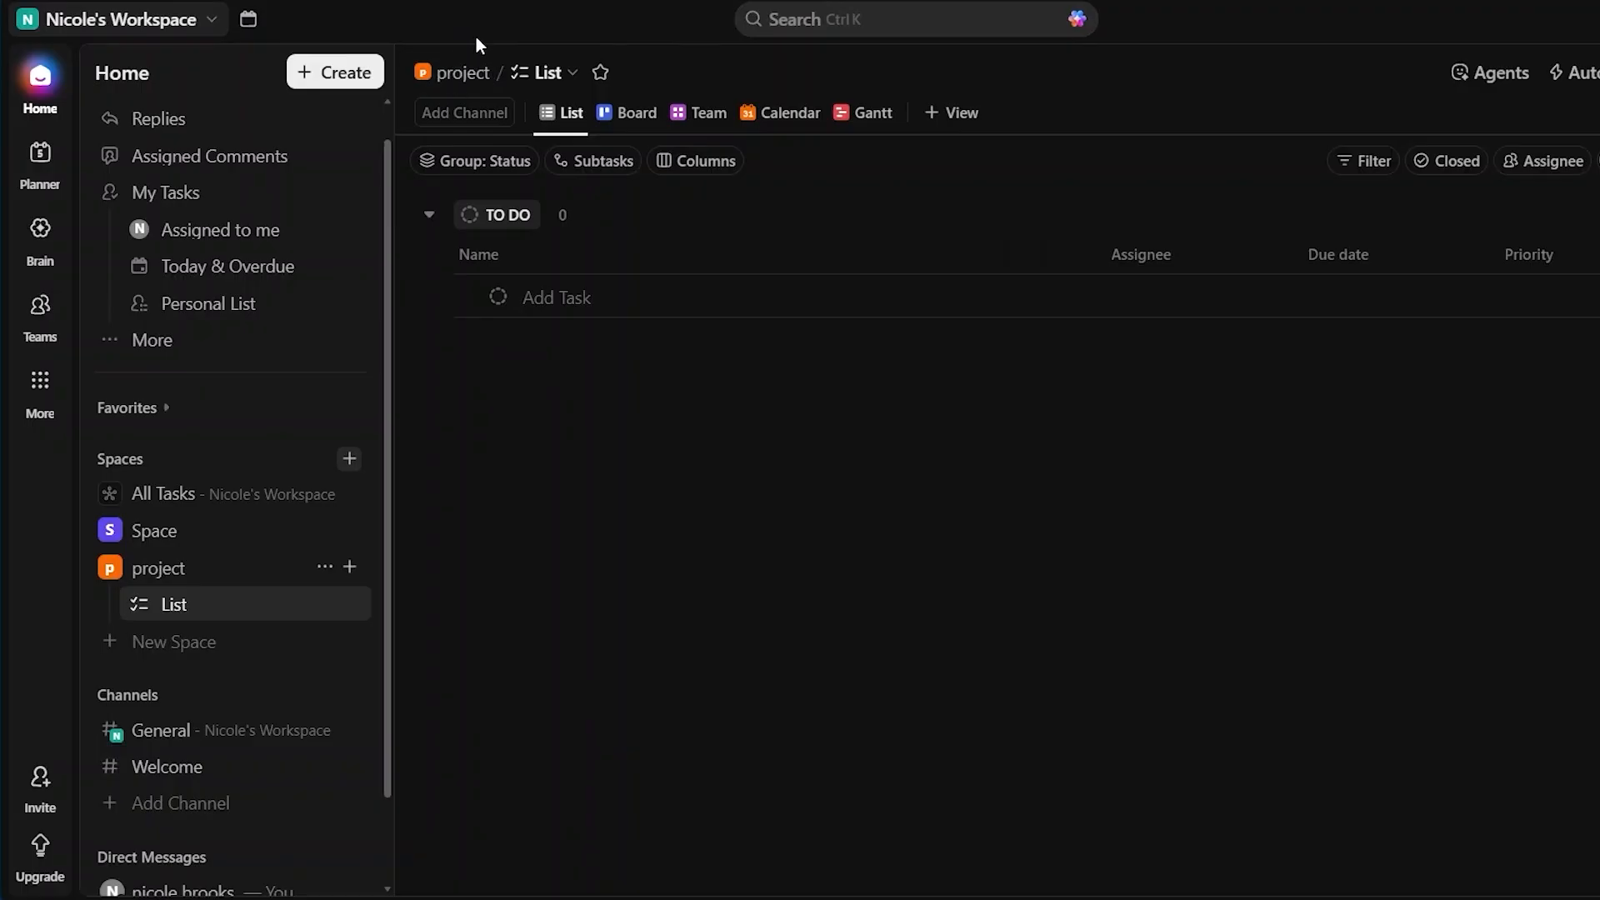
left_click(566, 75)
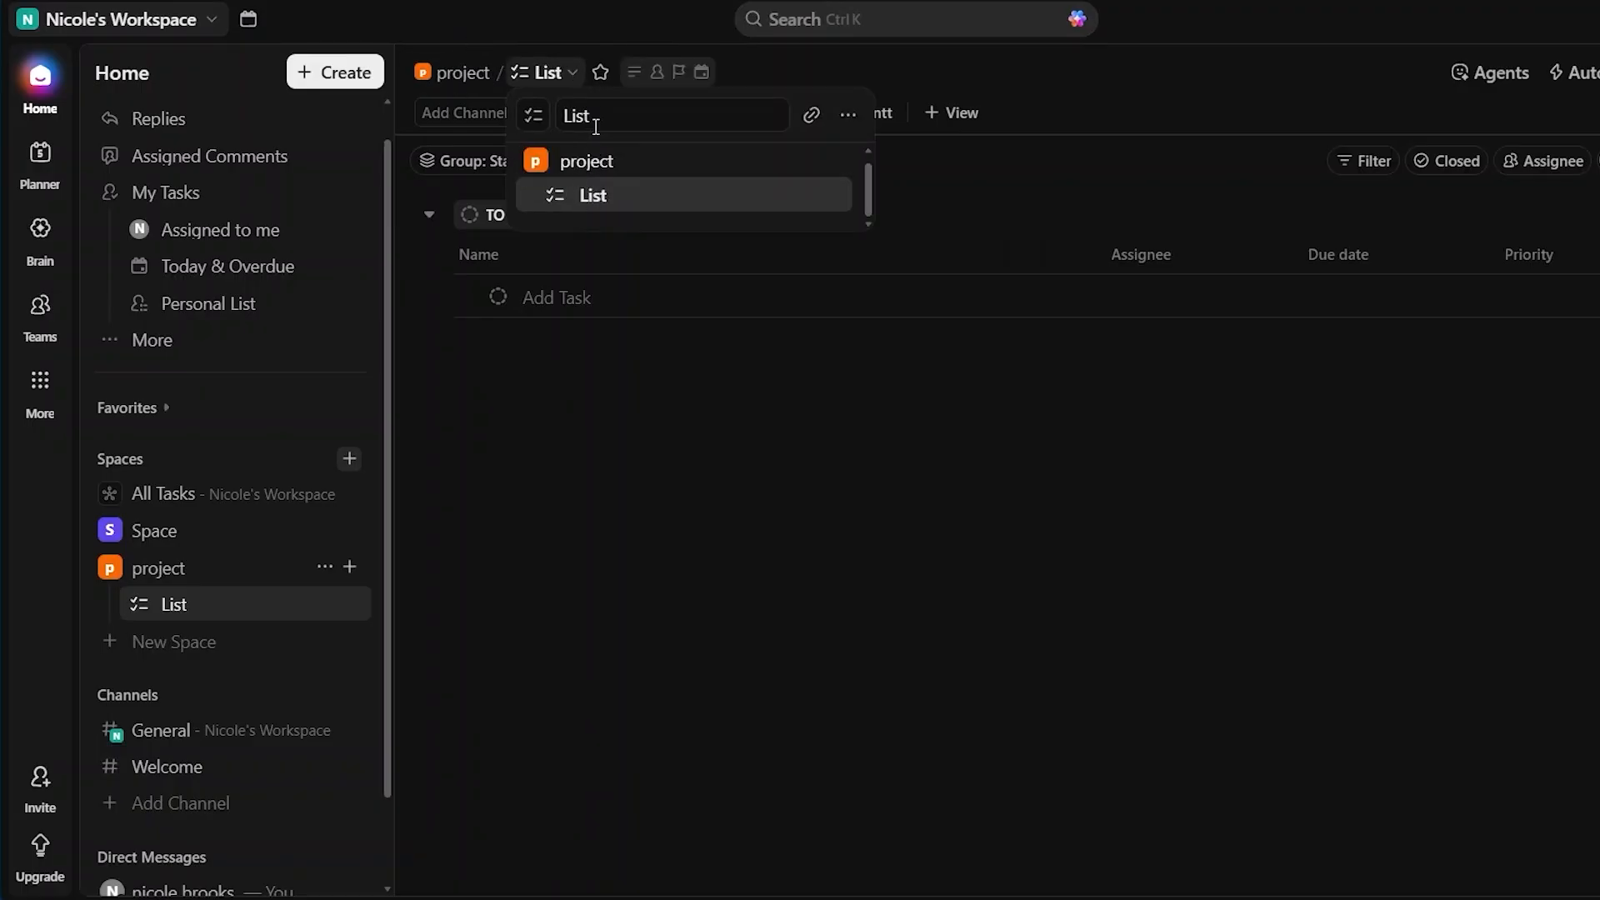
left_click(530, 472)
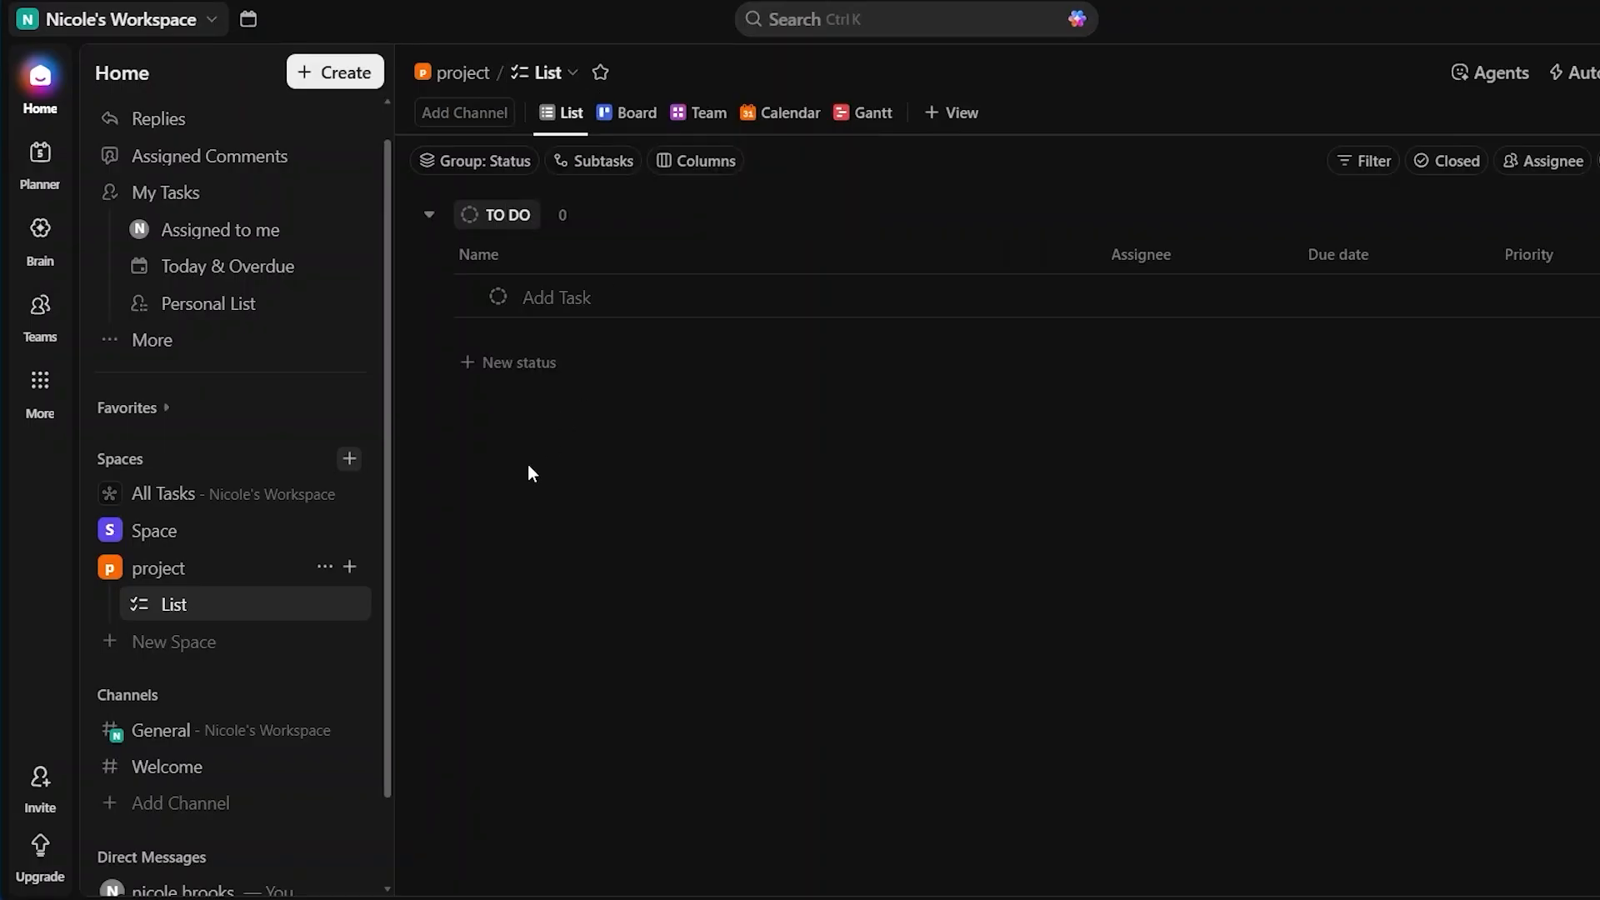
left_click(510, 214)
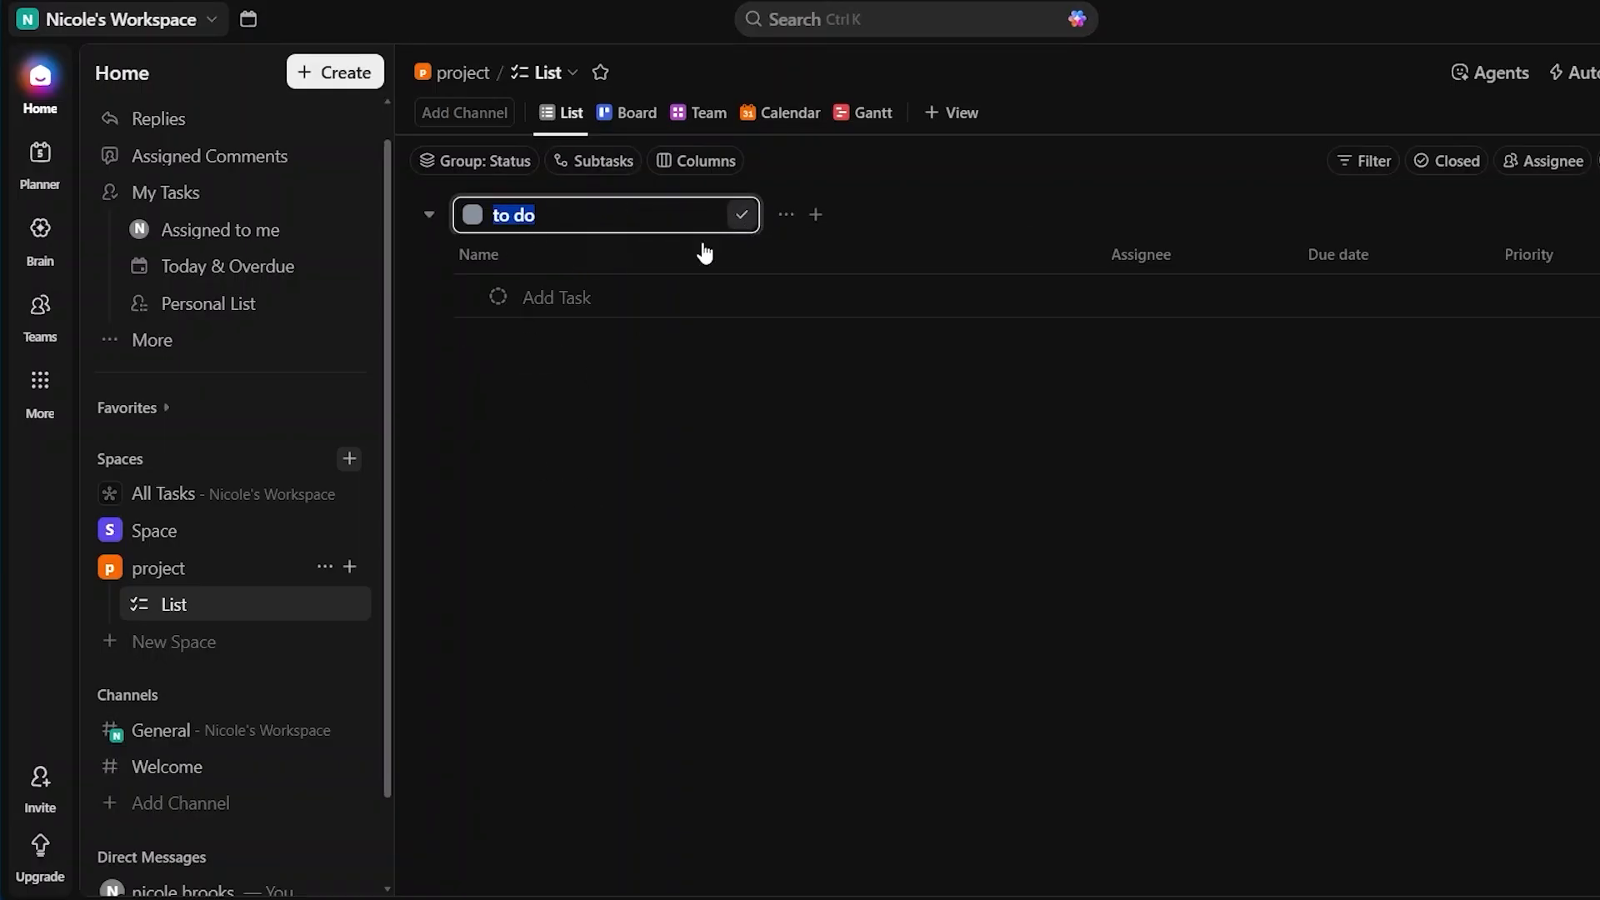
left_click(582, 360)
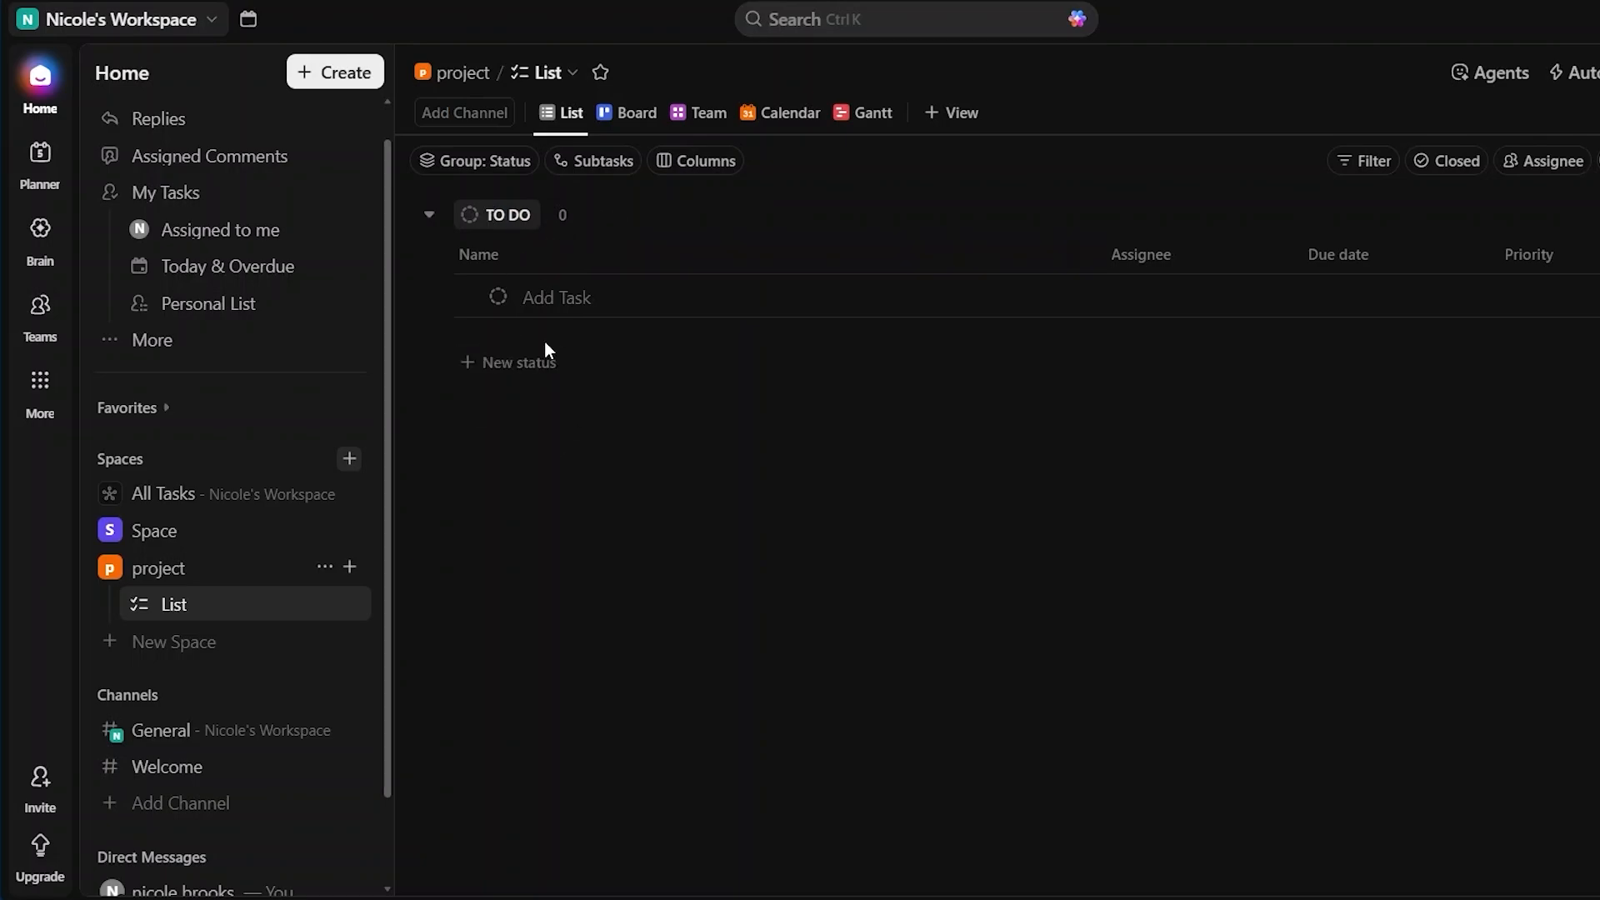
- Add two tasks named "jknjkn" and "jbkj" under the TO DO status of the project list
left_click(544, 286)
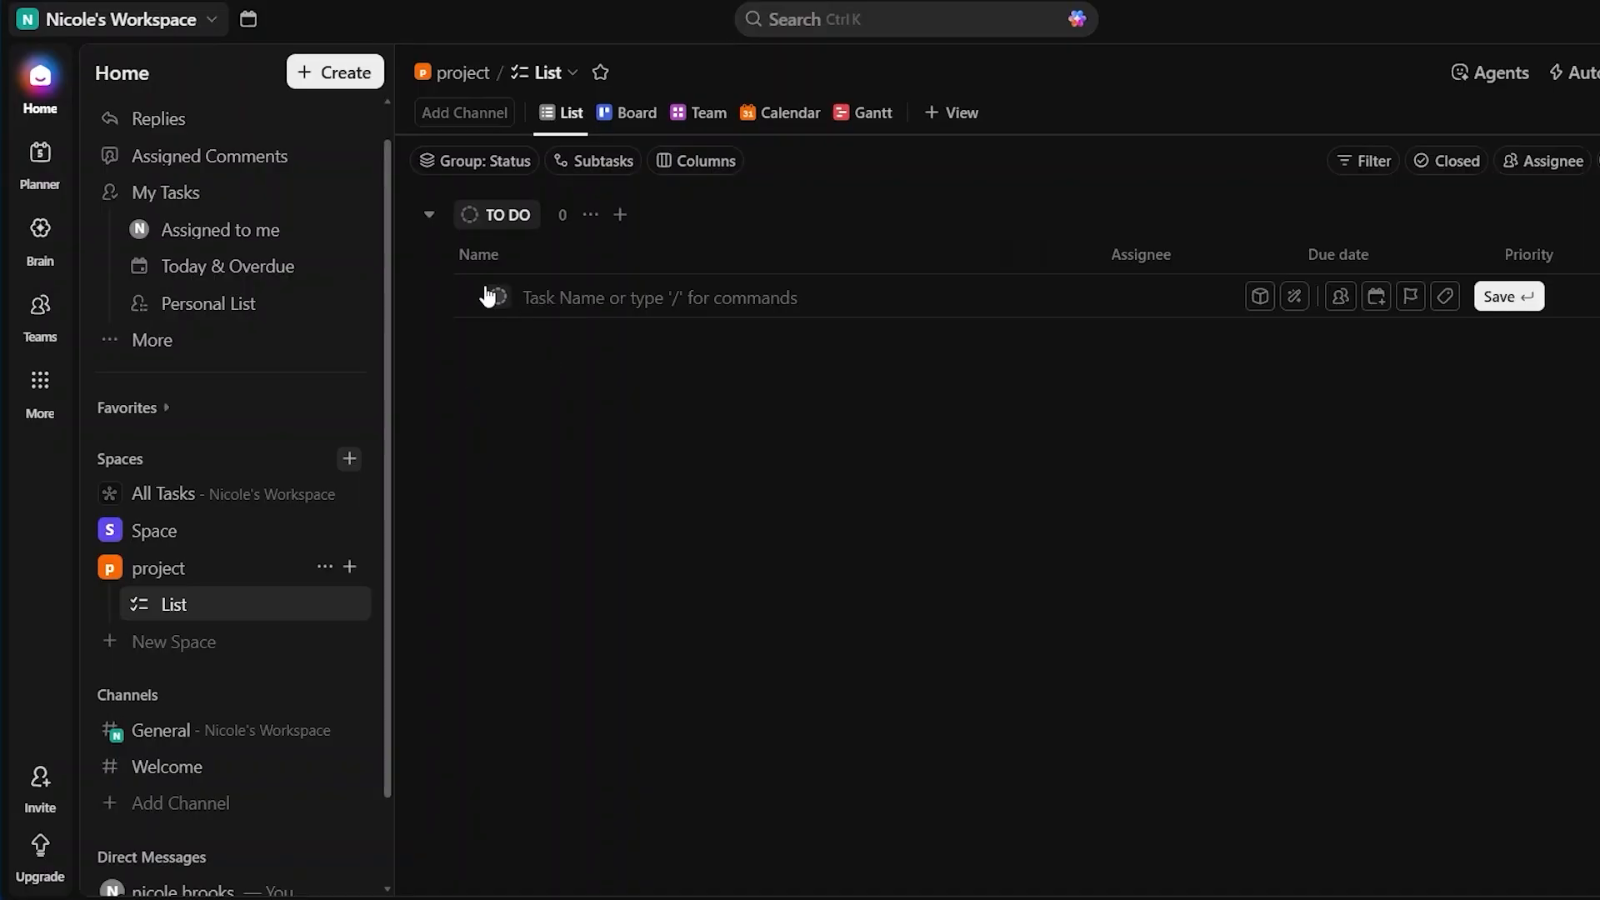
type("jkrjkn")
key("Return")
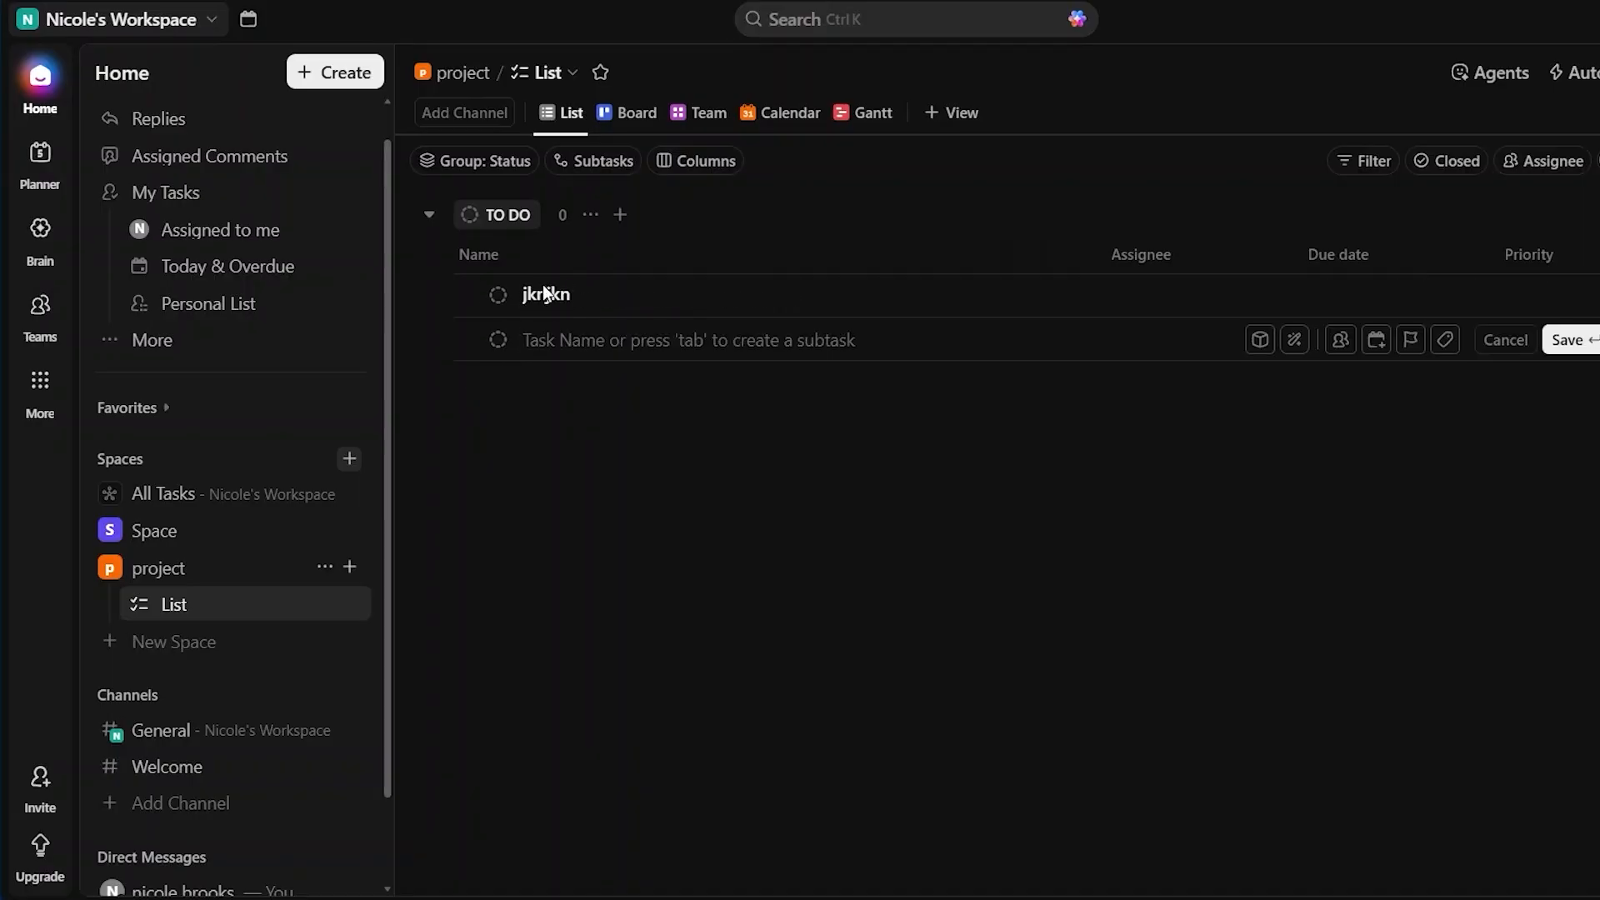
type("jk")
key("BackSpace")
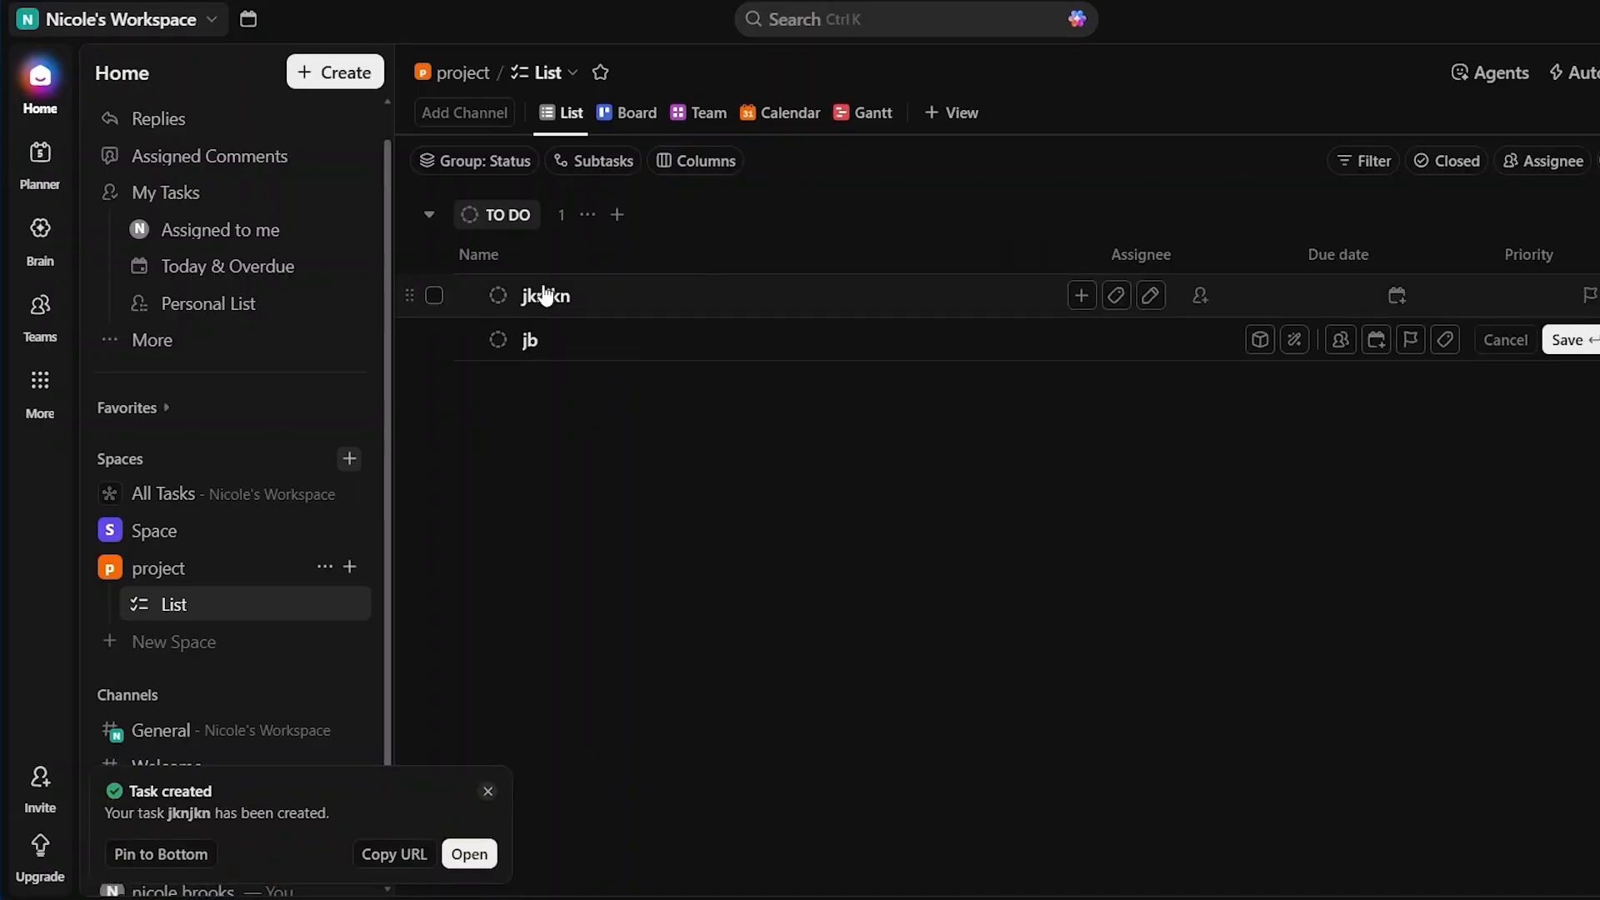
type("bkj")
key("Return")
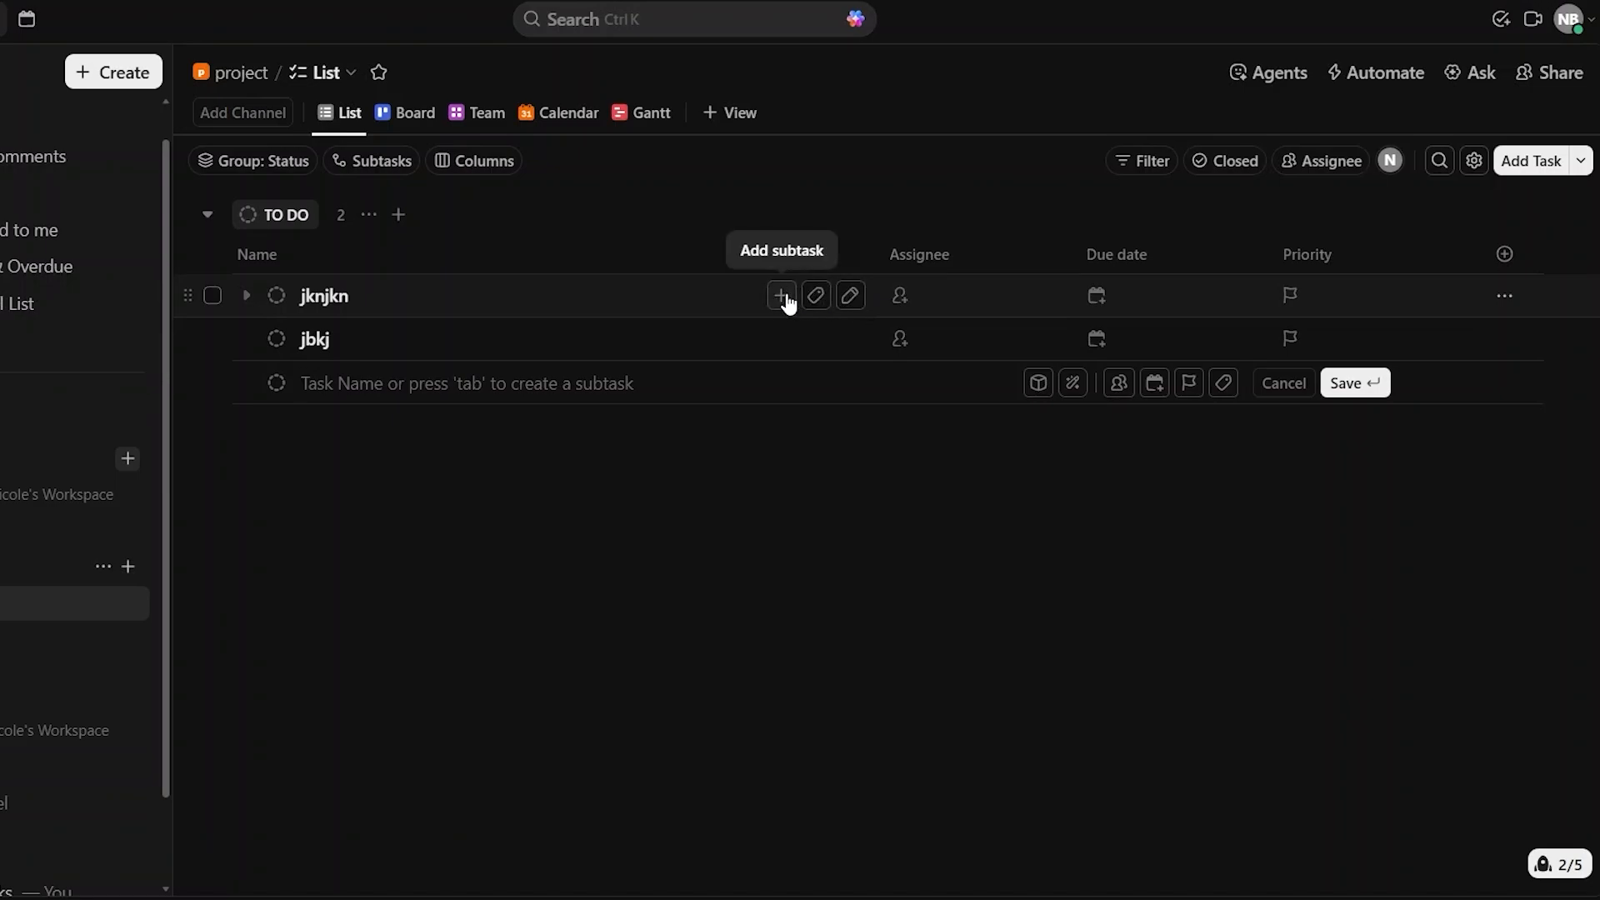
- Examine the list's subtask display options, the subtask entry row under "jknjkn", and the List view's options
left_click(383, 161)
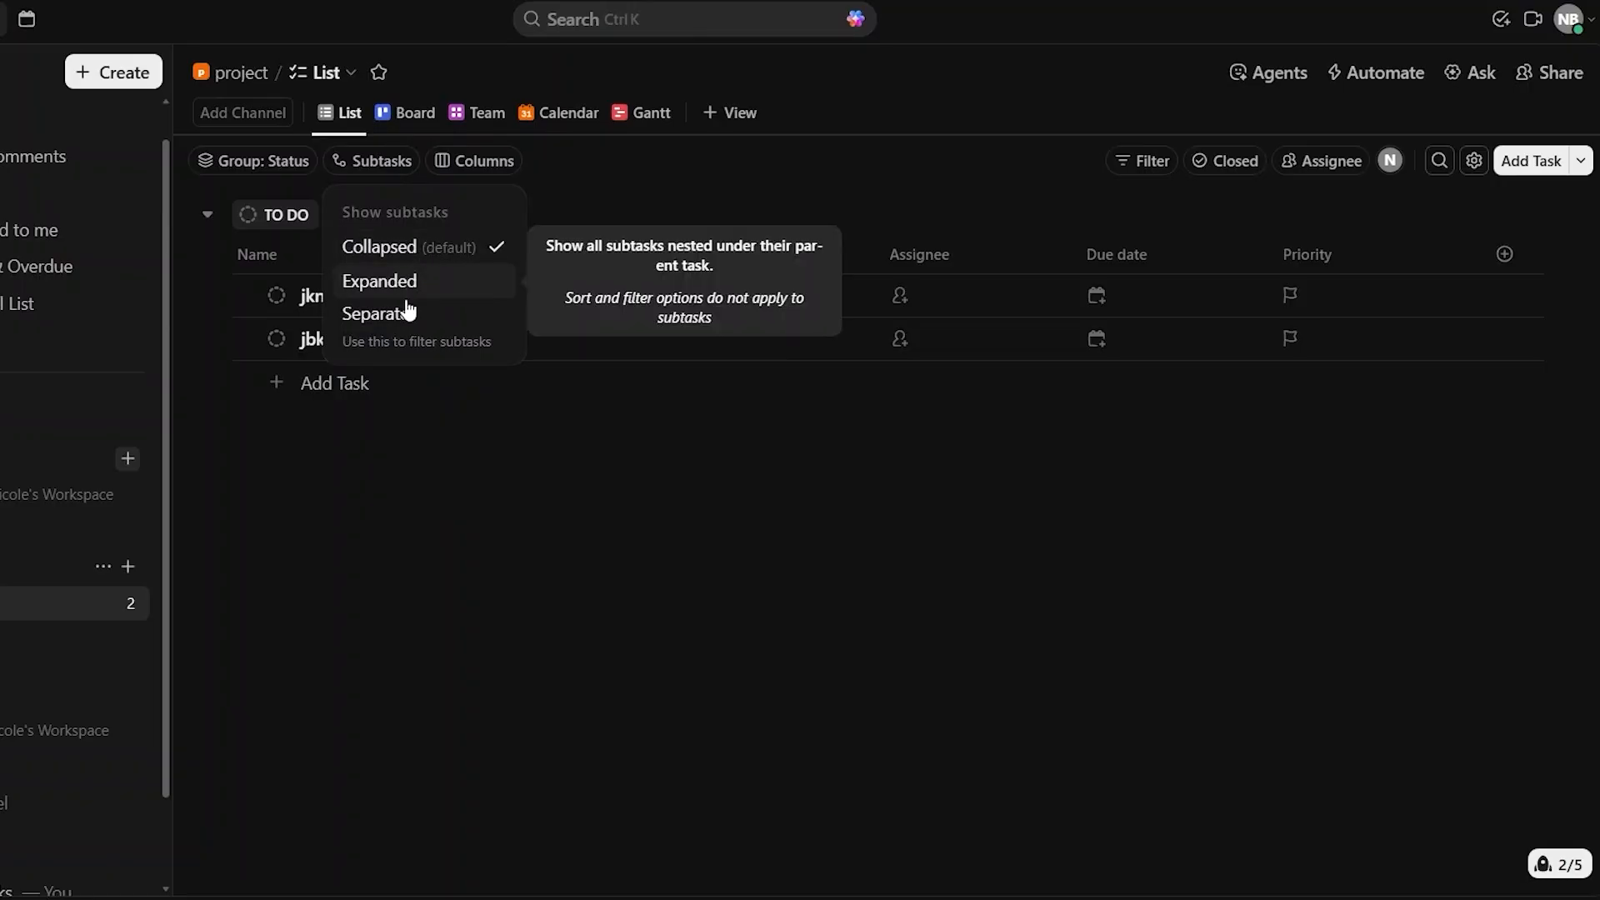
left_click(407, 512)
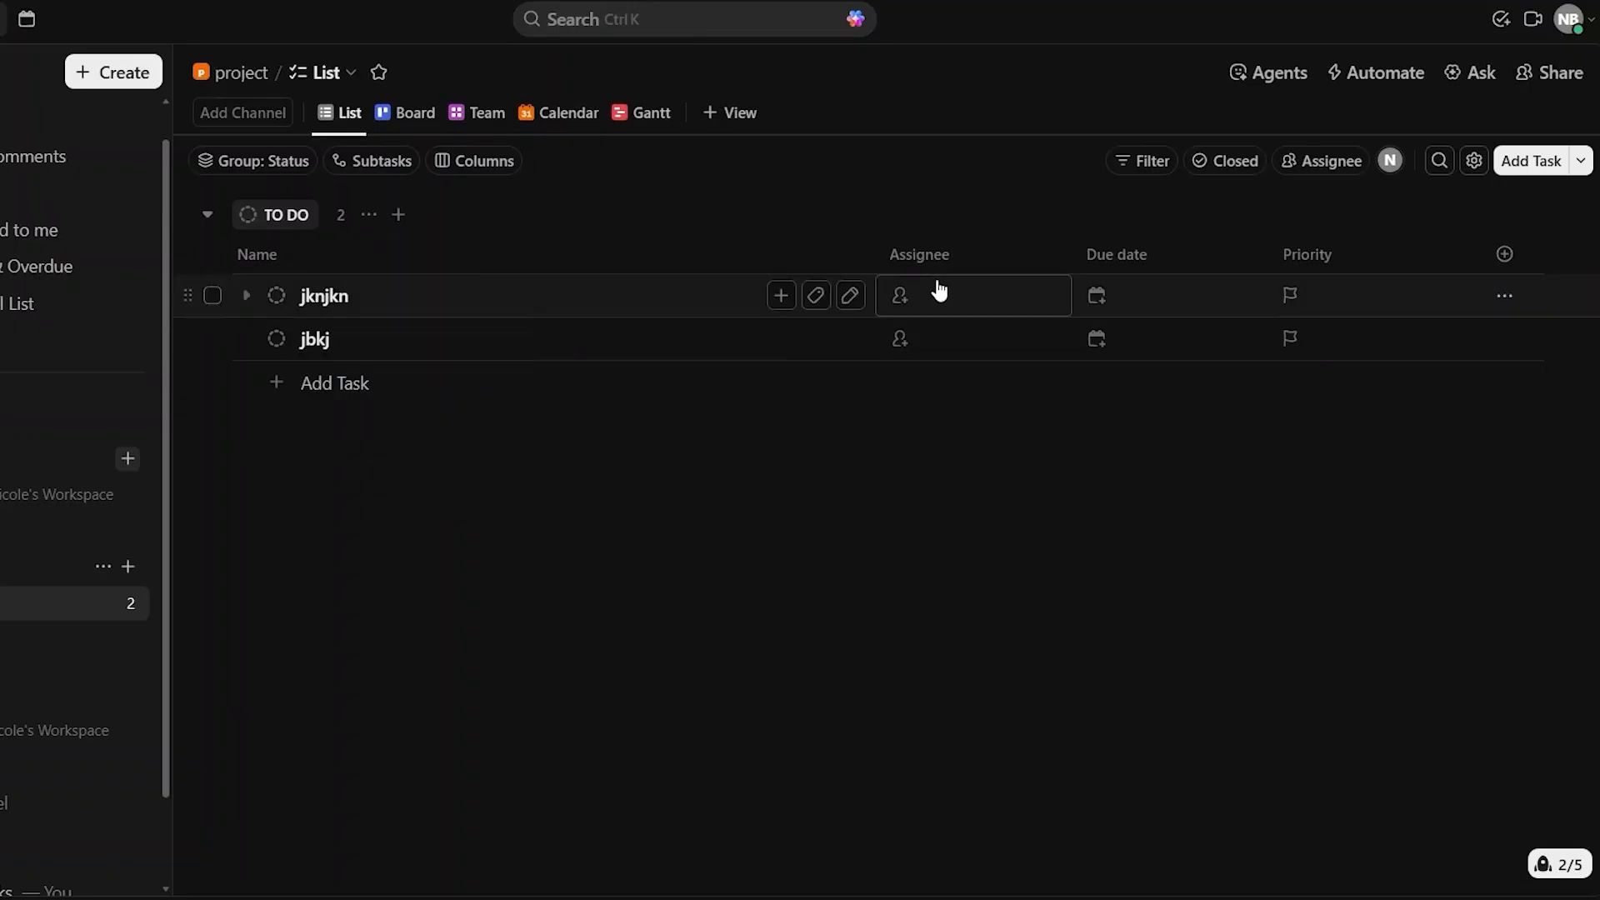
left_click(782, 296)
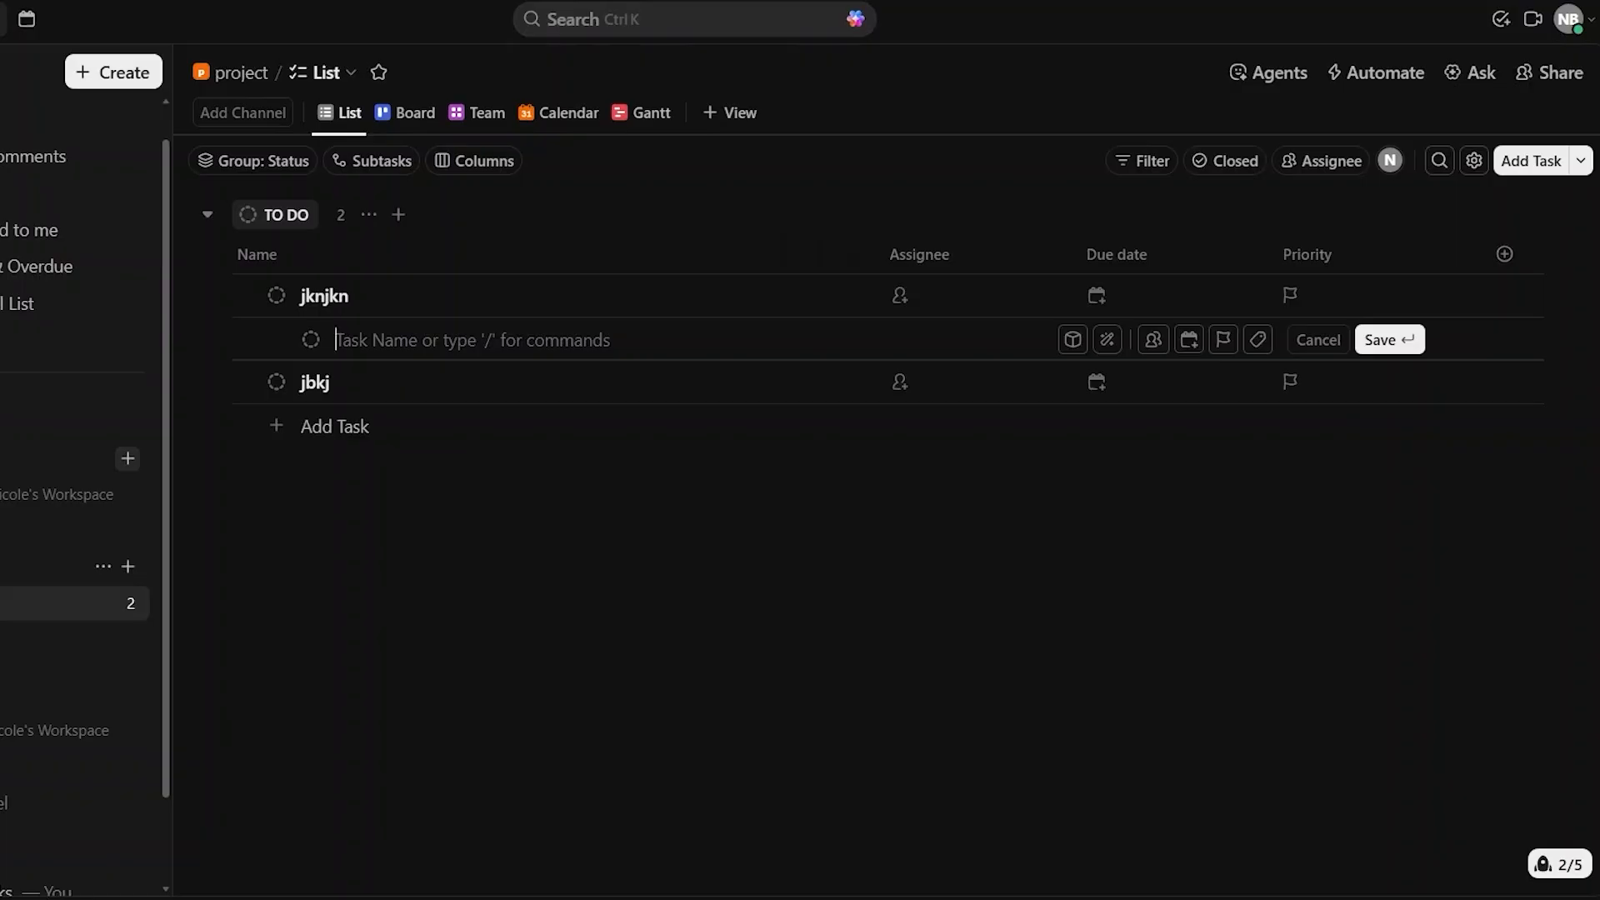
left_click(428, 605)
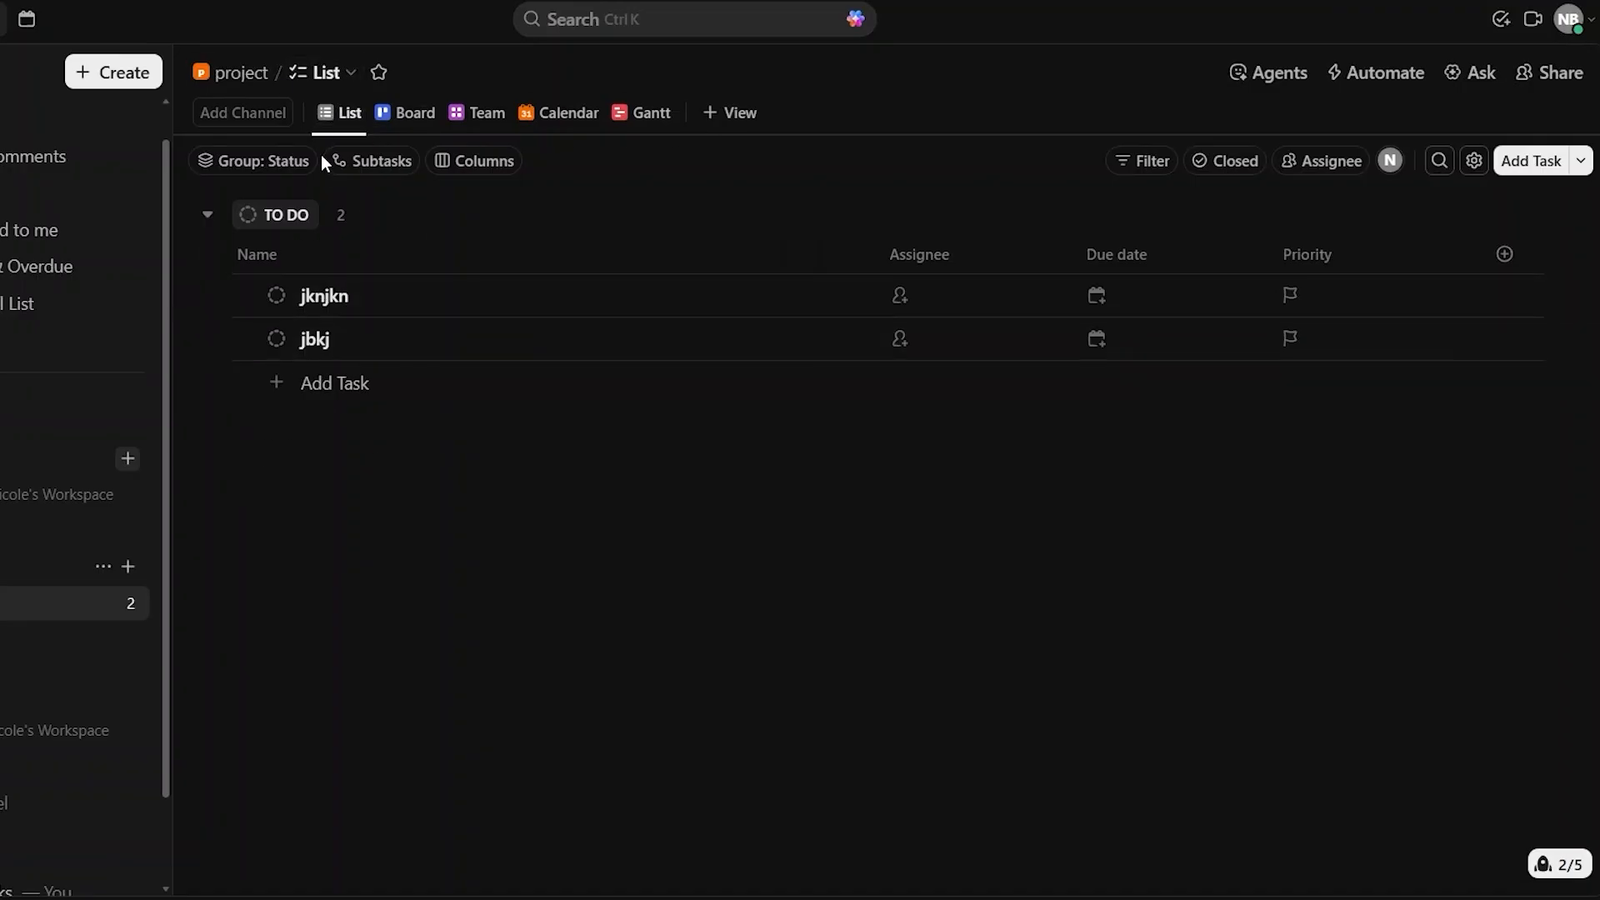
left_click(335, 113)
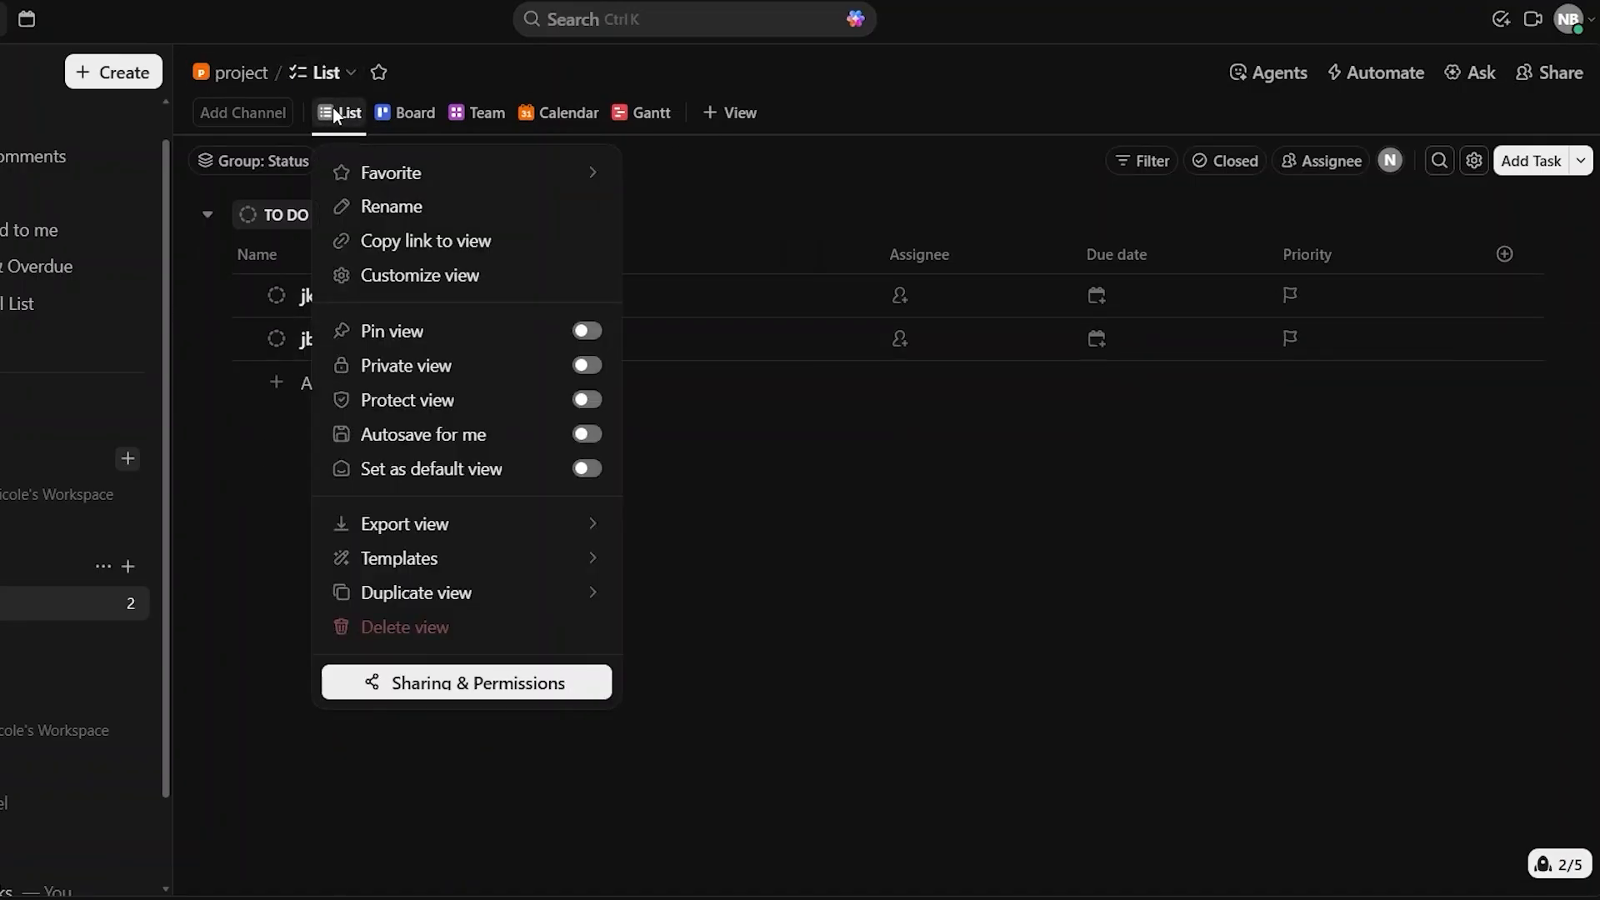
left_click(247, 639)
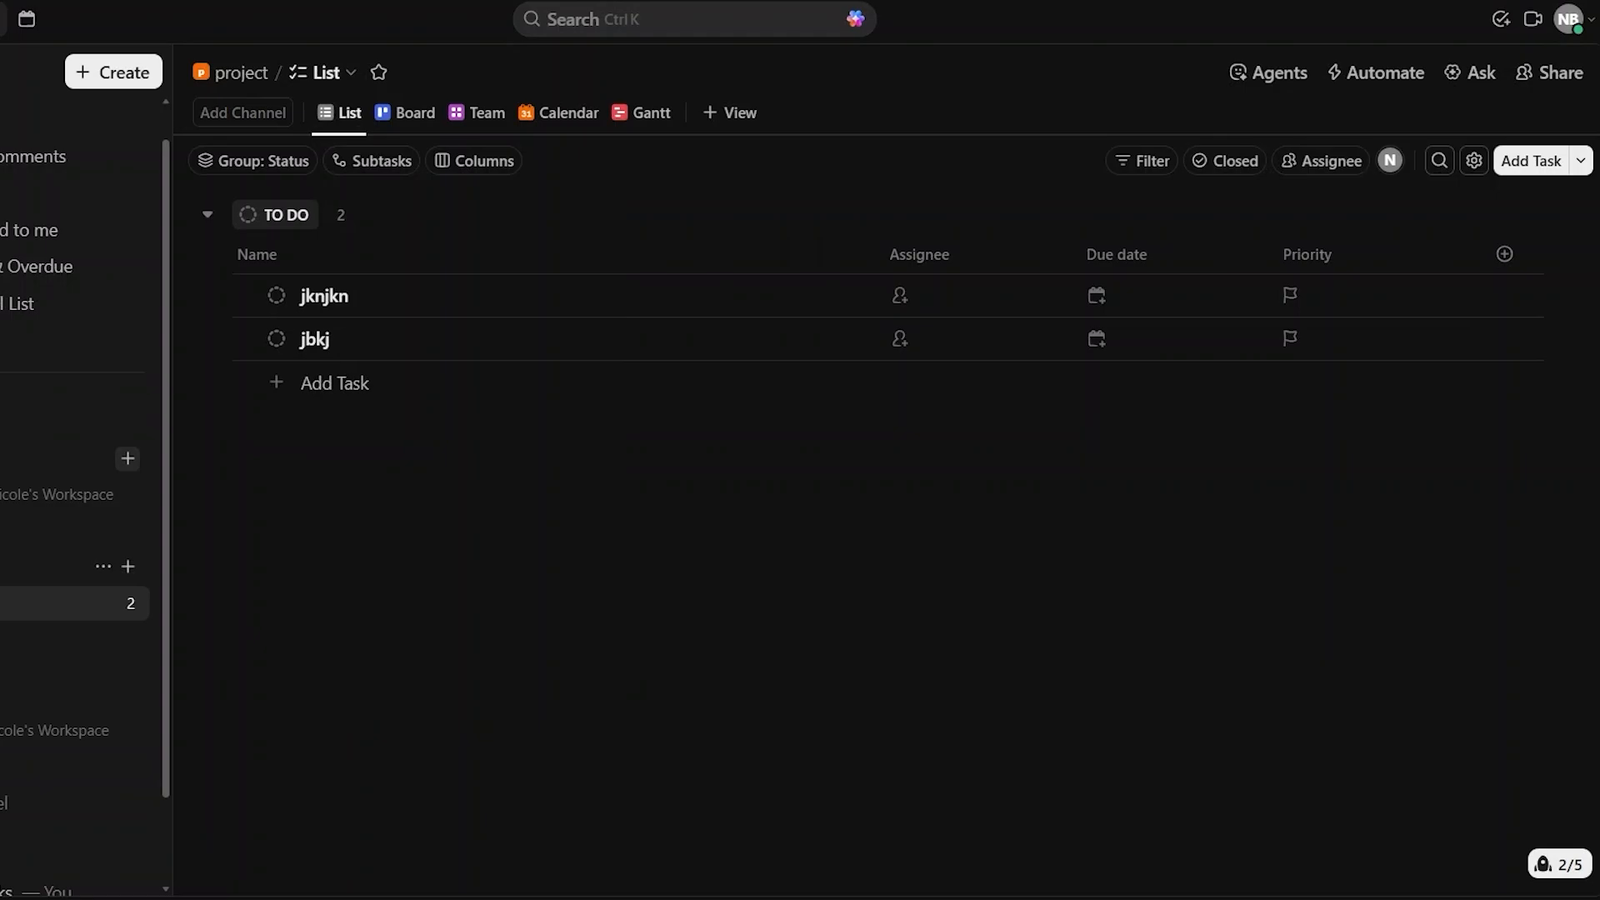
- Examine the project list's Board view across all status columns, from TO DO to CANCELLED
left_click(407, 113)
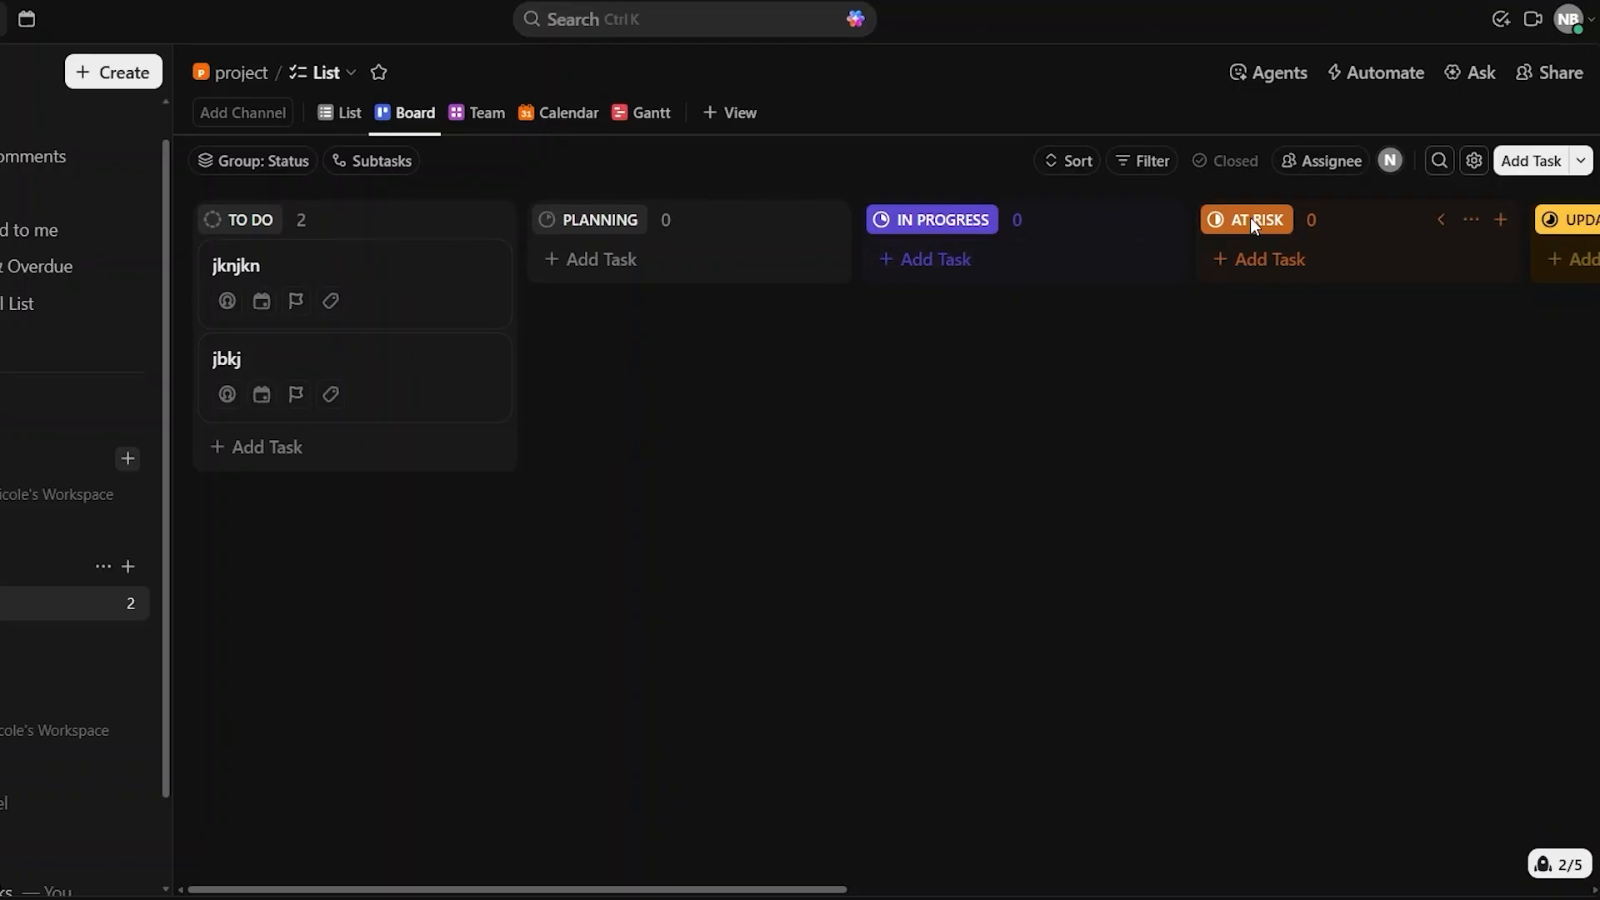
scroll(1428, 252, "right", 10)
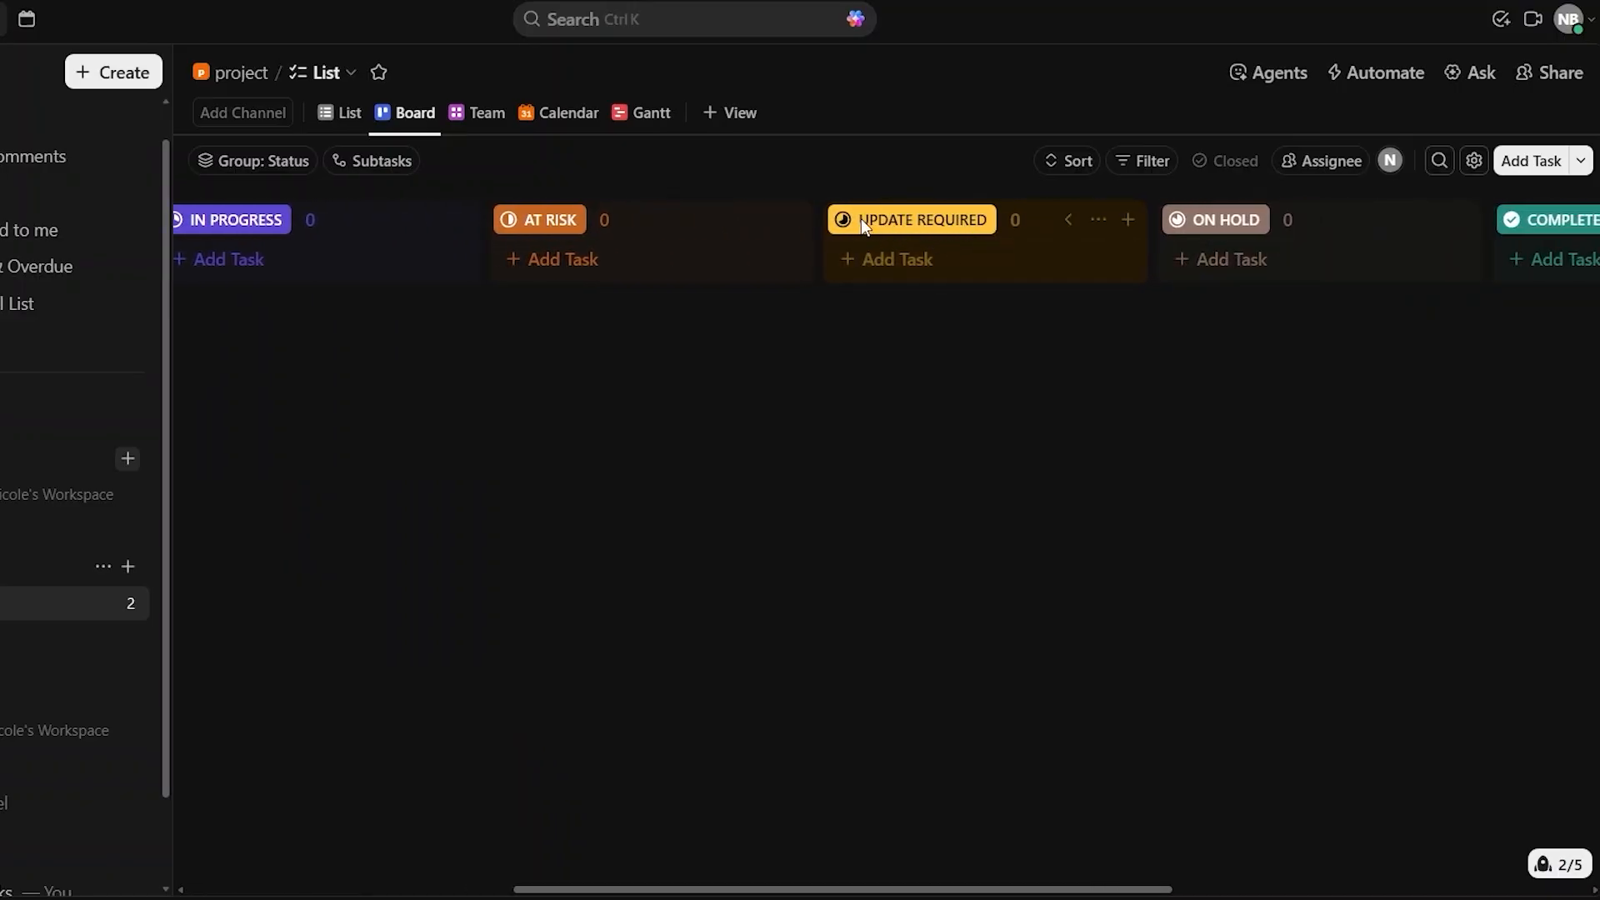
scroll(1396, 292, "right", 5)
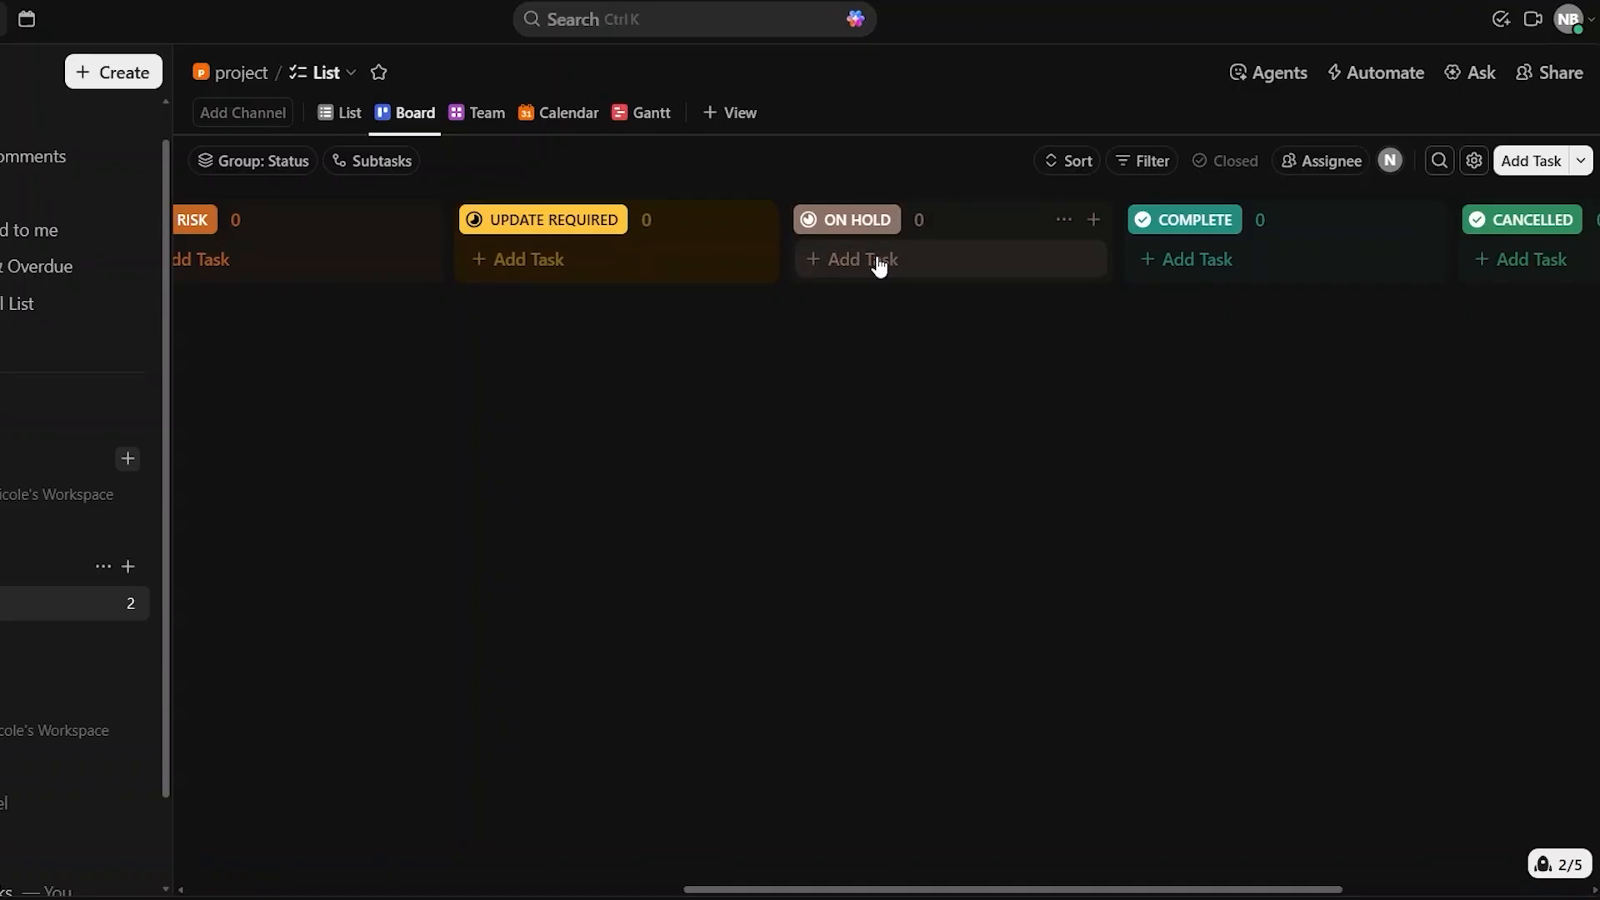
left_click(878, 262)
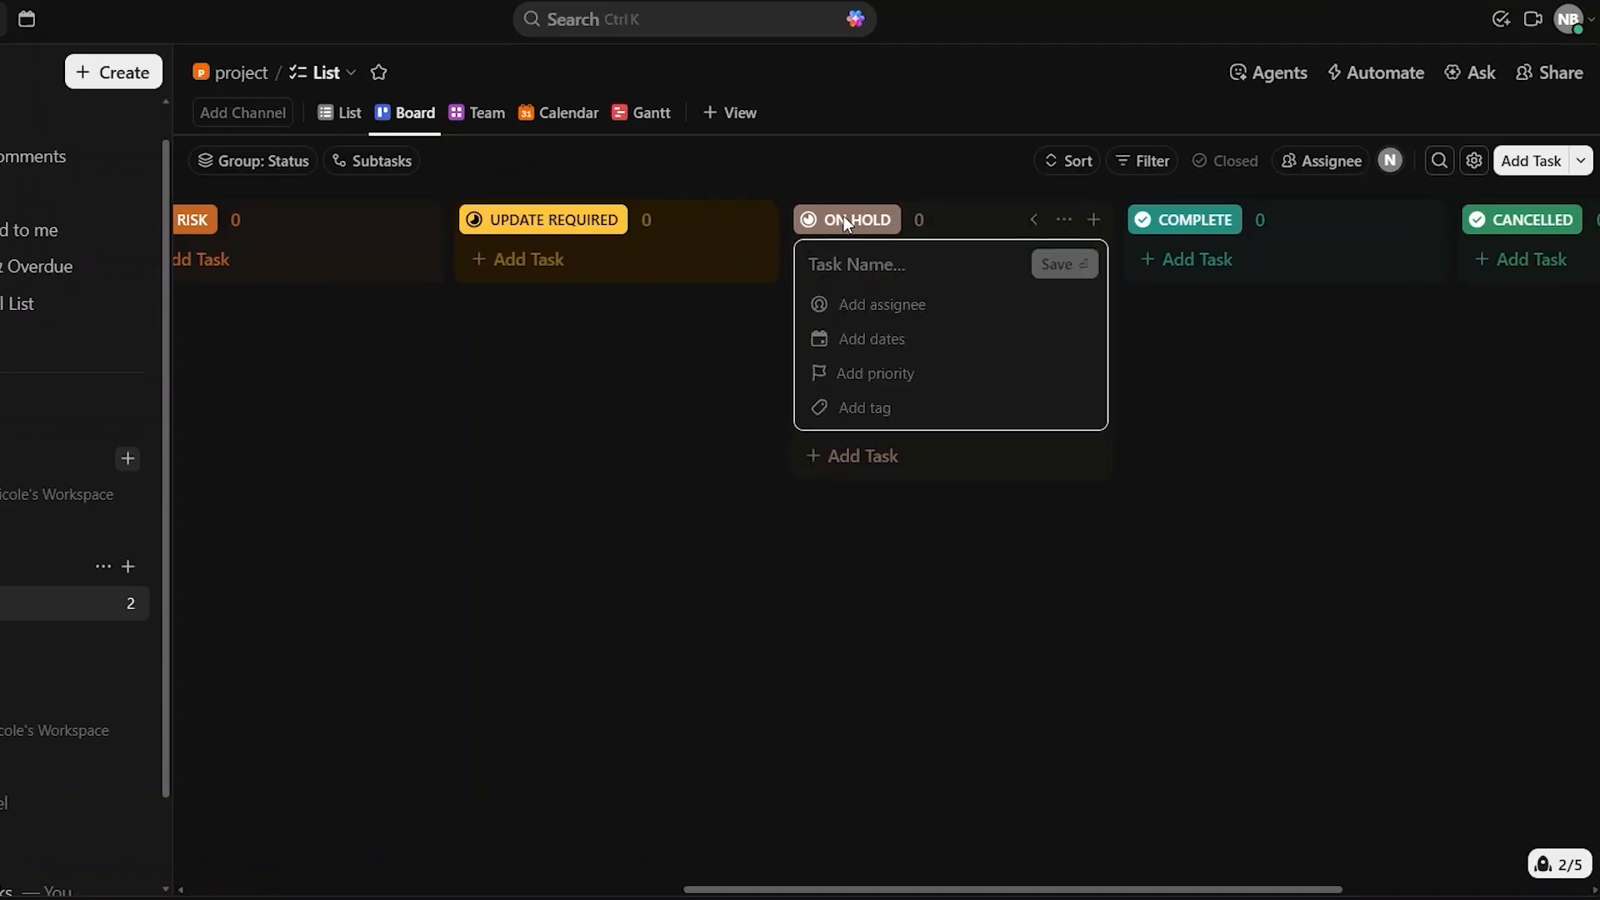
left_click(641, 490)
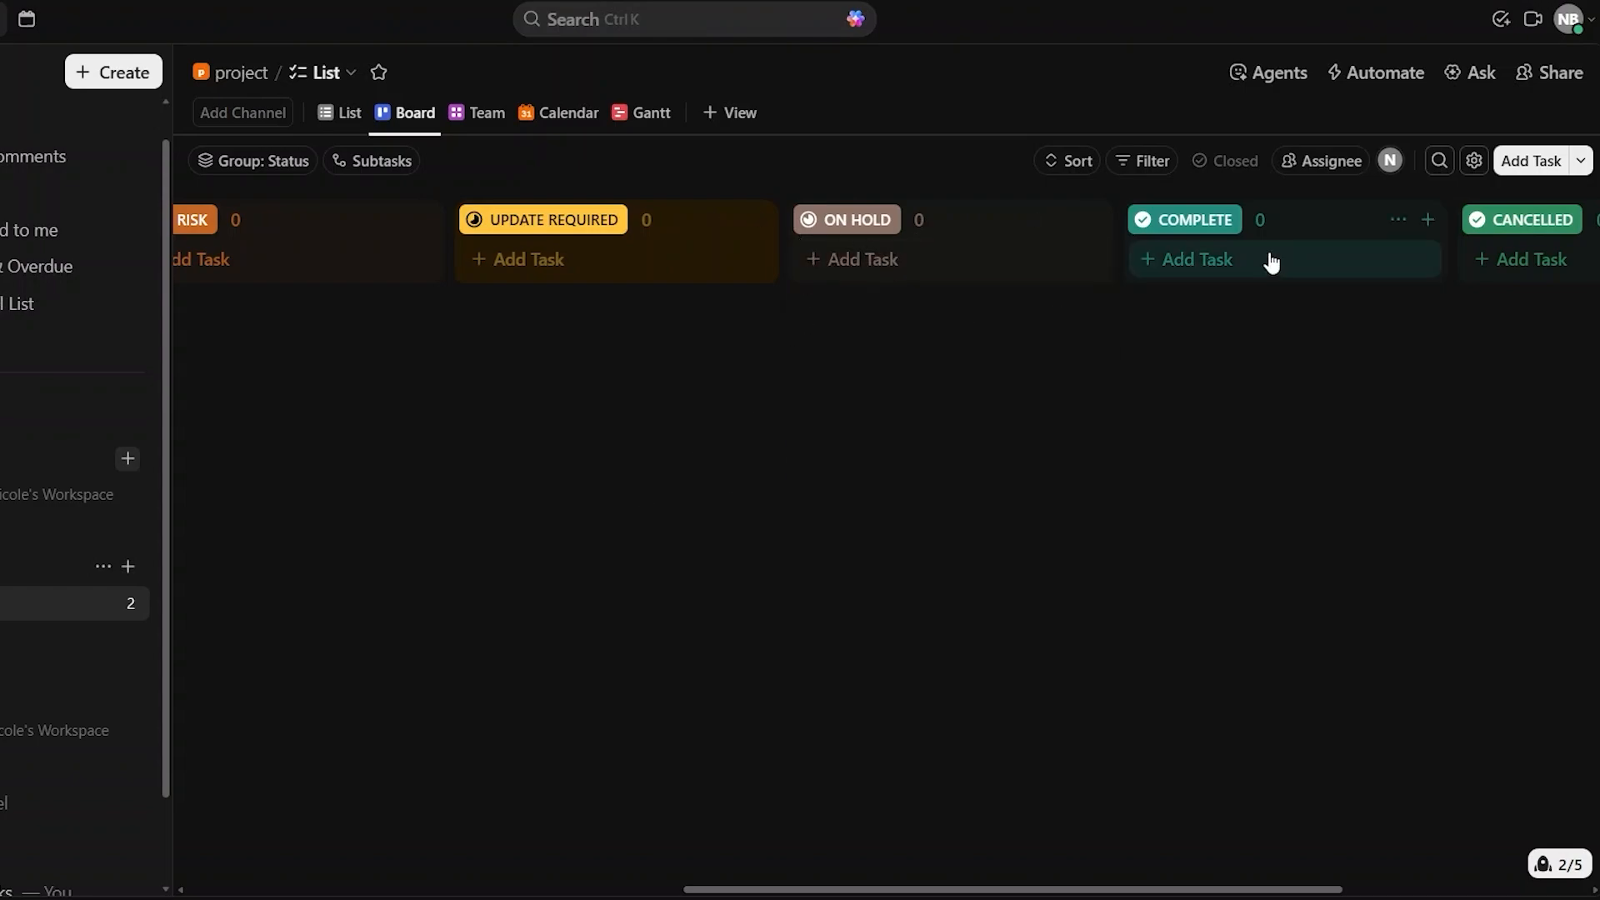
scroll(1271, 263, "right", 5)
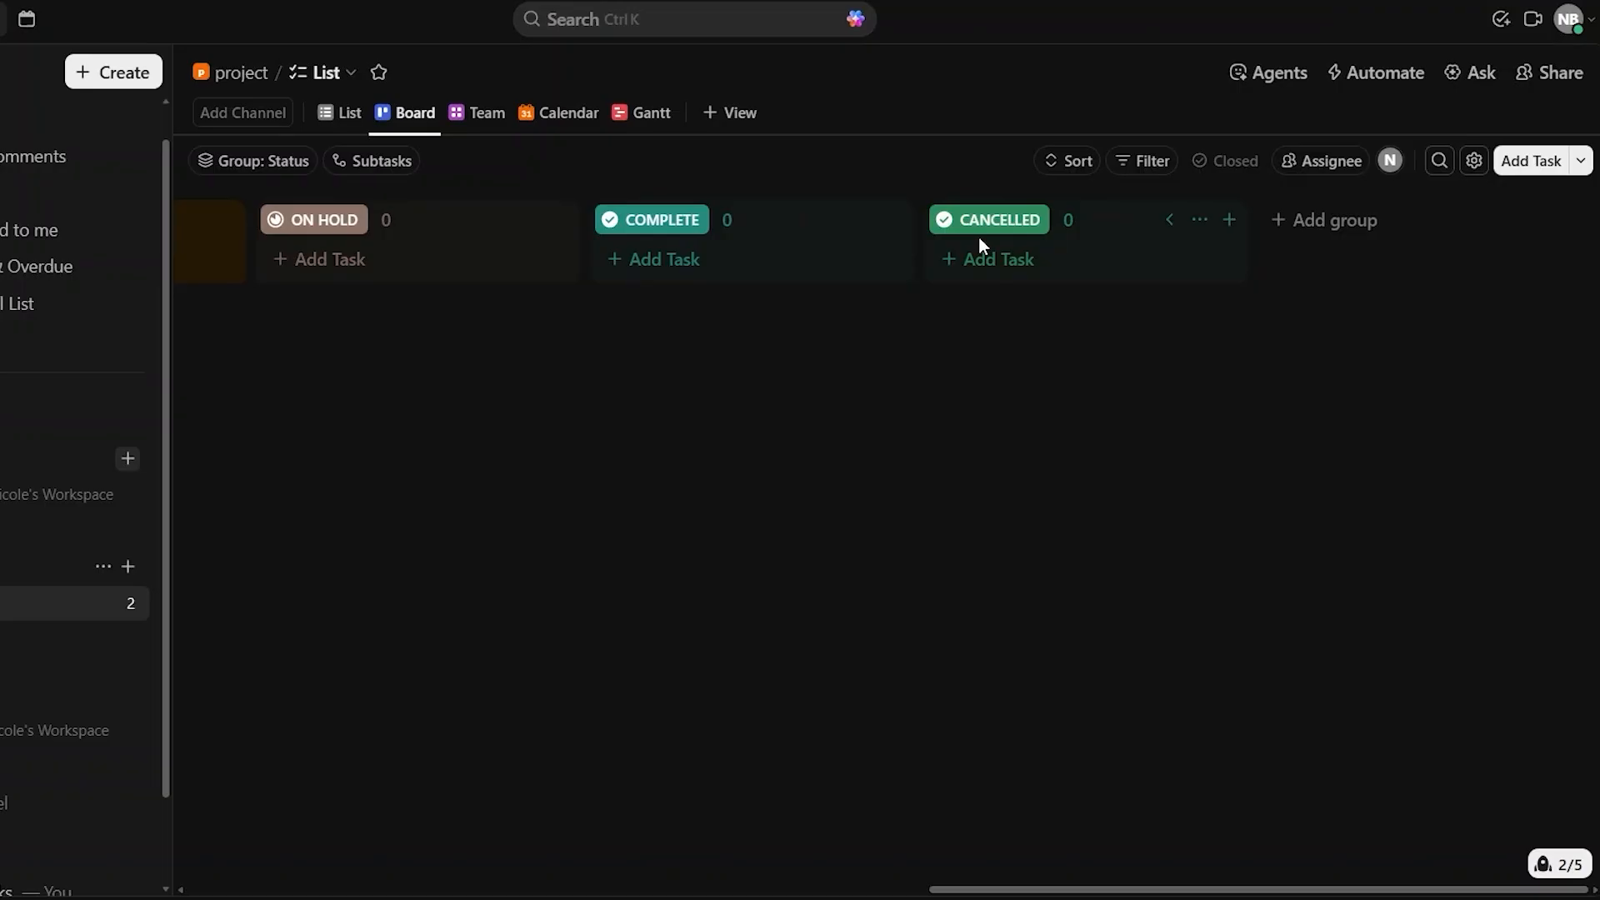
scroll(978, 237, "left", 1)
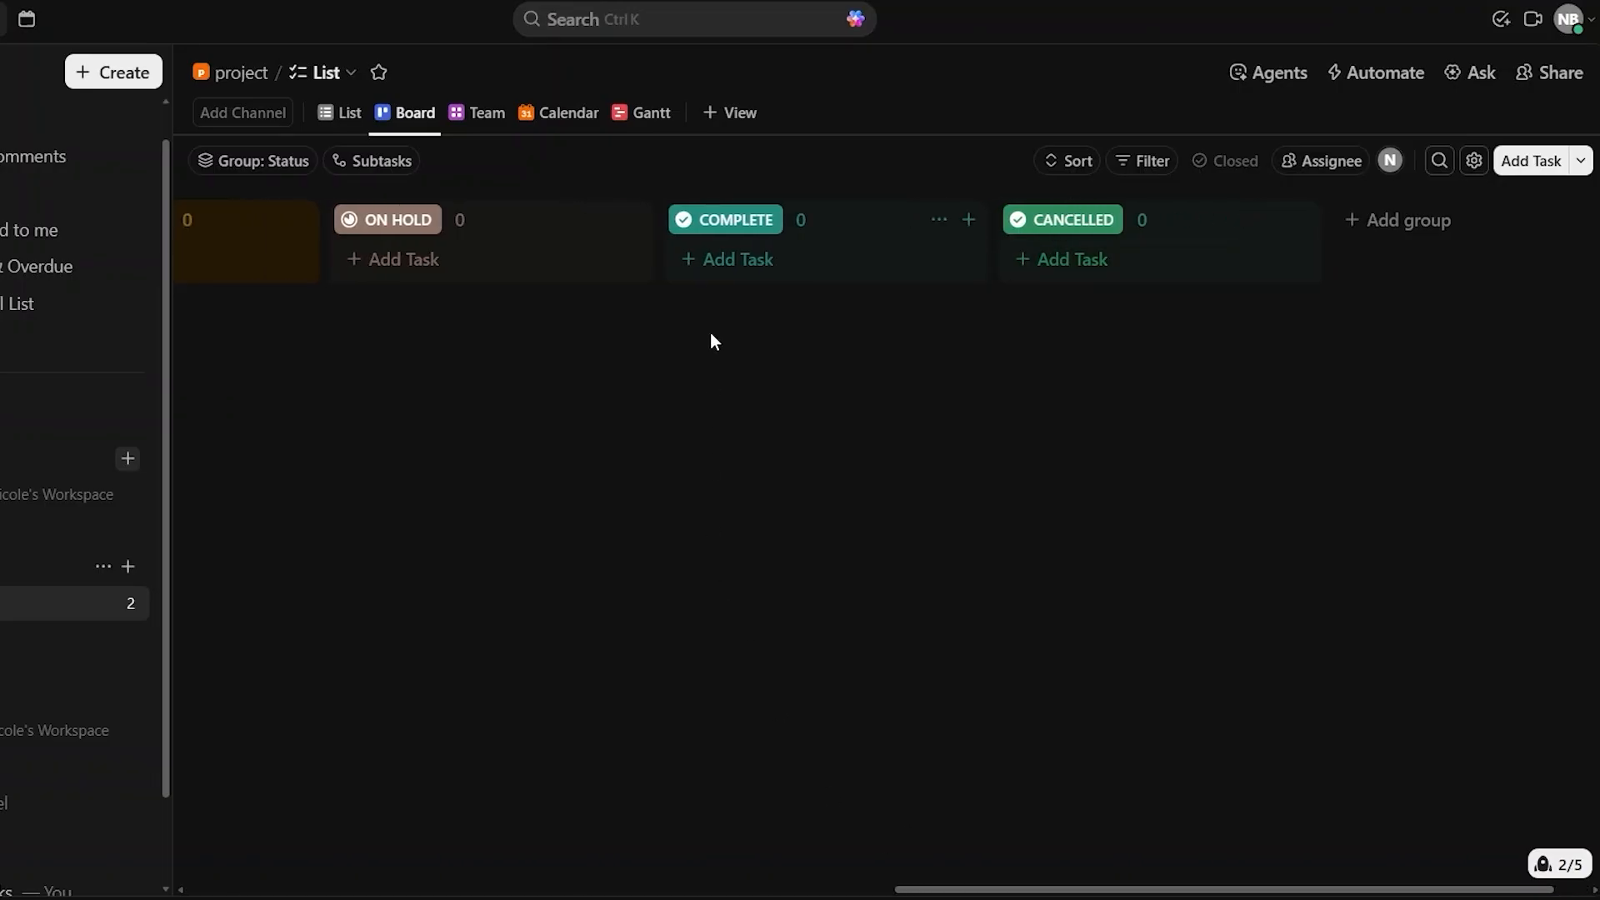
scroll(516, 468, "left", 10)
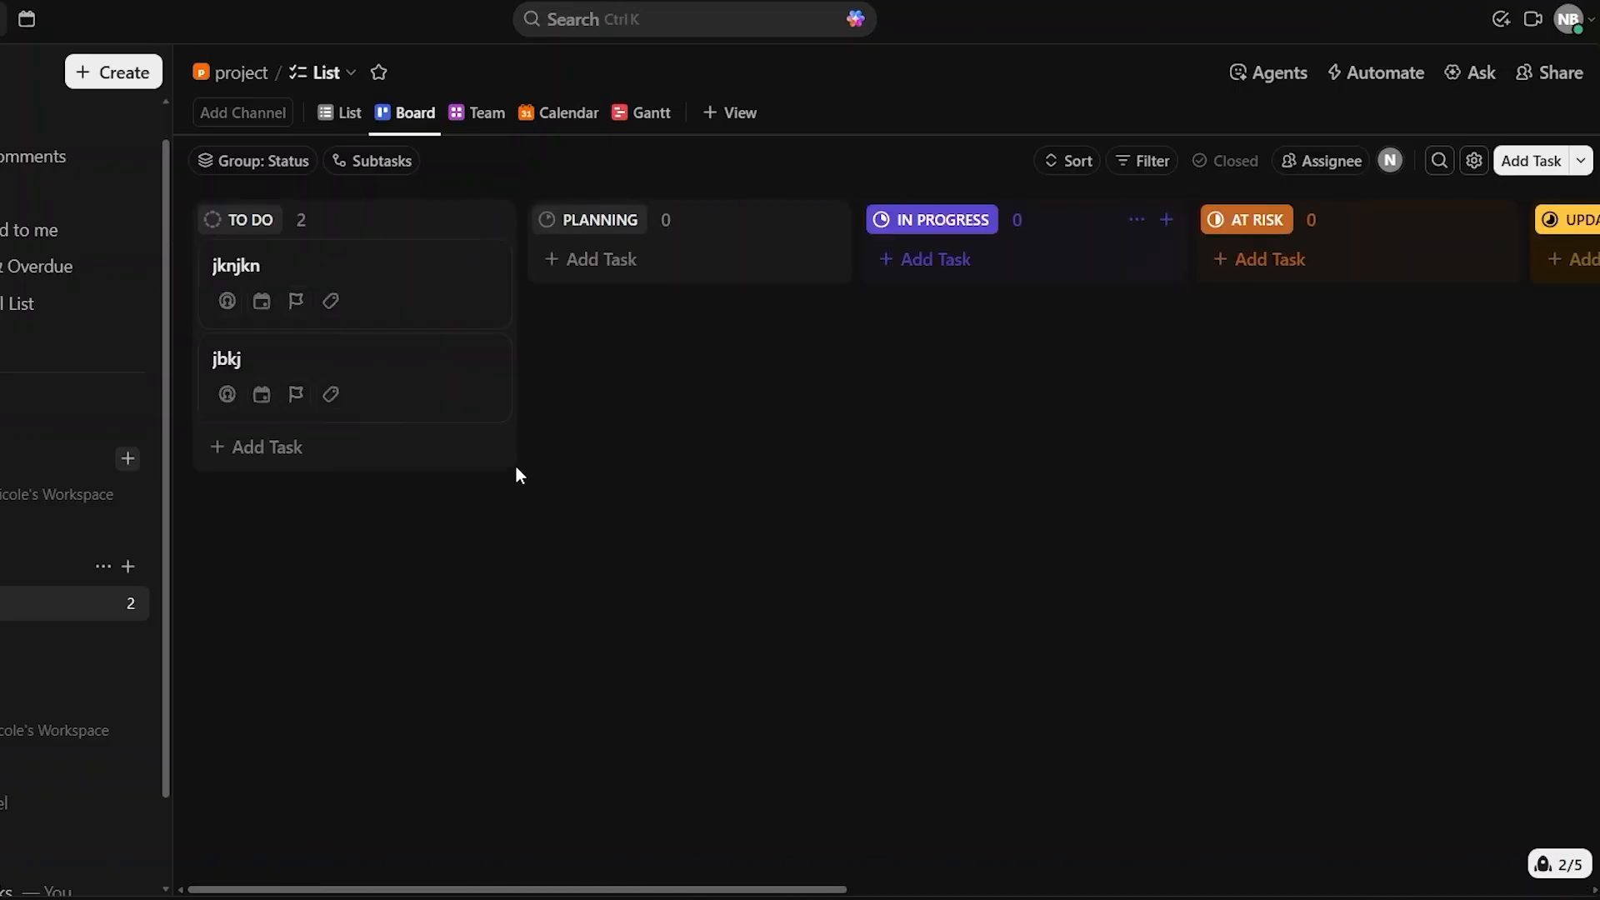
scroll(517, 473, "right", 10)
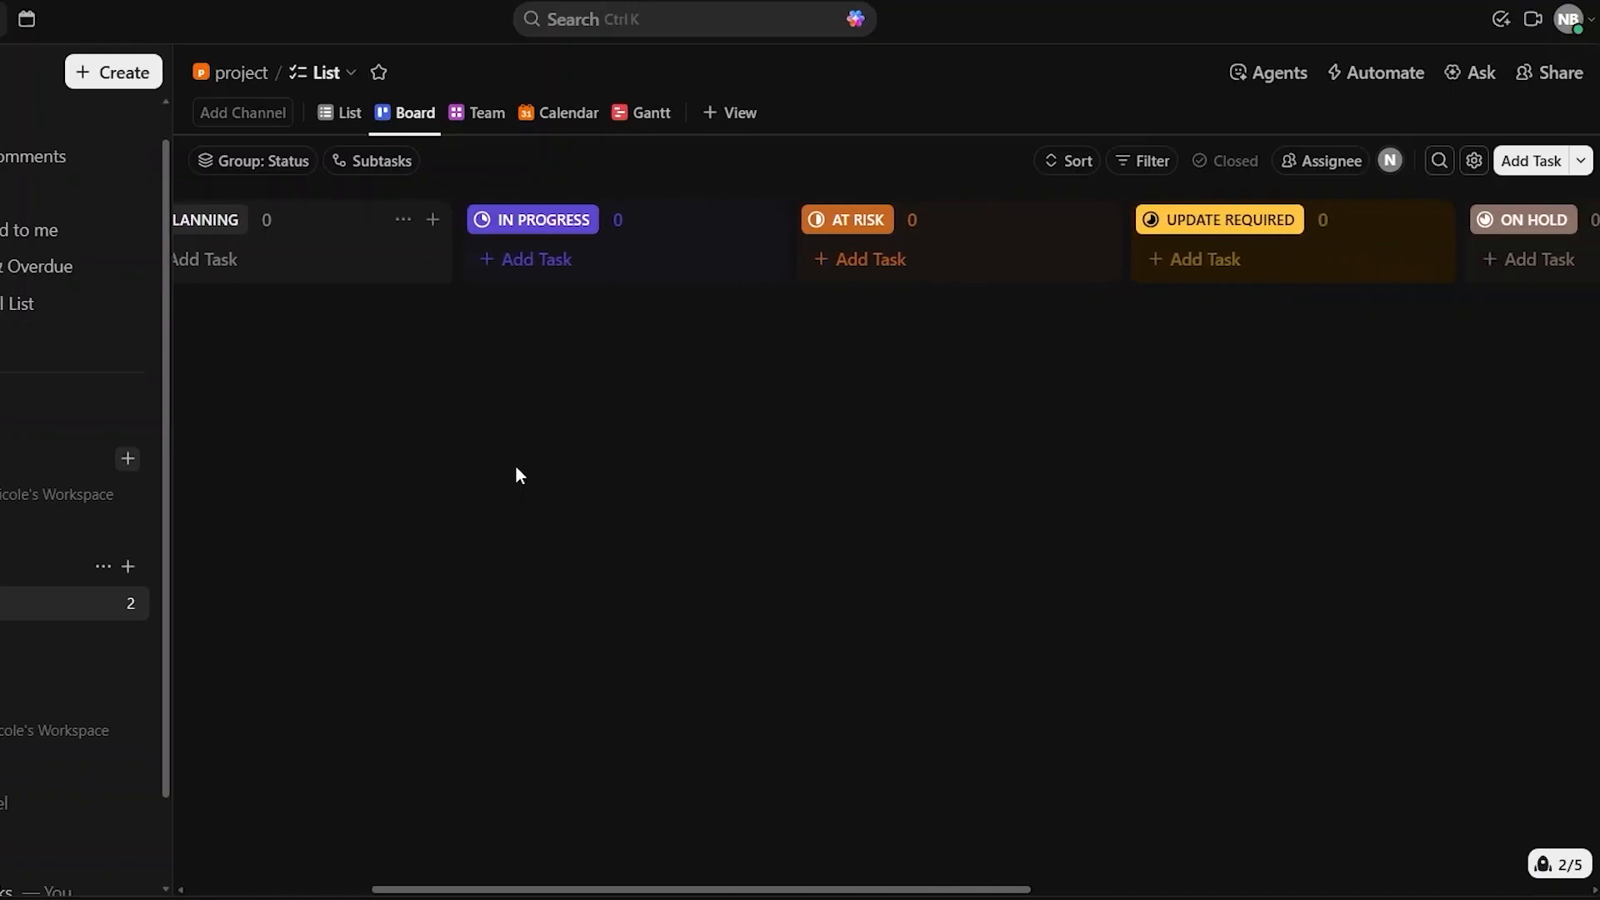
scroll(515, 475, "right", 4)
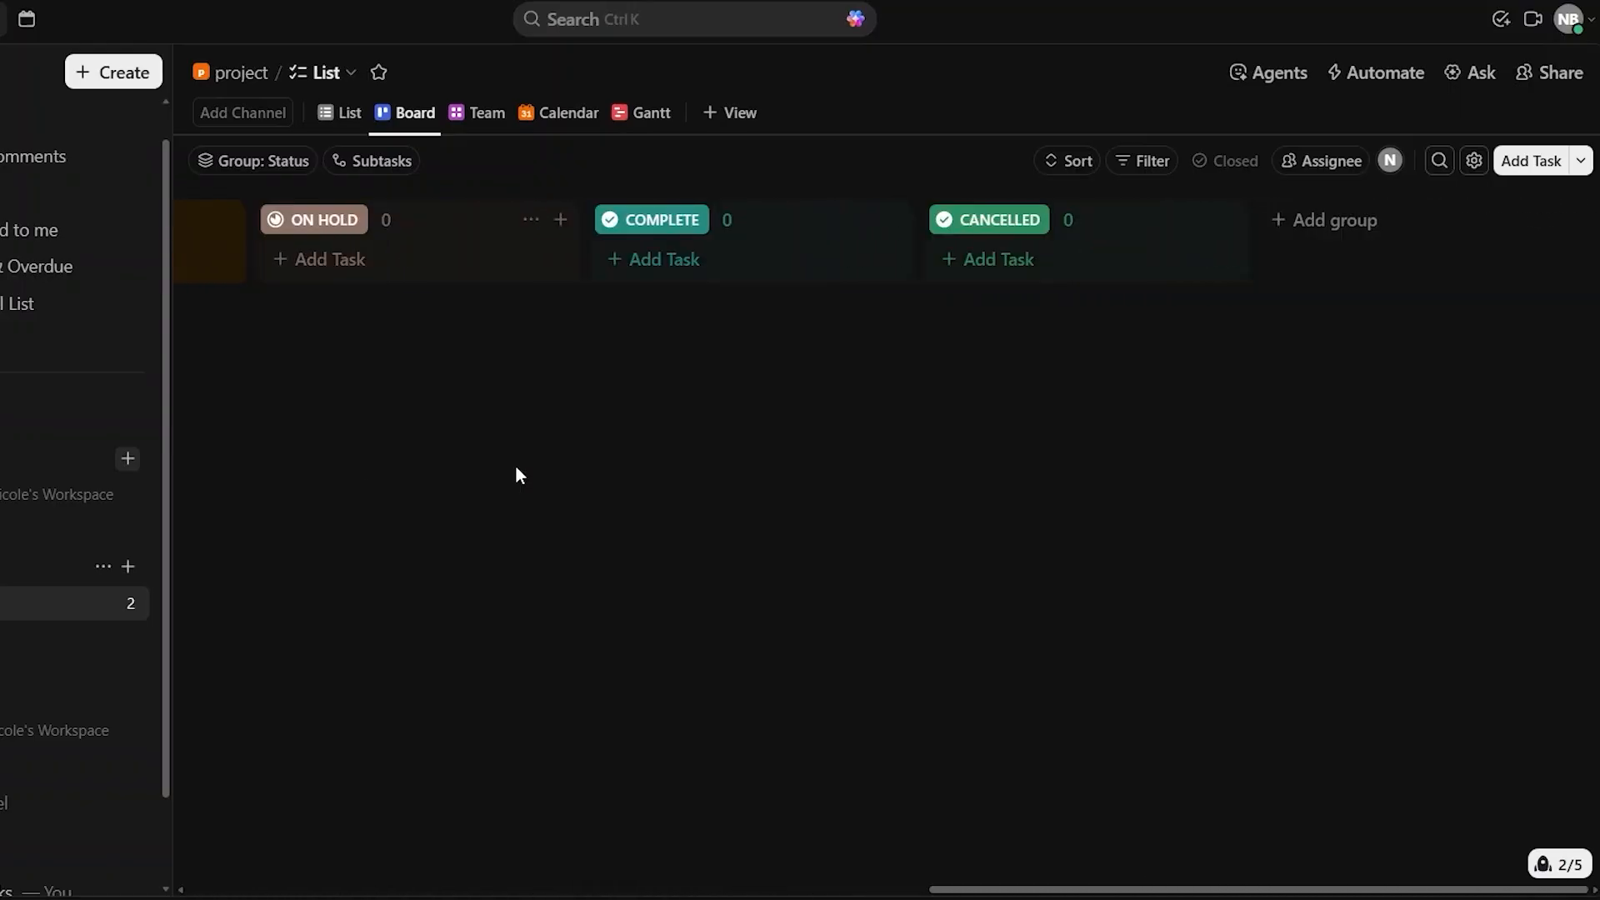
scroll(900, 334, "left", 11)
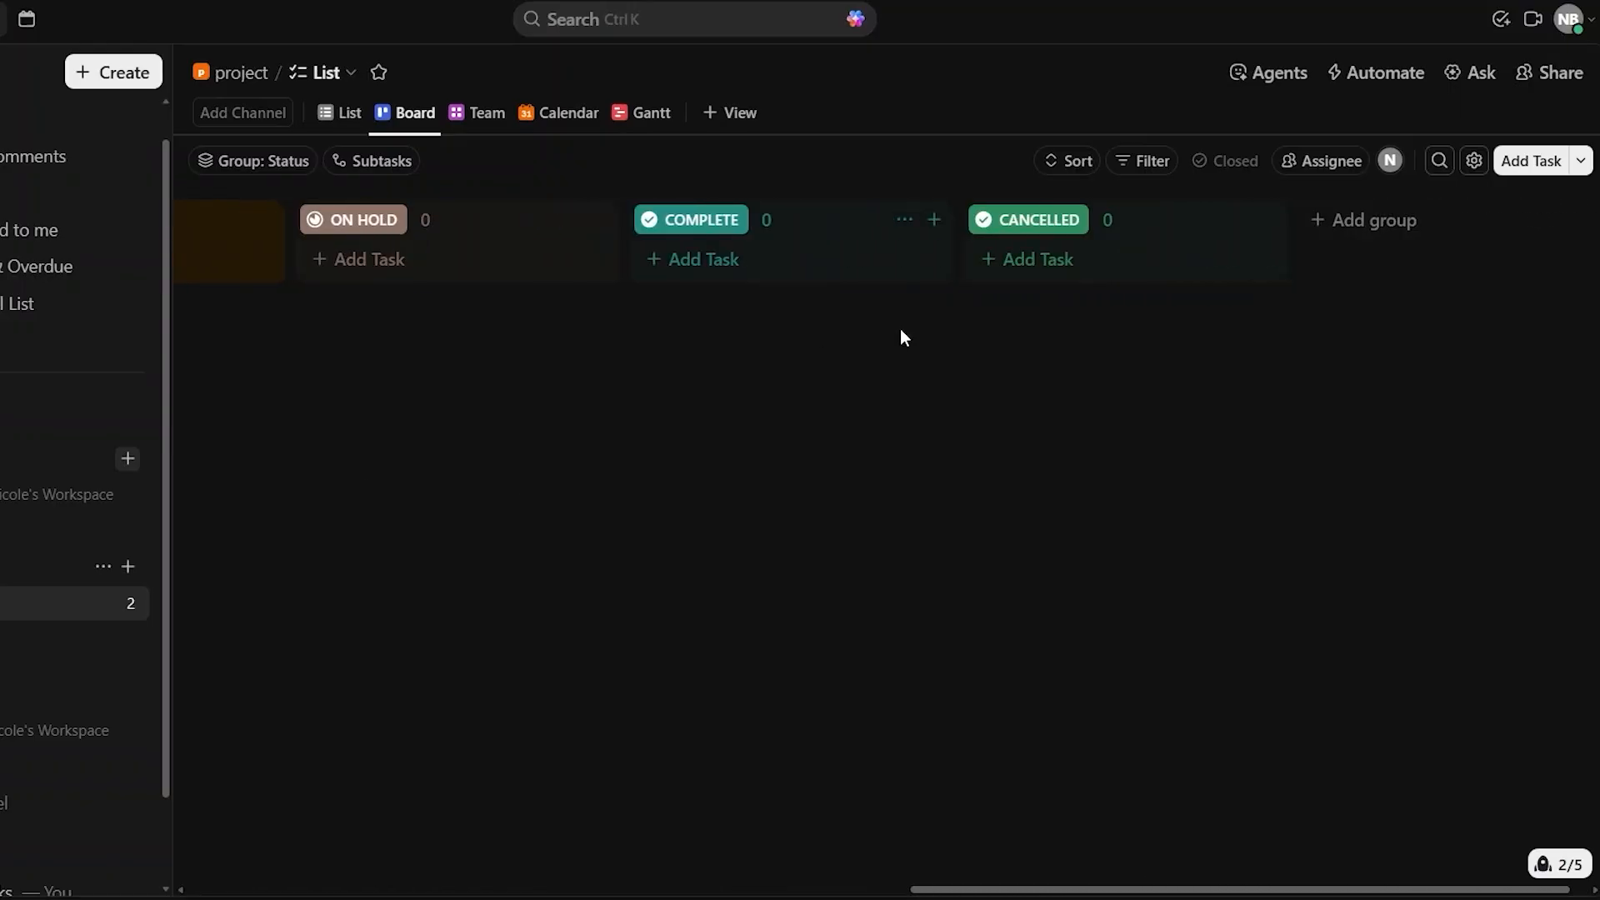
scroll(900, 330, "left", 3)
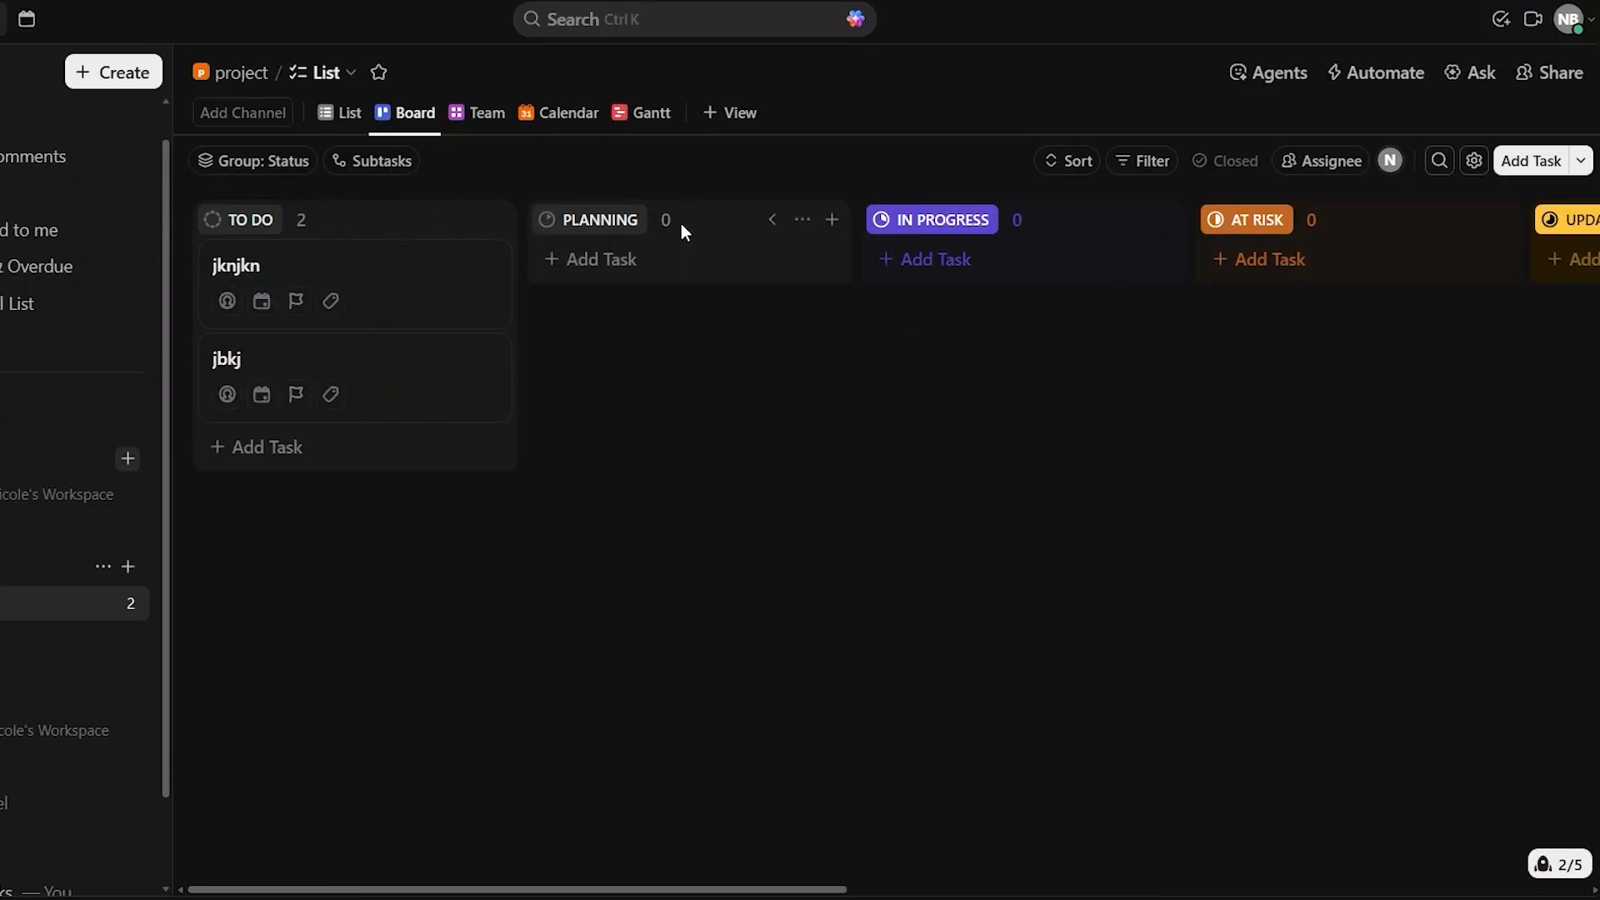
scroll(1065, 203, "right", 14)
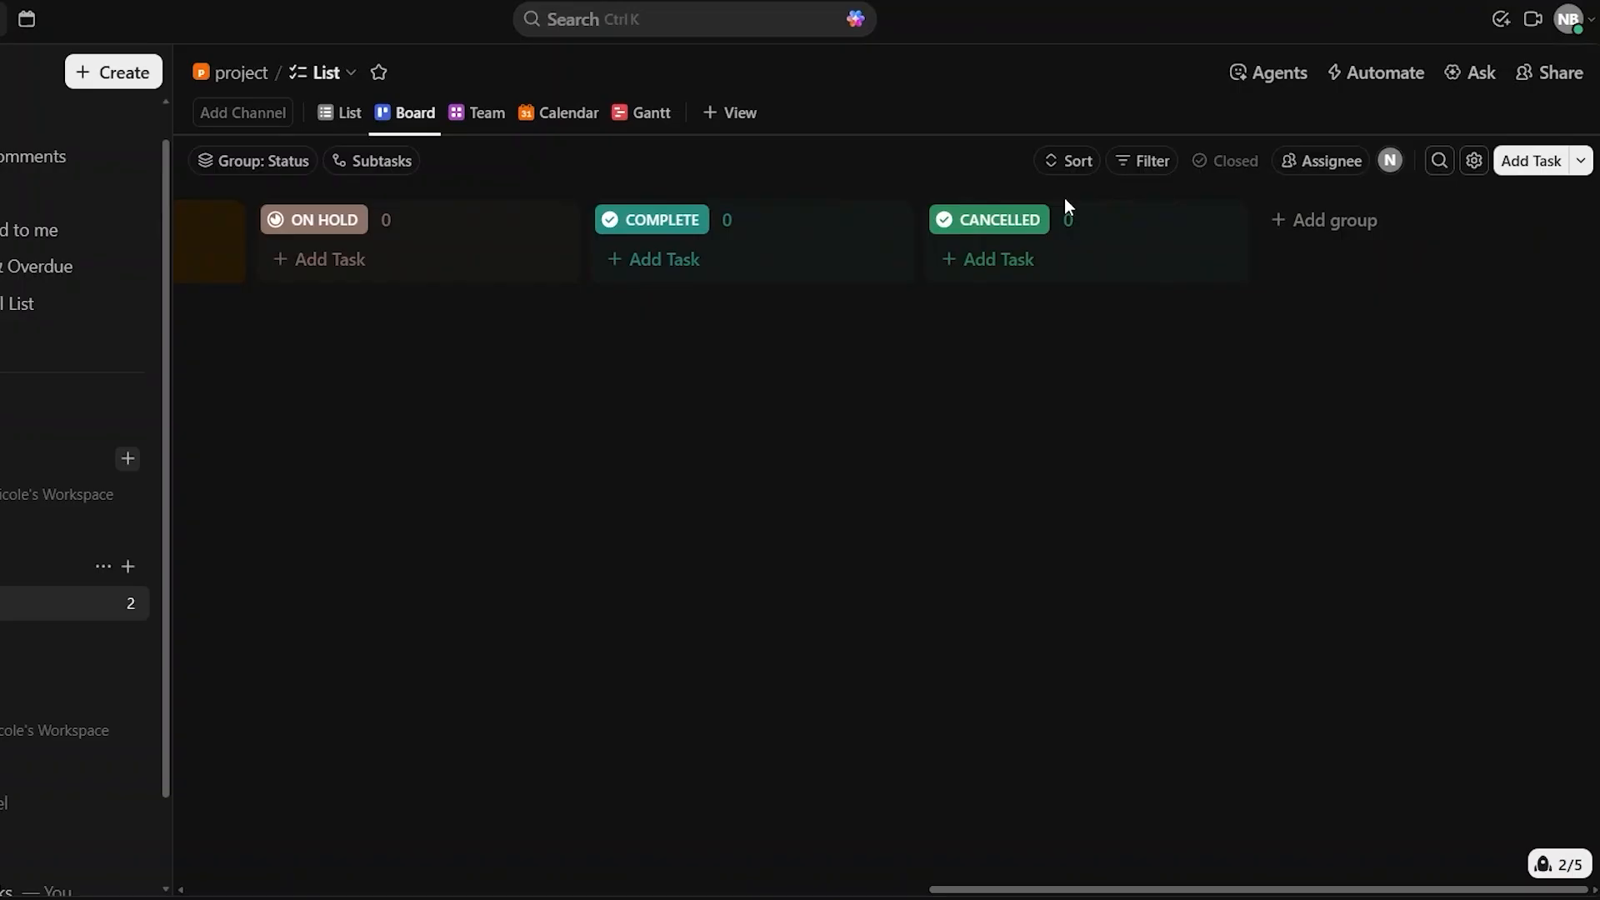
scroll(537, 333, "left", 11)
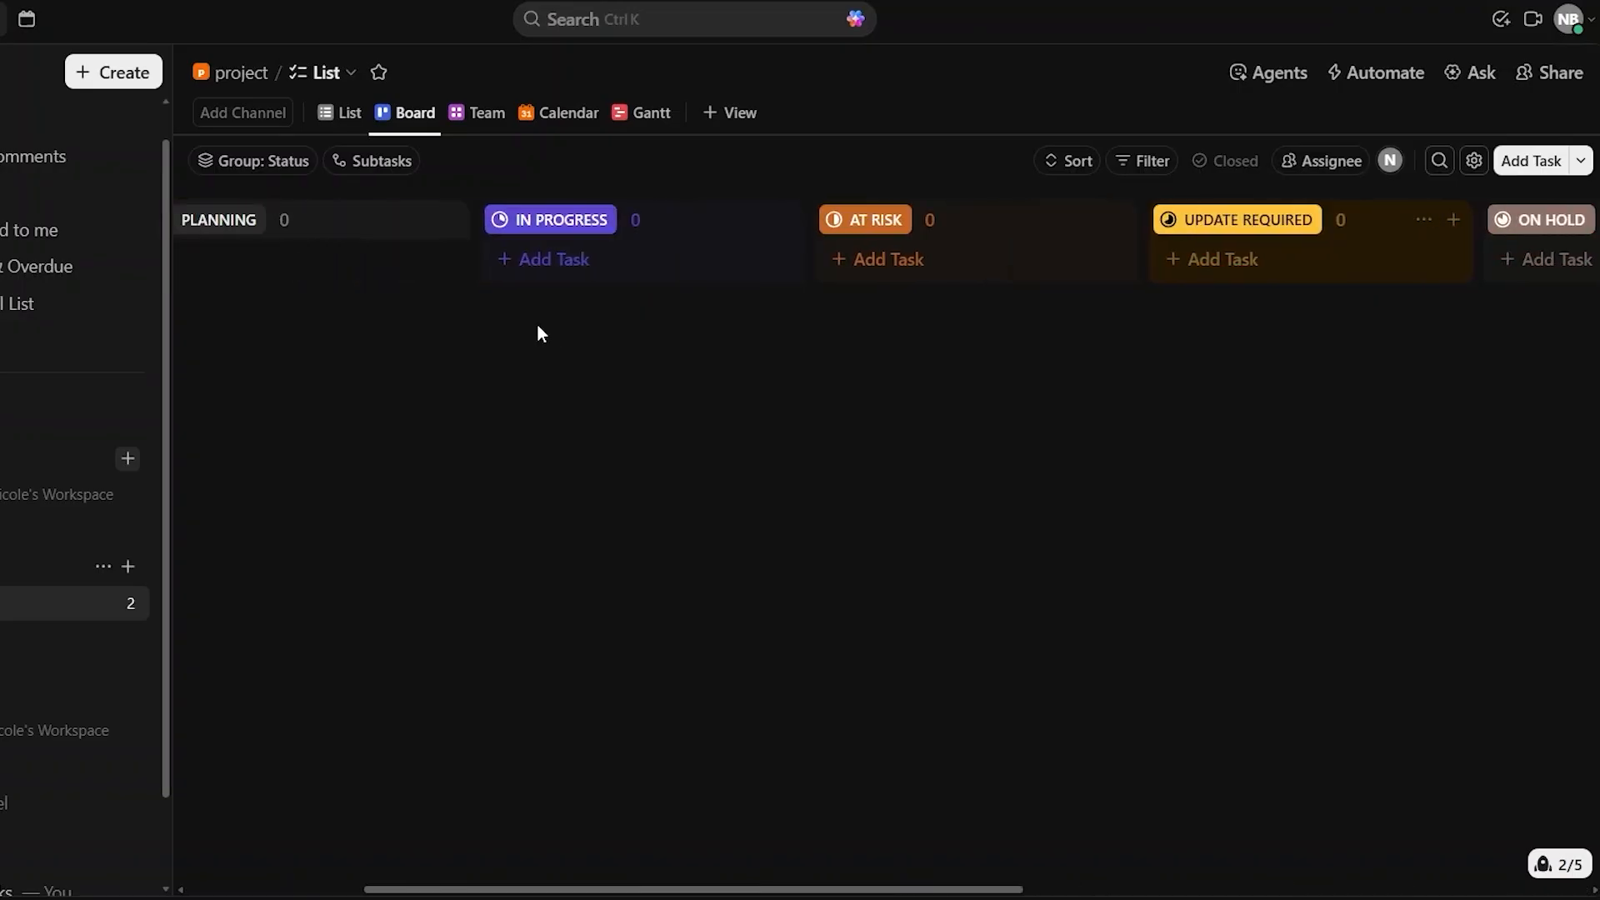
scroll(537, 333, "left", 3)
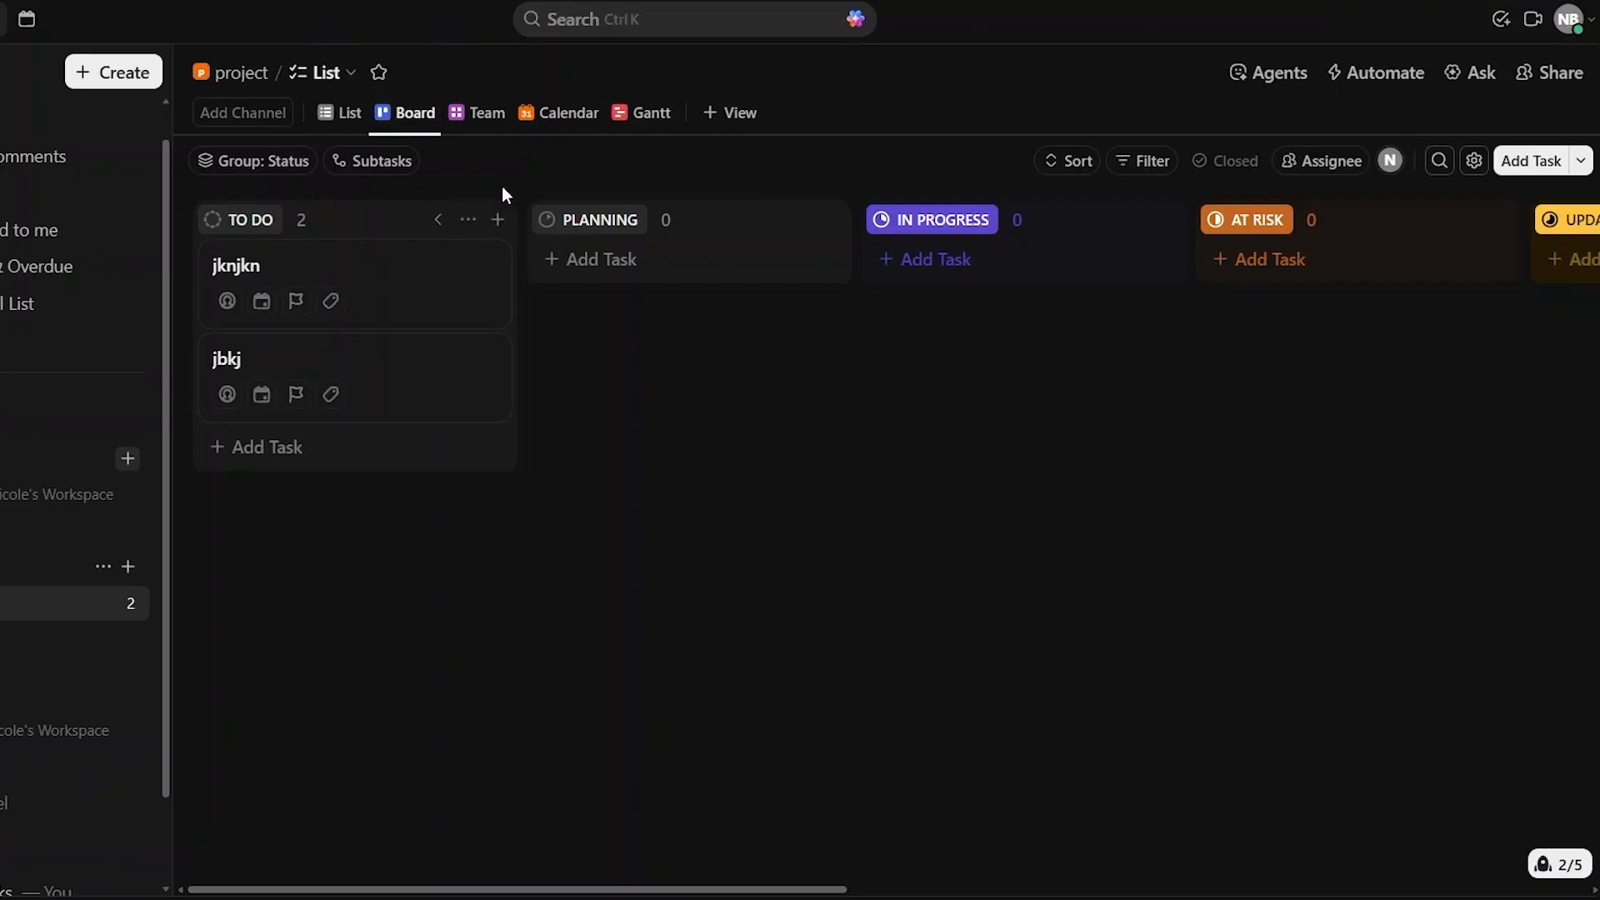
- Look through the list's Team, Calendar and Gantt views, examining the Gantt timeline across earlier and upcoming weeks
left_click(475, 116)
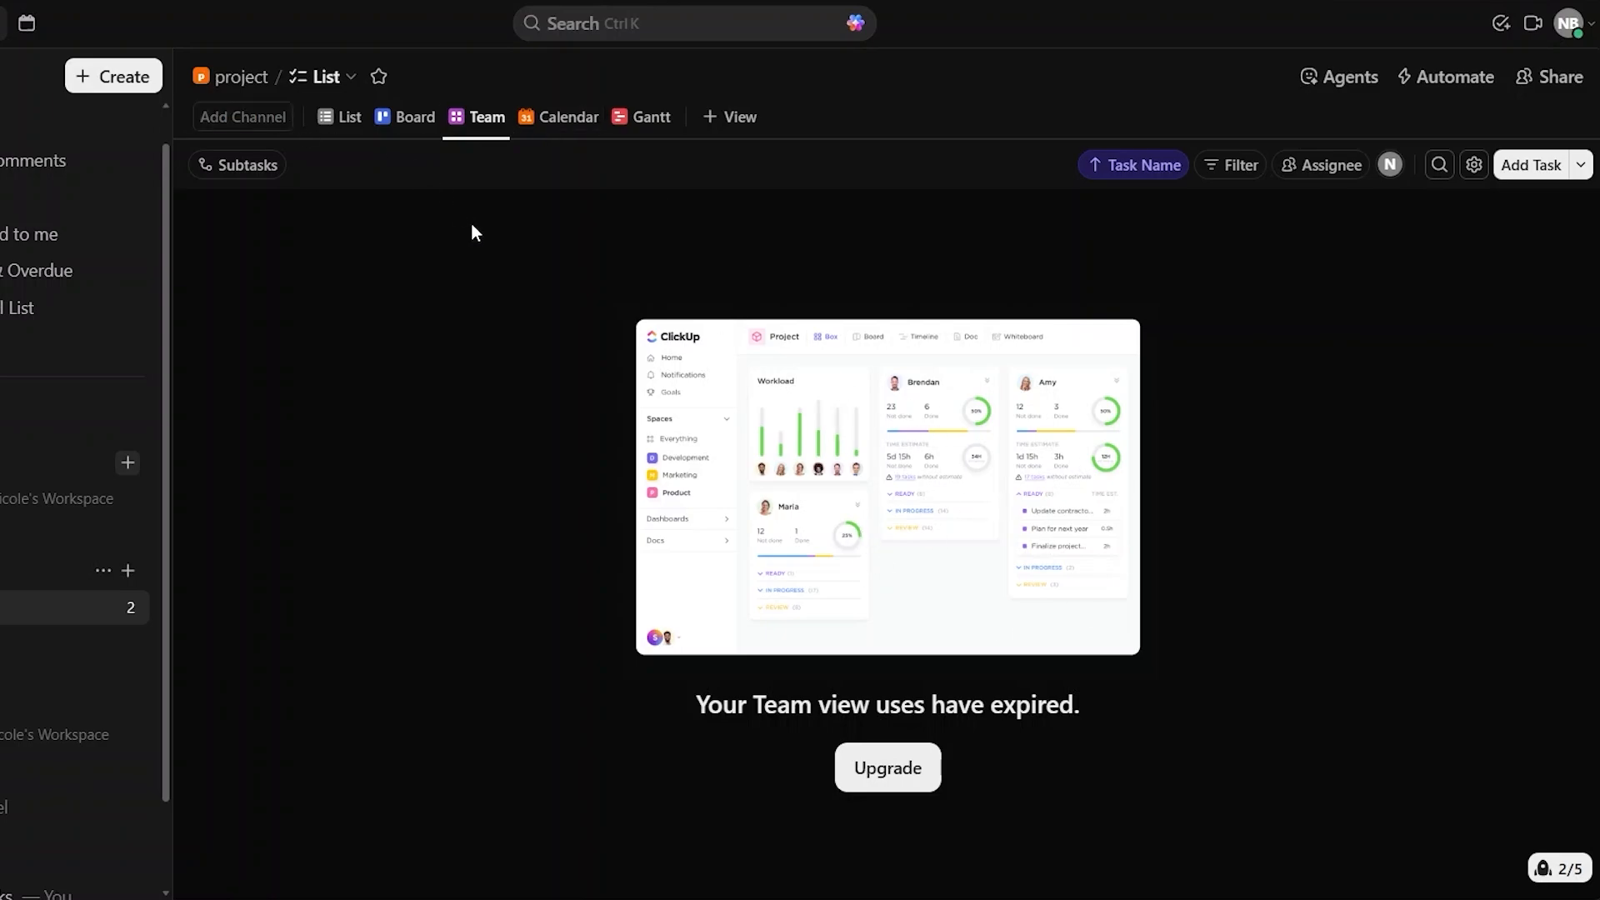
left_click(567, 125)
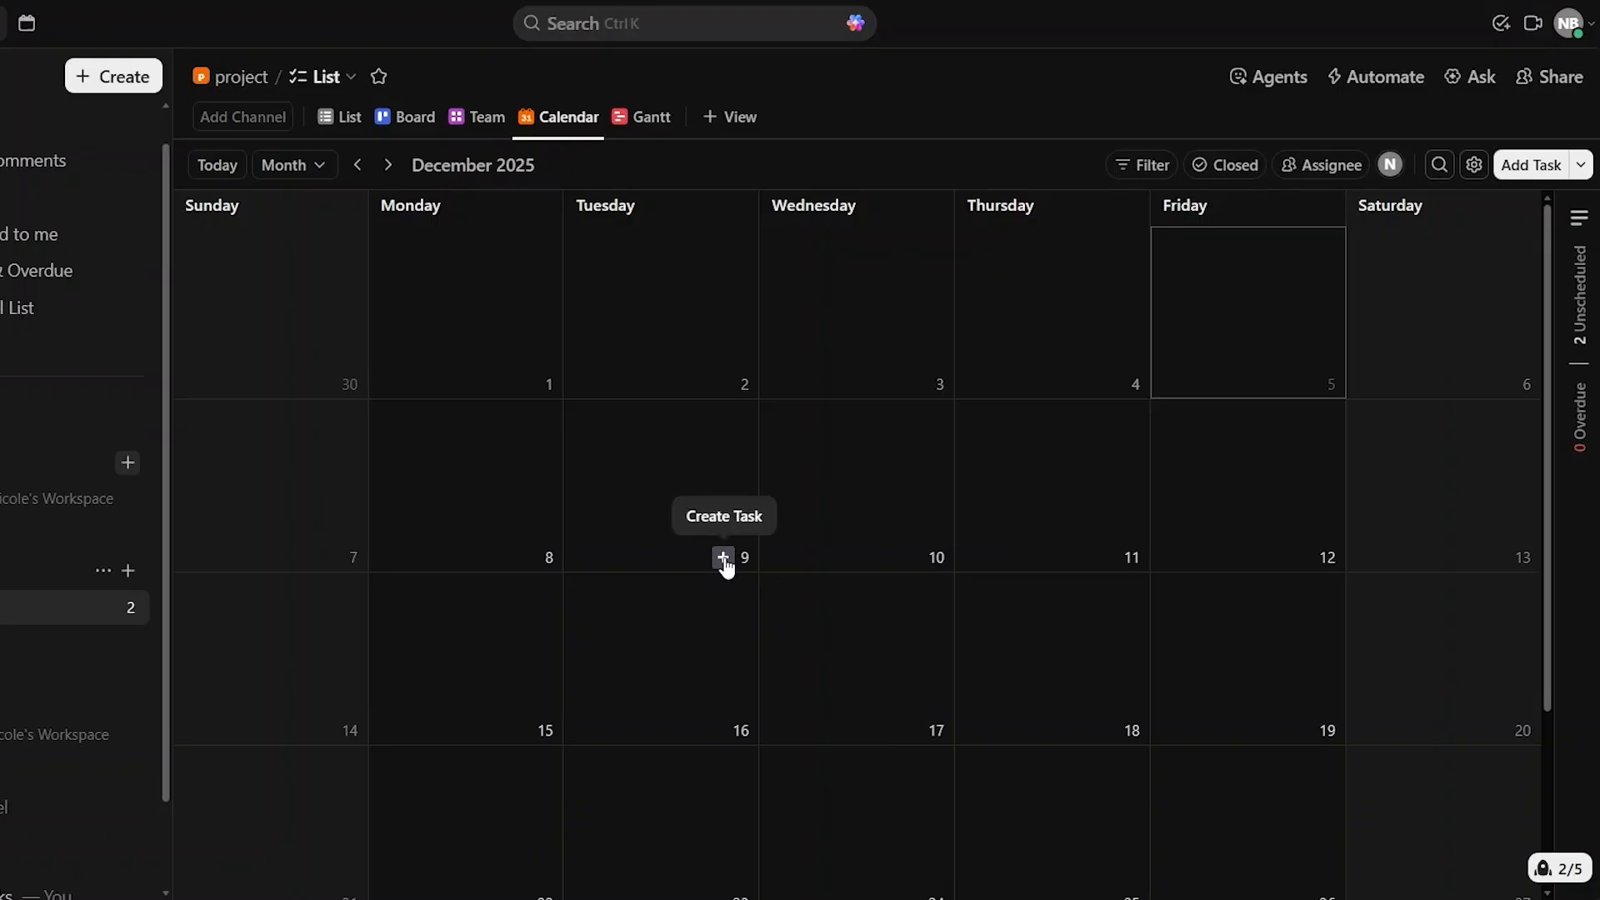
left_click(648, 118)
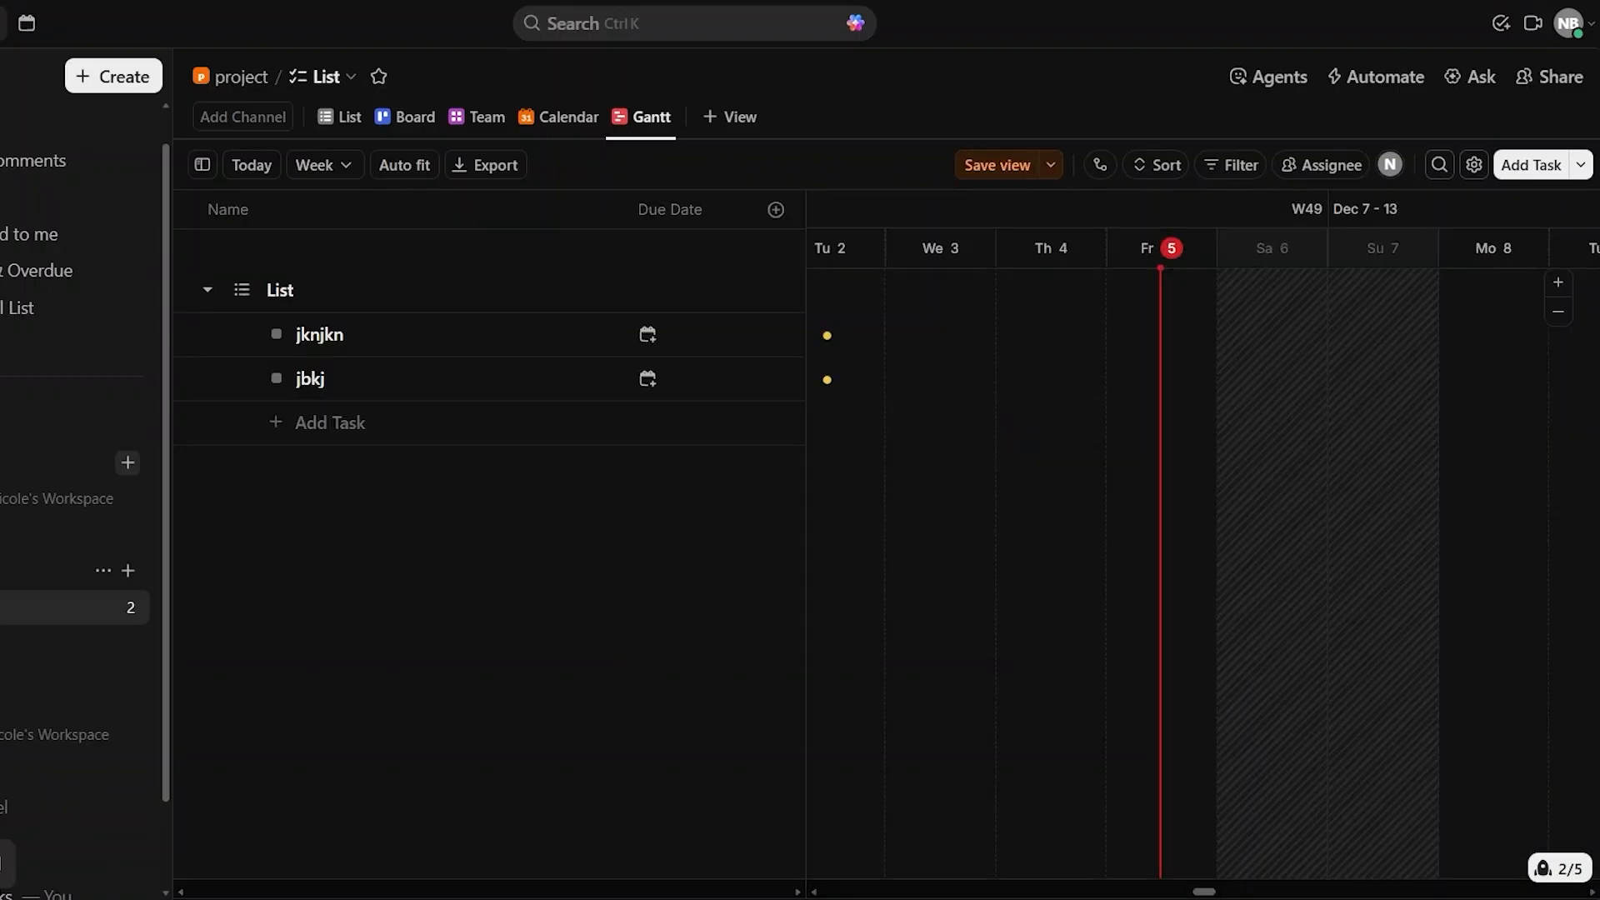
scroll(1196, 756, "right", 5)
scroll(1196, 756, "right", 3)
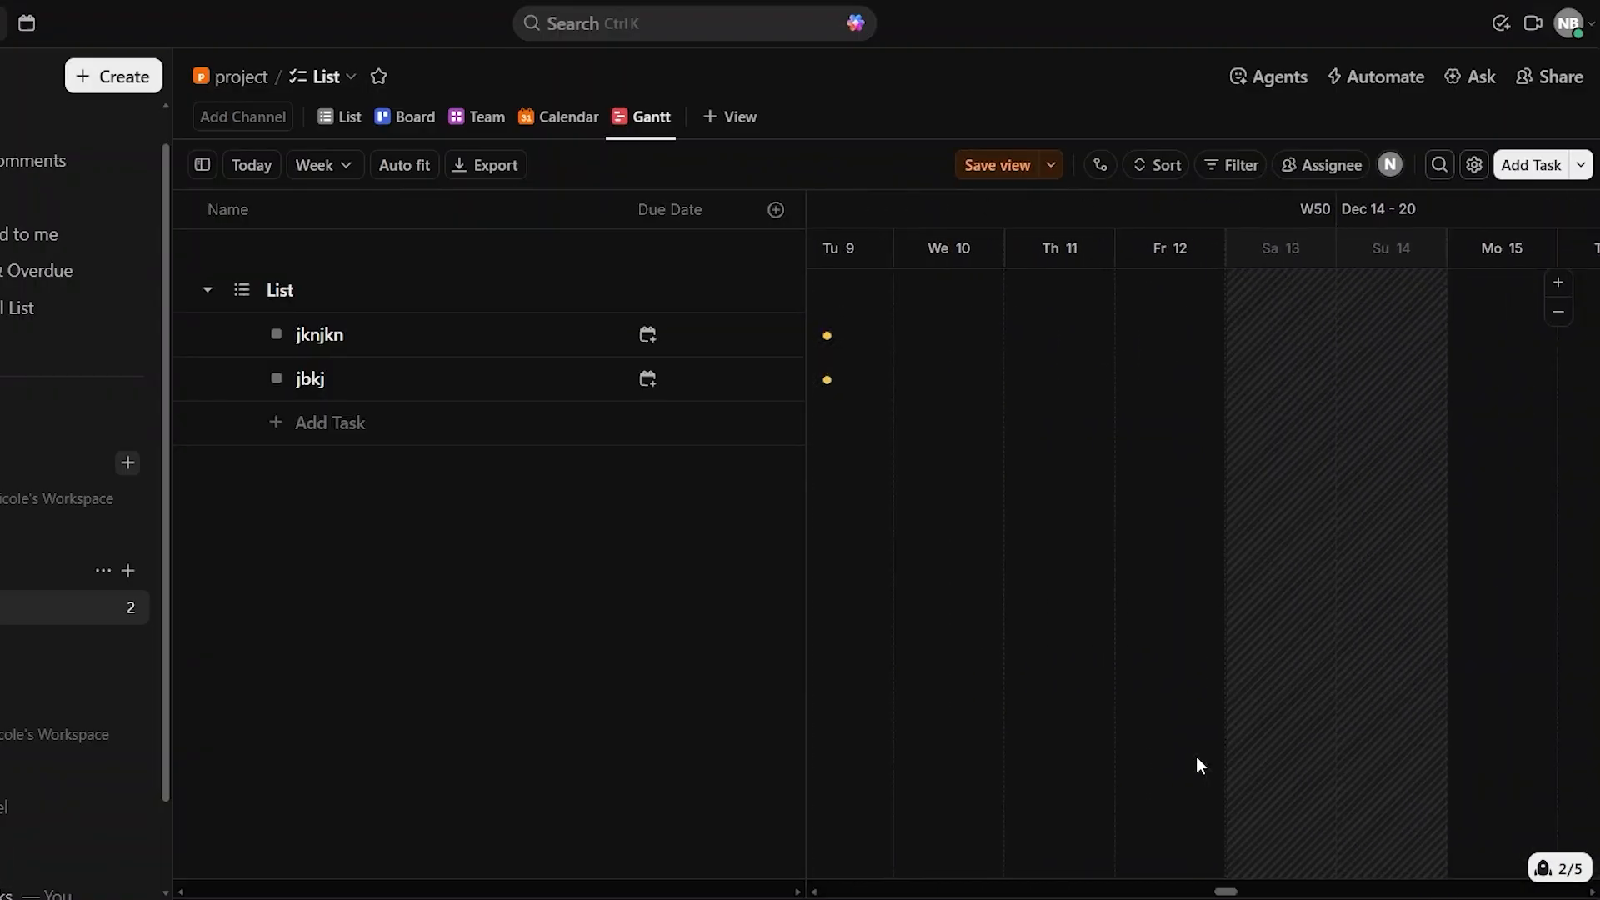
scroll(1197, 756, "right", 2)
scroll(1196, 757, "left", 12)
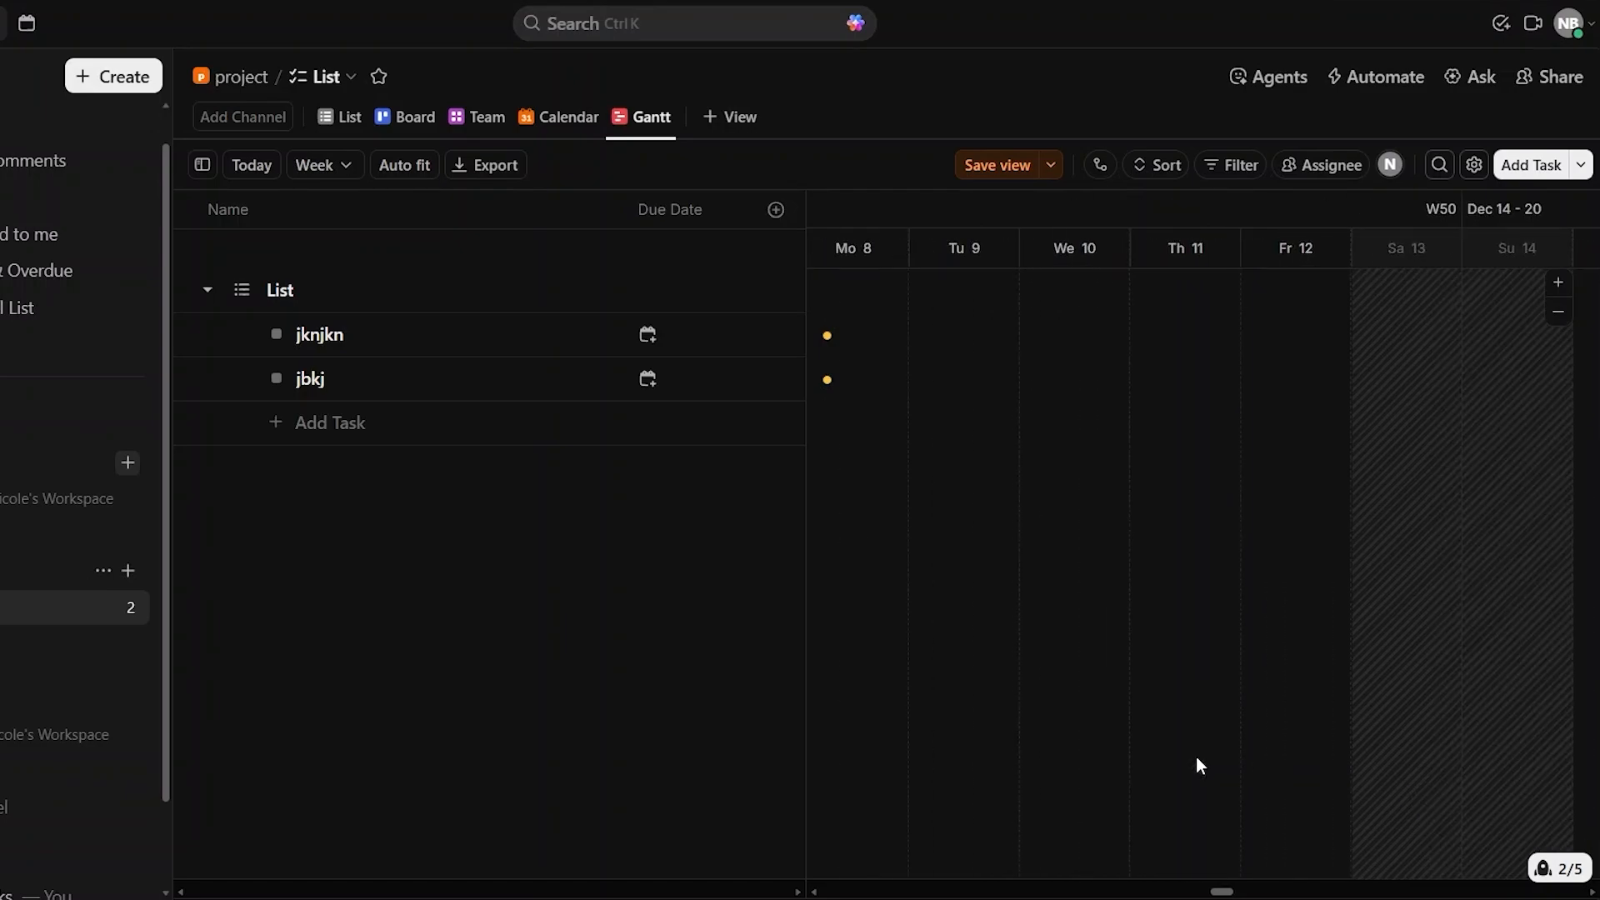
scroll(1196, 757, "left", 15)
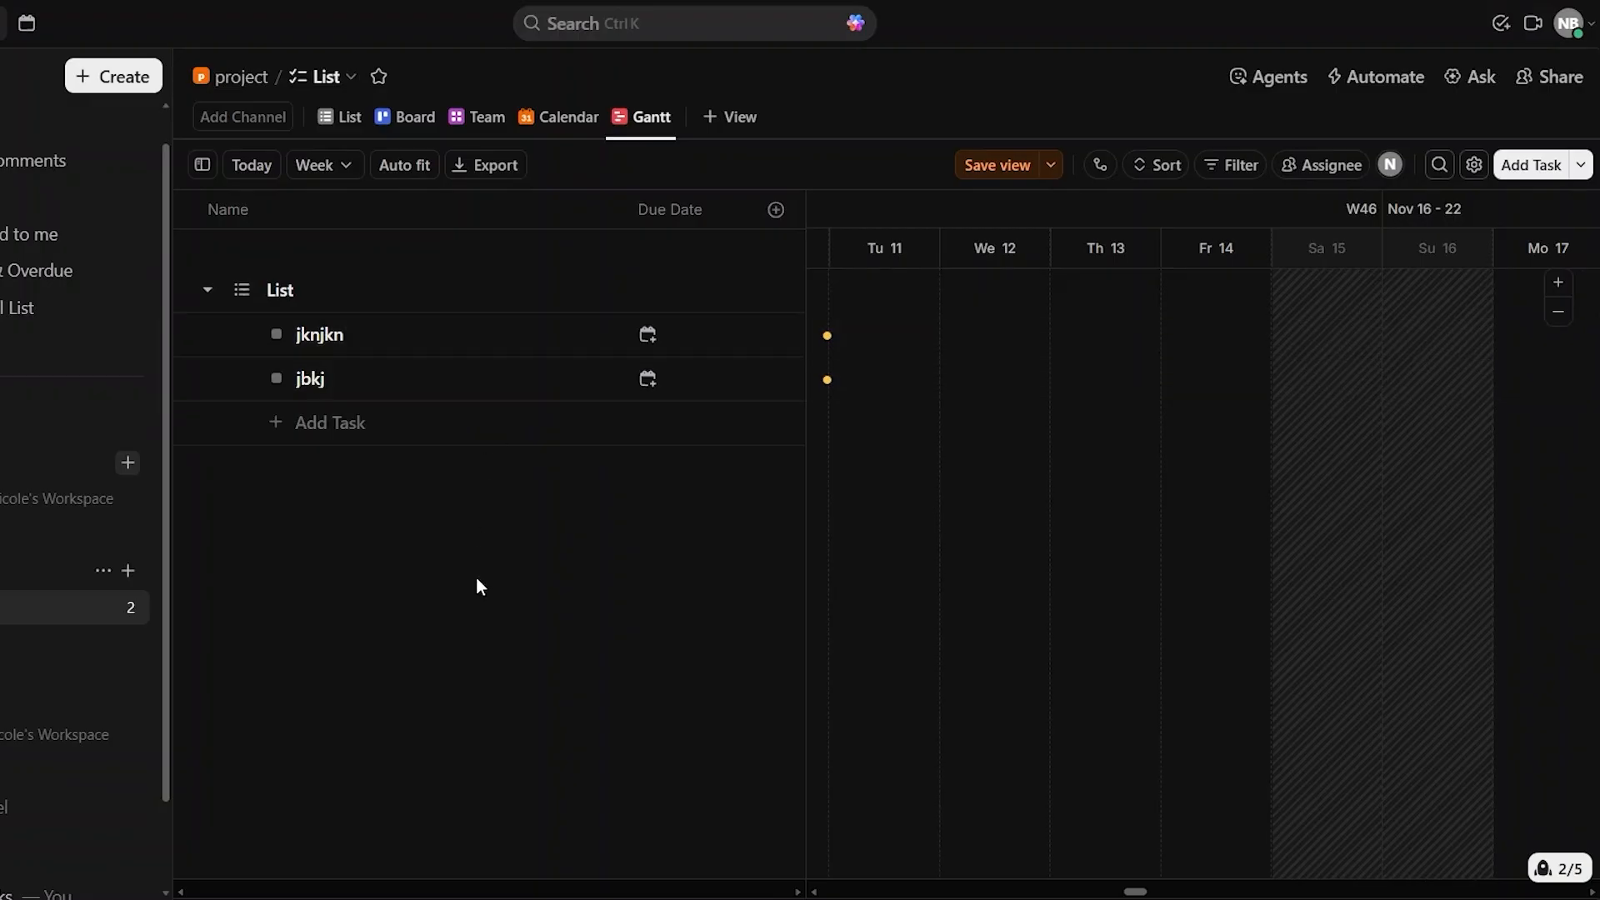
- Browse the popular and additional view types that can be added to the project list, without adding one
left_click(717, 125)
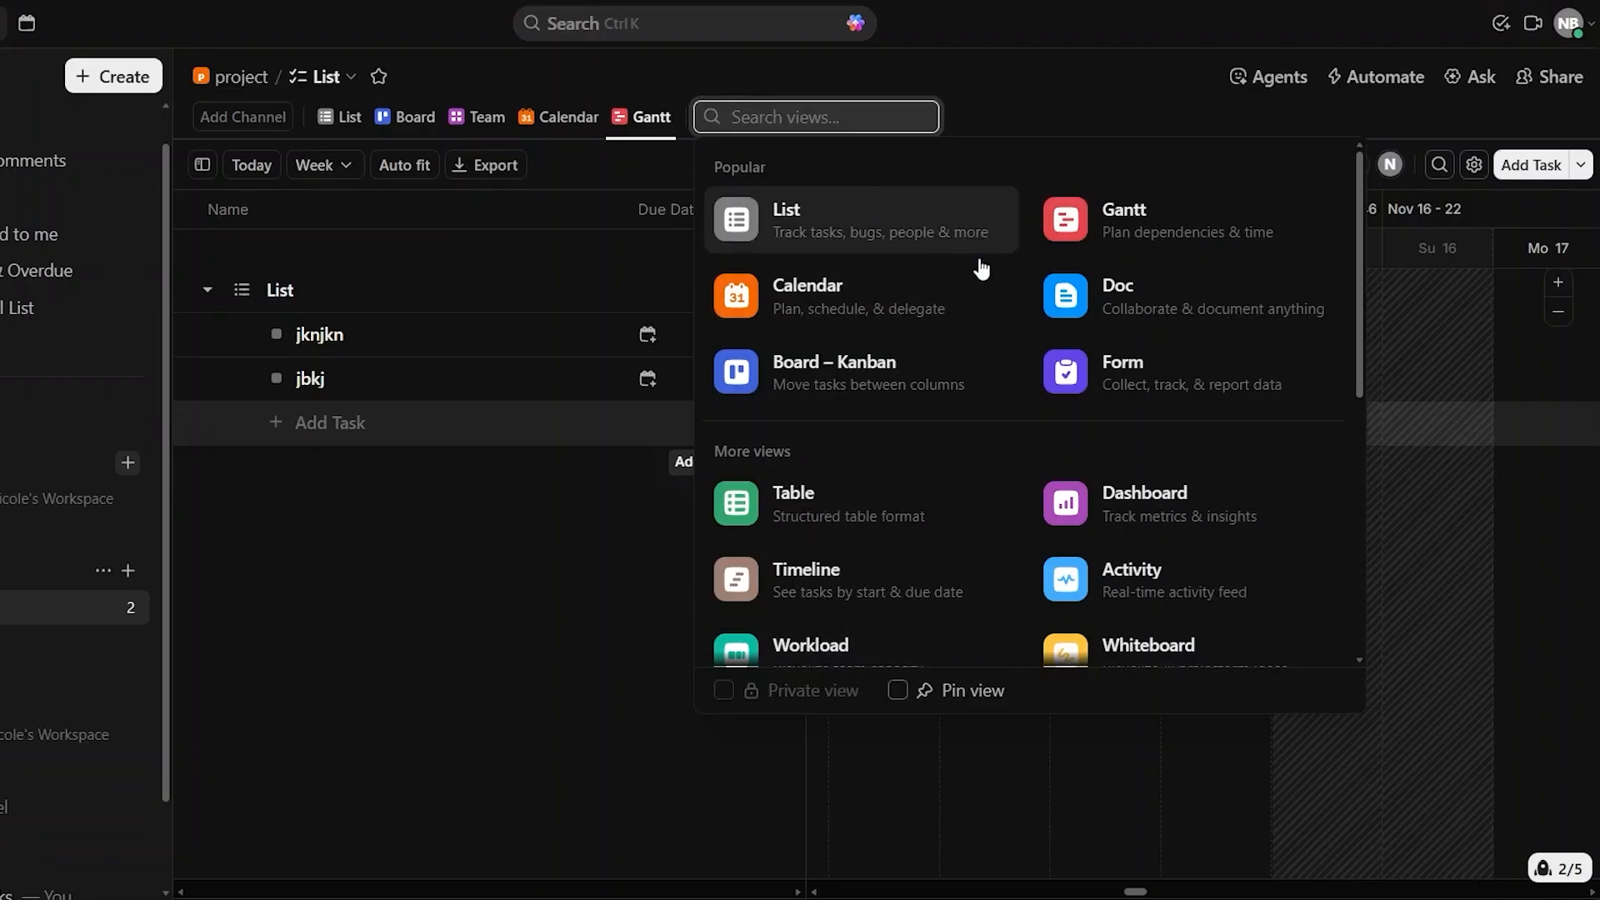
scroll(804, 342, "down", 2)
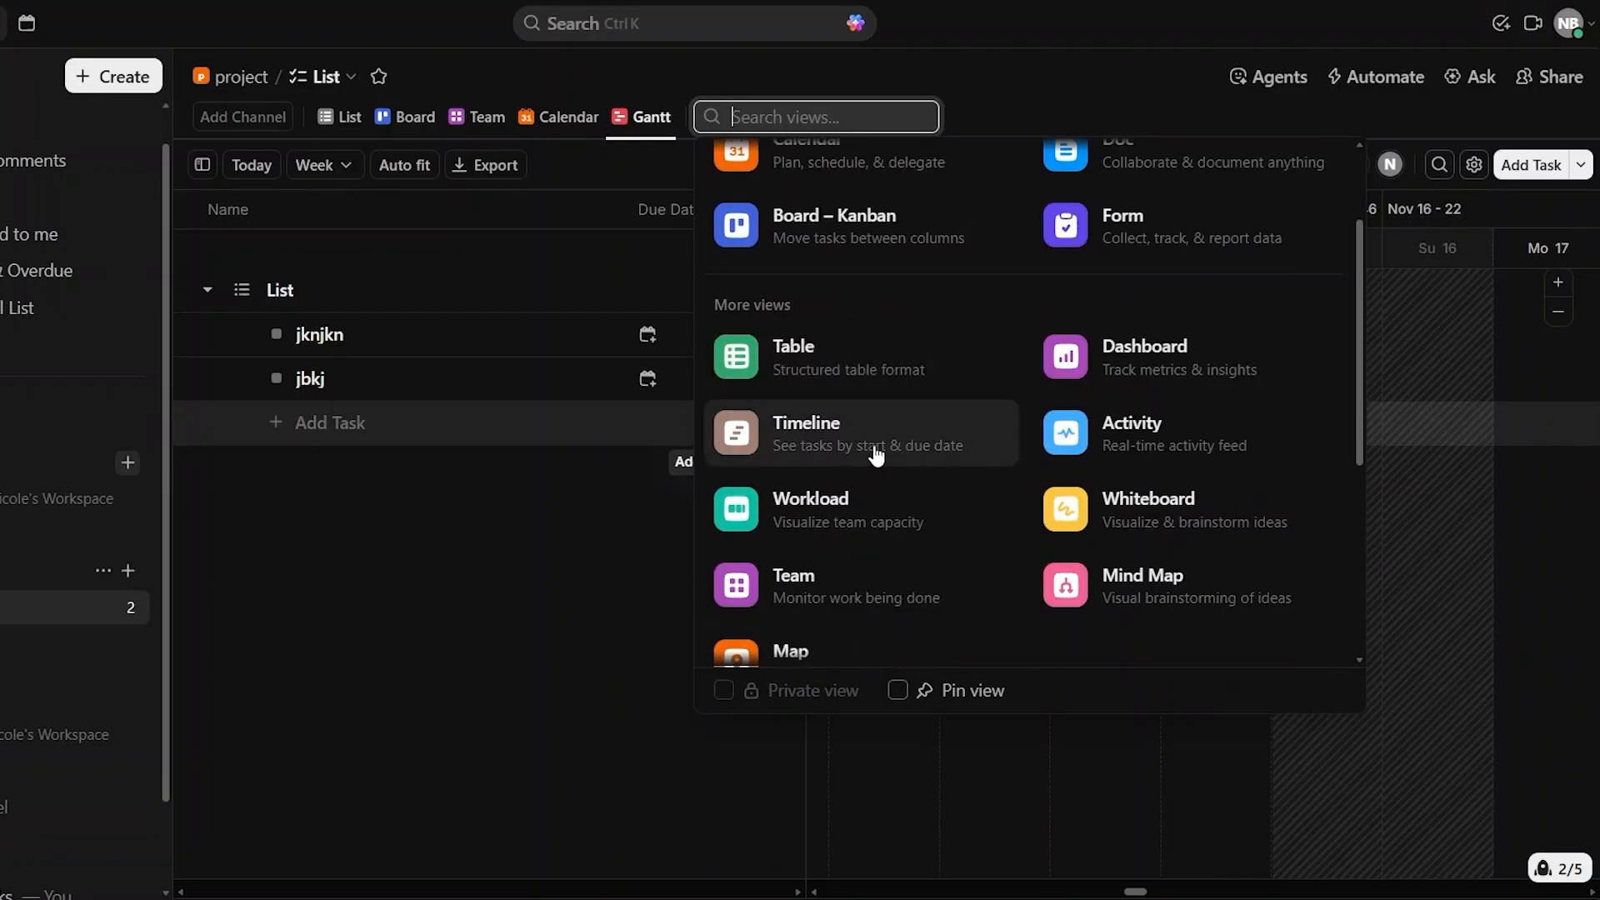
scroll(996, 517, "down", 3)
scroll(993, 517, "up", 3)
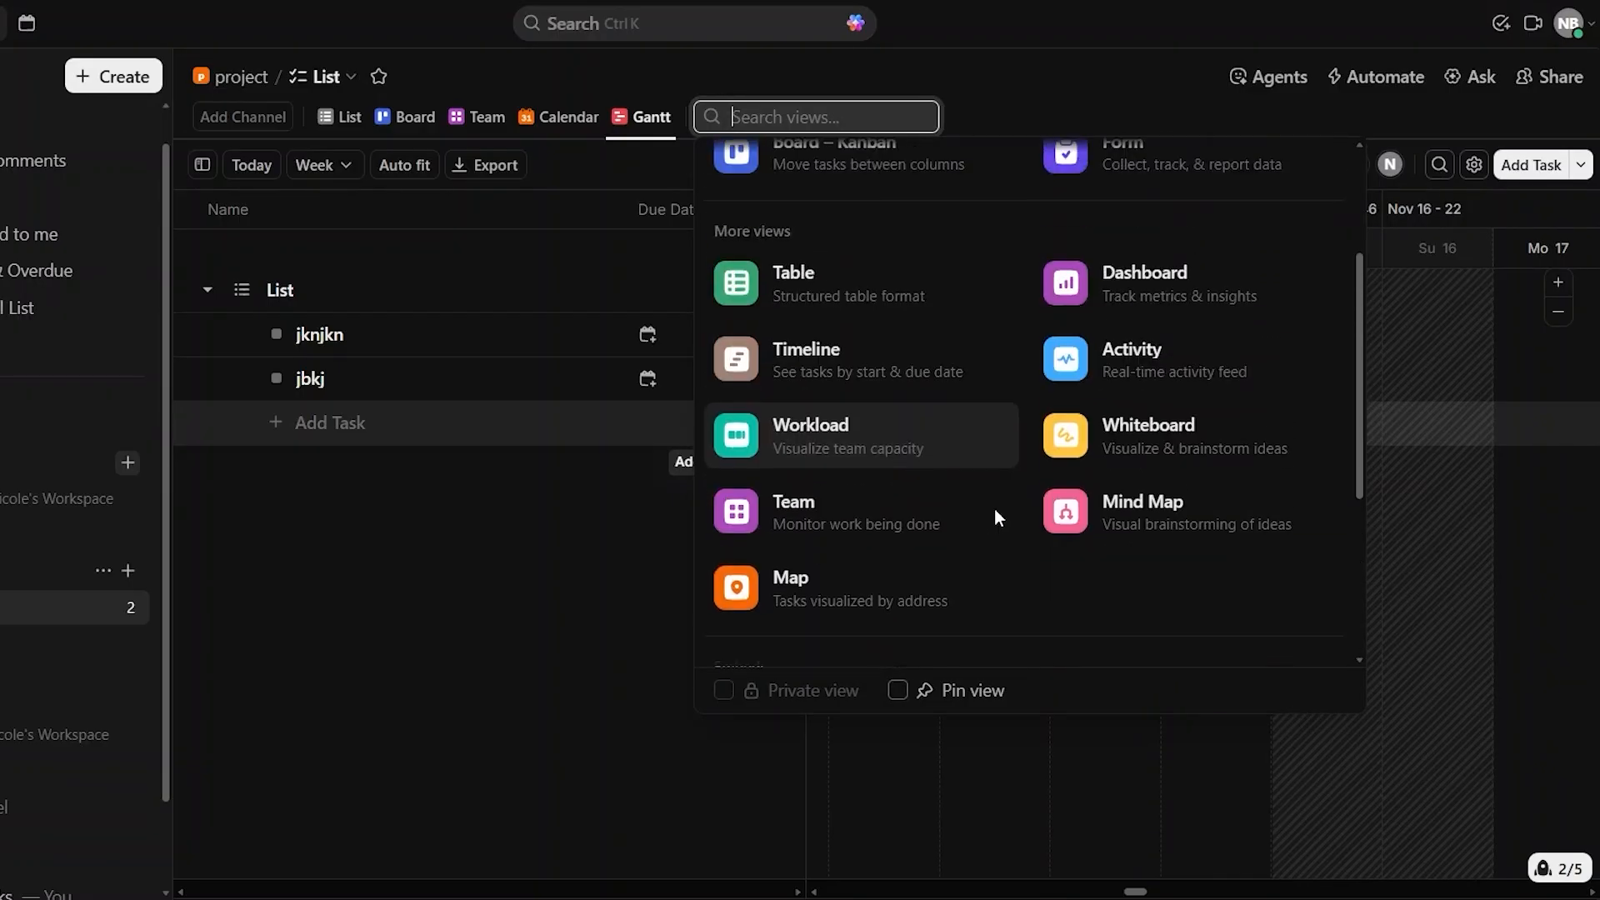
scroll(1117, 516, "up", 3)
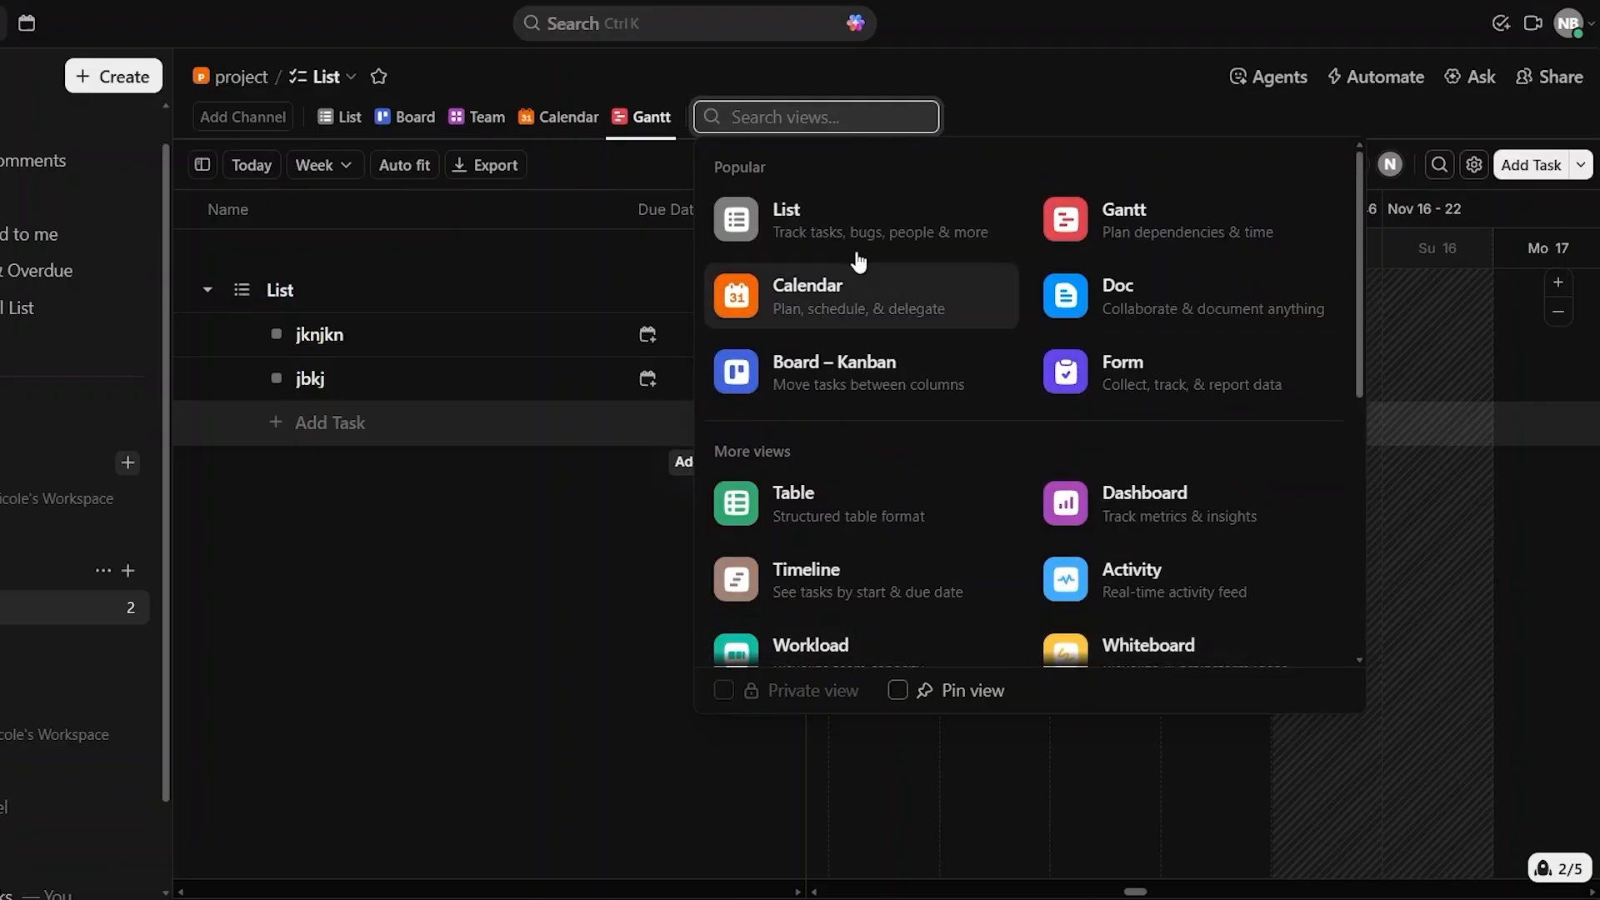
left_click(997, 100)
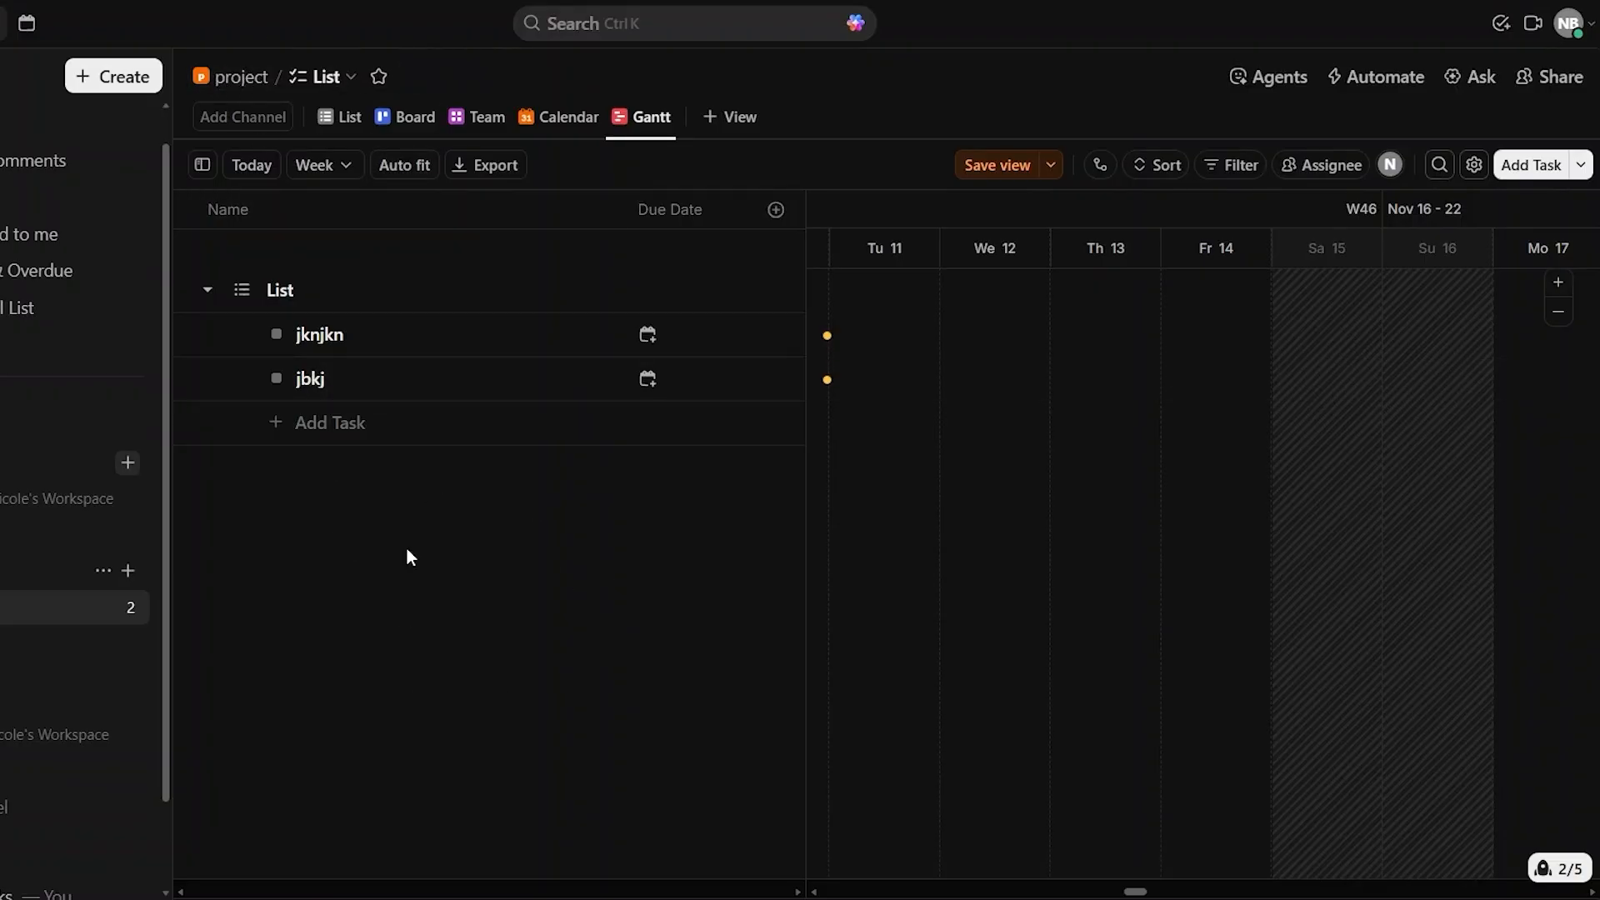
- Return to the project's List view and check the form for creating another Space, without creating one
left_click(343, 125)
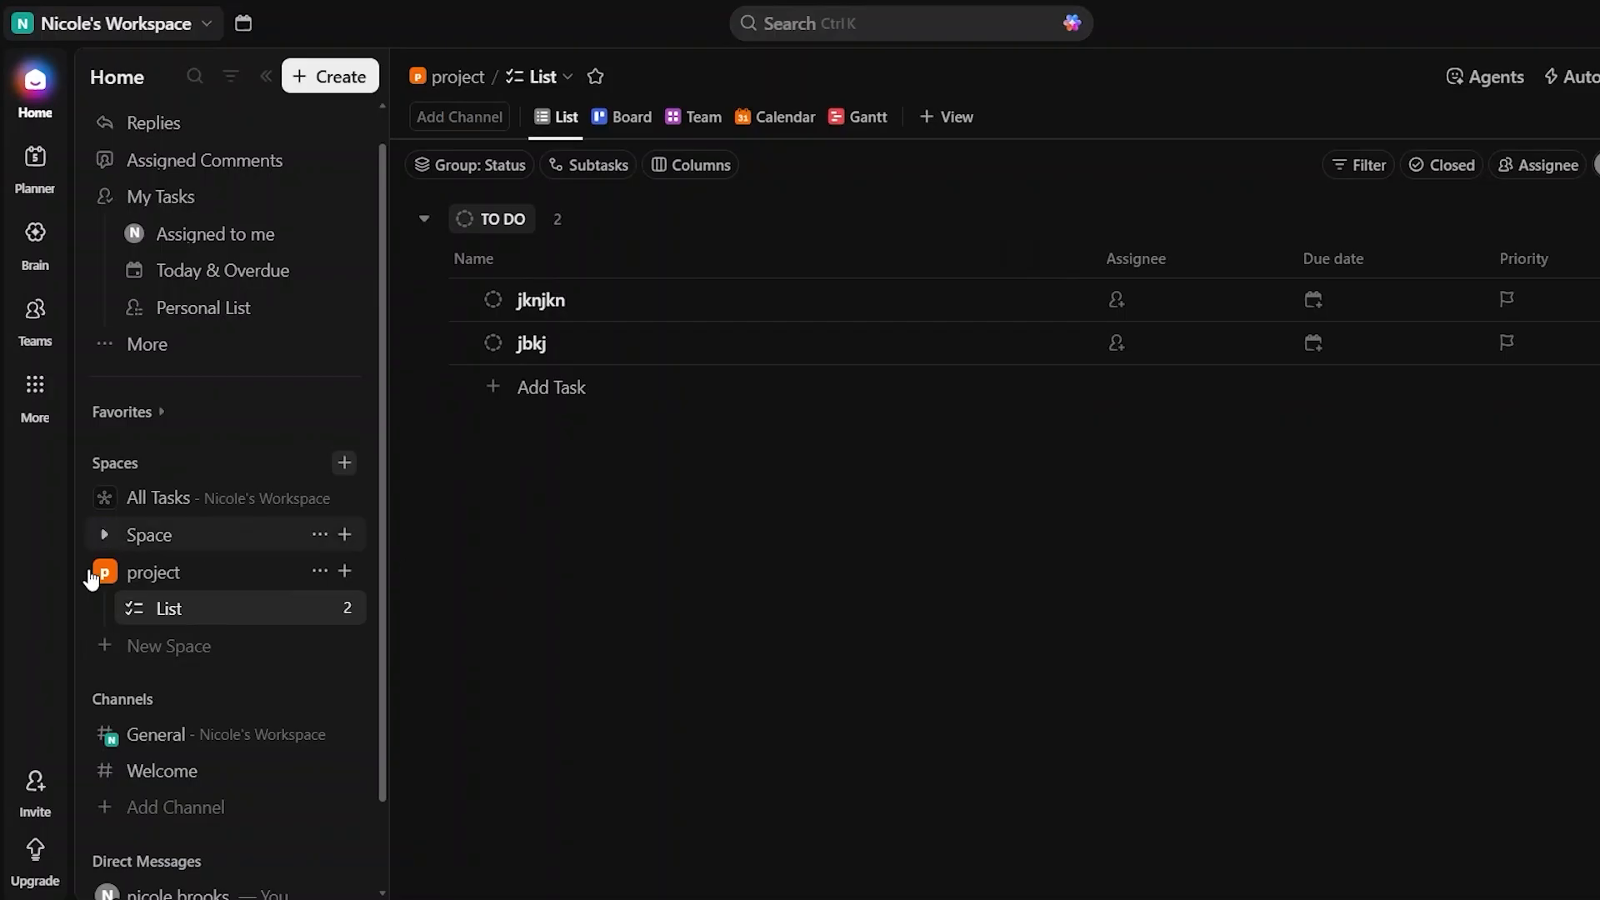
left_click(156, 646)
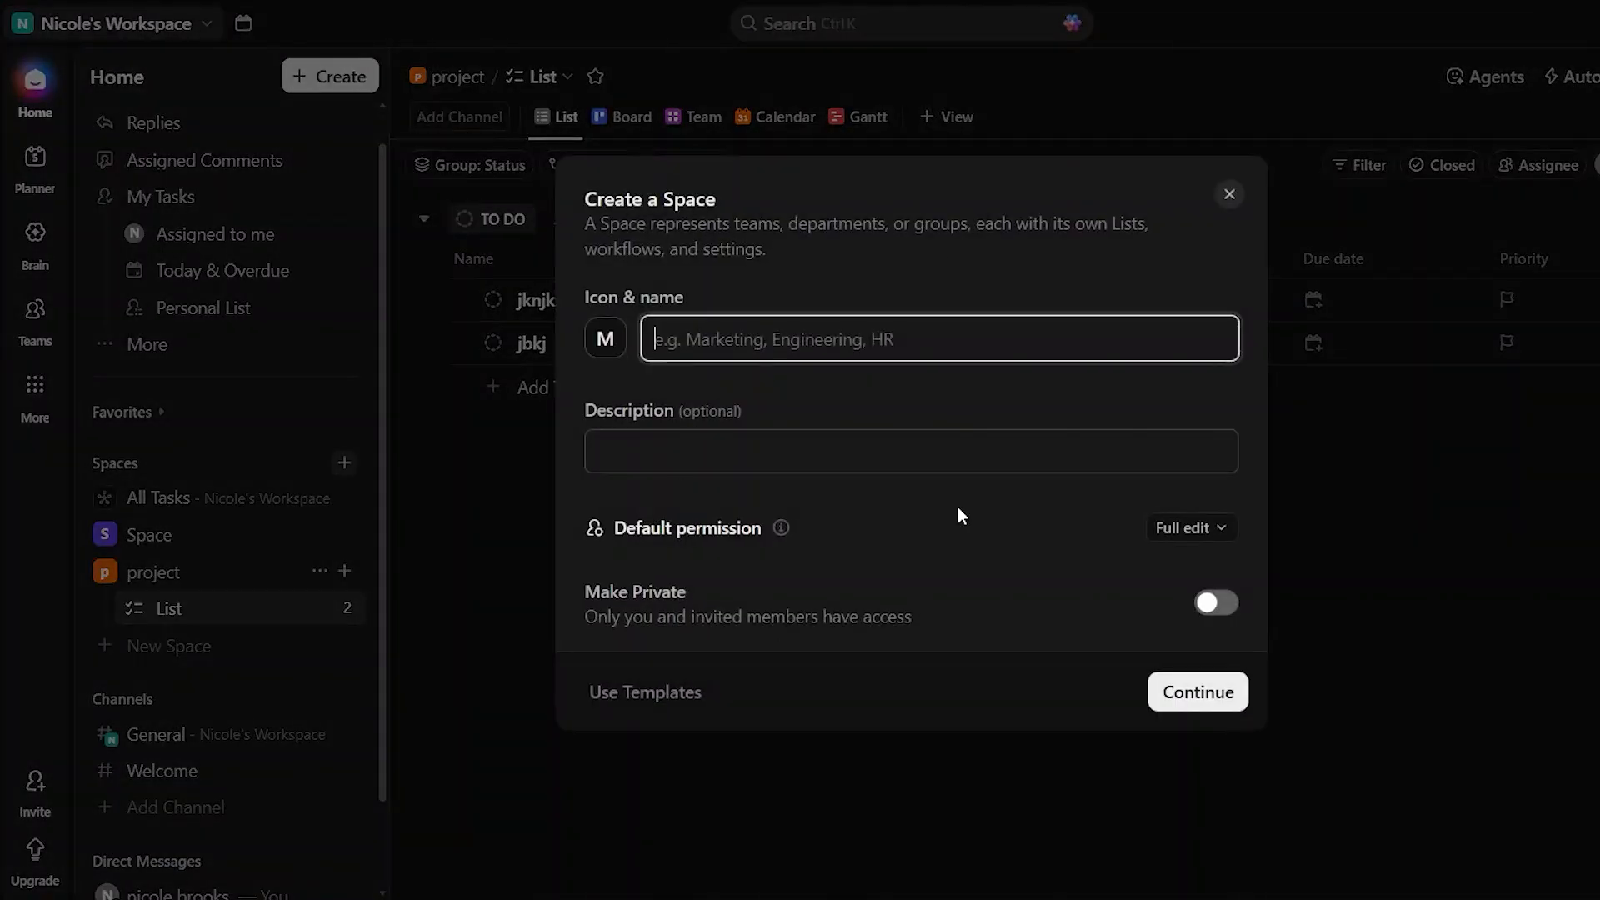
left_click(1229, 195)
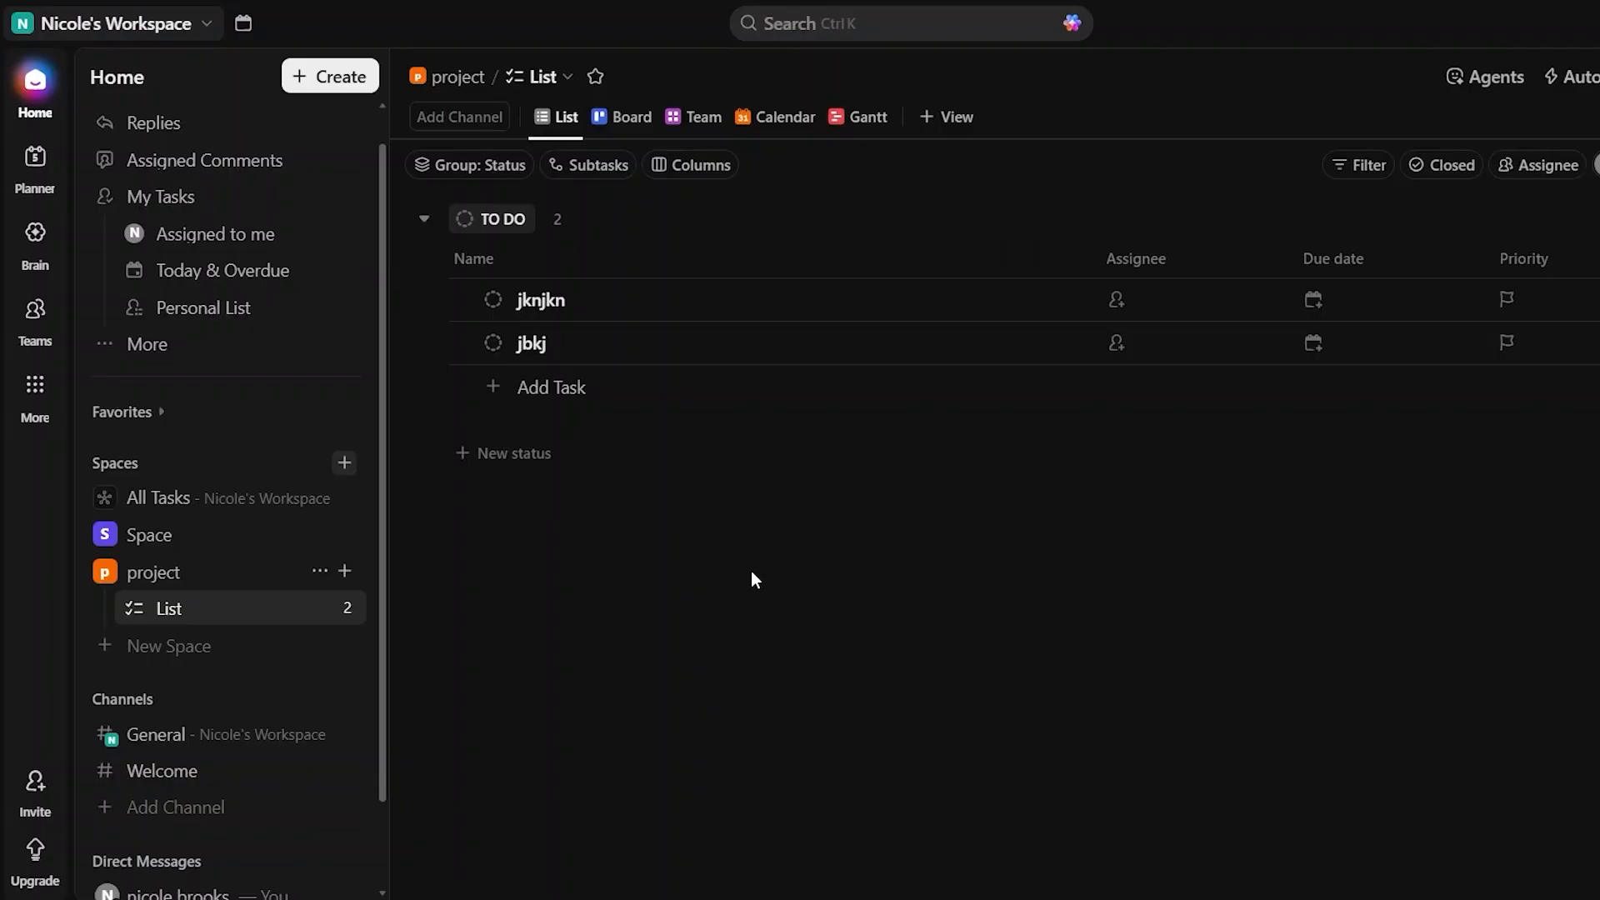
- Look through the General and Welcome chat channels, and preview the Teams section and the sections around it
scroll(170, 655, "down", 2)
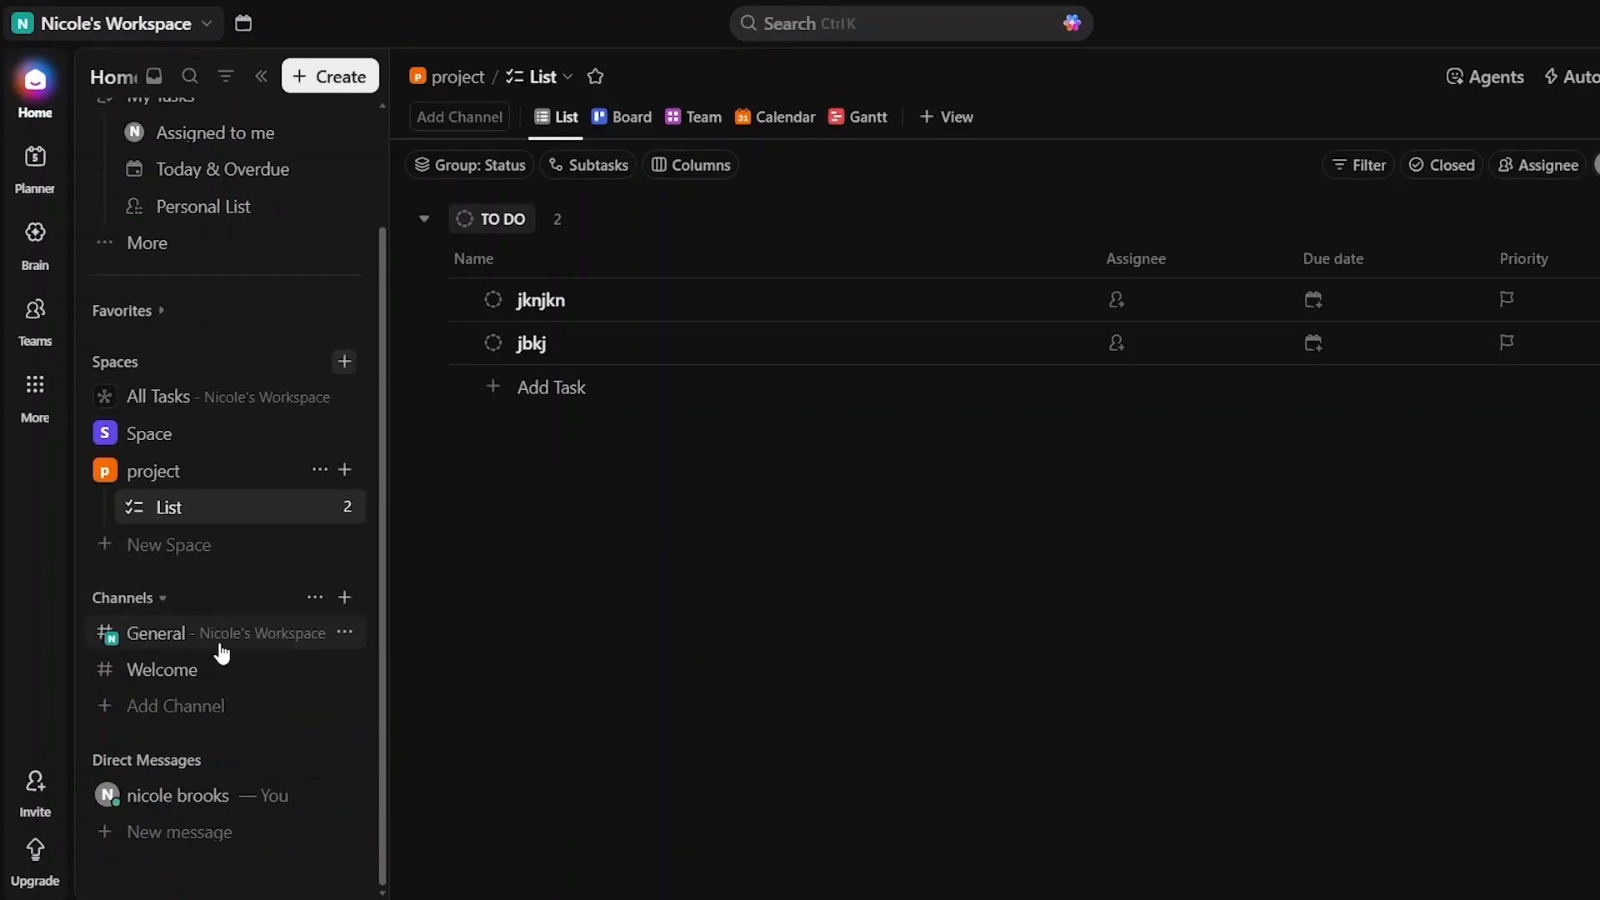
left_click(250, 642)
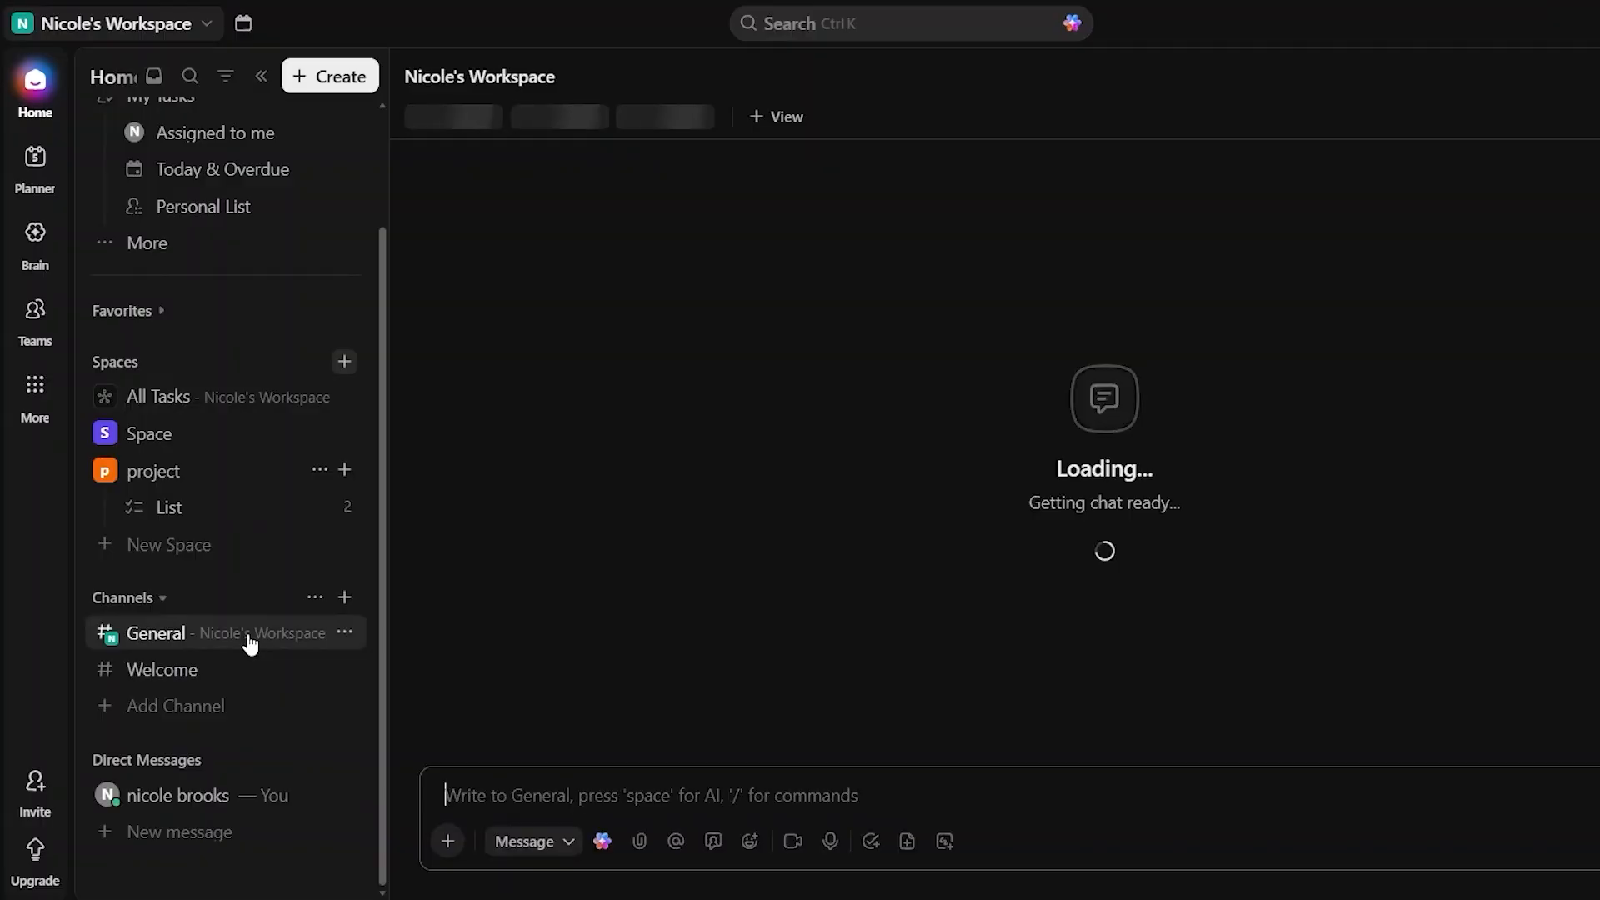
left_click(214, 677)
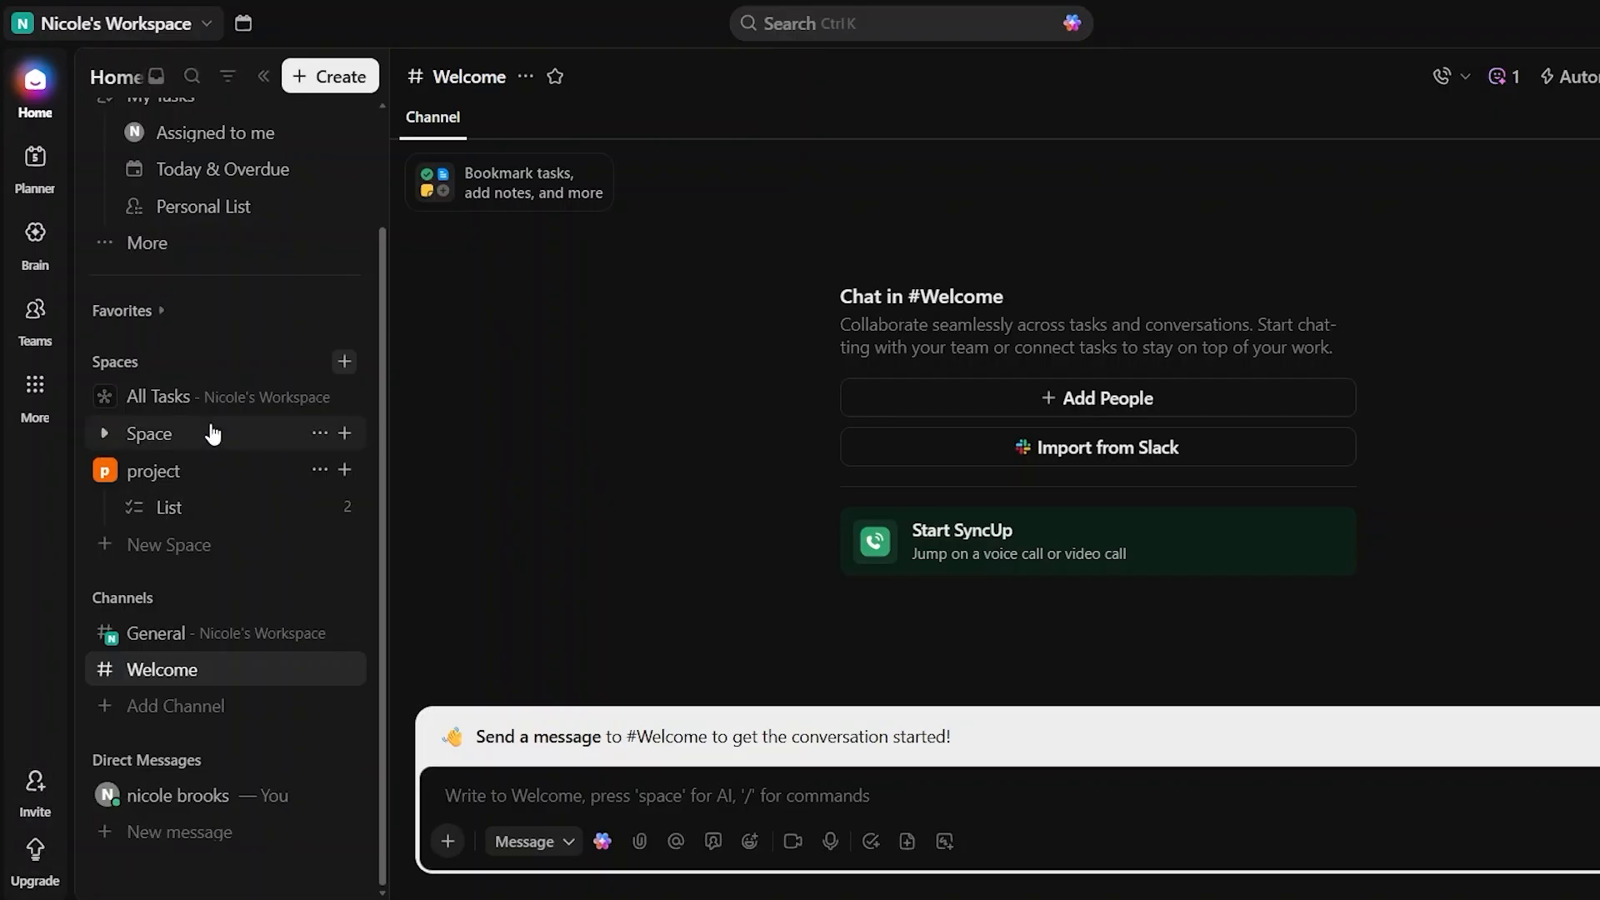
scroll(210, 426, "up", 2)
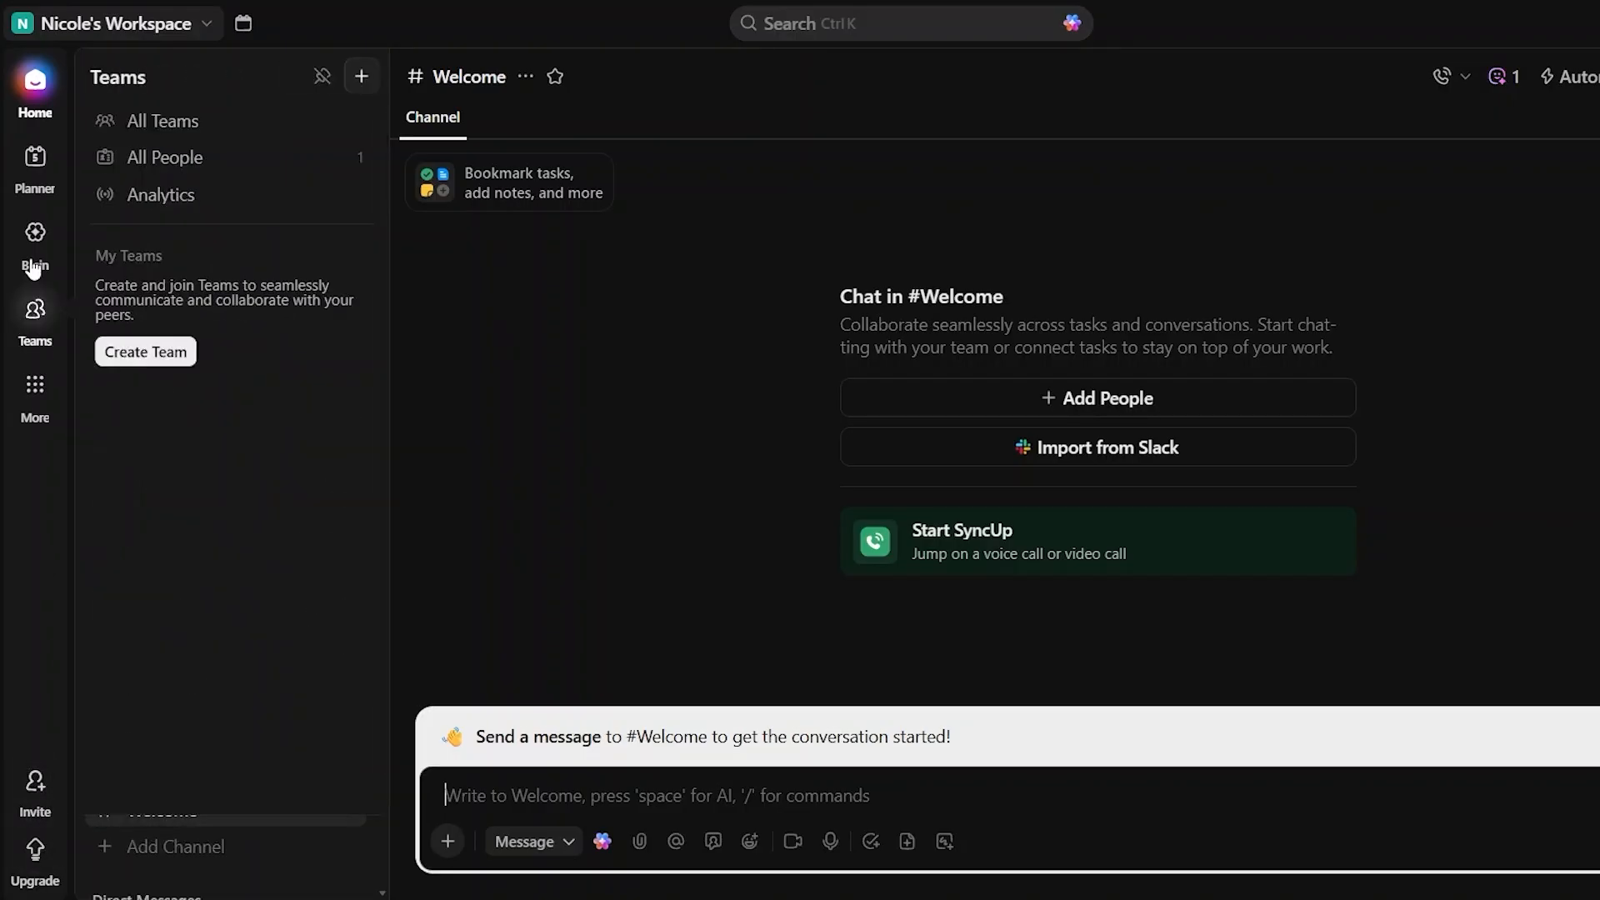
mouse_move(35, 248)
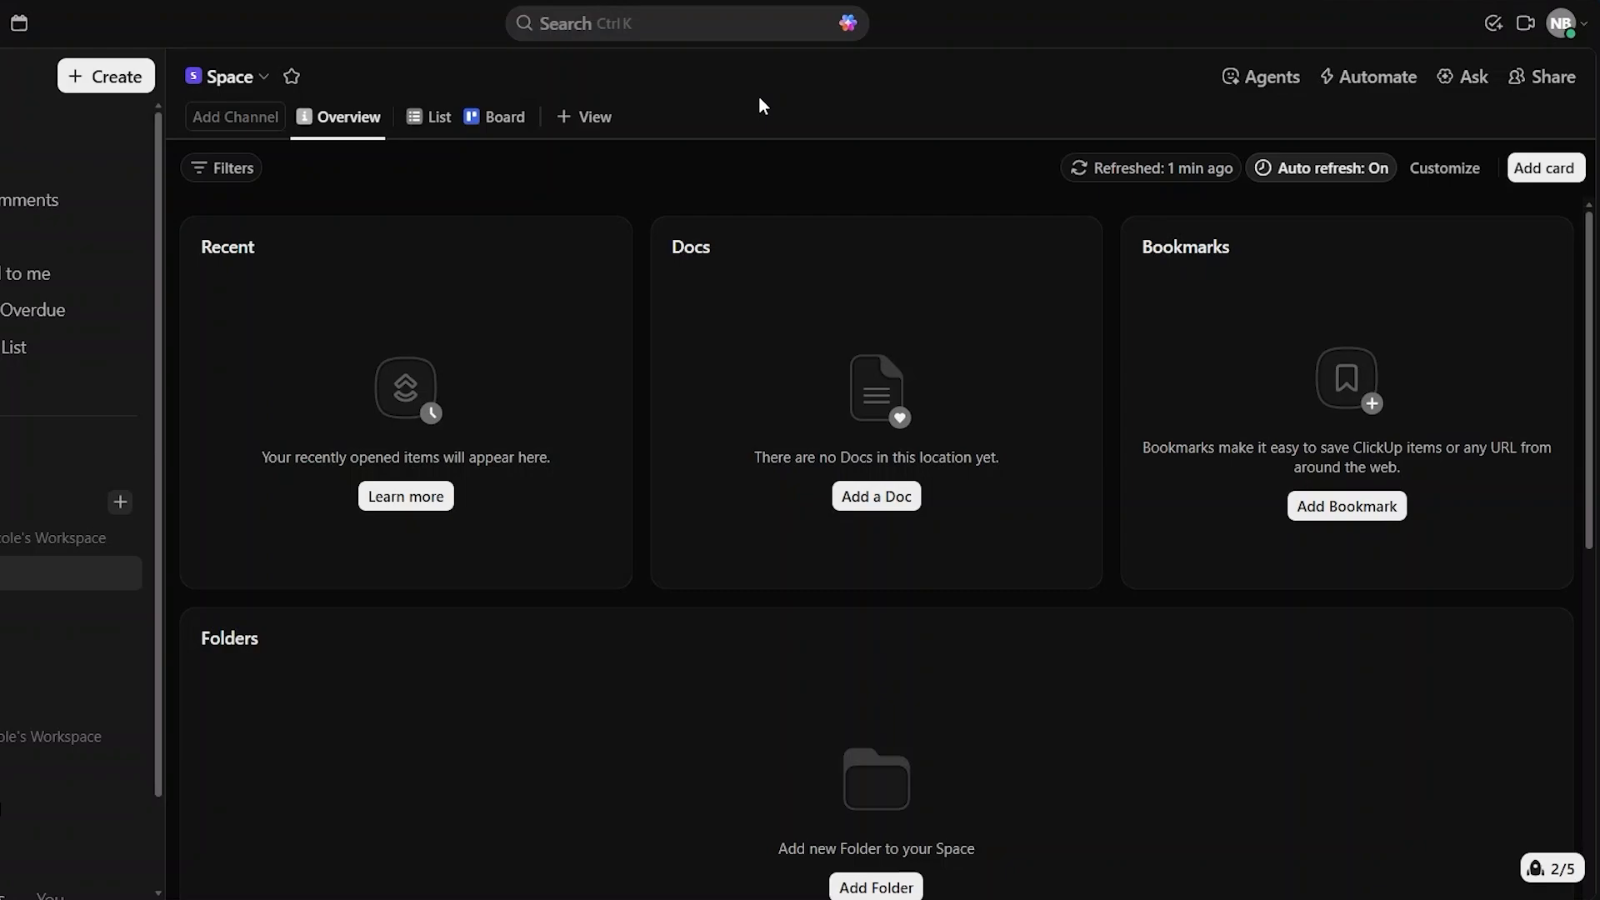
- Open ClickUp Brain and examine its suggested, featured, search, report, Think & Create and additional tools
left_click(845, 32)
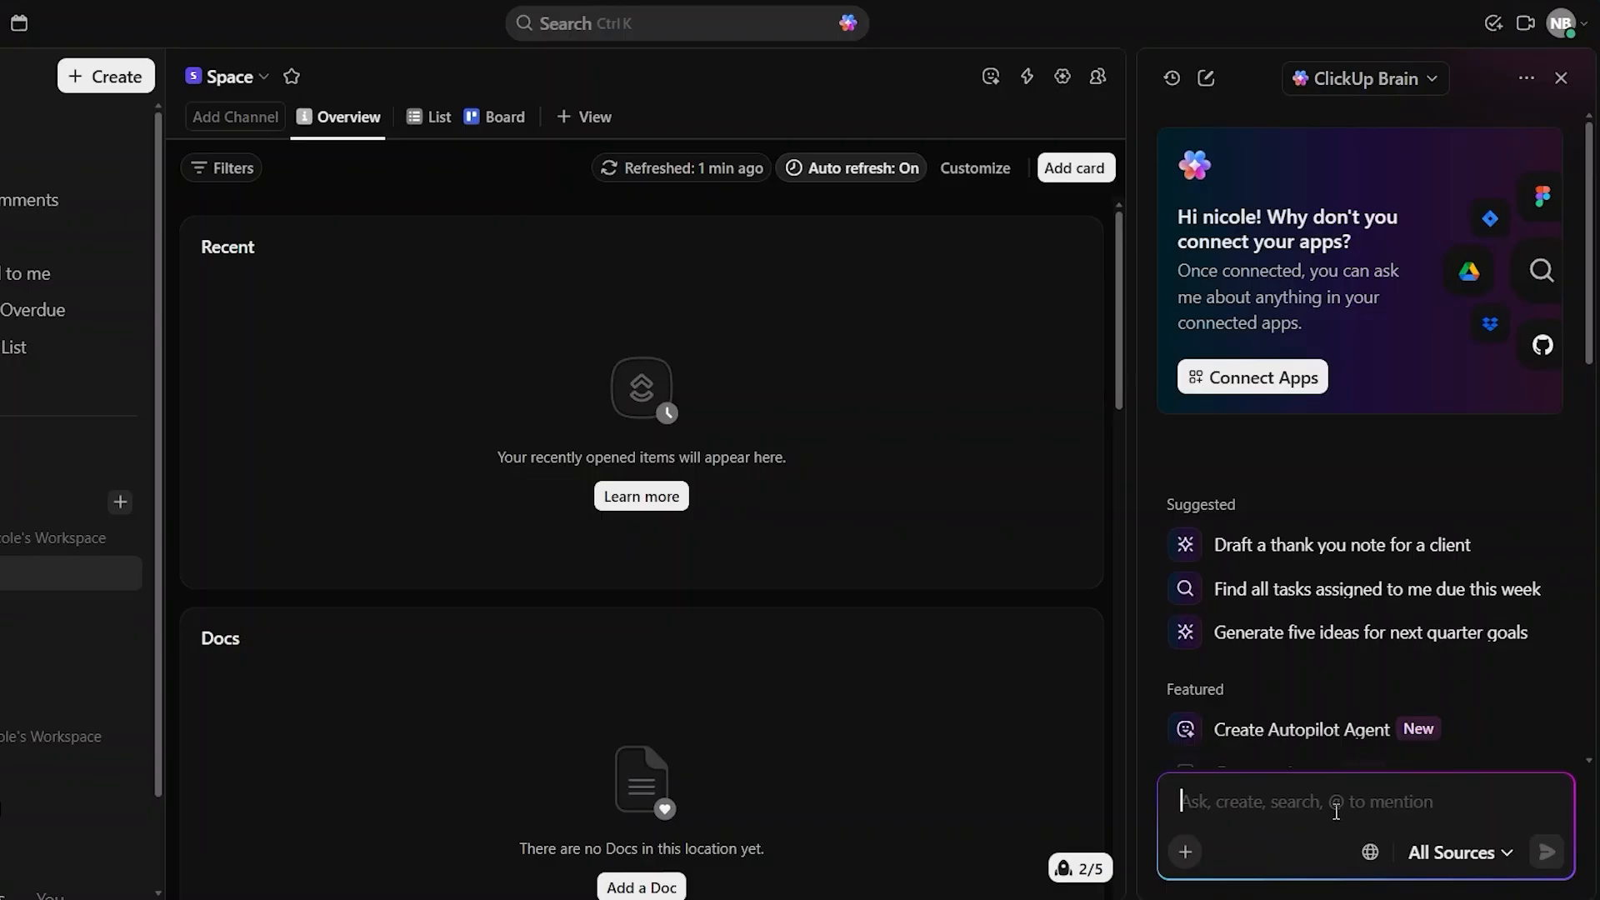
scroll(1334, 554, "down", 2)
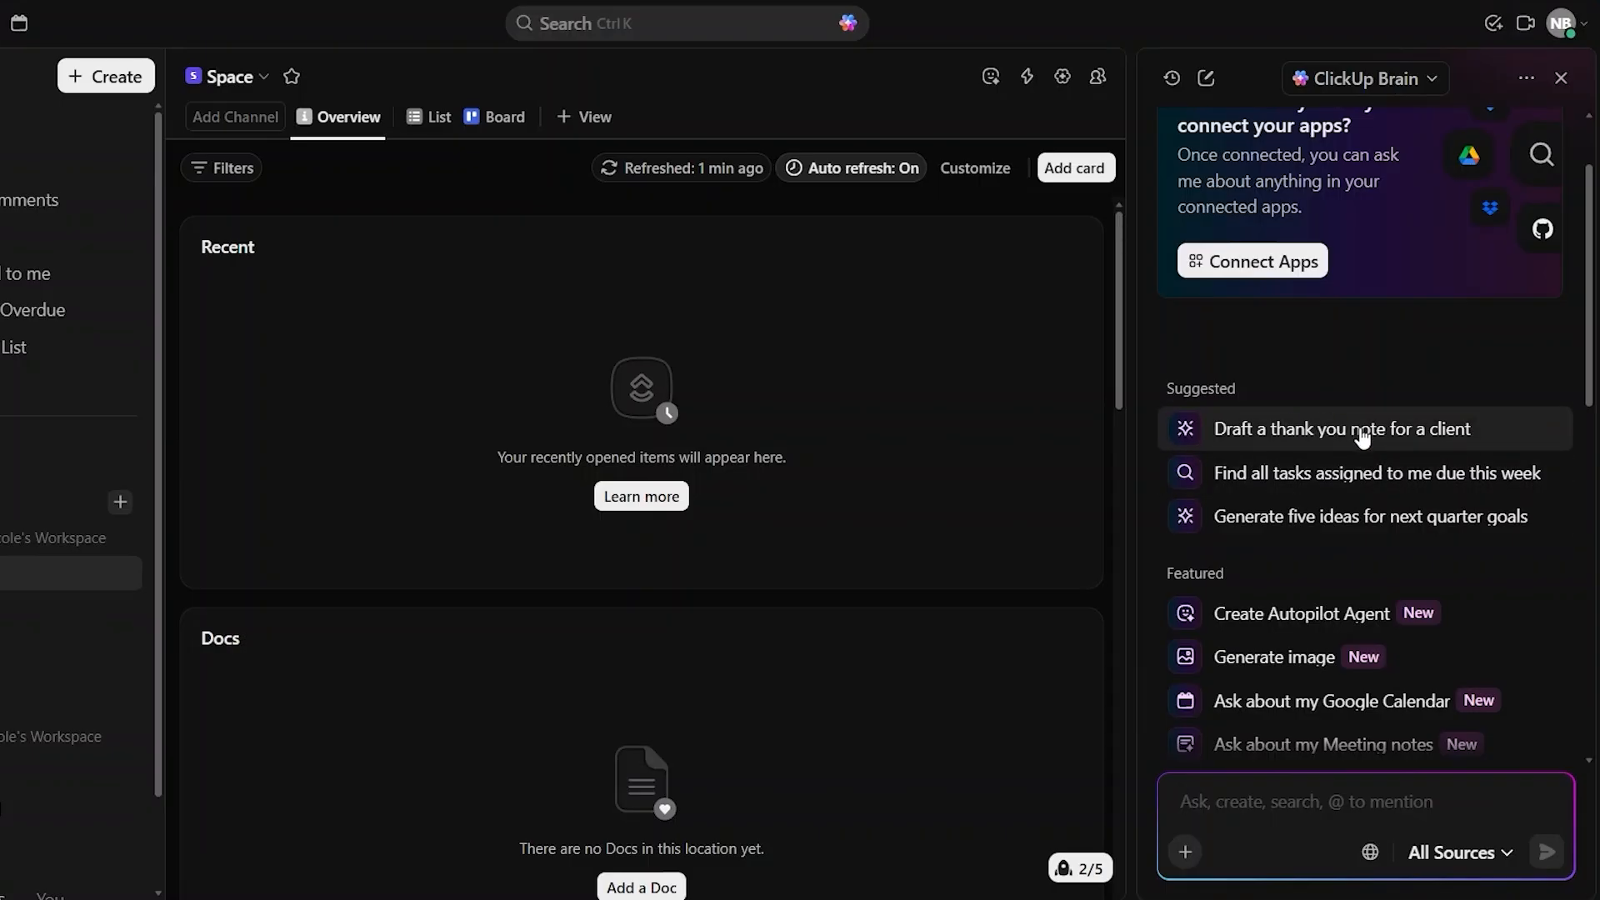
scroll(1297, 731, "down", 2)
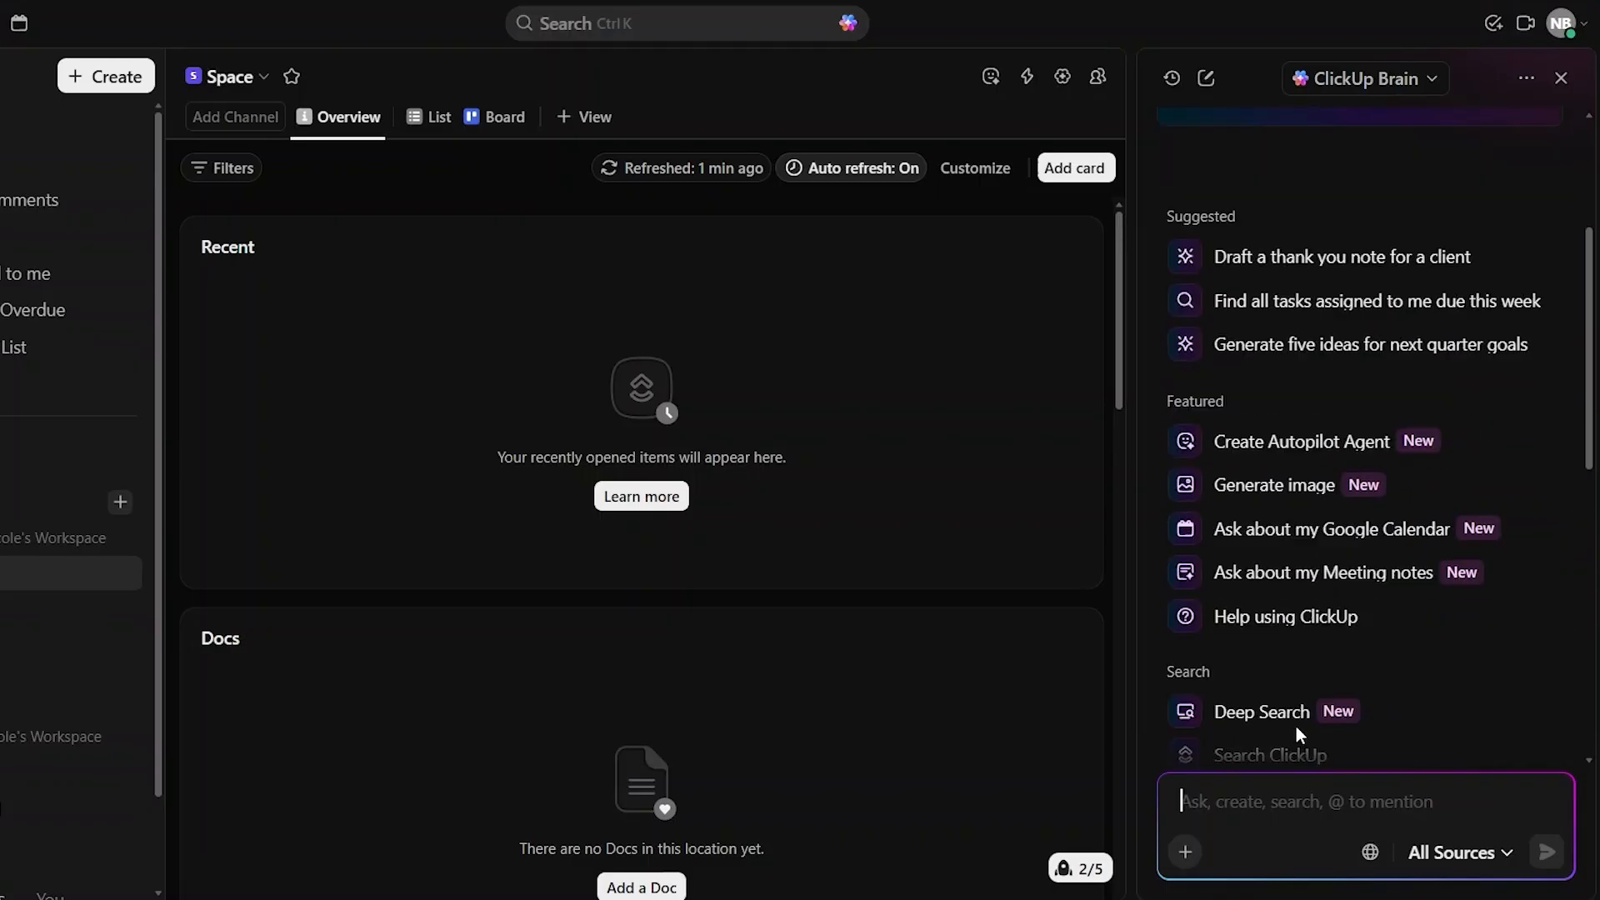
scroll(1296, 727, "up", 3)
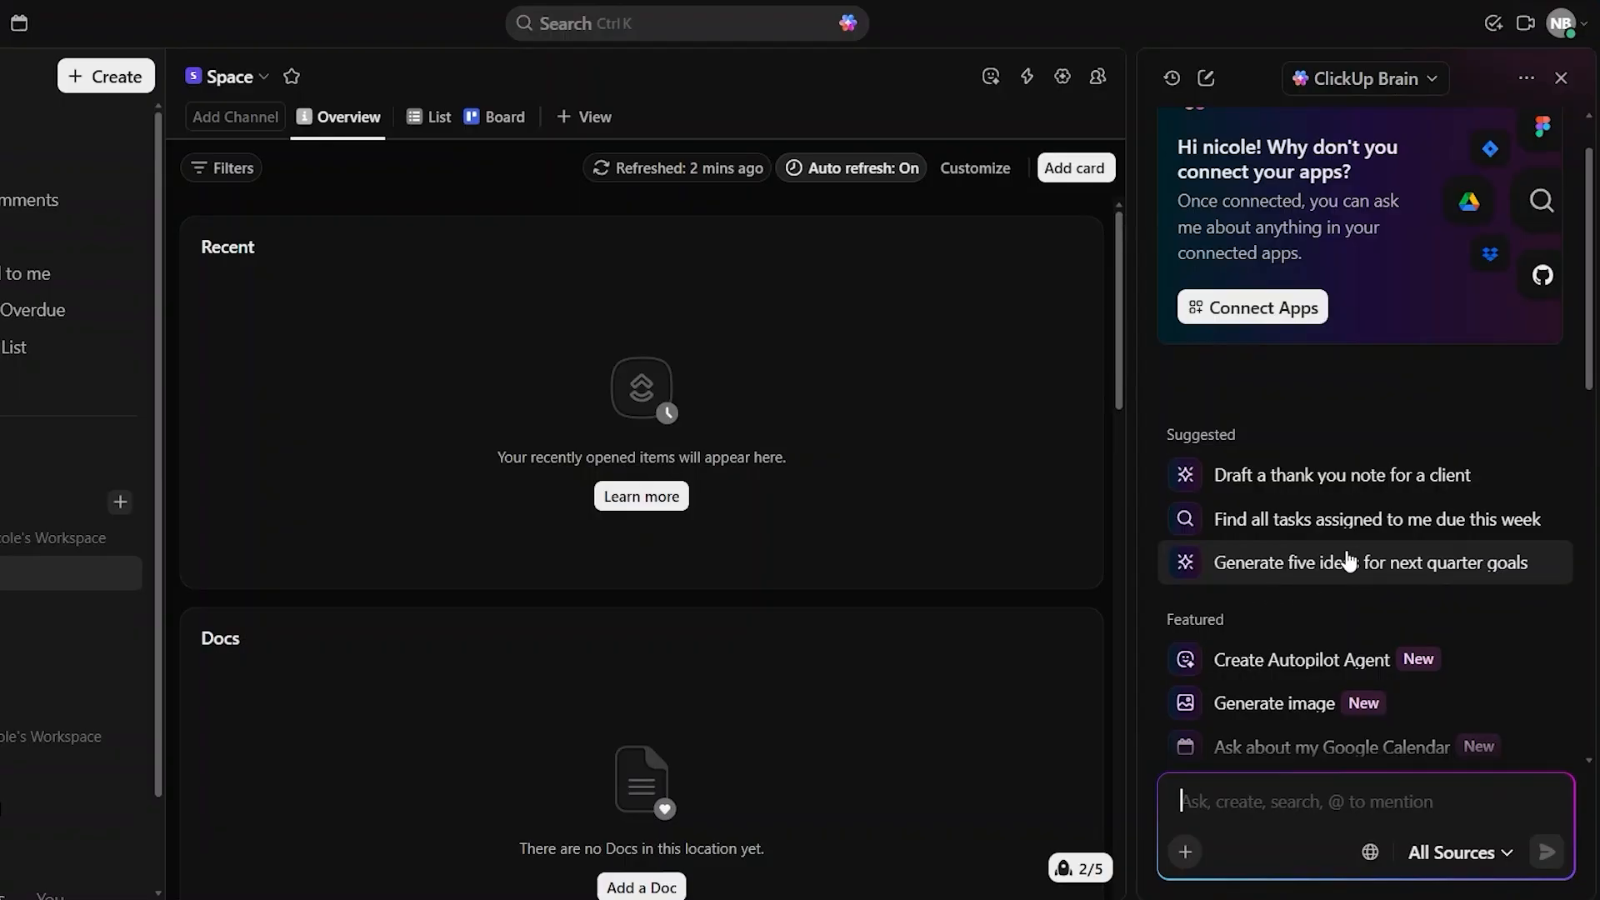
scroll(1348, 559, "down", 2)
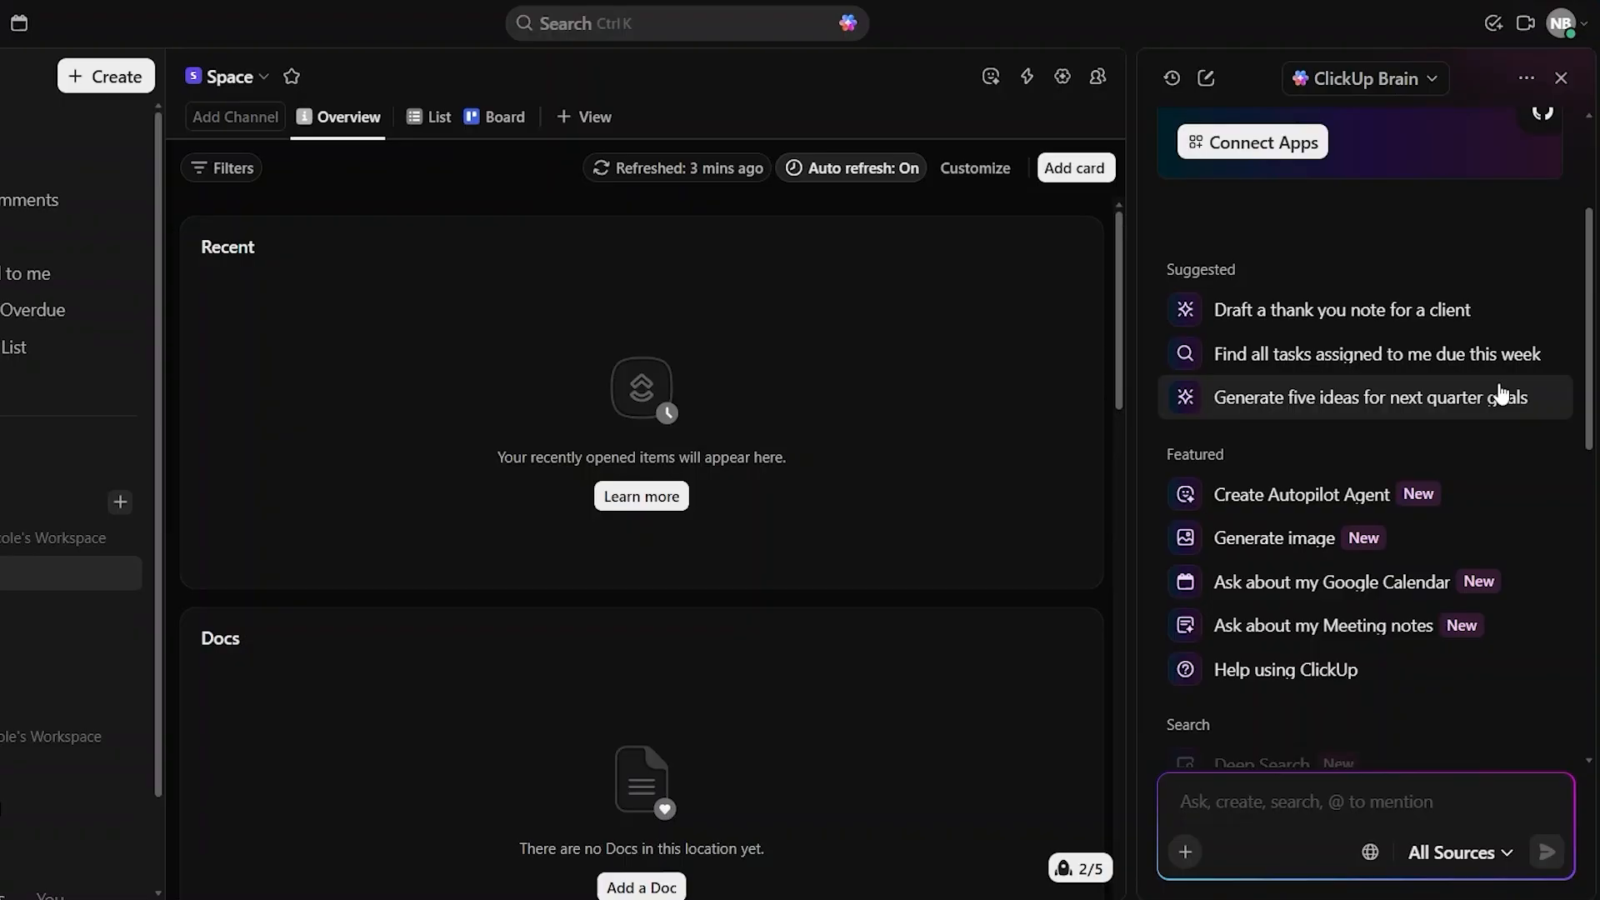
scroll(1501, 391, "down", 1)
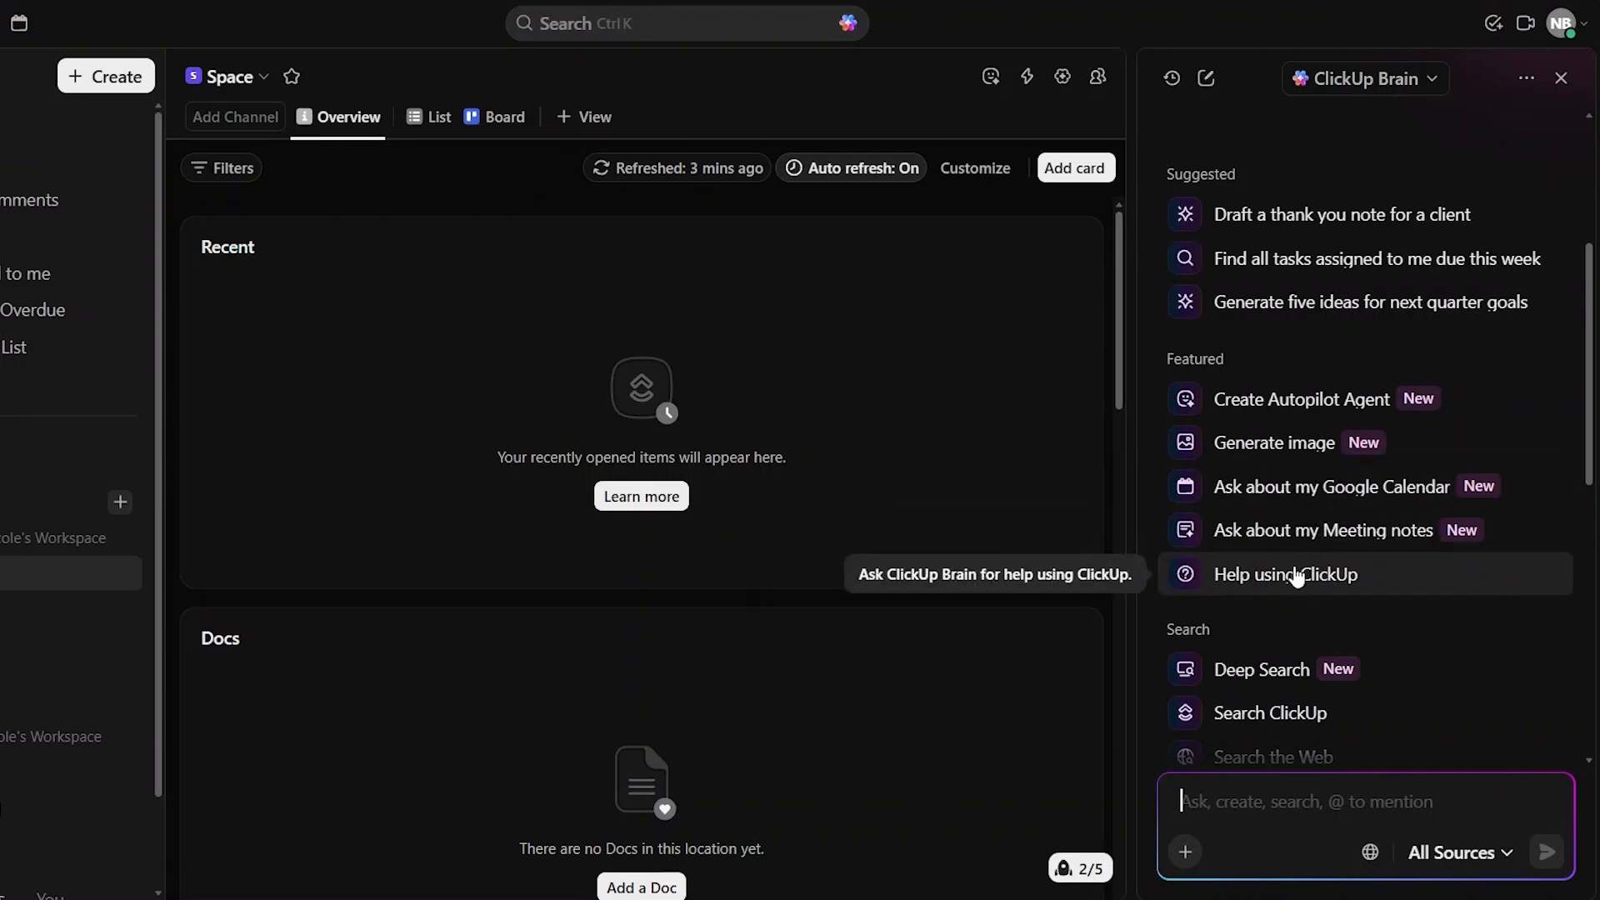
scroll(1296, 574, "down", 3)
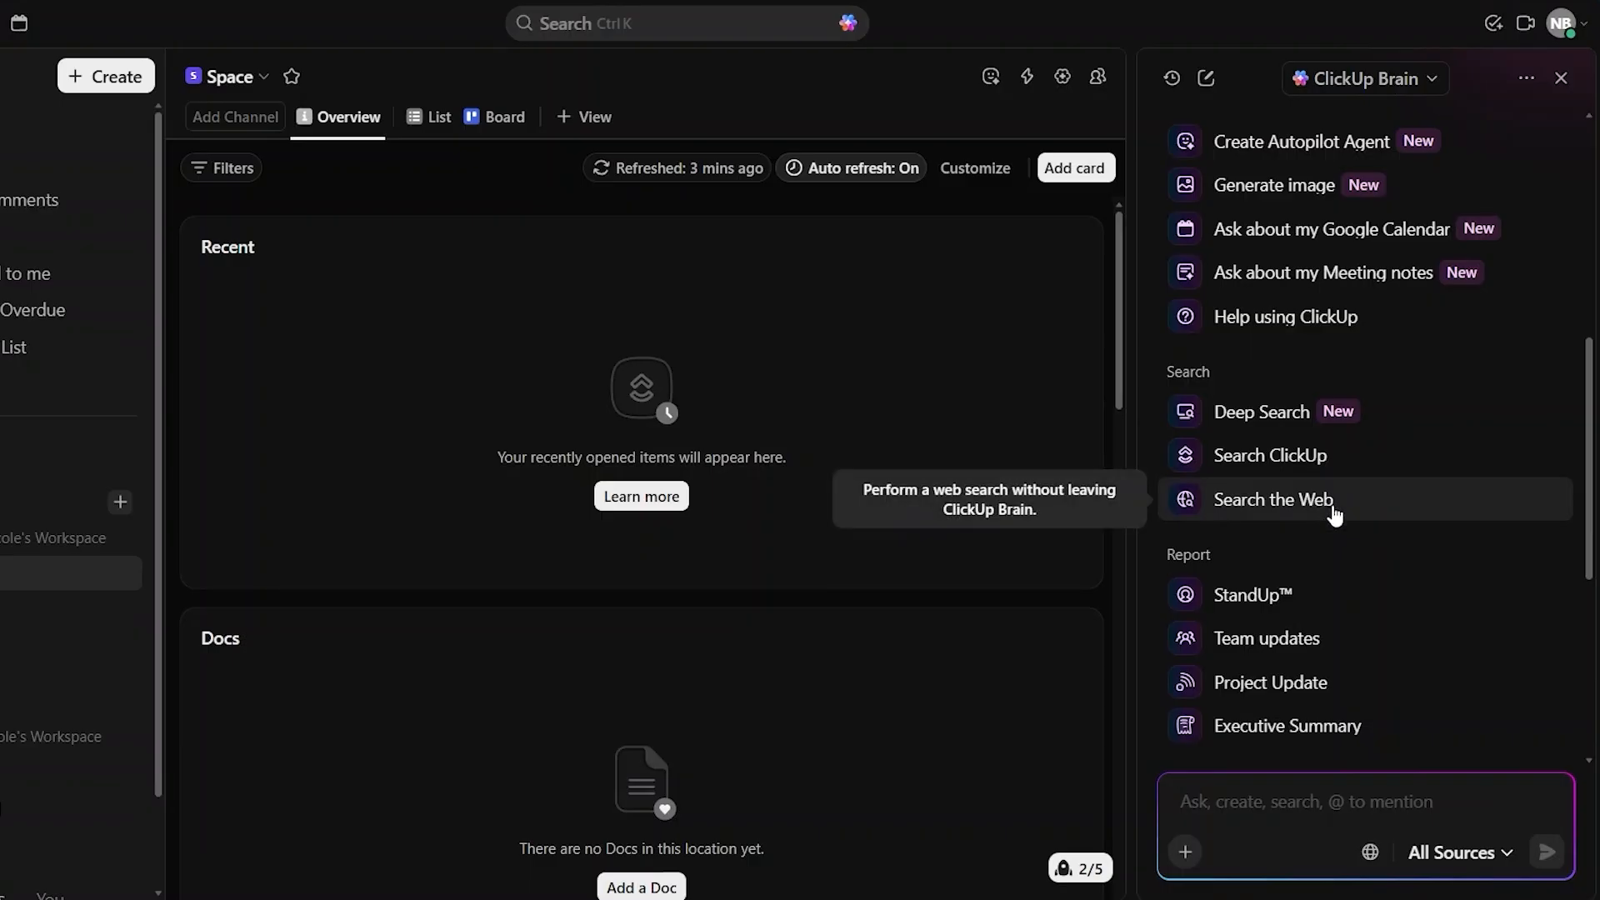
scroll(1333, 512, "down", 4)
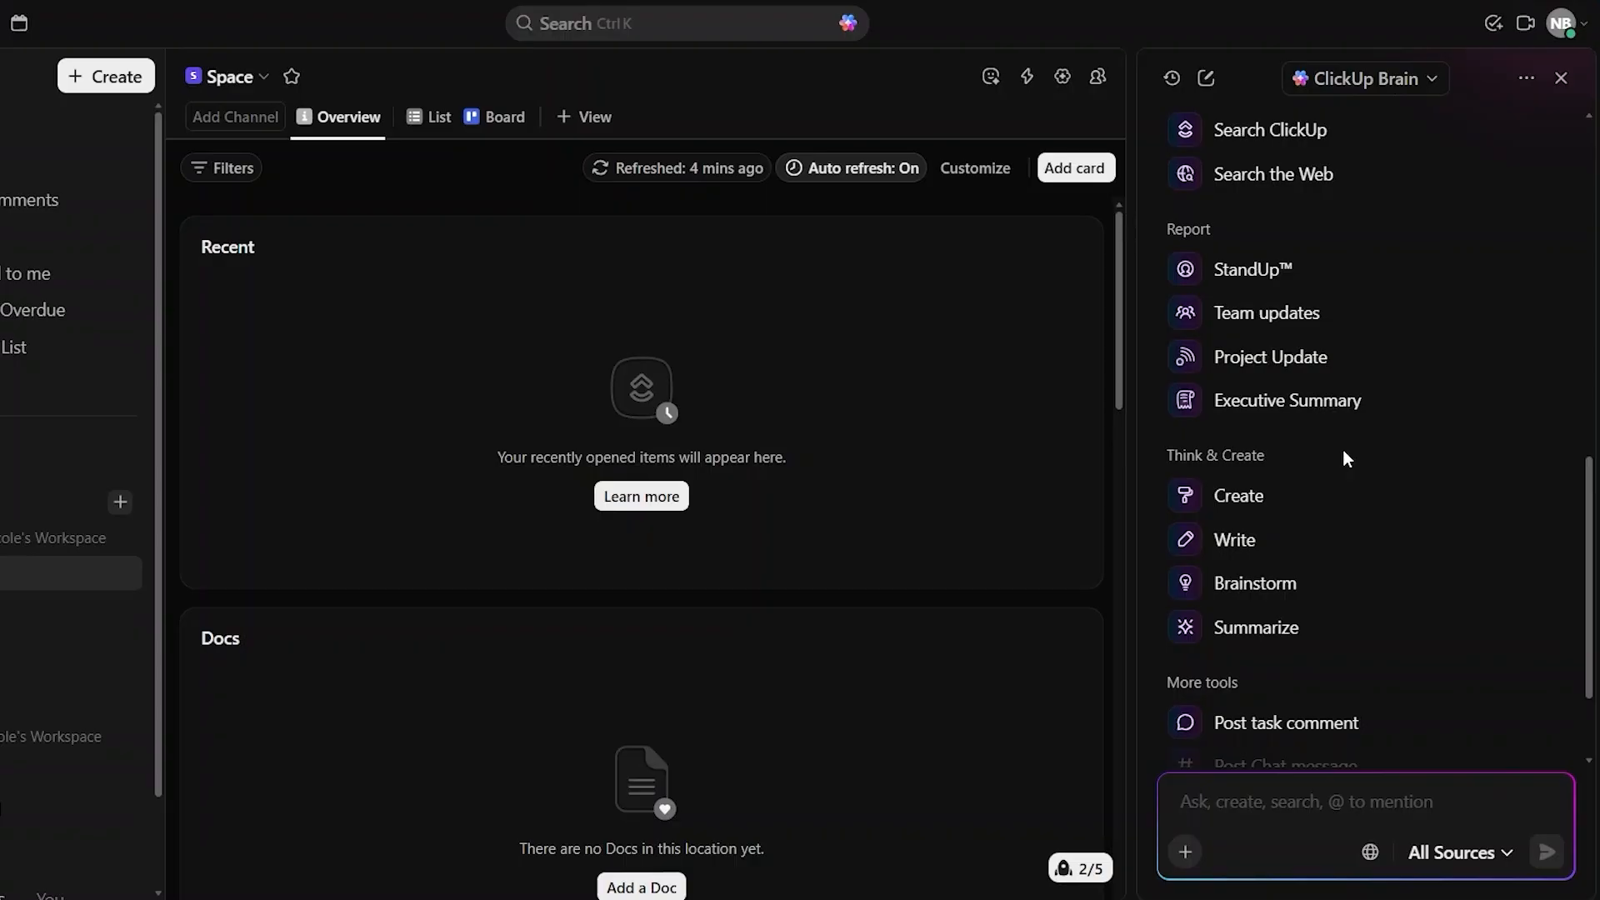
scroll(1344, 456, "down", 2)
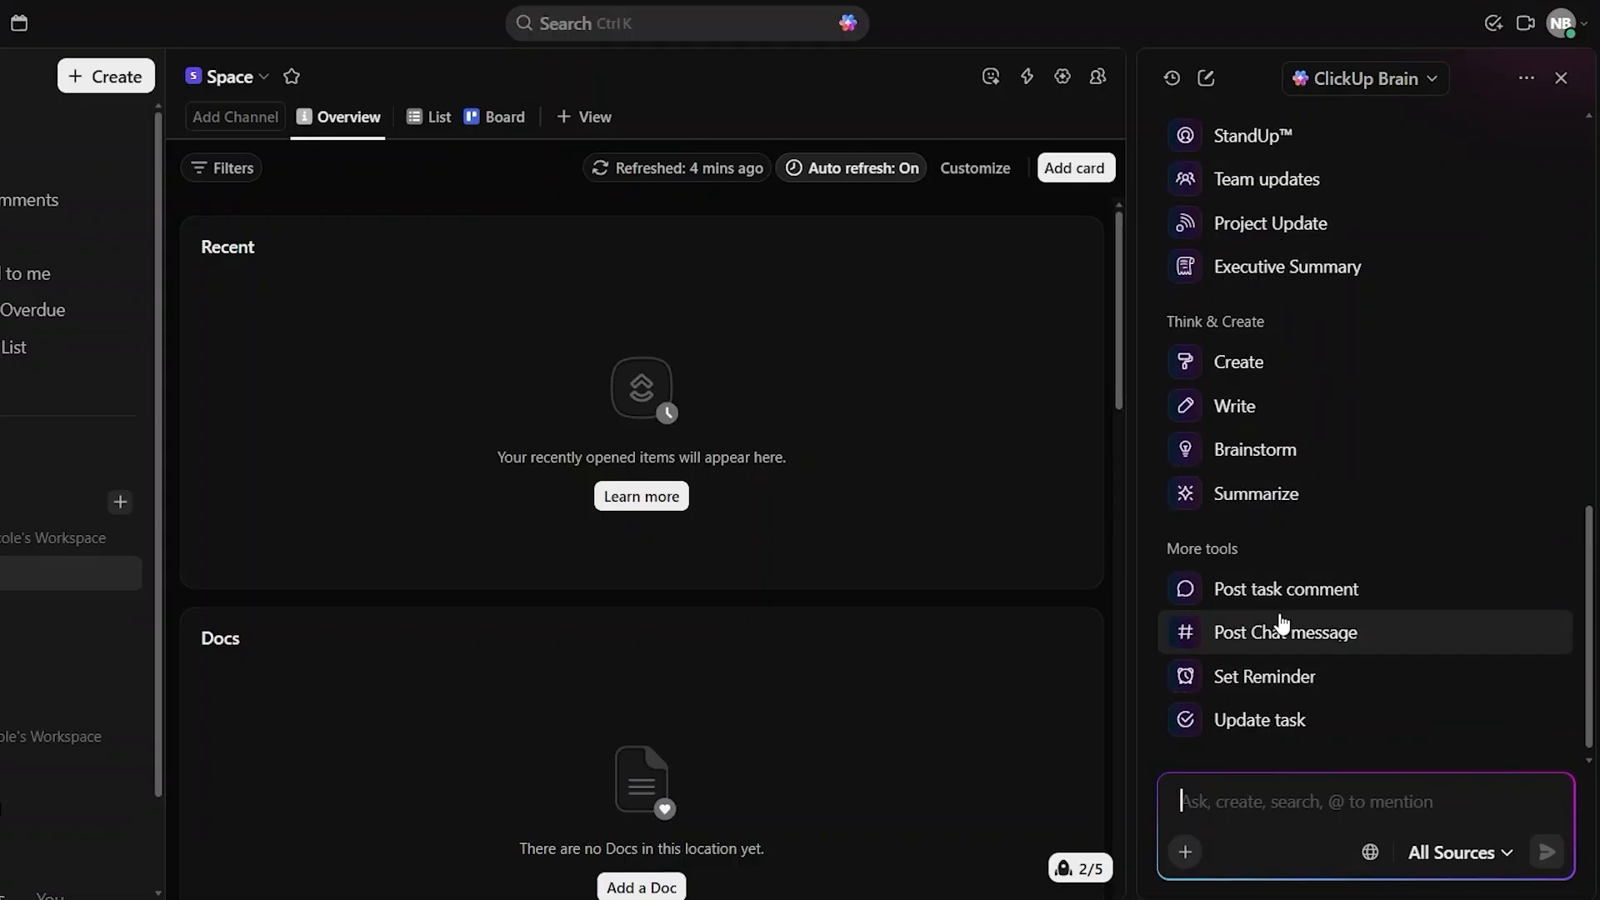
scroll(1281, 623, "down", 1)
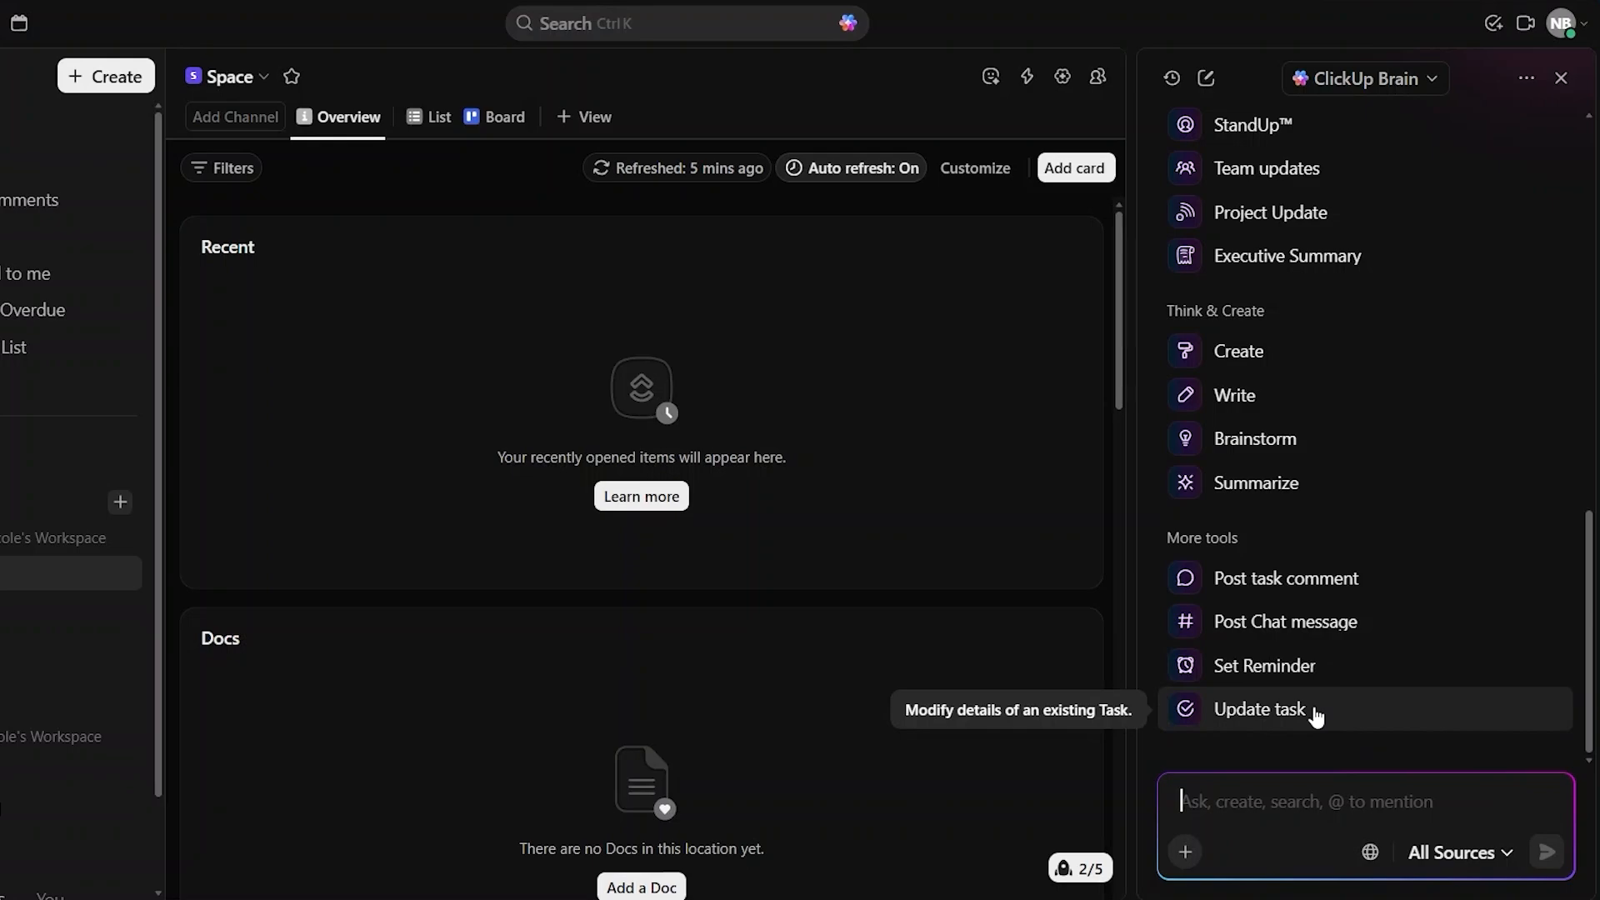
- Review ClickUp Brain's prompt list once more from the suggestions to Think & Create, and close the assistant
scroll(1357, 503, "up", 10)
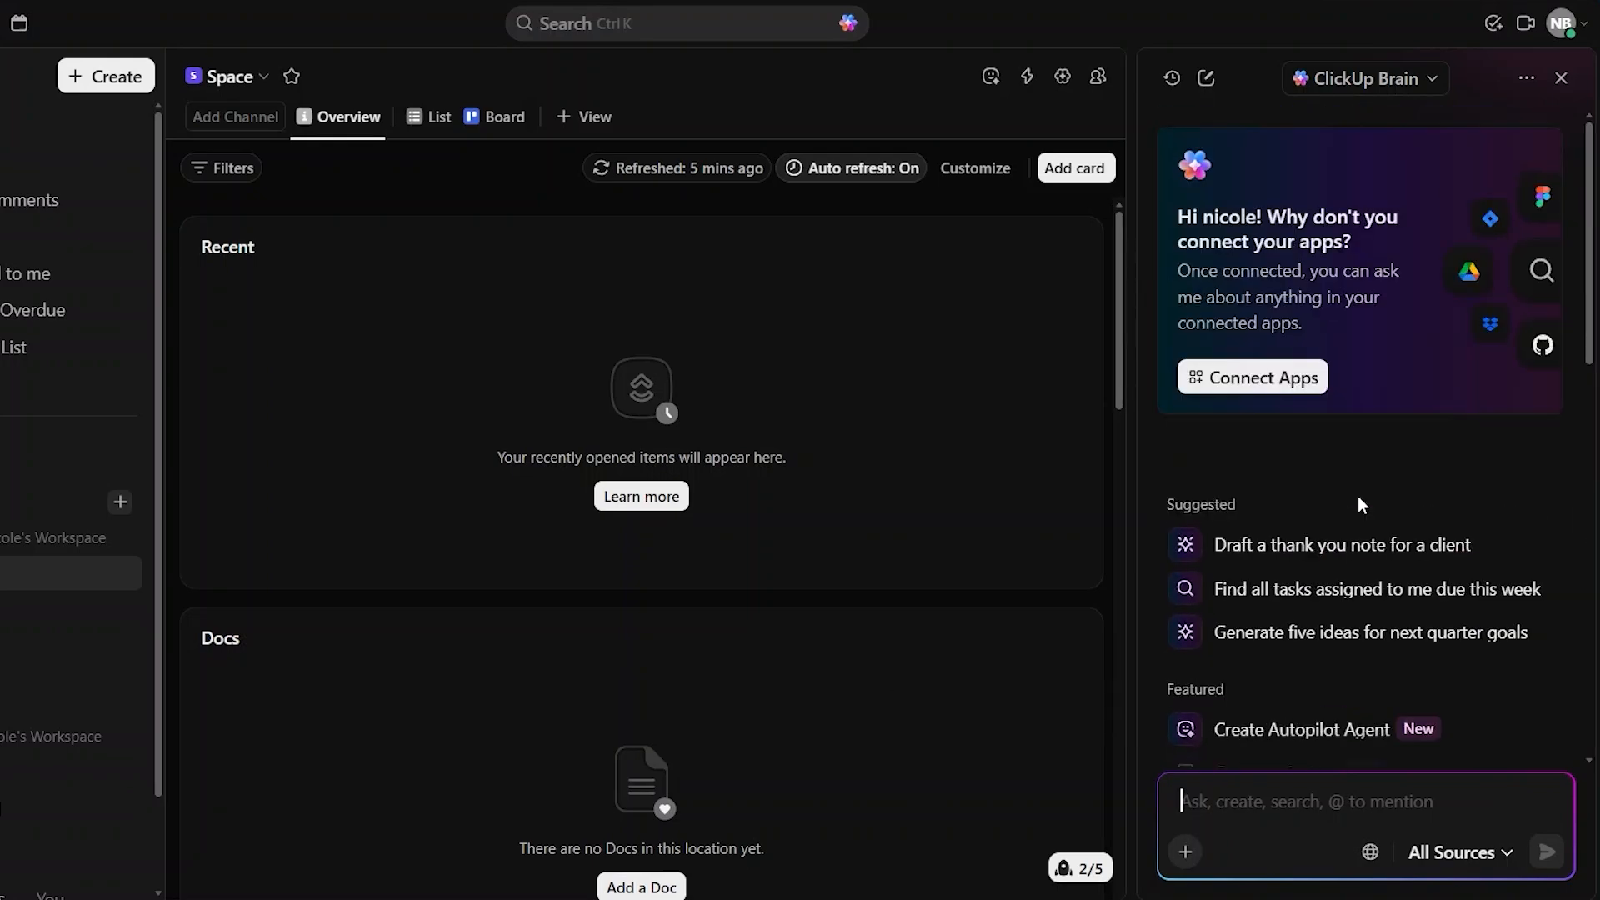
scroll(1285, 621, "down", 7)
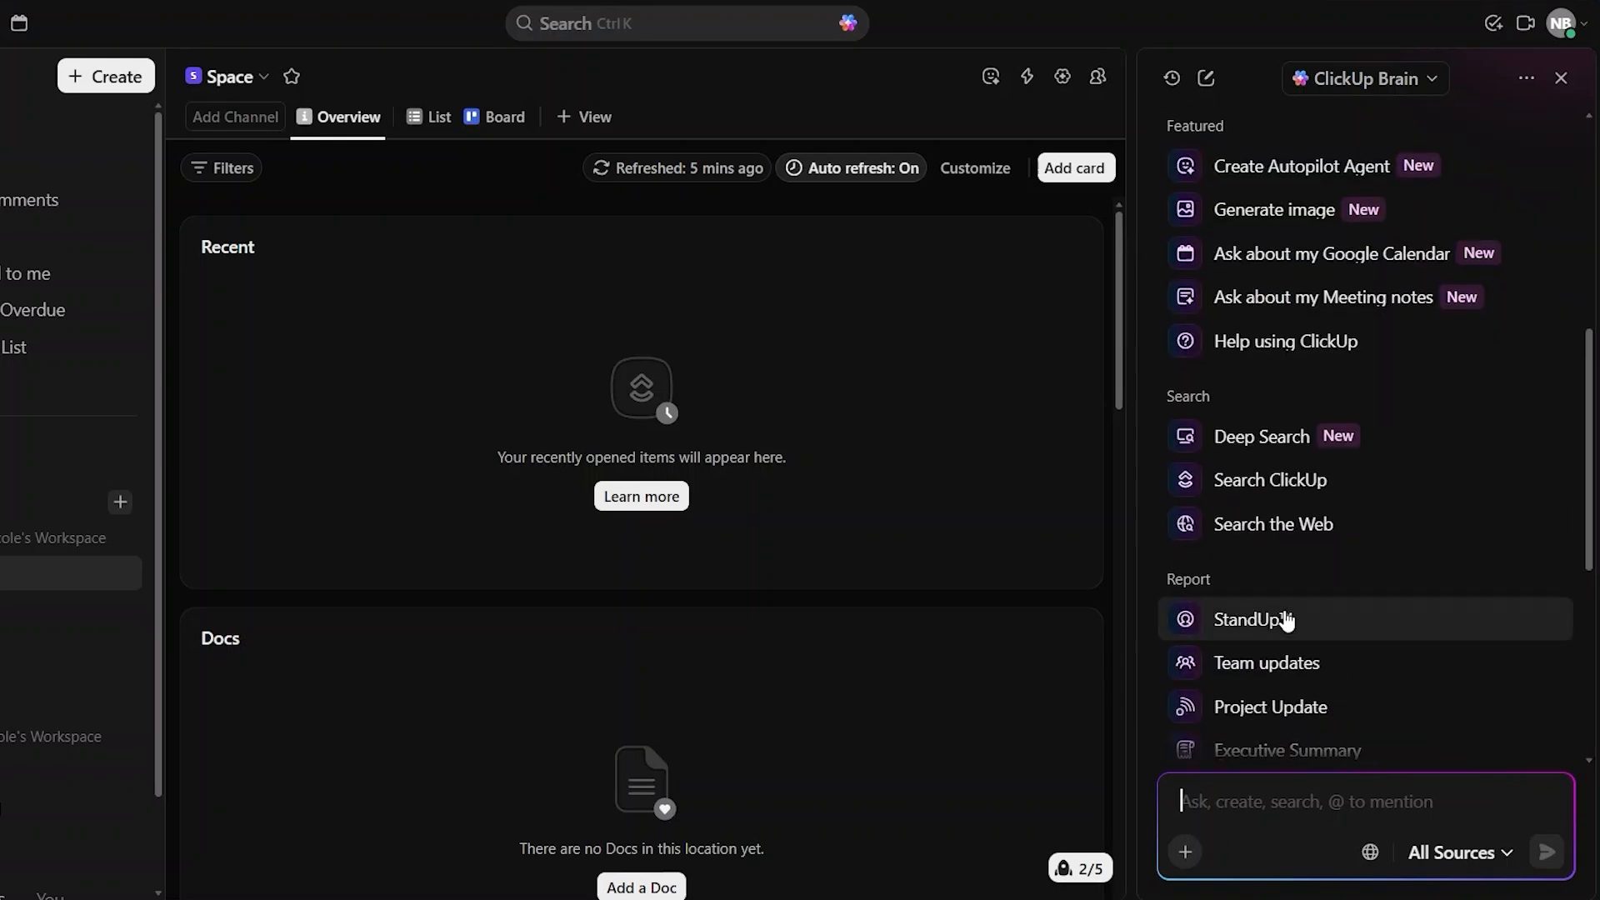
scroll(1285, 621, "down", 5)
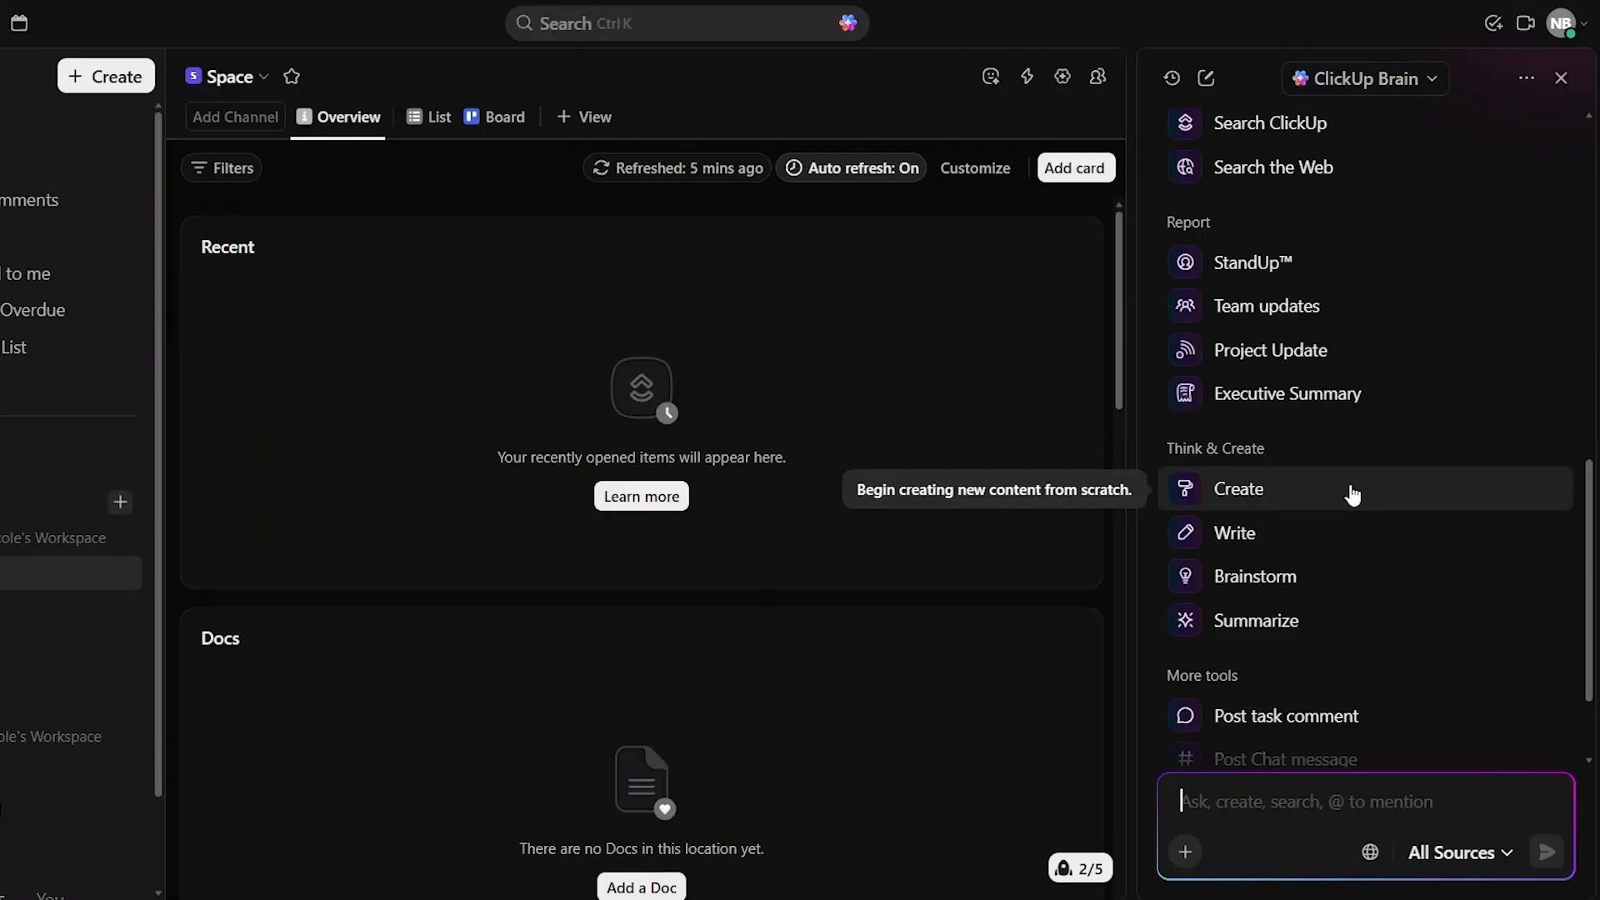
scroll(1350, 493, "up", 10)
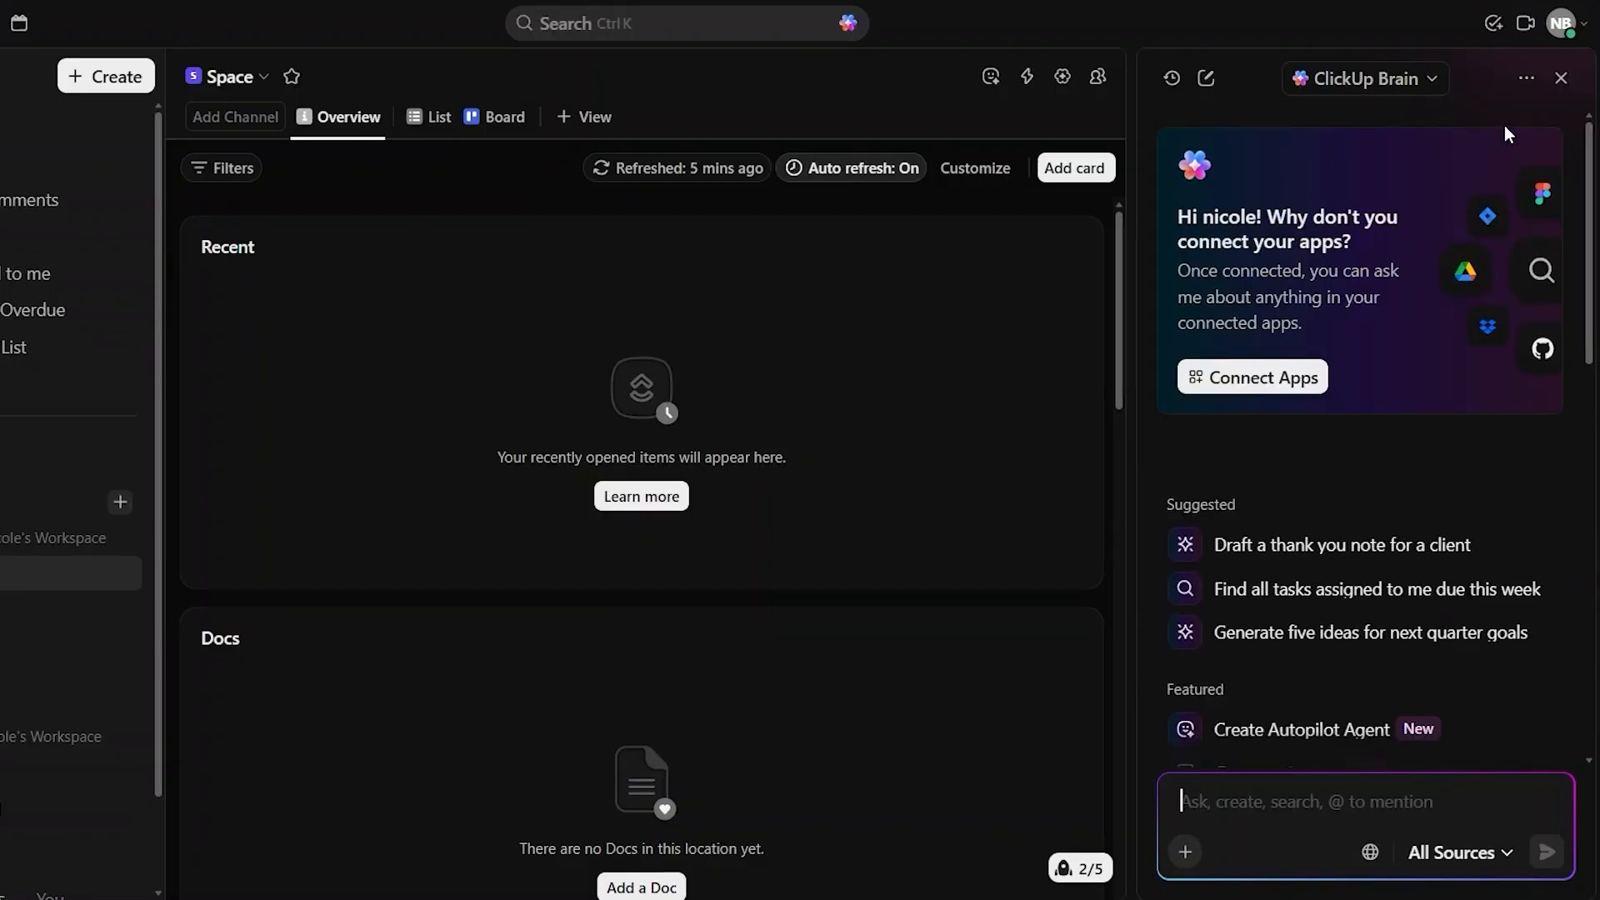
left_click(1559, 75)
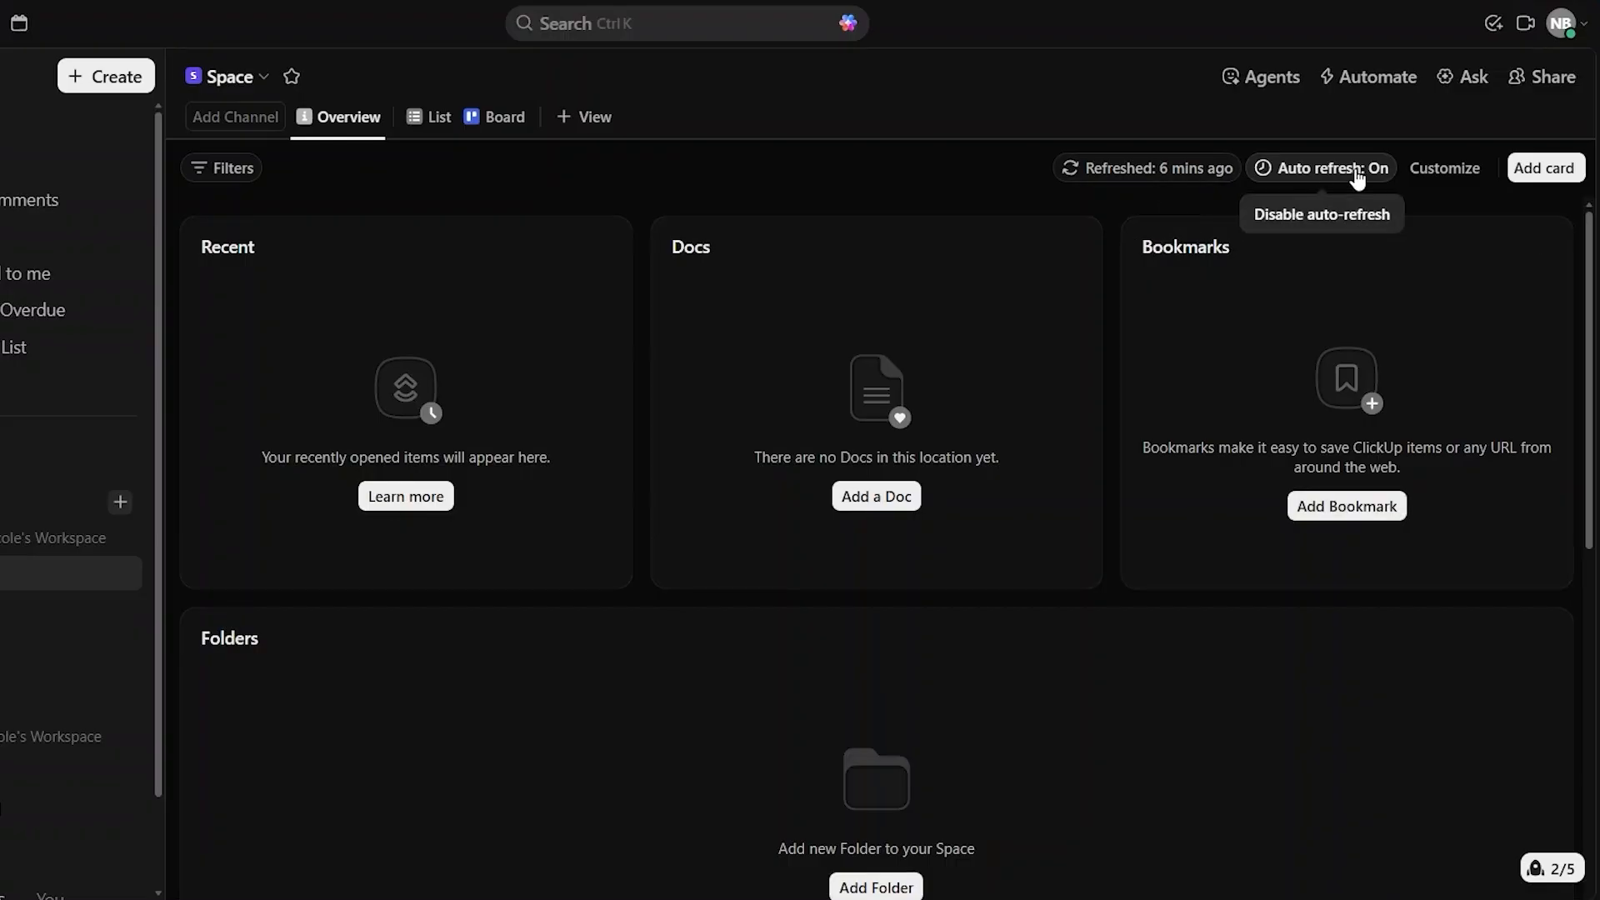
- Check the Space overview's customization options and the Space's sharing settings, without changing anything
left_click(1460, 173)
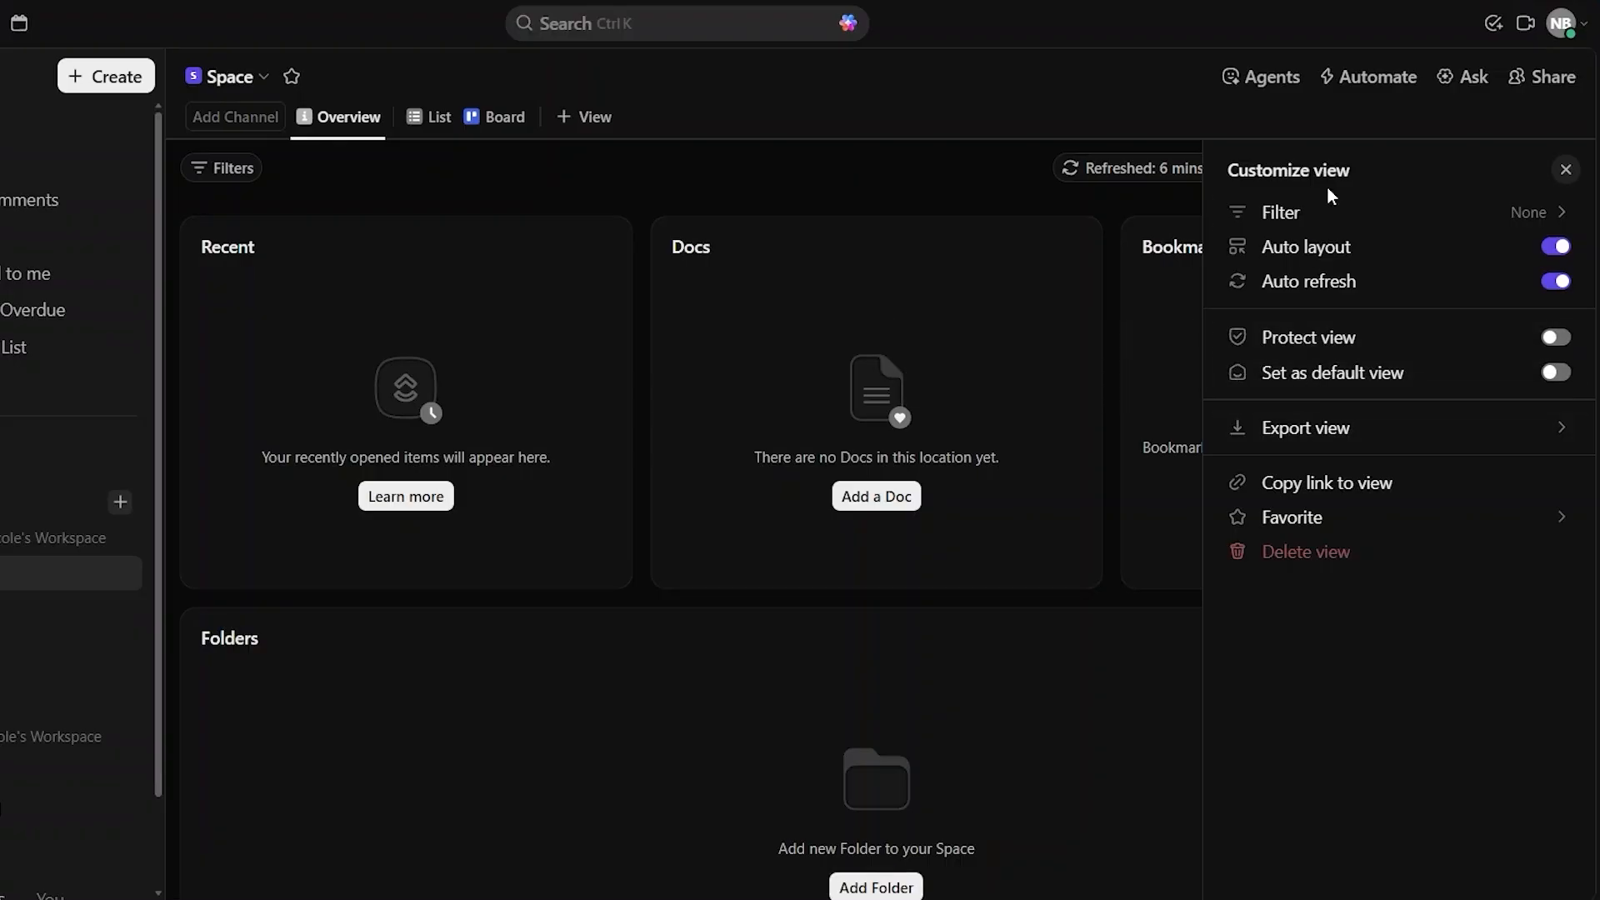
left_click(1565, 169)
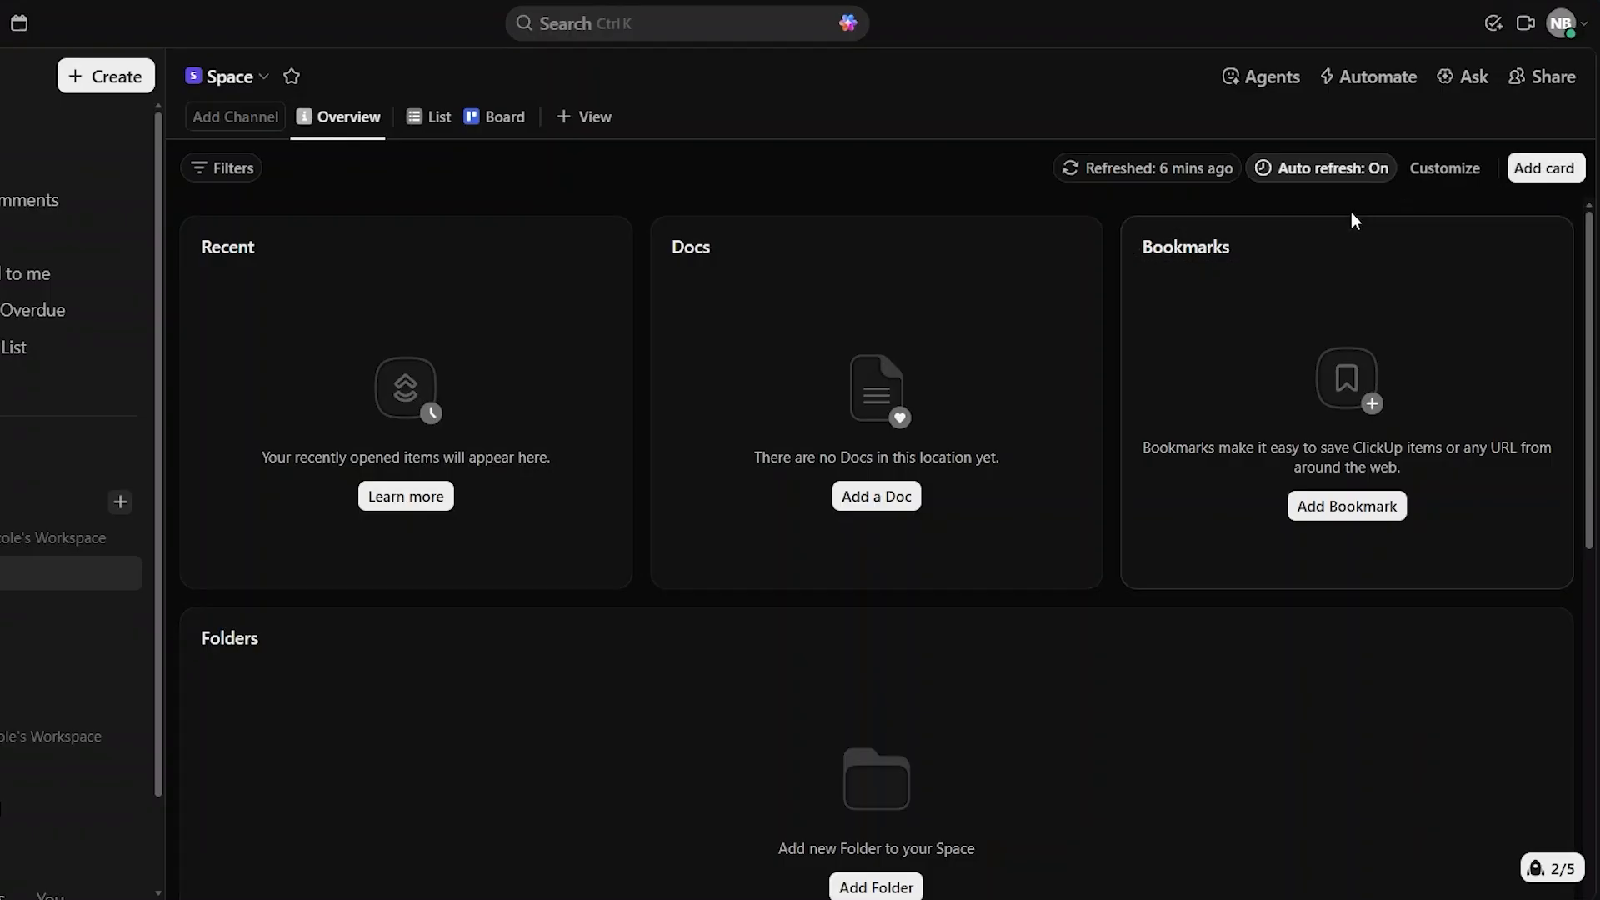
left_click(1537, 78)
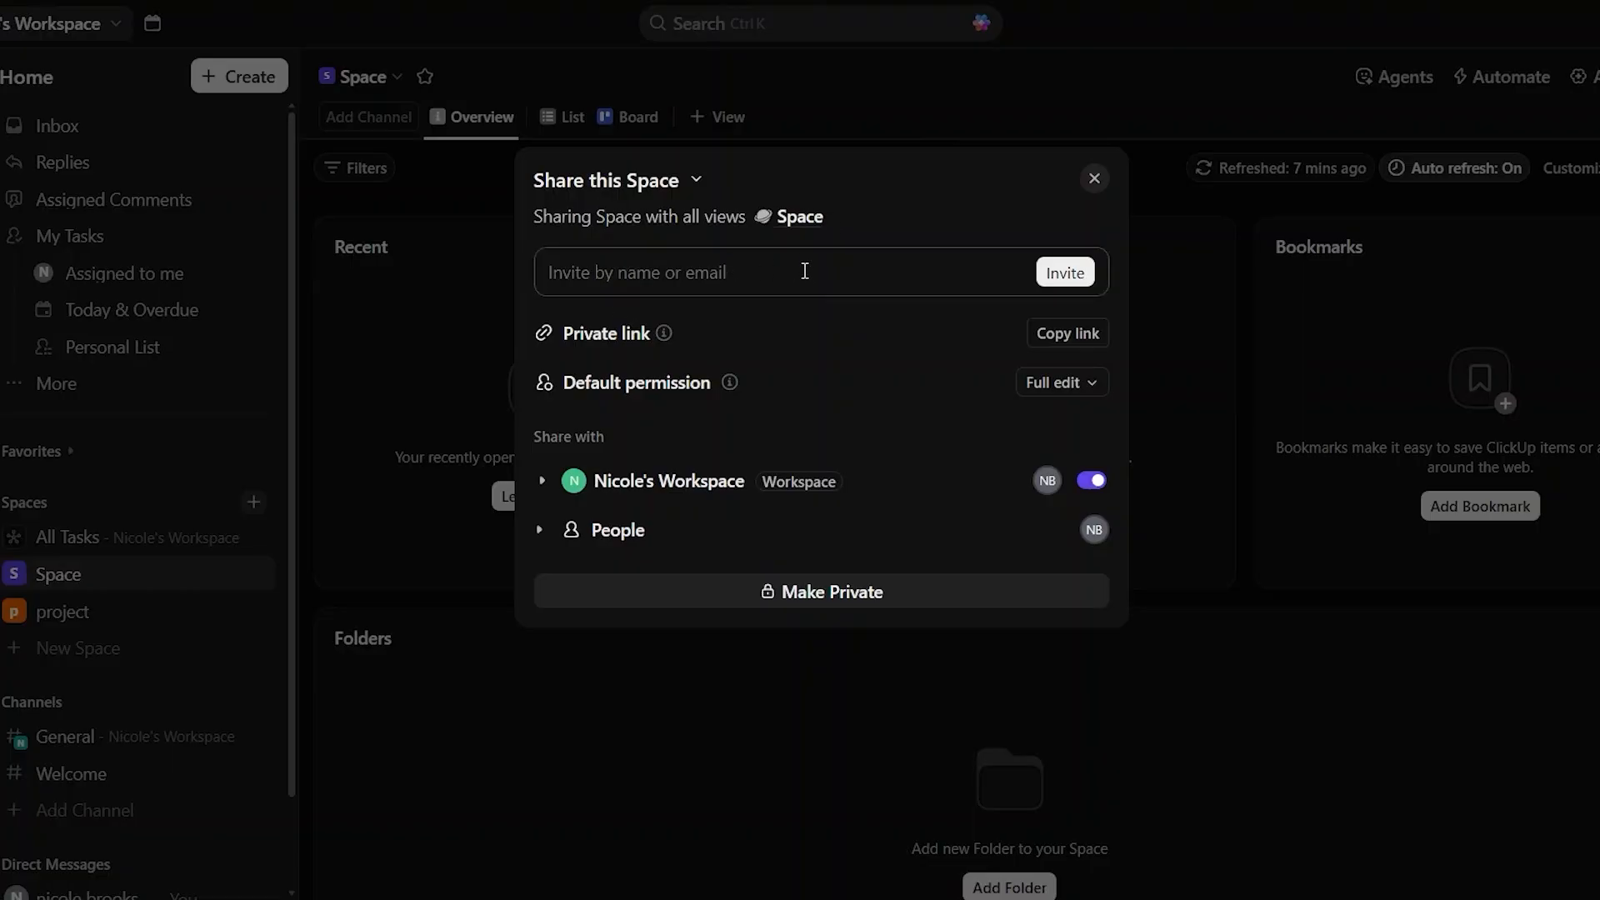
mouse_move(569, 342)
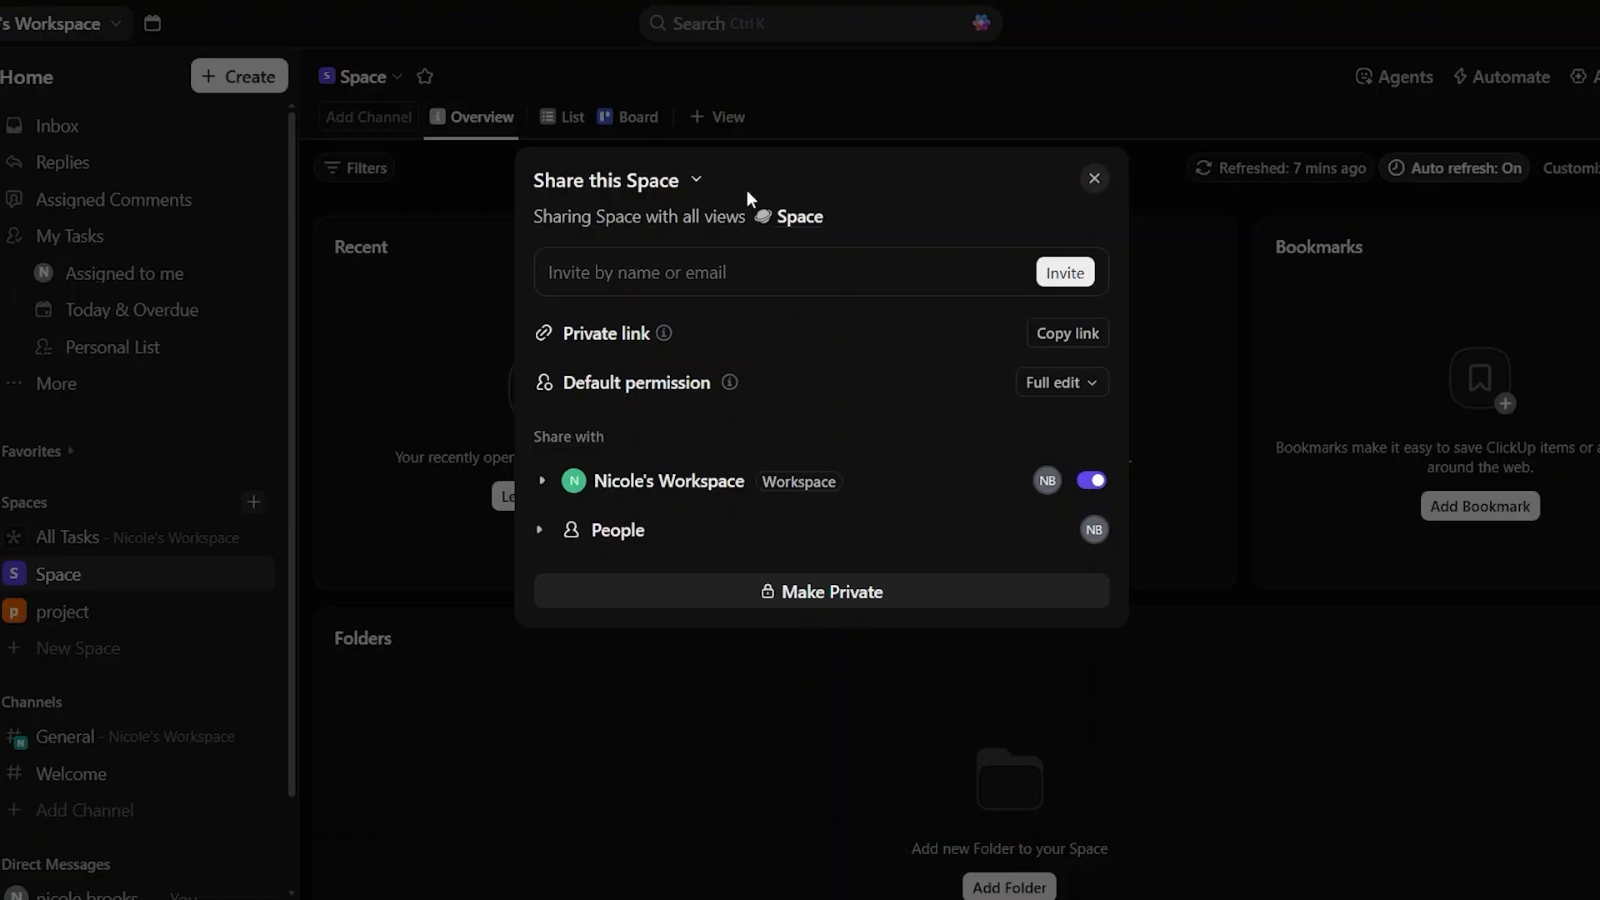
left_click(1094, 180)
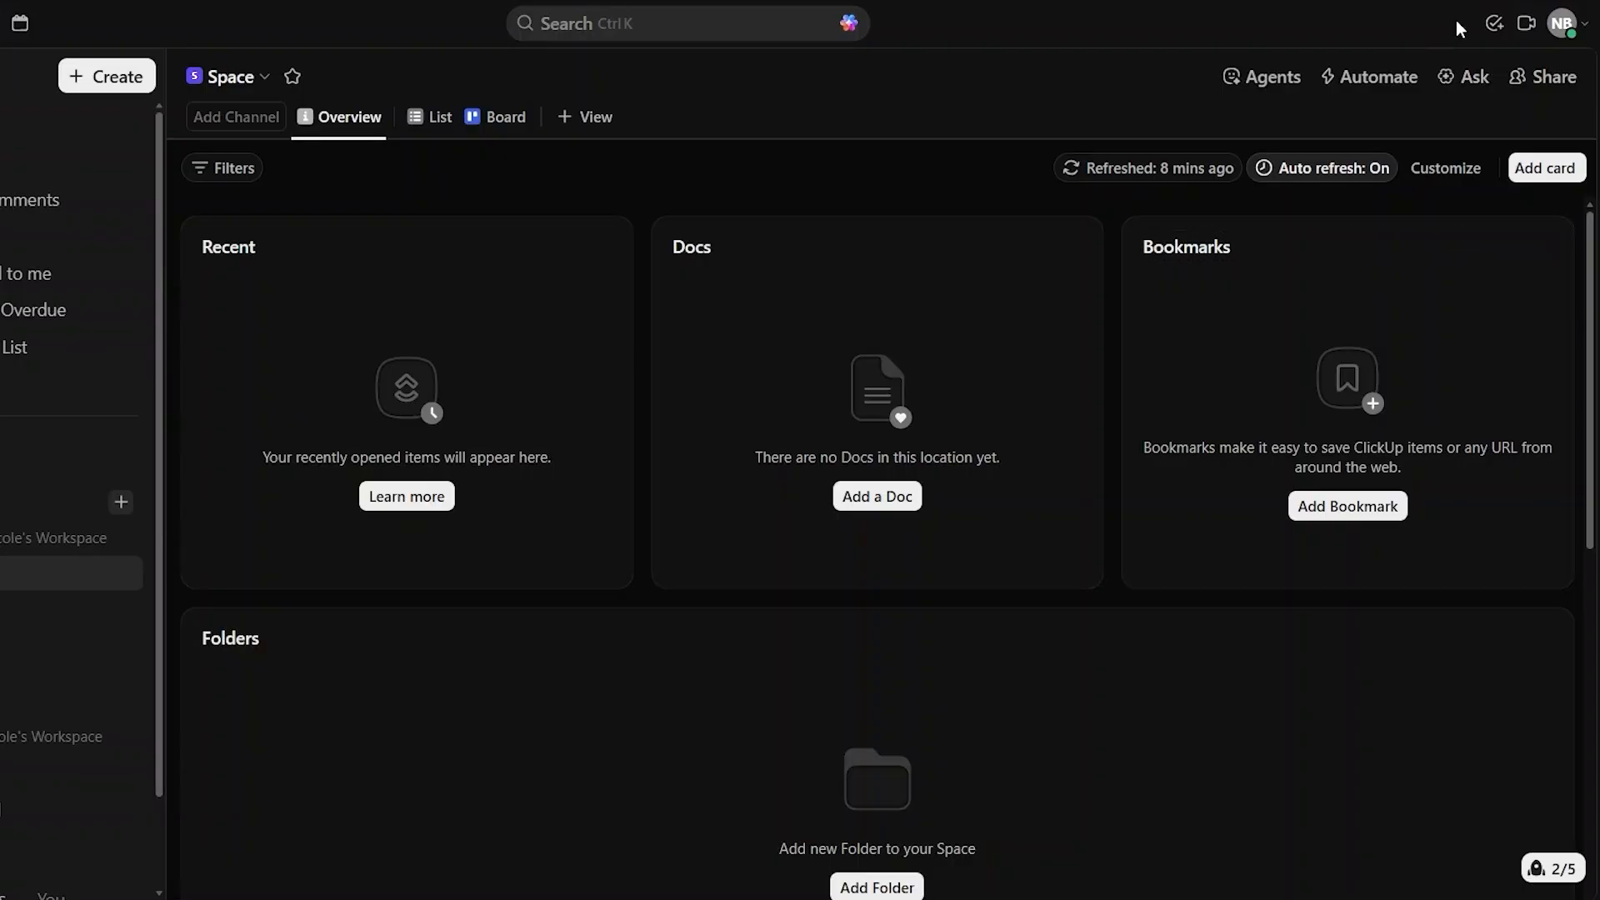
- Ask ClickUp Brain to create a list of tasks for project management, add 5 tasks for project planning, and provide them in a doc
left_click(1482, 73)
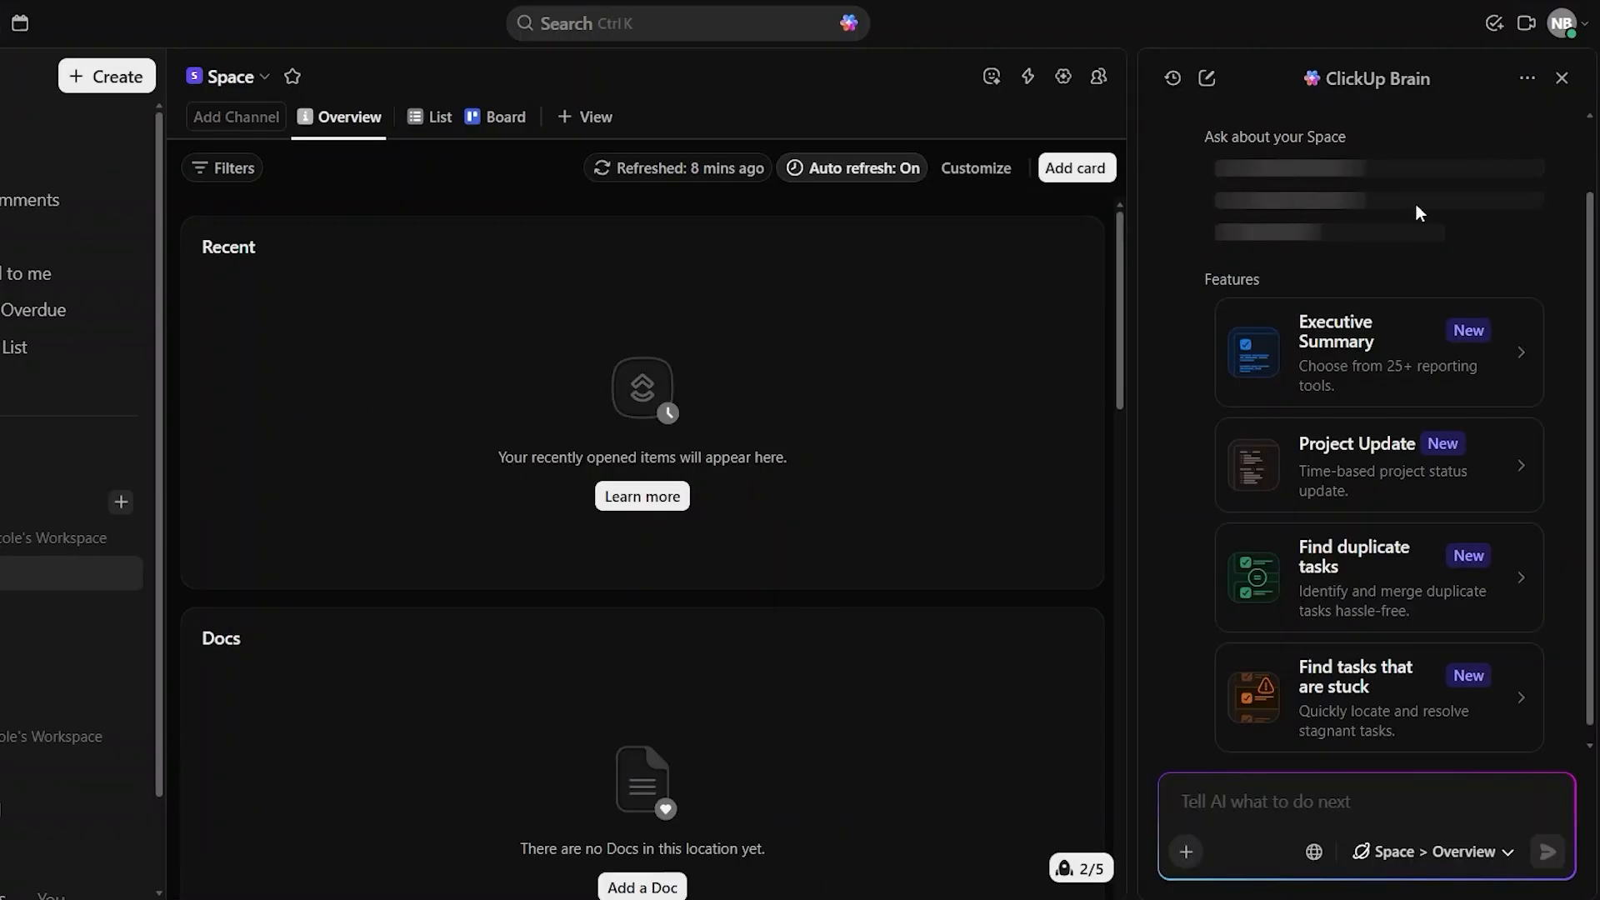
left_click(1272, 802)
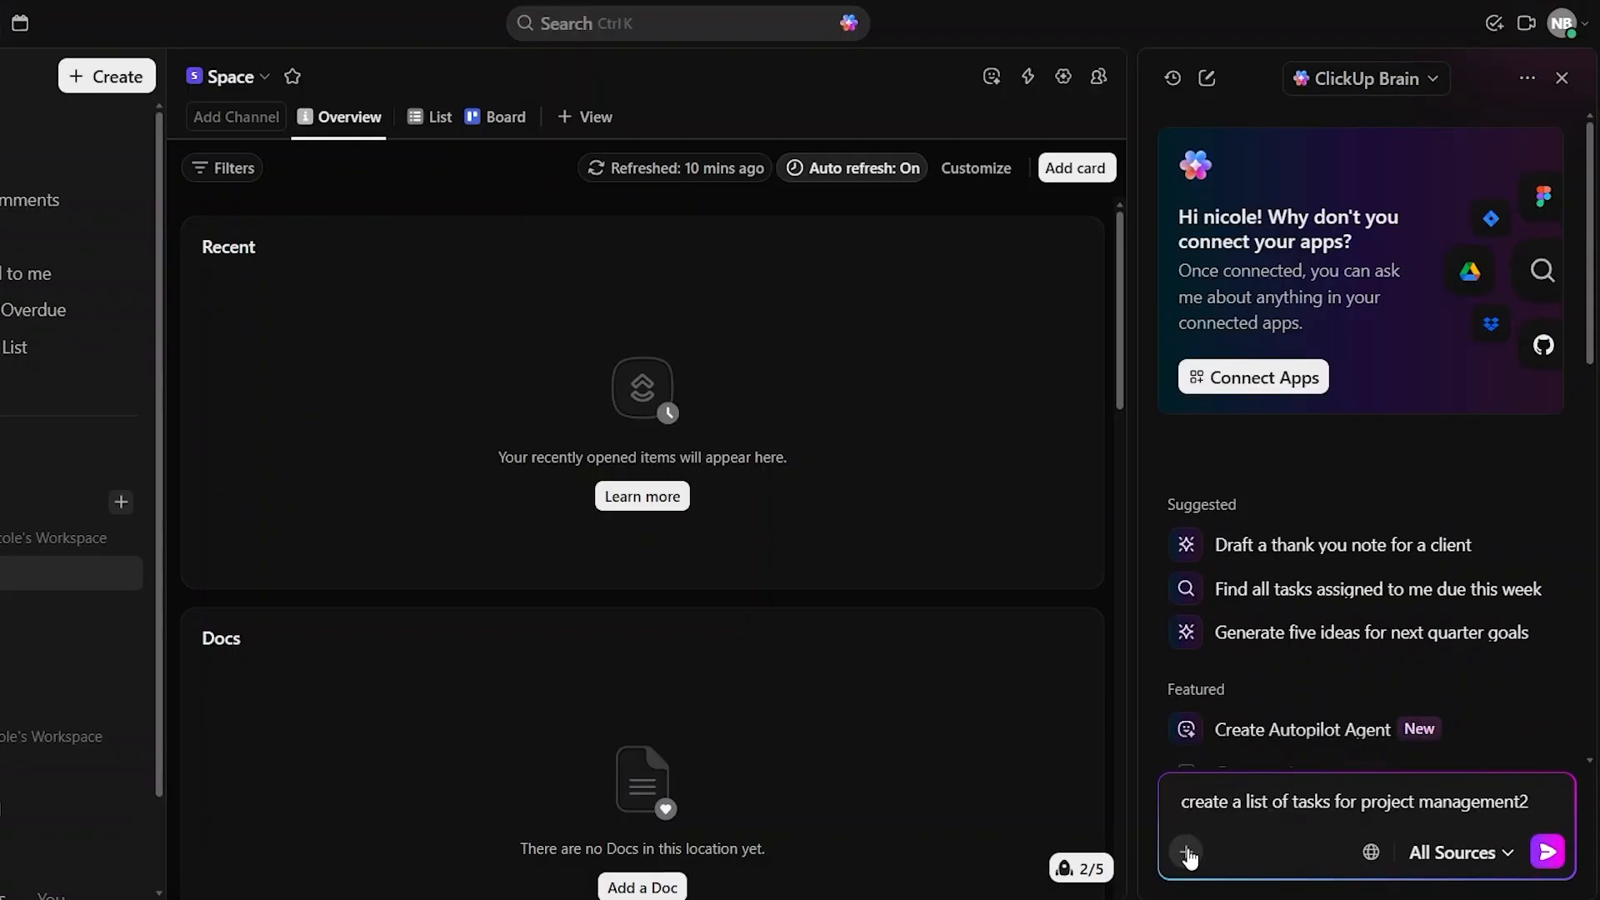
left_click(1187, 851)
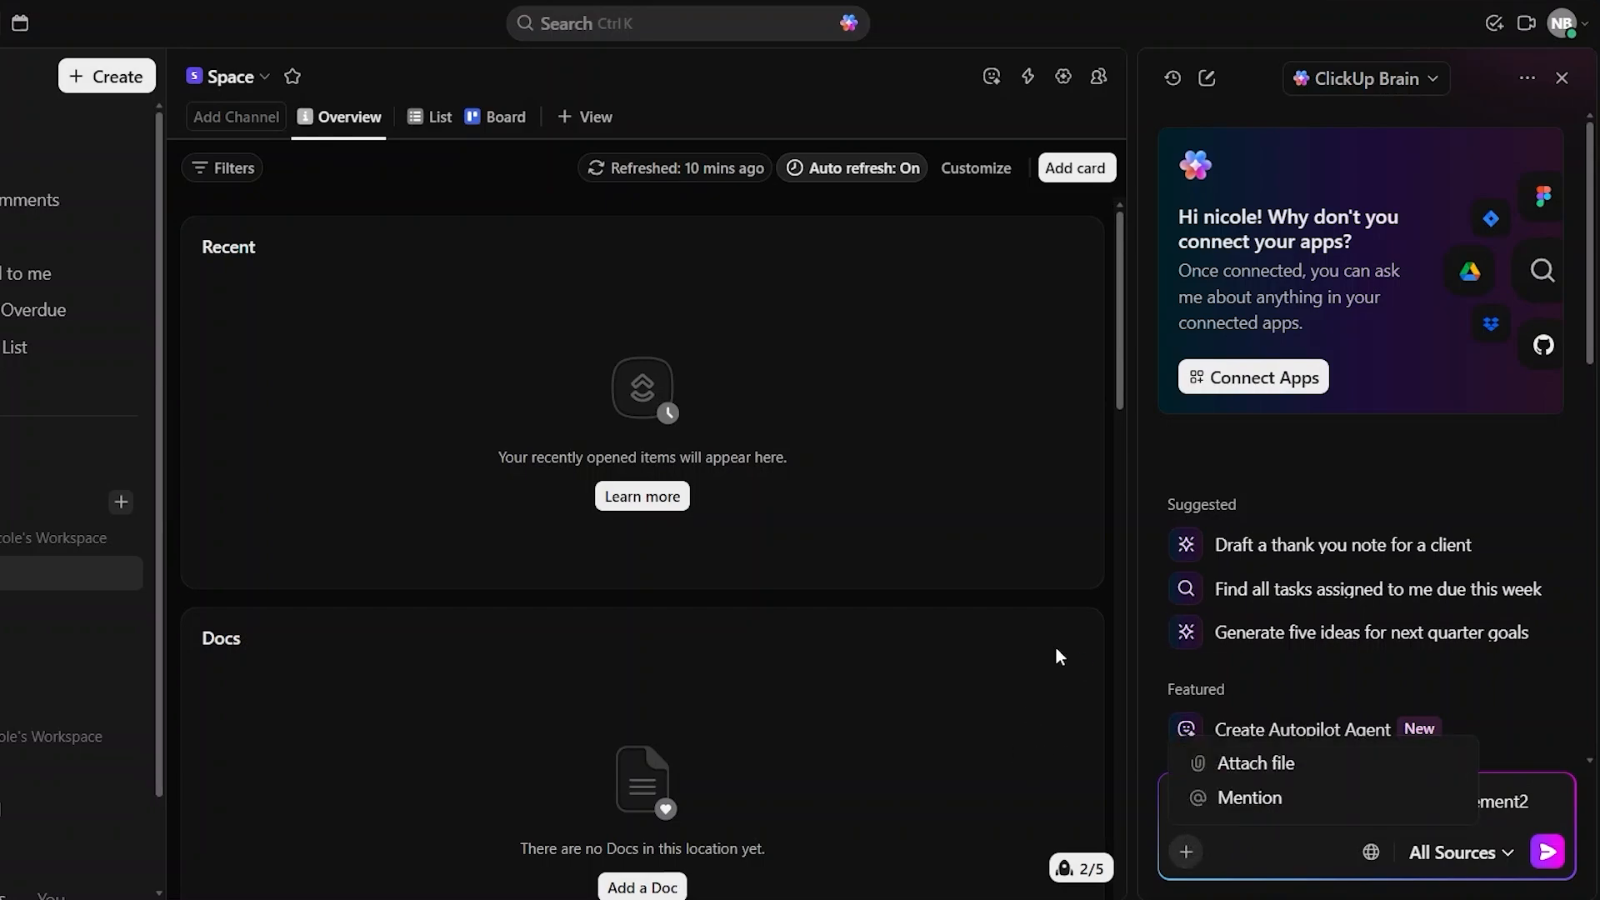
left_click(1530, 790)
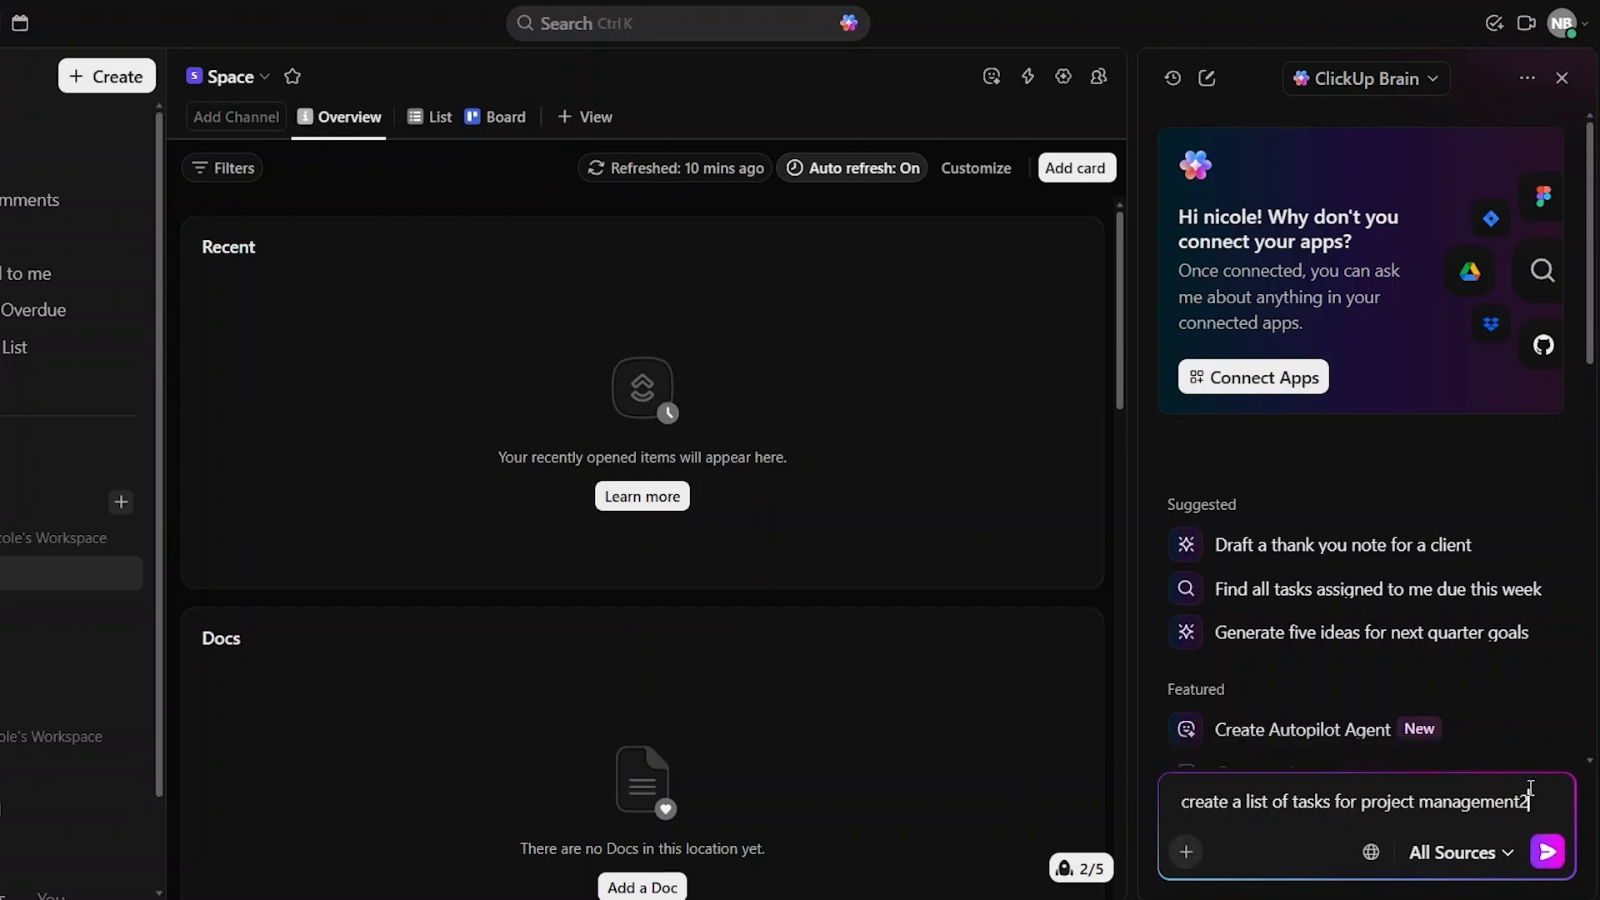
key("BackSpace")
left_click(1548, 851)
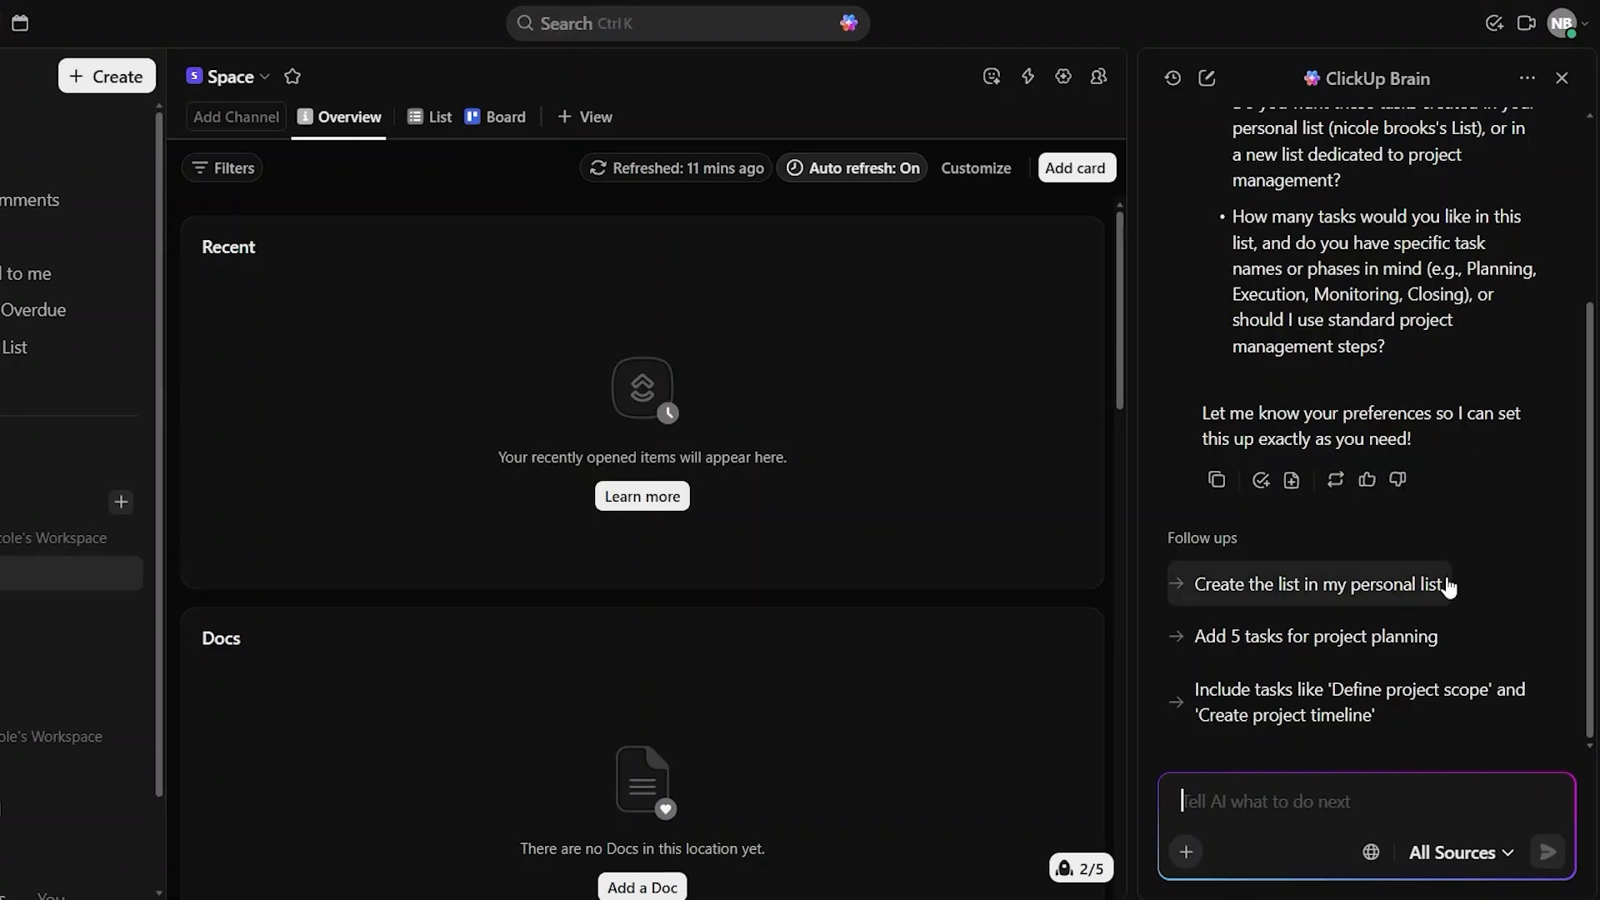
left_click(1425, 636)
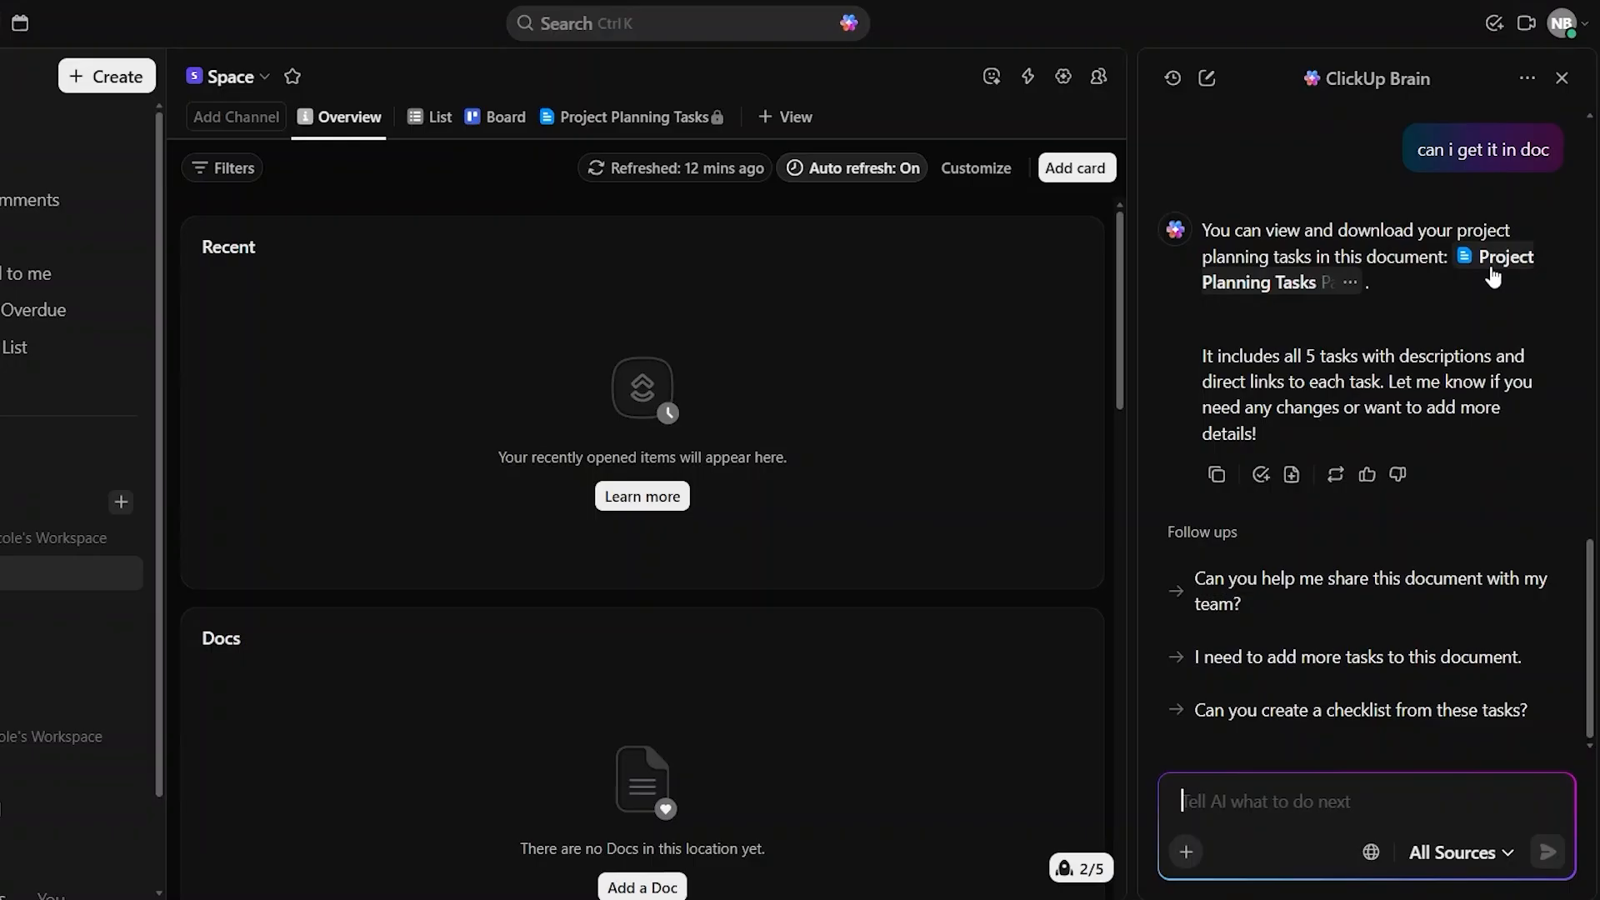
- Open the Project Planning Tasks doc linked in ClickUp Brain's reply and read through its tasks
mouse_move(1493, 266)
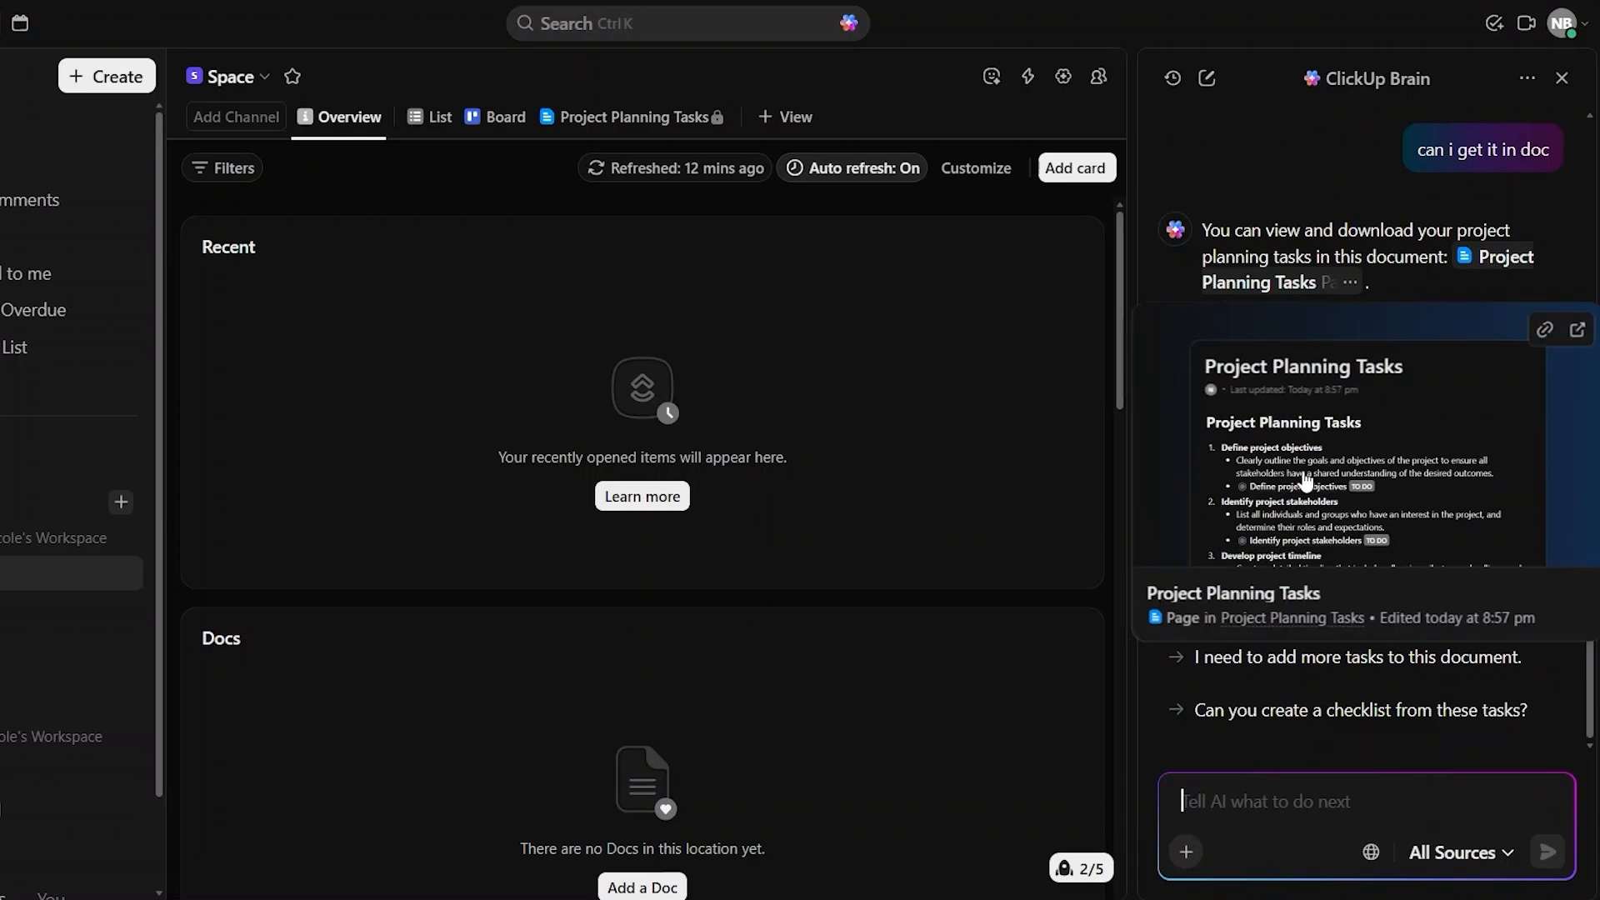
left_click(1464, 421)
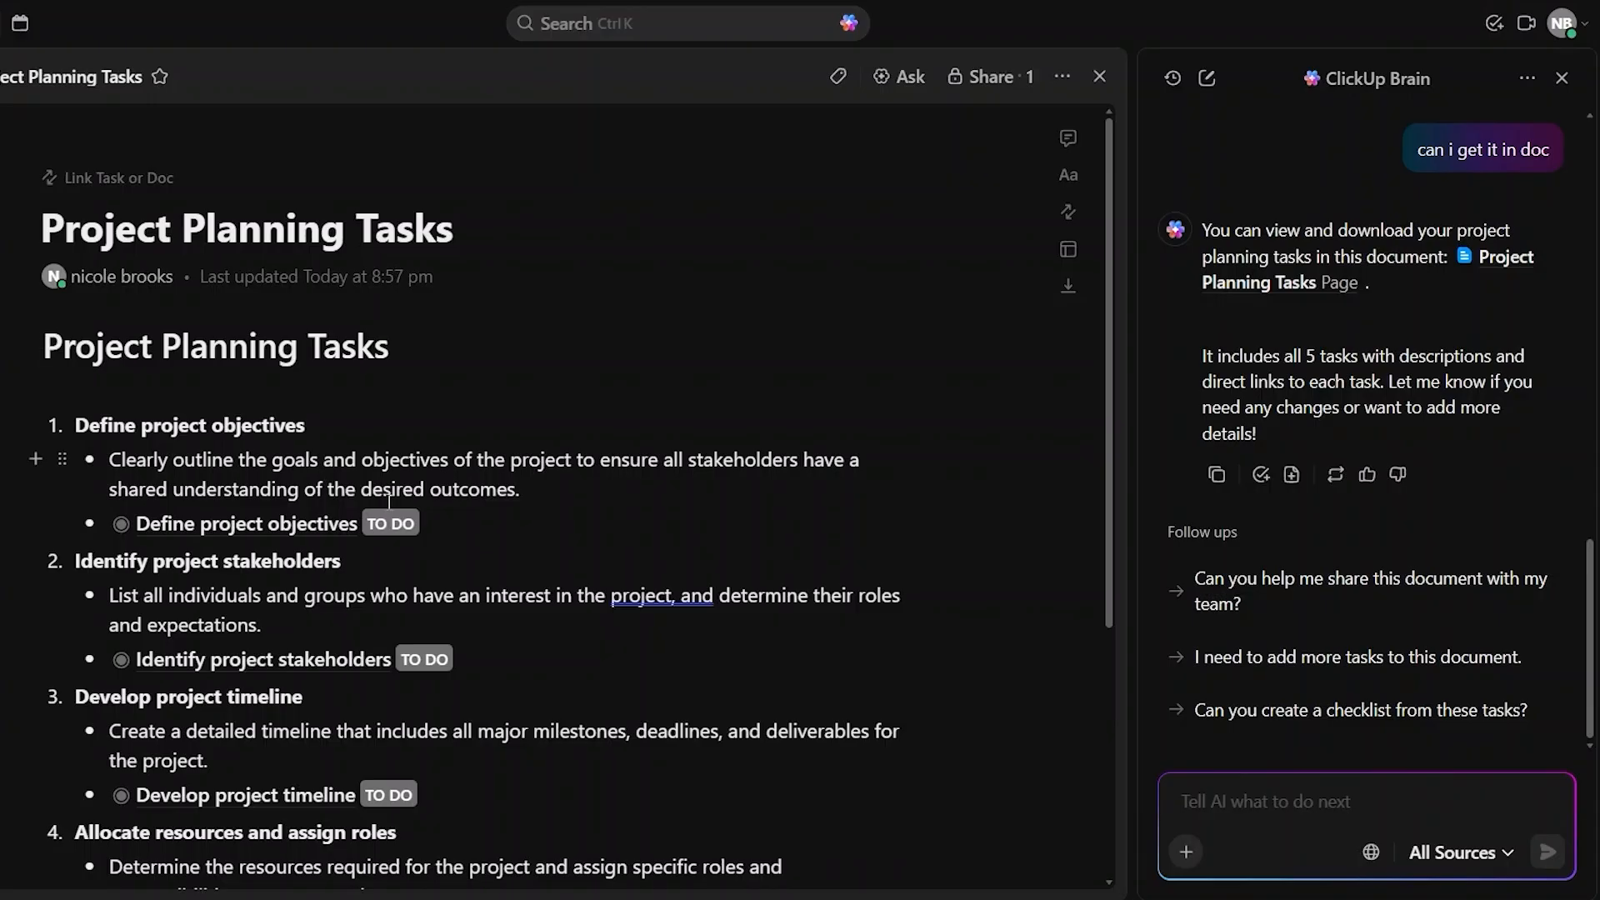
scroll(321, 525, "down", 4)
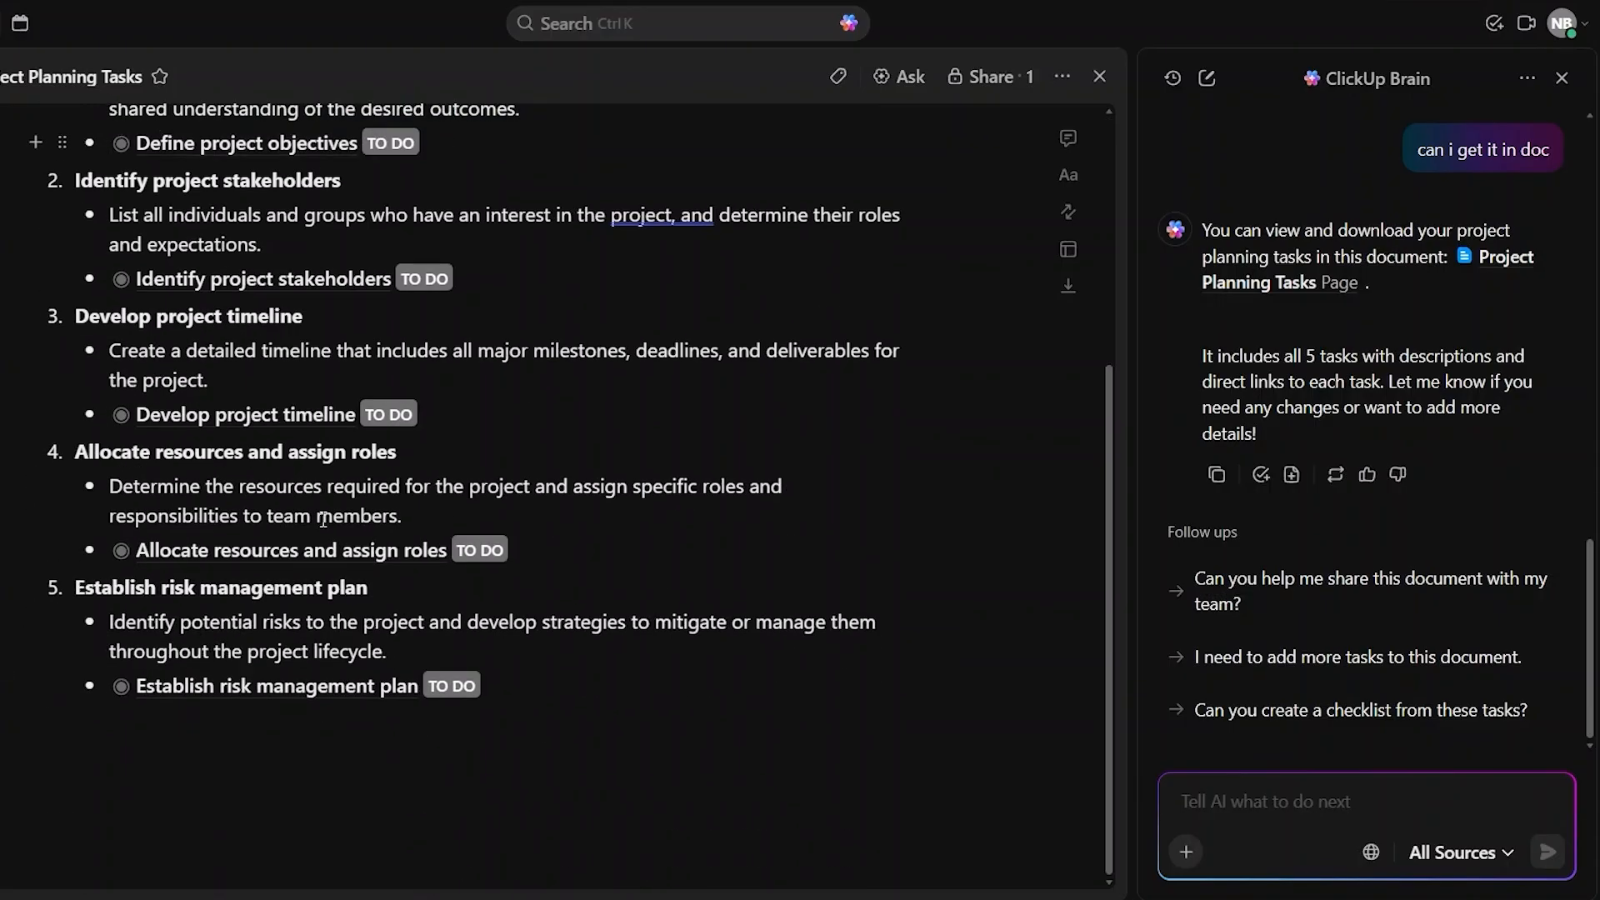
scroll(323, 518, "up", 4)
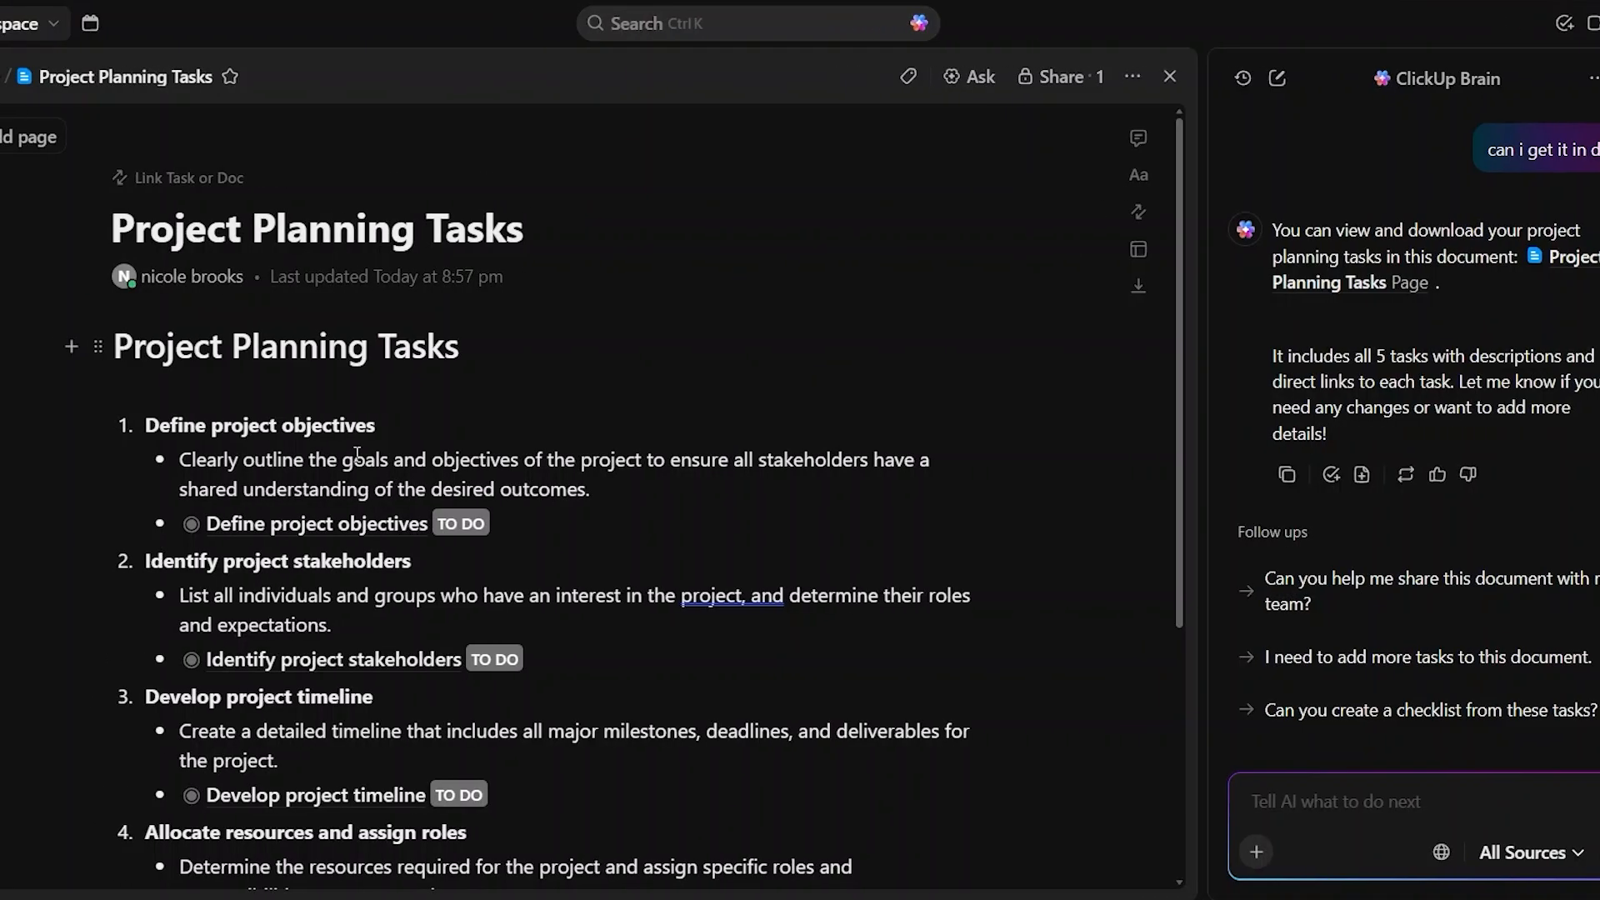
- Have ClickUp Brain improve the "Define project objectives" heading in the doc, and close its suggestion without applying it
scroll(339, 654, "down", 3)
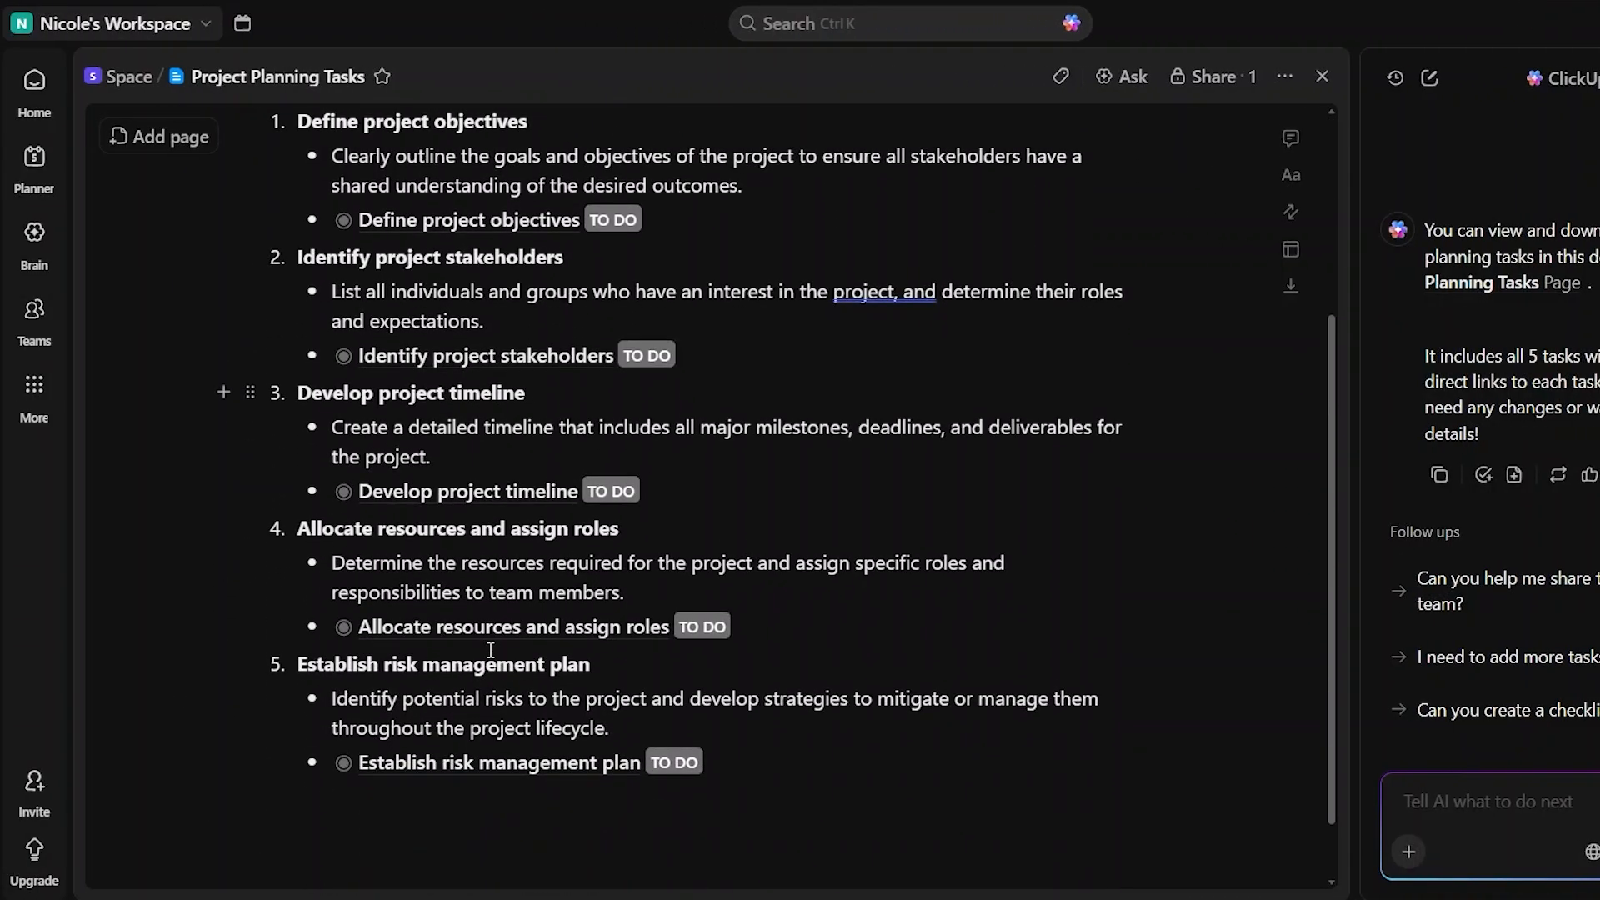
scroll(490, 650, "up", 3)
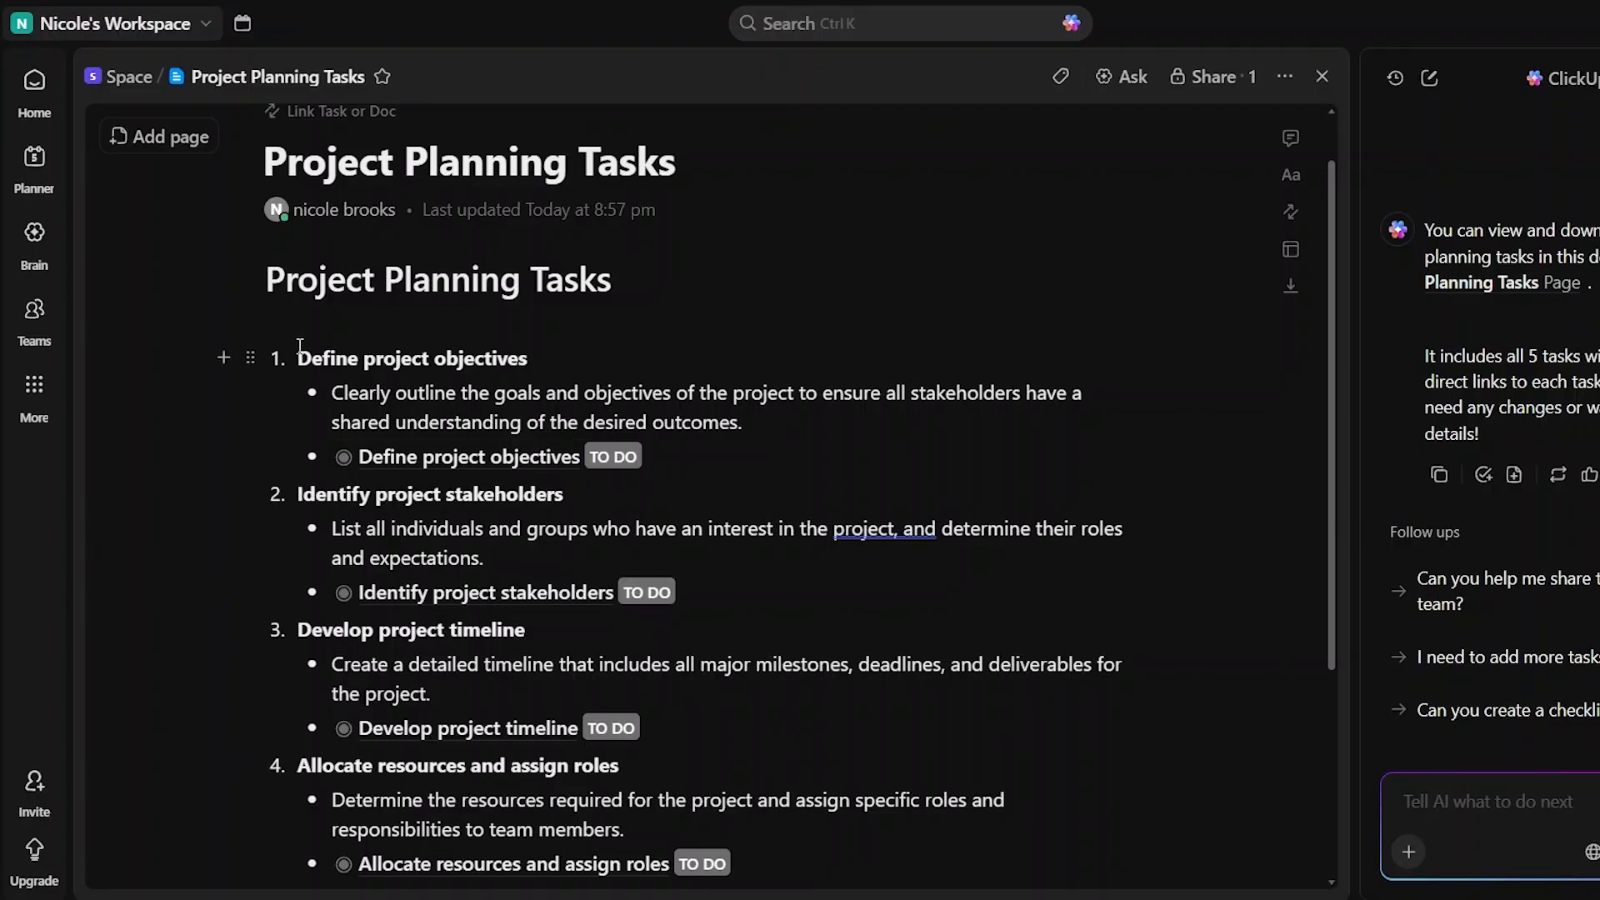
left_click_drag(298, 356, 428, 362)
left_click_drag(305, 353, 528, 358)
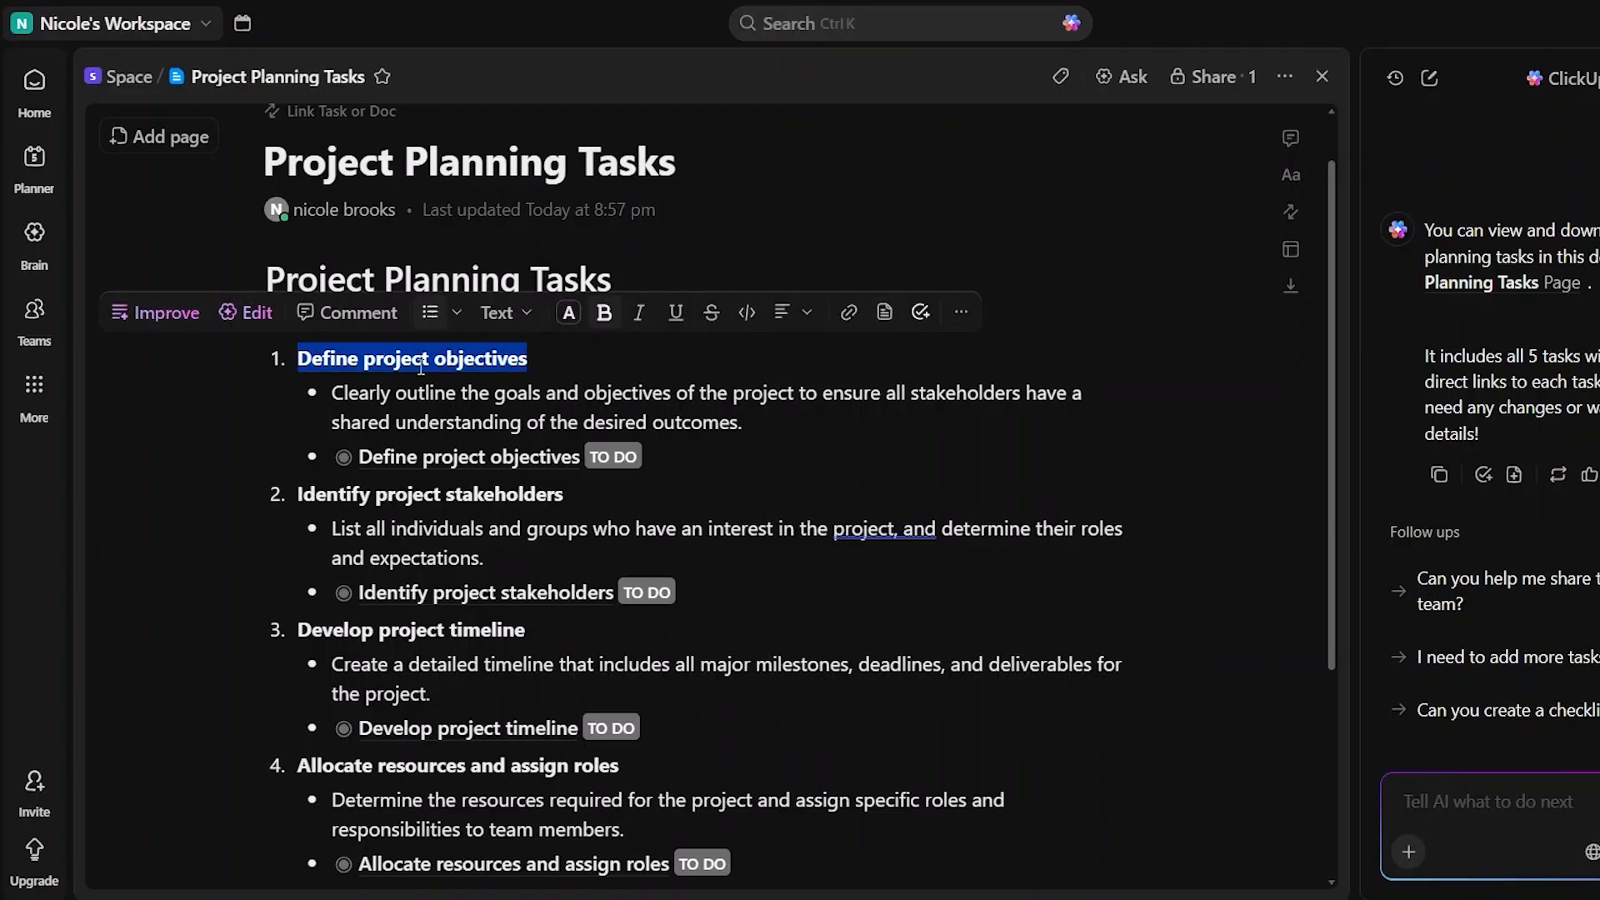
left_click(160, 314)
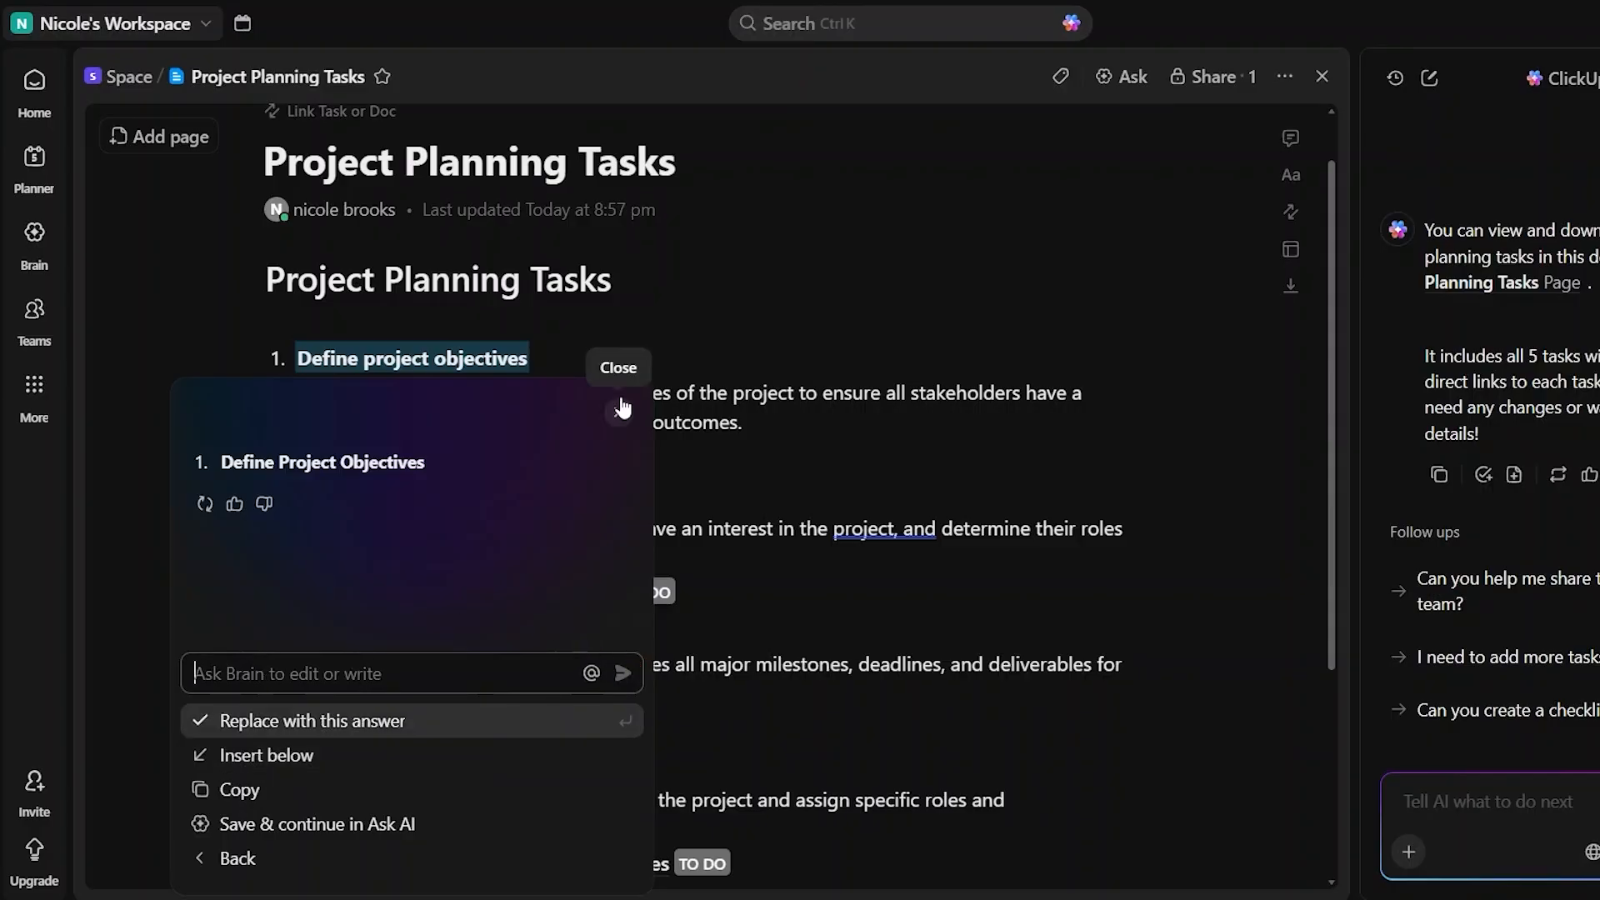
left_click(621, 414)
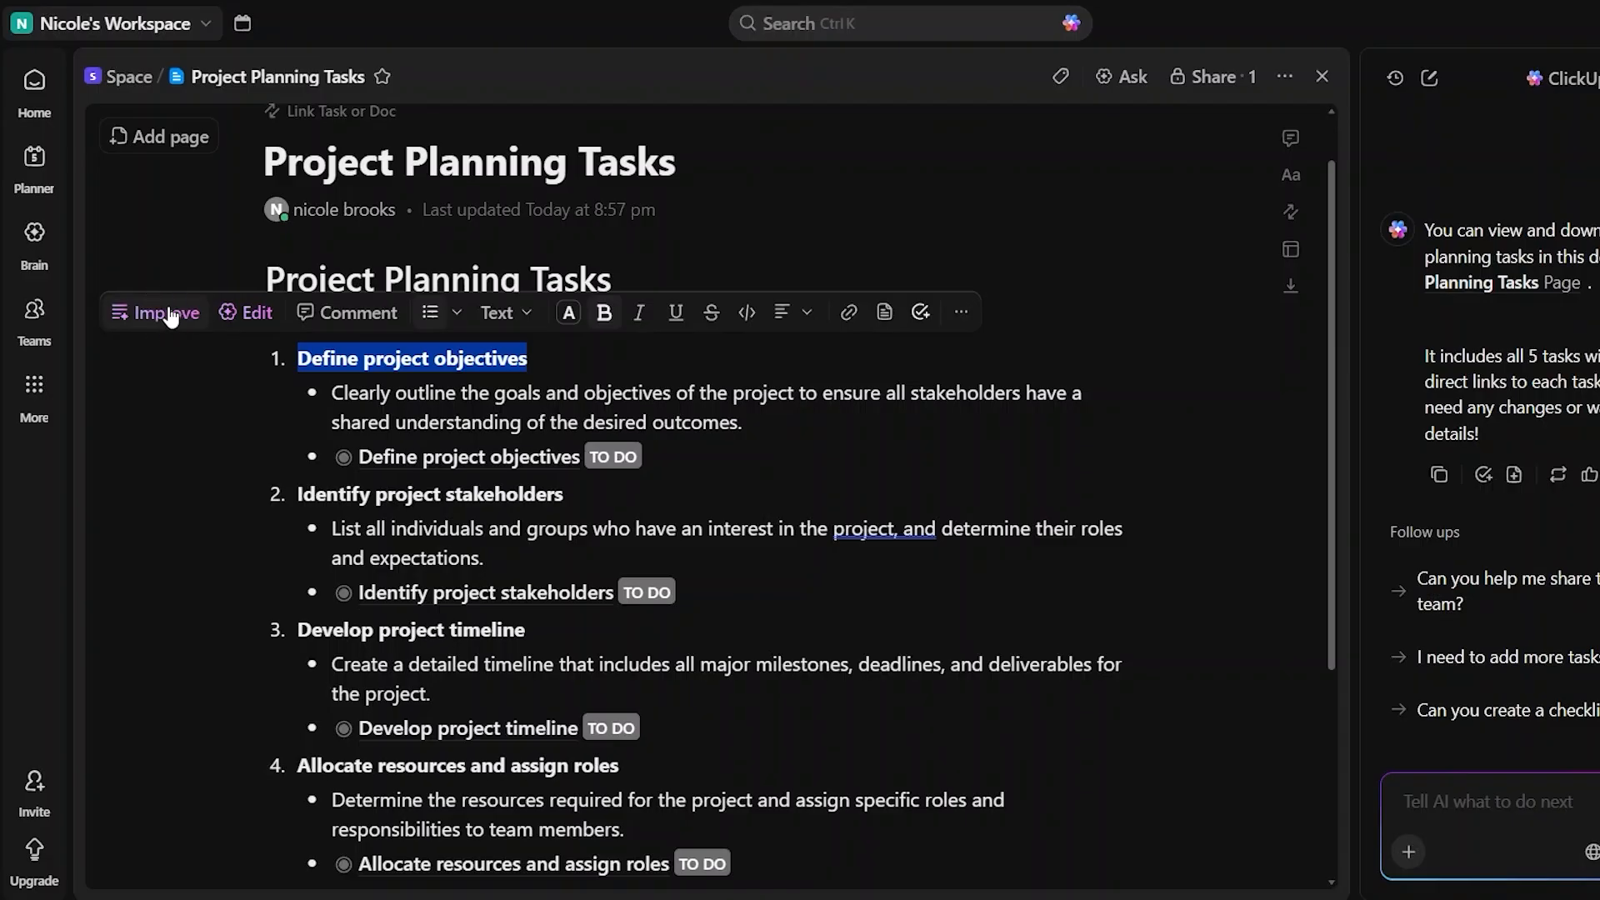
- Review ClickUp Brain's writing edit options for the "Define project objectives" heading, from Improve writing to Translate, and close them unused
left_click(256, 314)
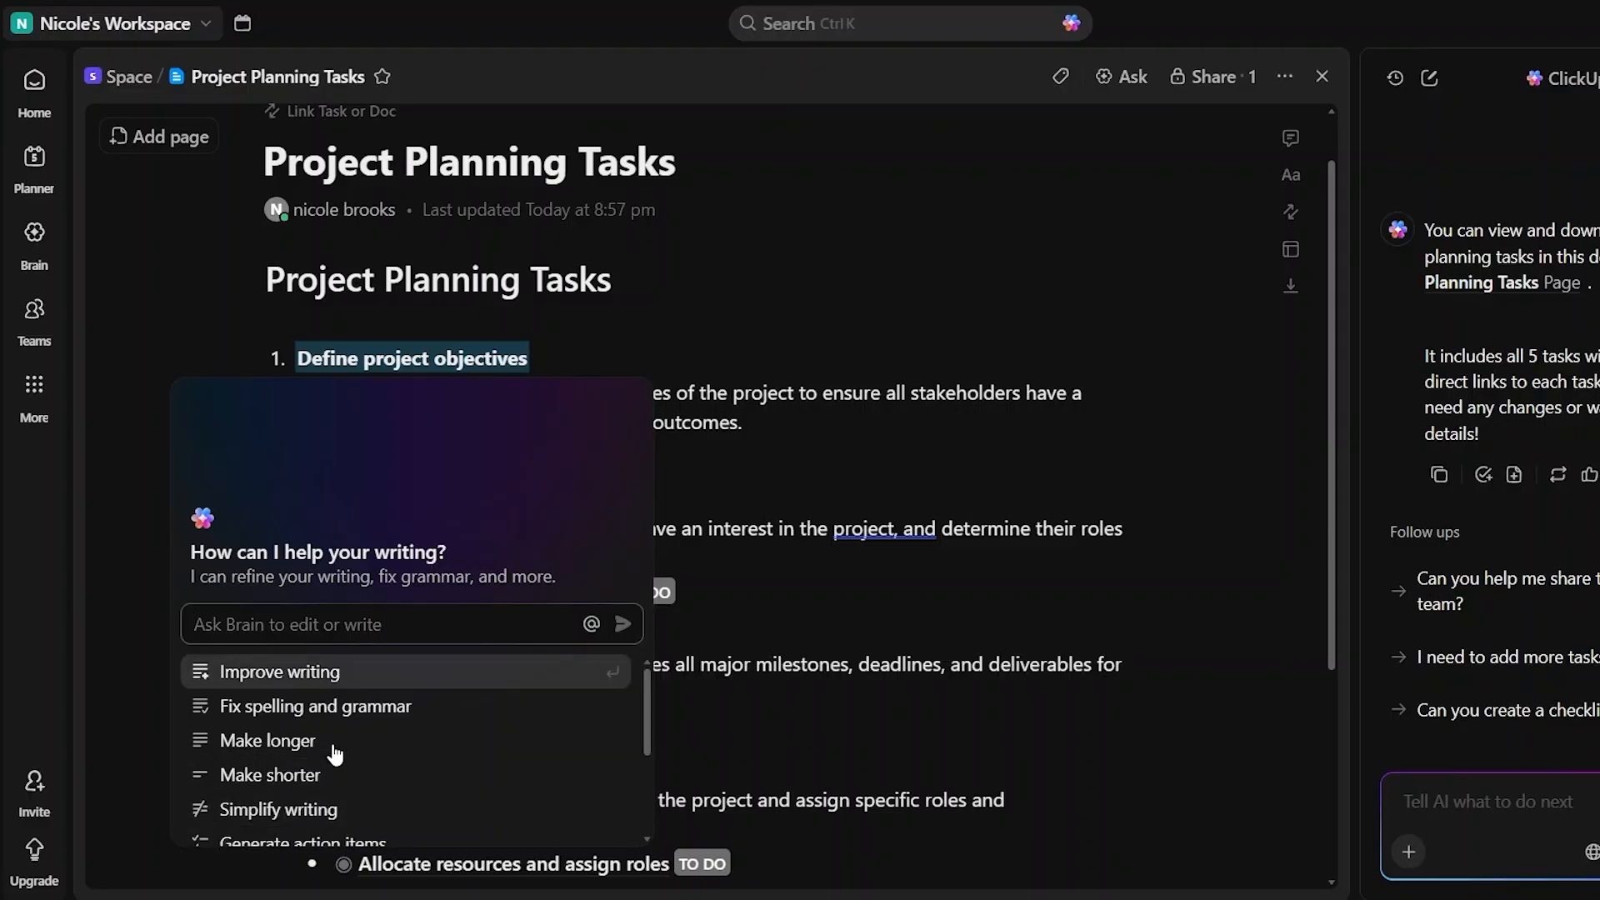
scroll(333, 832, "down", 1)
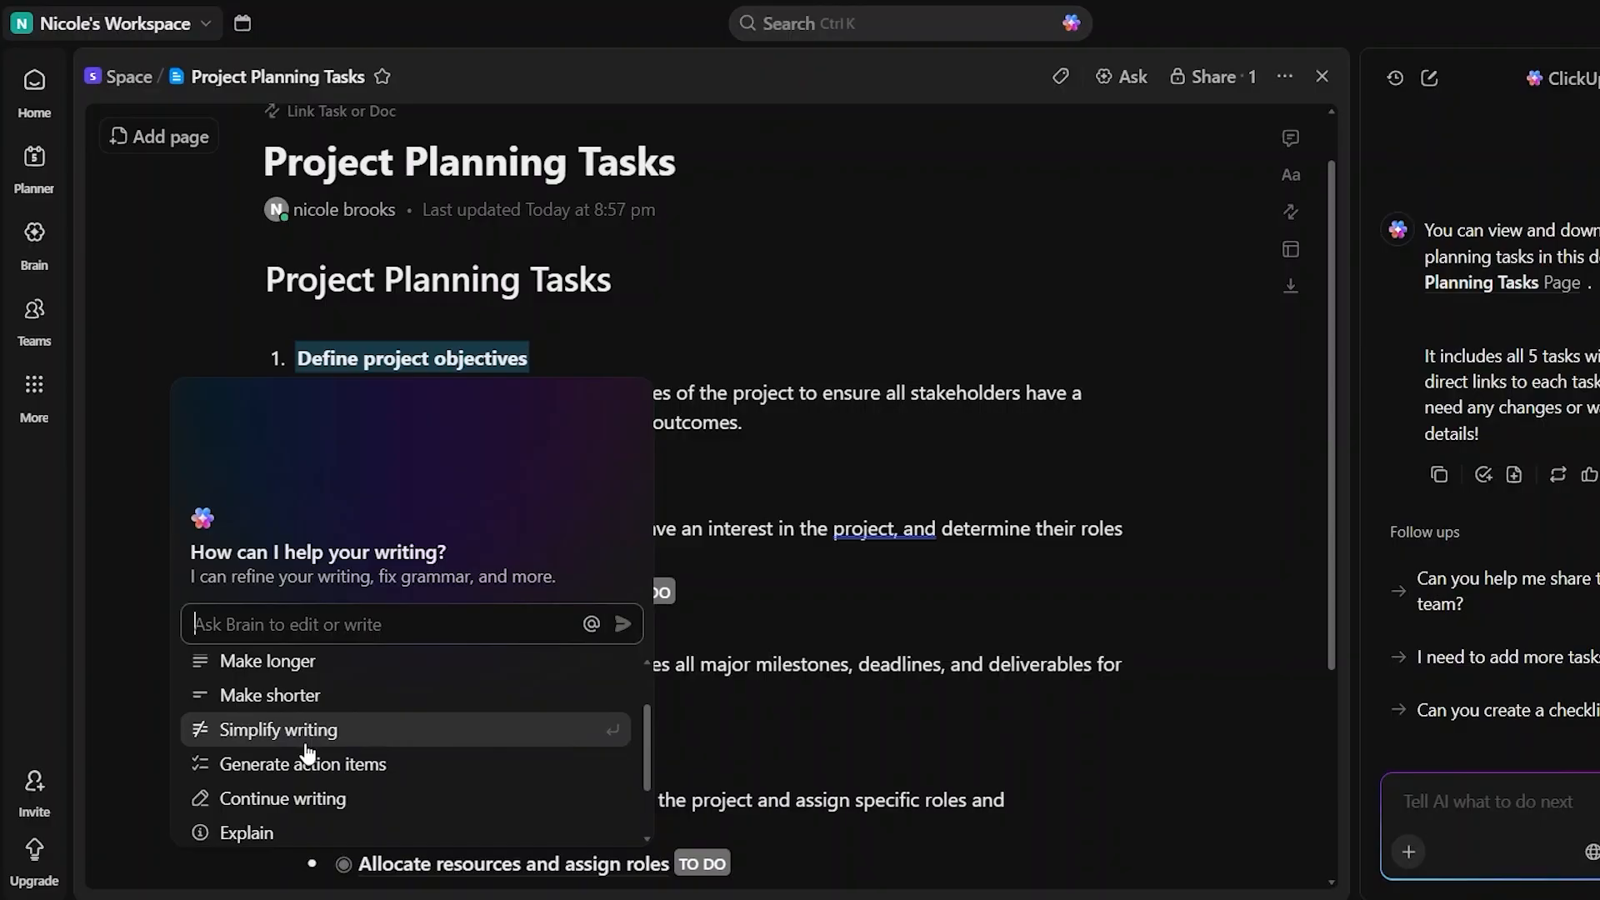
scroll(308, 753, "up", 1)
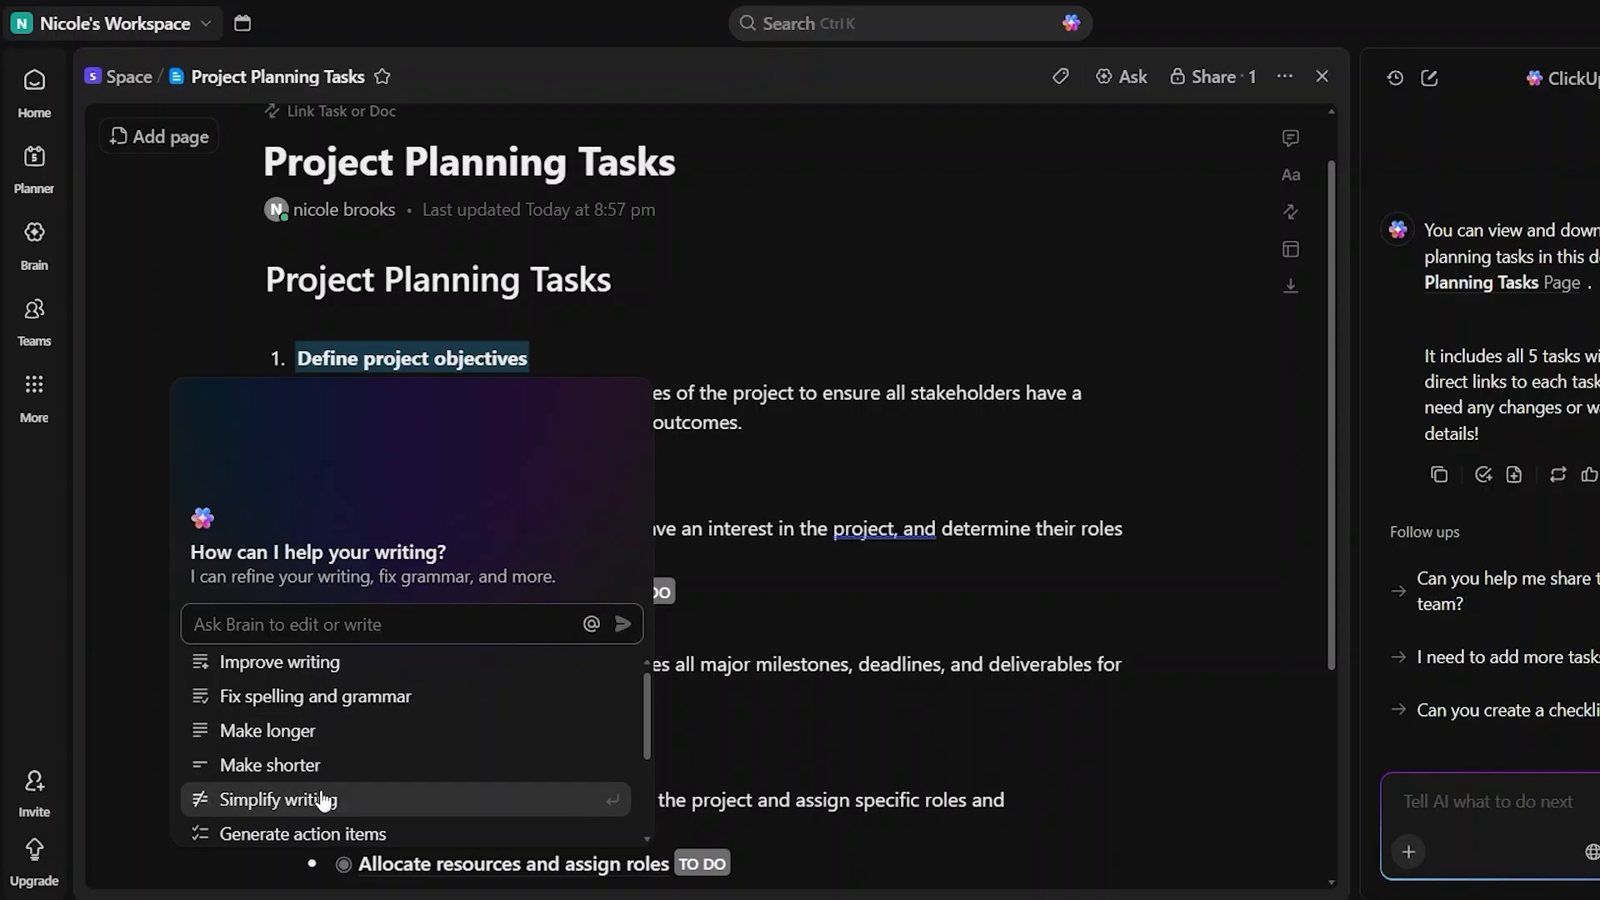
scroll(314, 799, "down", 3)
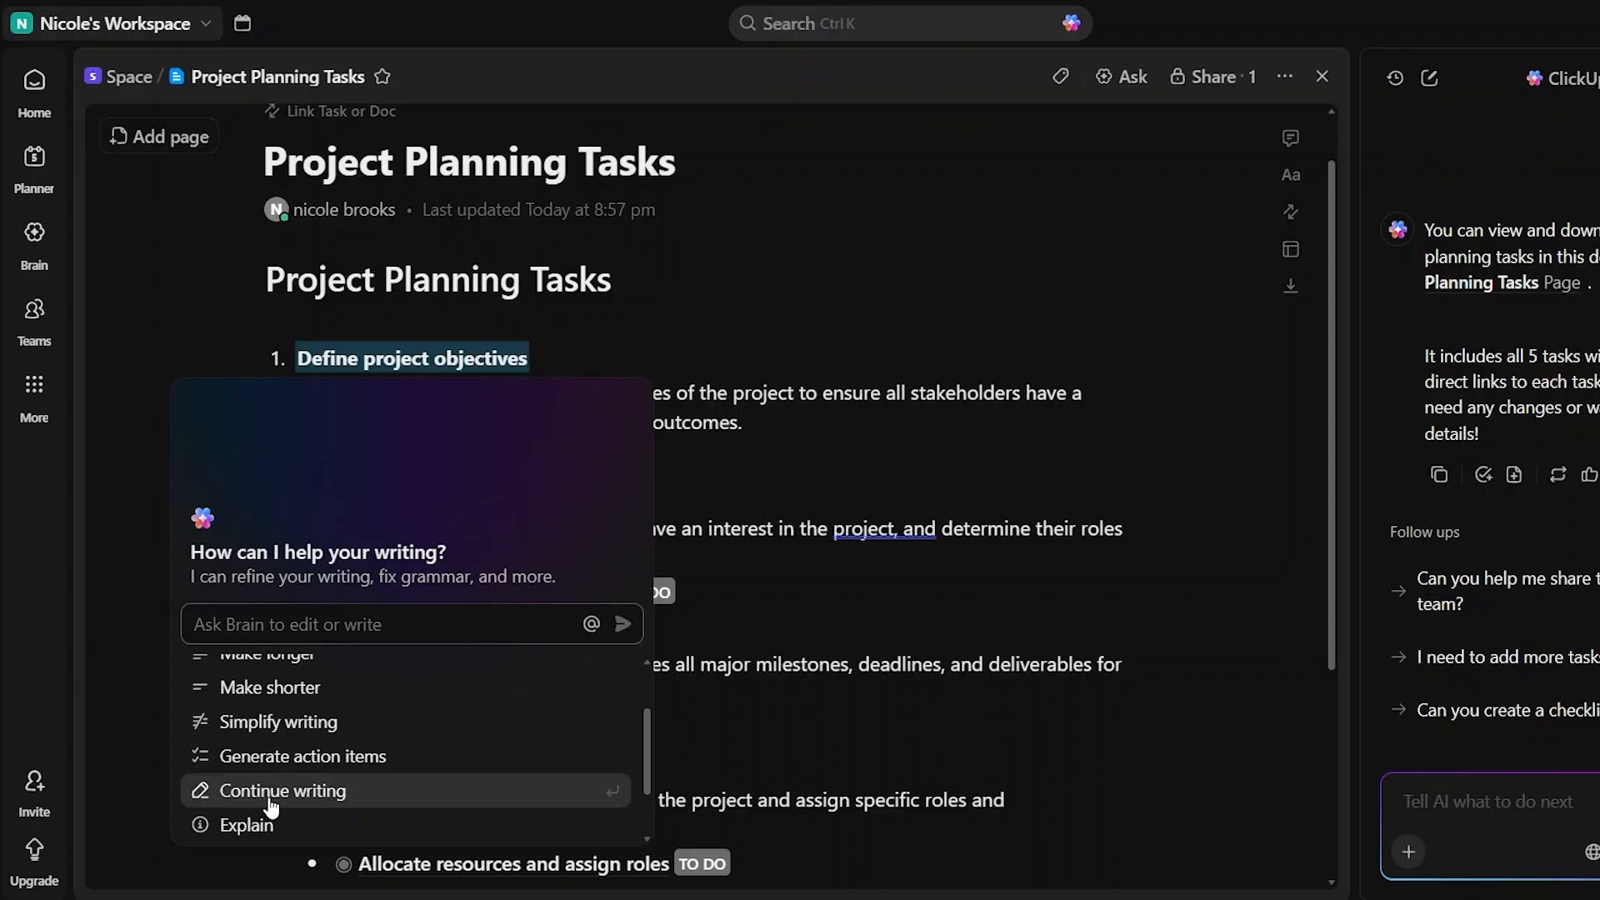
scroll(267, 808, "down", 2)
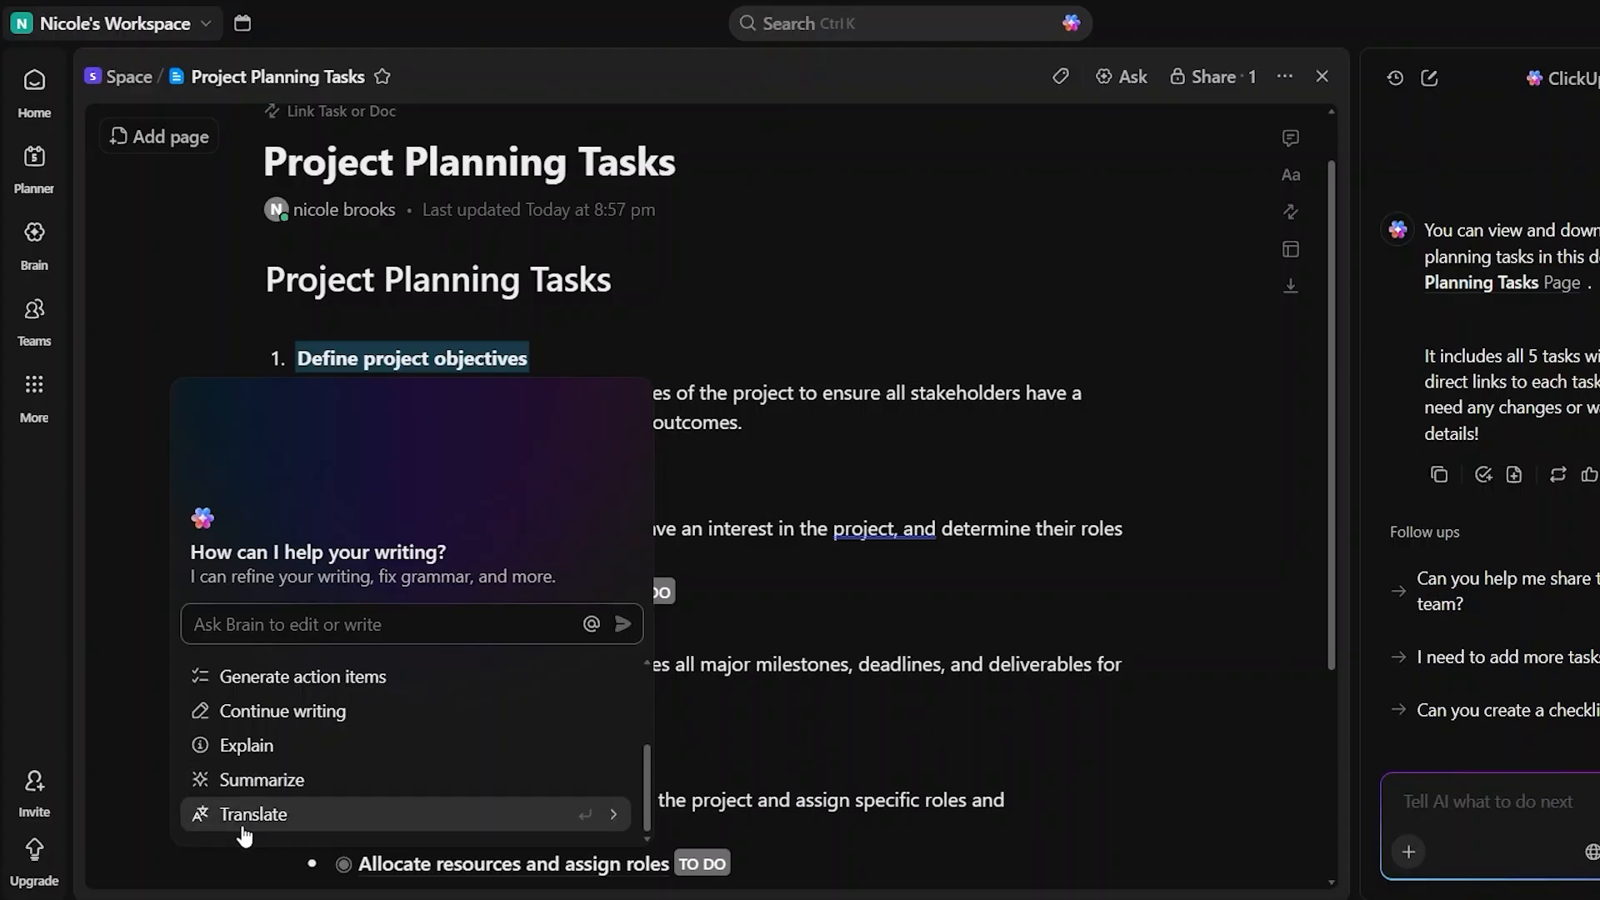
scroll(409, 759, "up", 2)
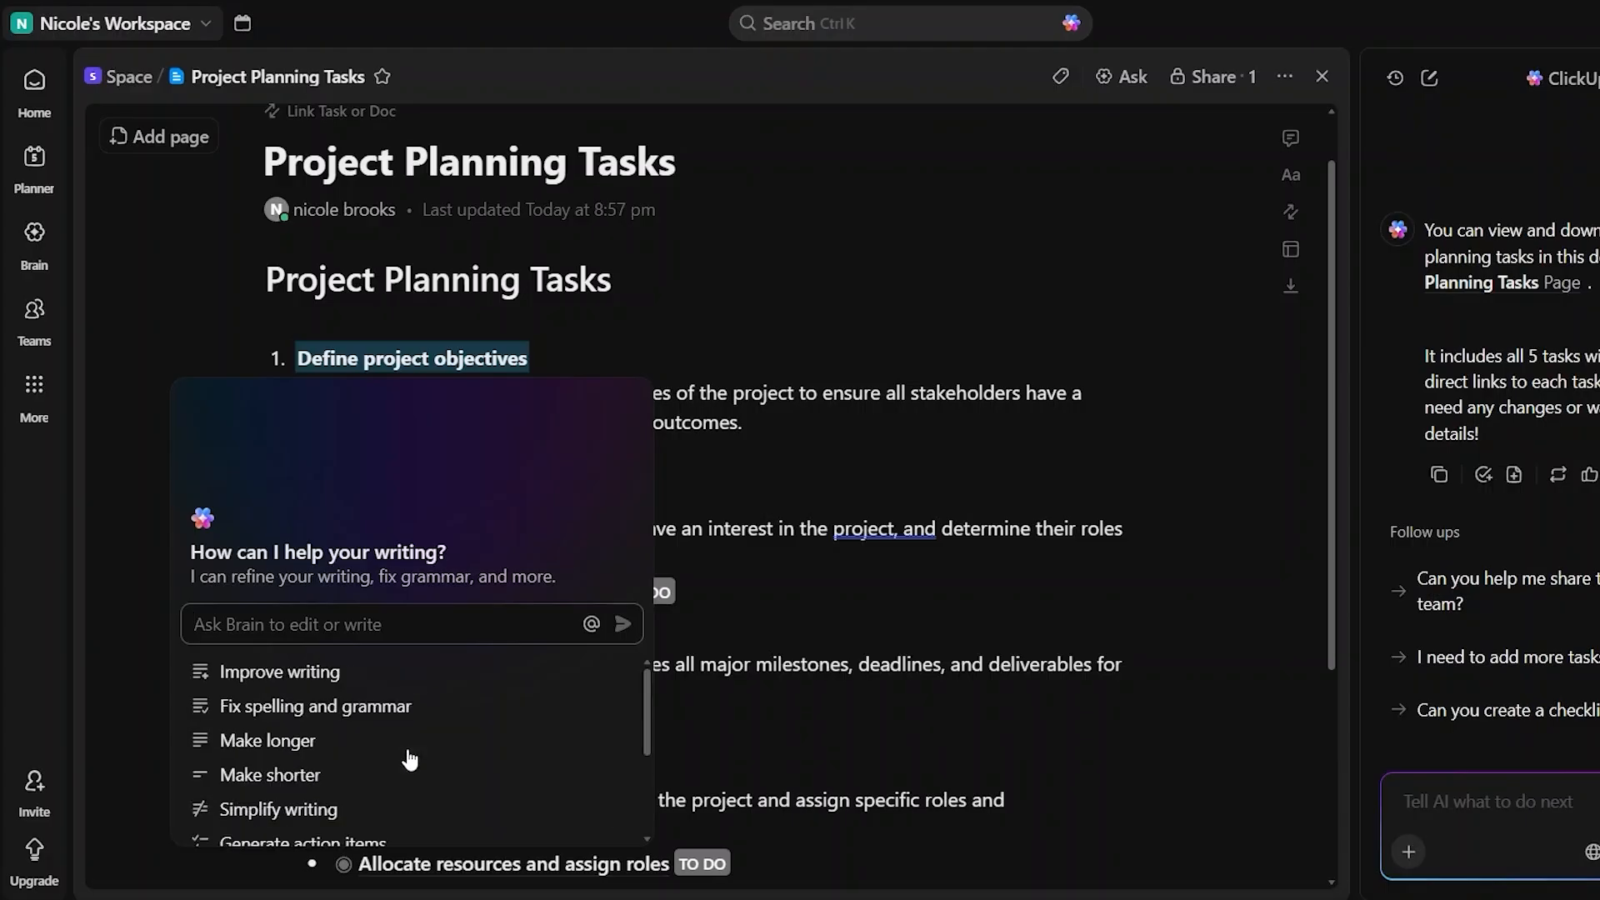
scroll(409, 760, "down", 3)
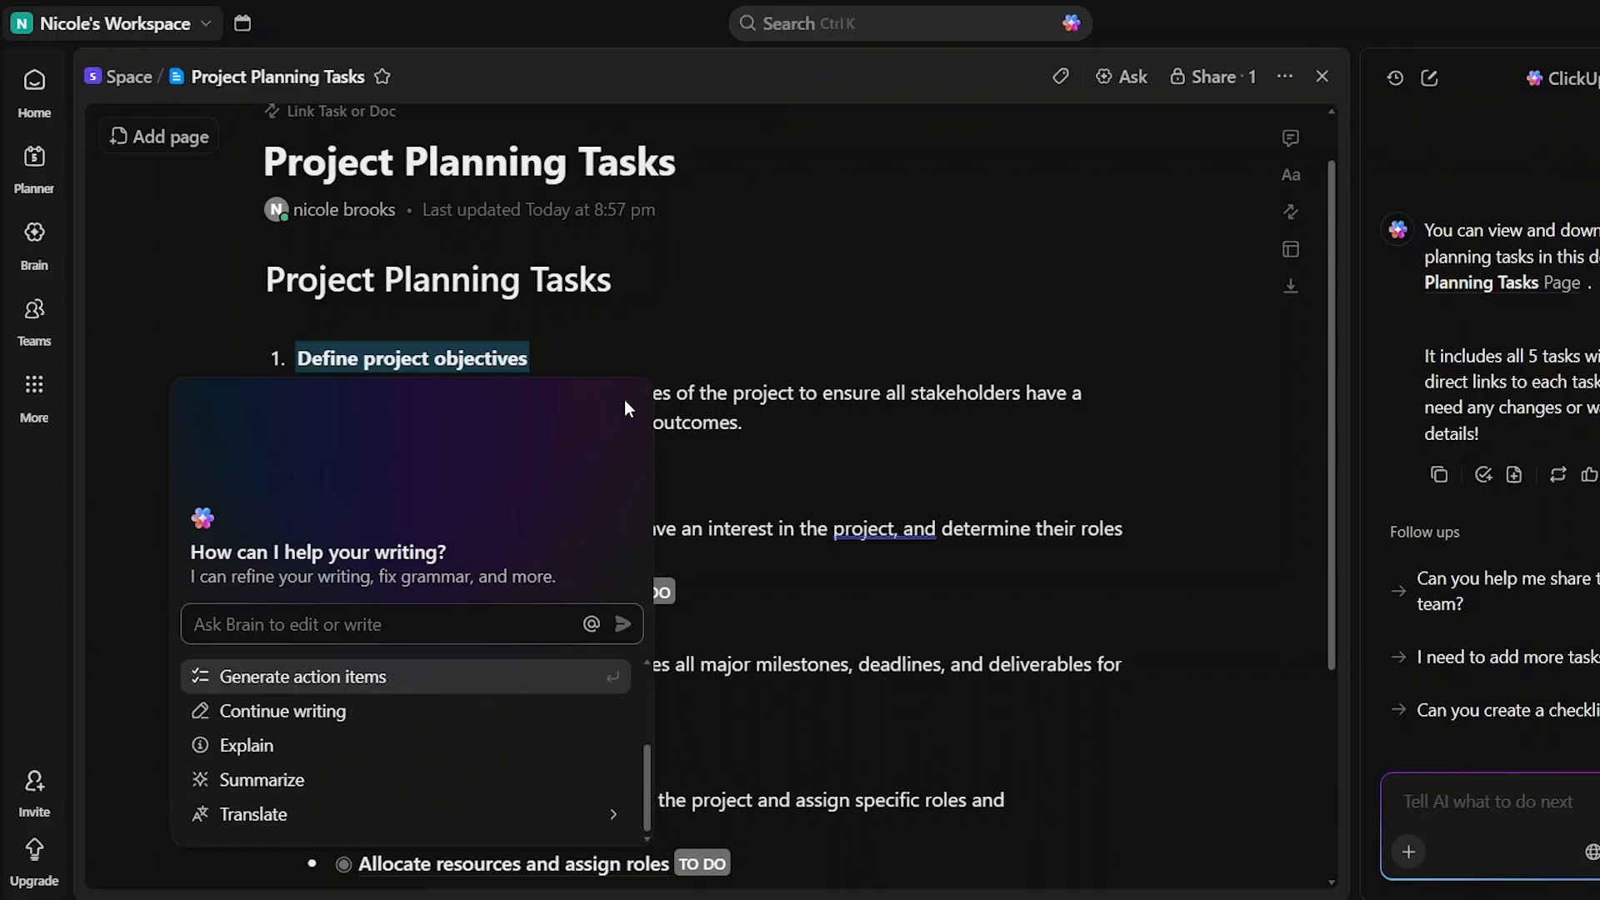
key("Escape")
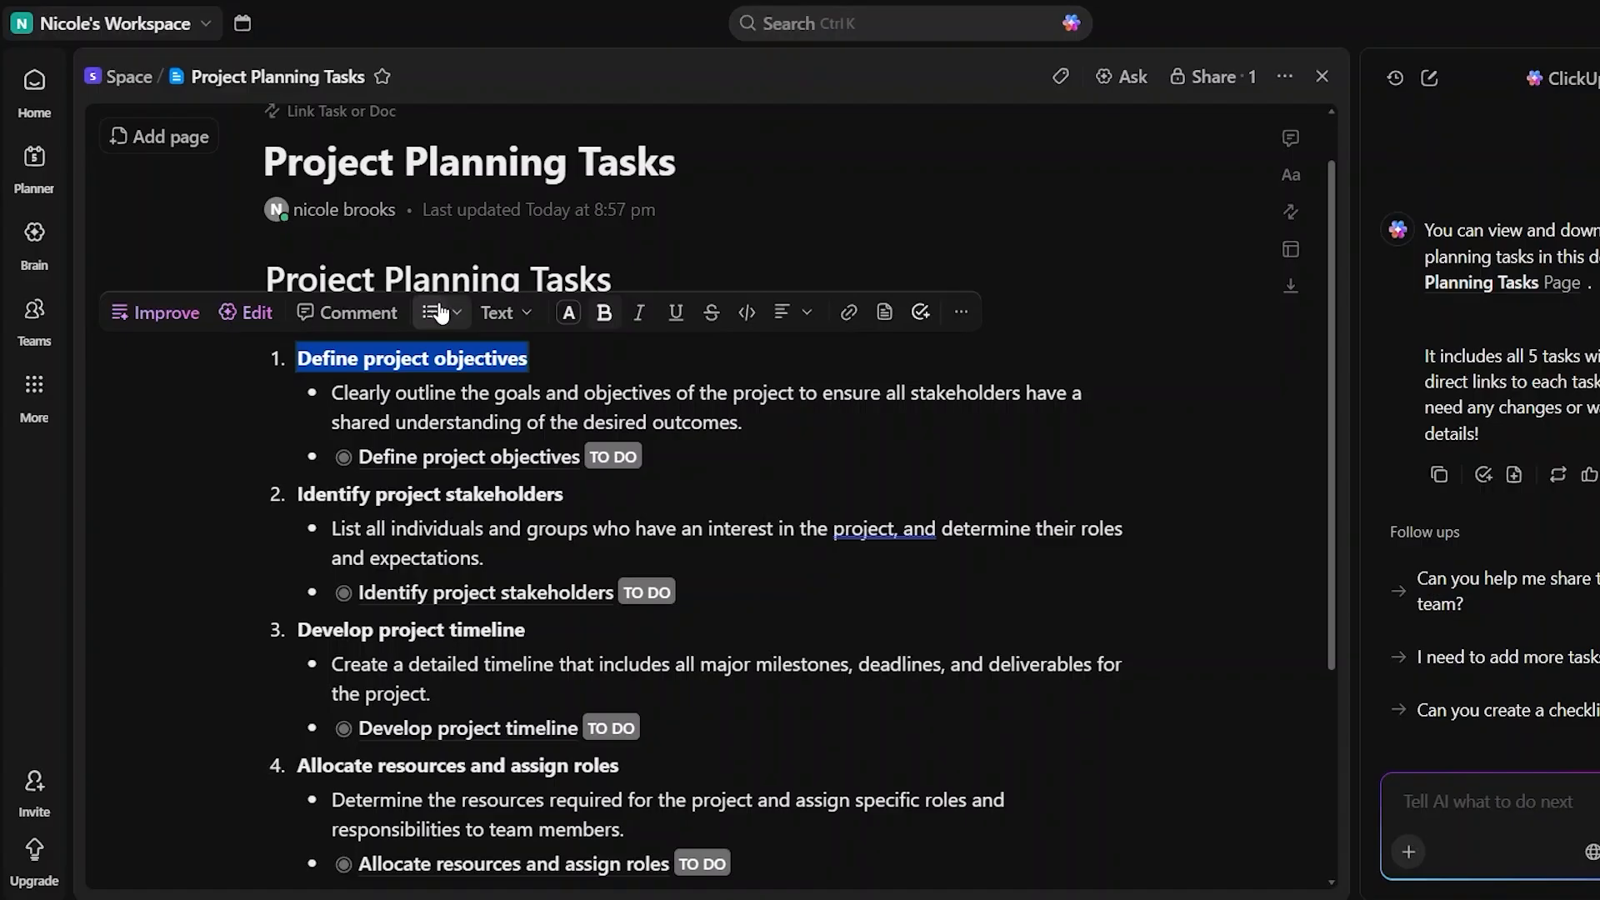
- Examine the text style options for the "Define project objectives" heading, including Banners and Quote, without applying any
left_click(518, 320)
left_click(518, 320)
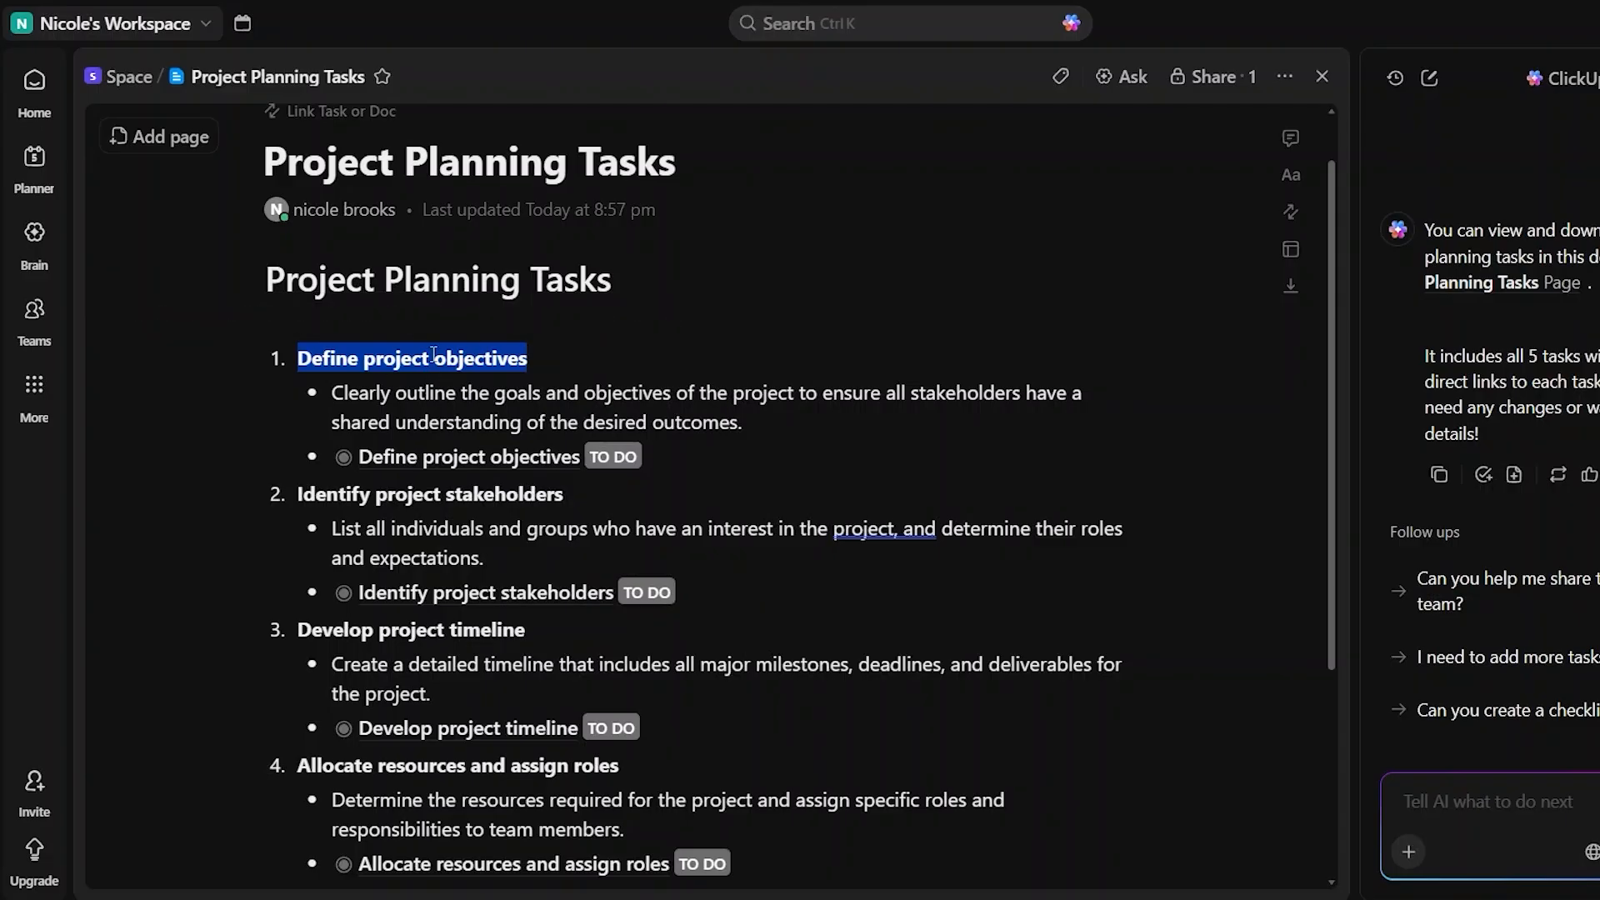
left_click_drag(294, 357, 517, 353)
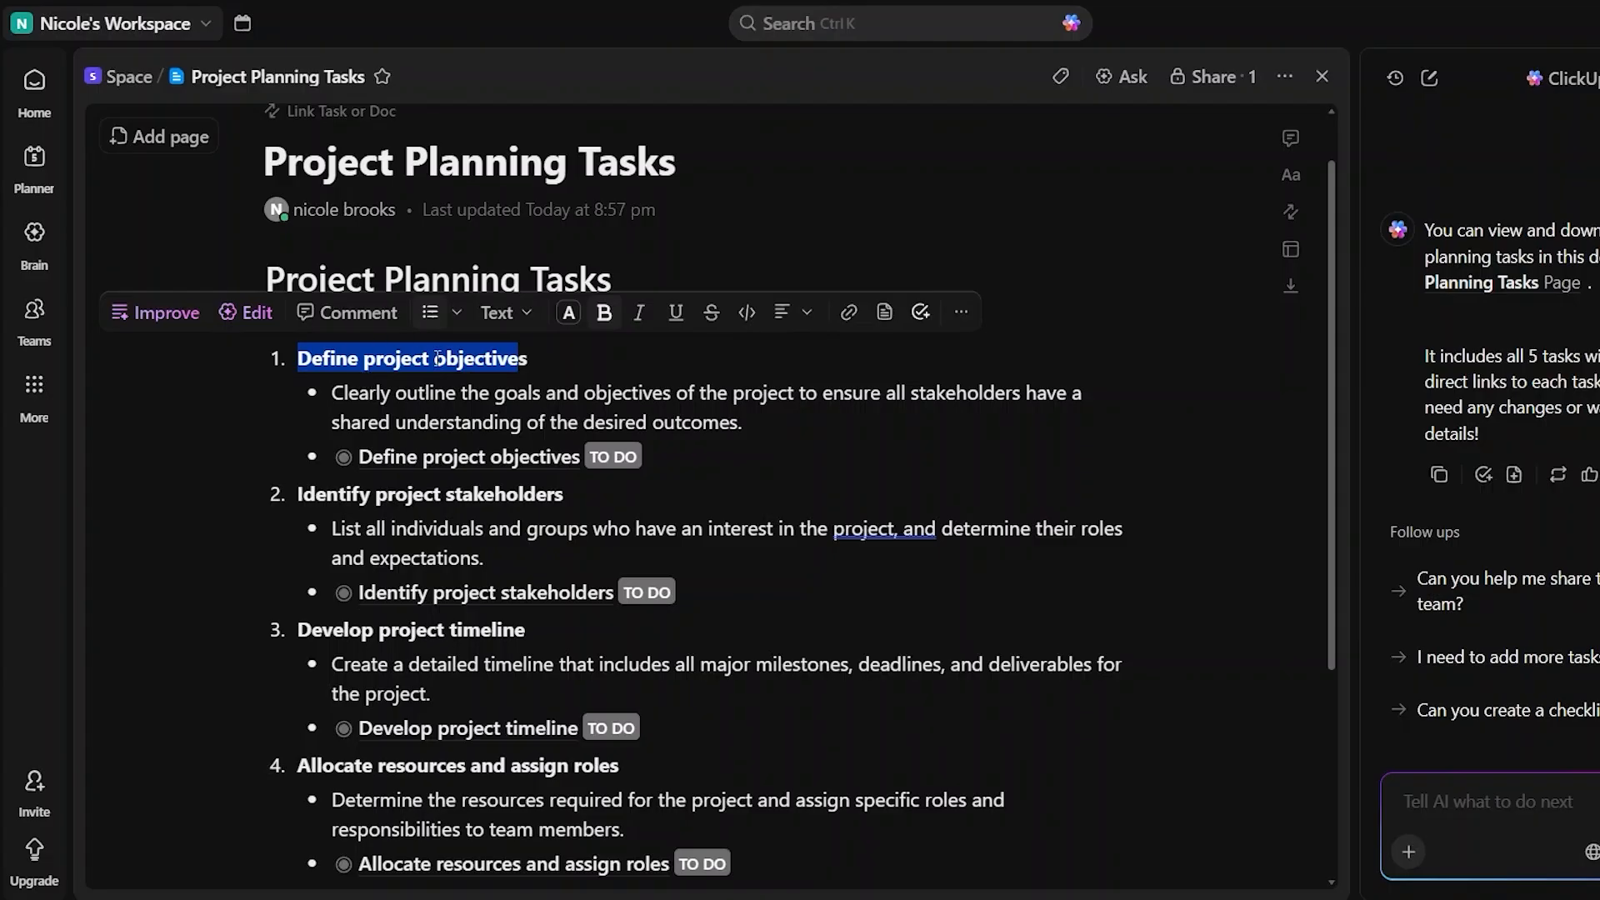
left_click(525, 314)
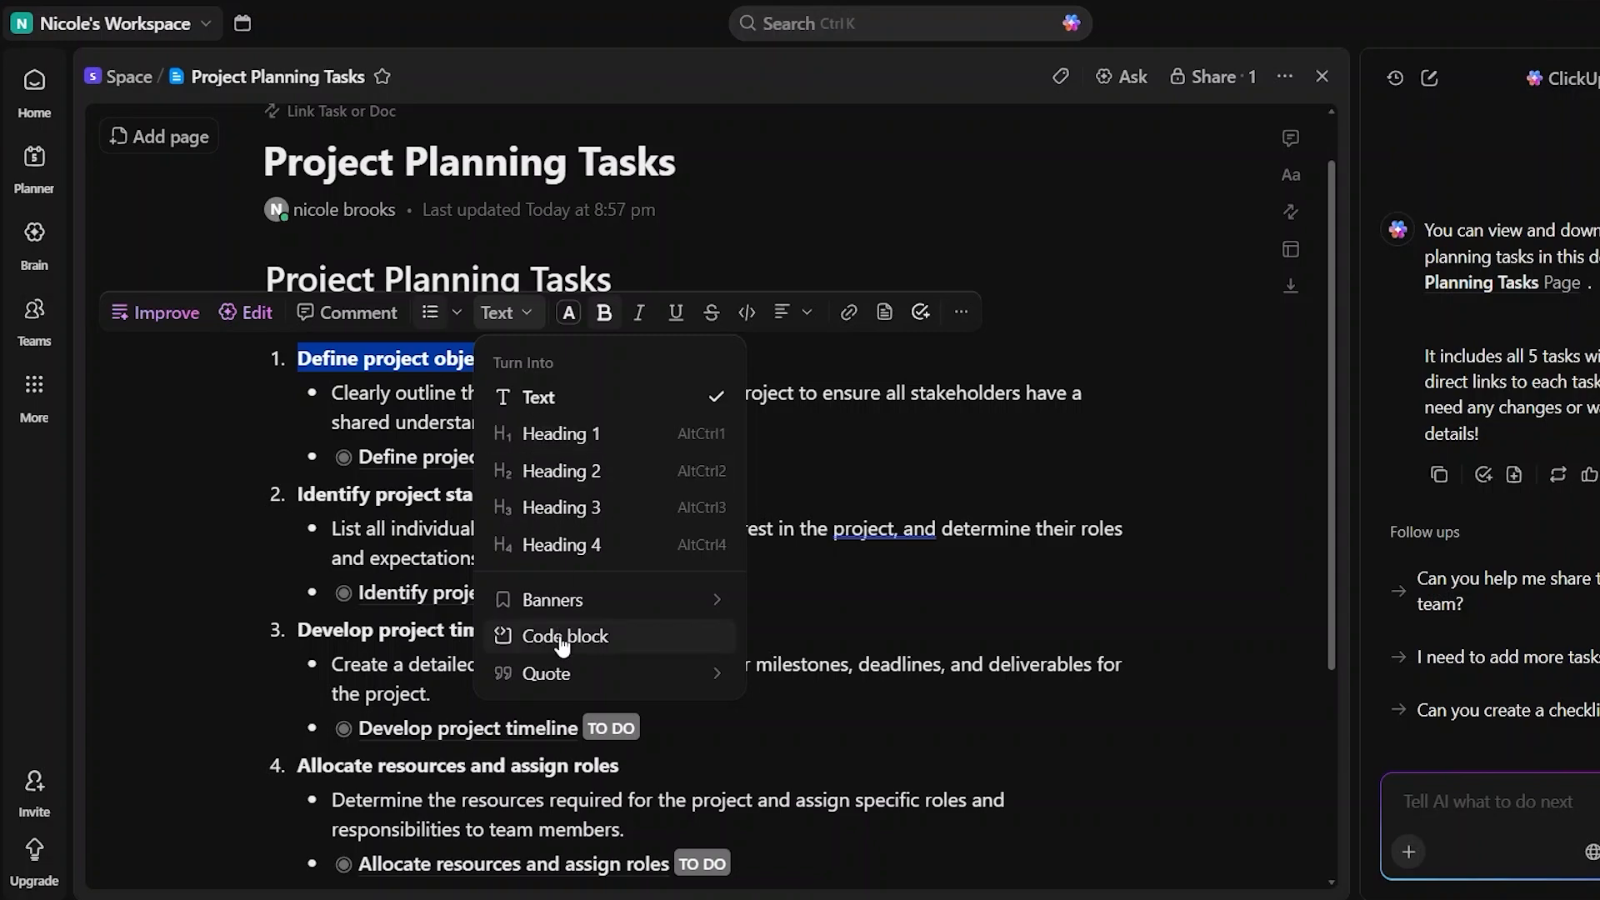
mouse_move(587, 606)
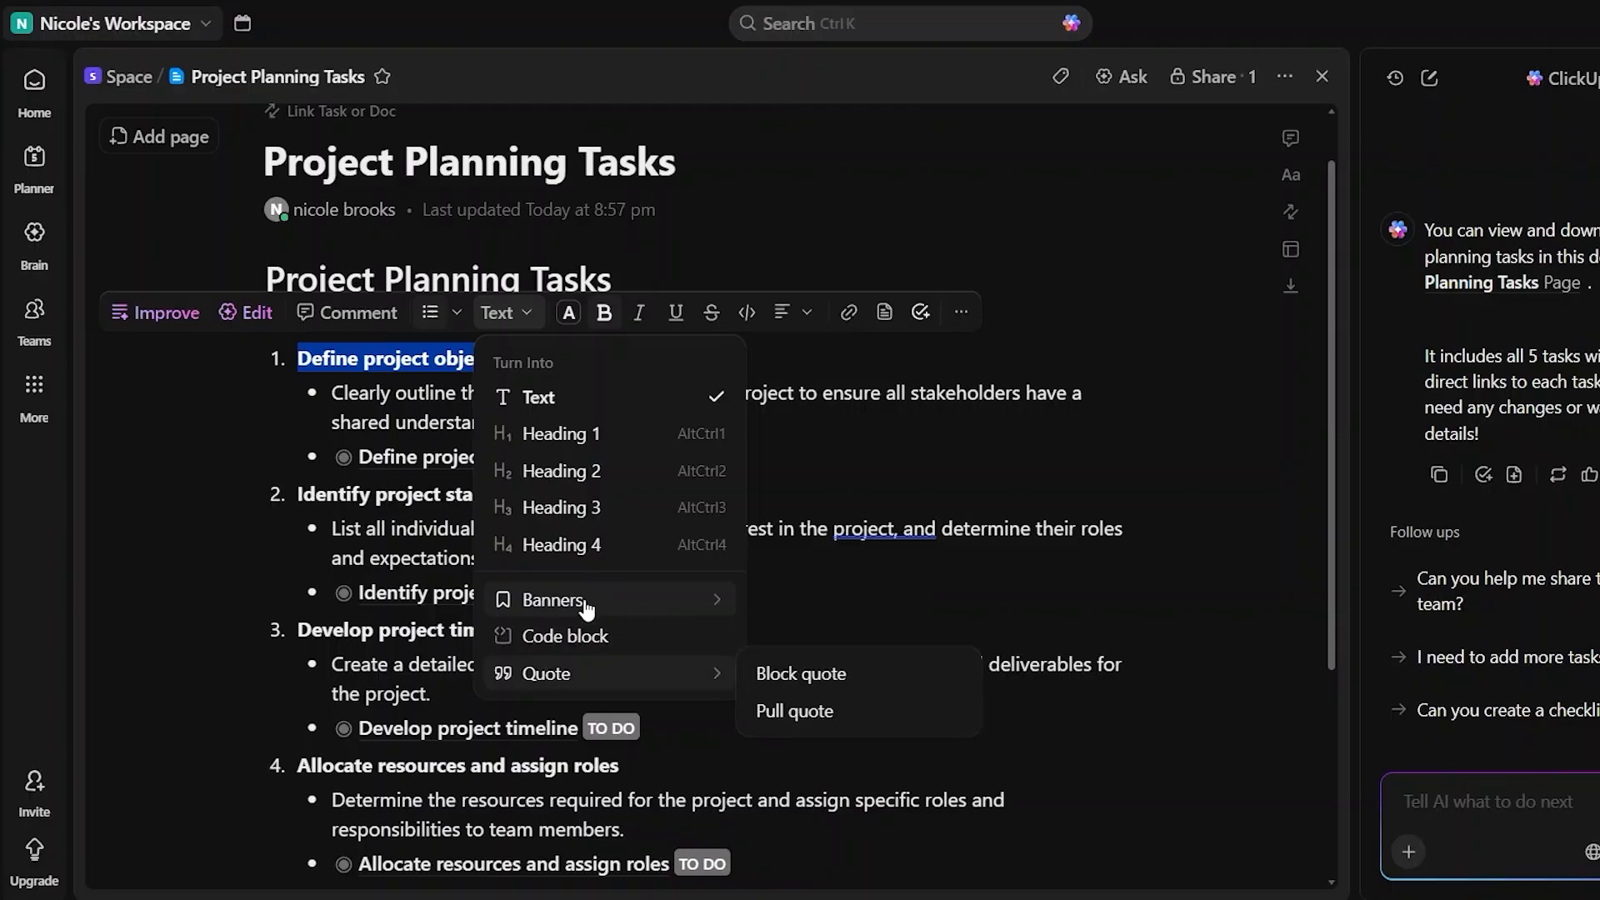
mouse_move(543, 679)
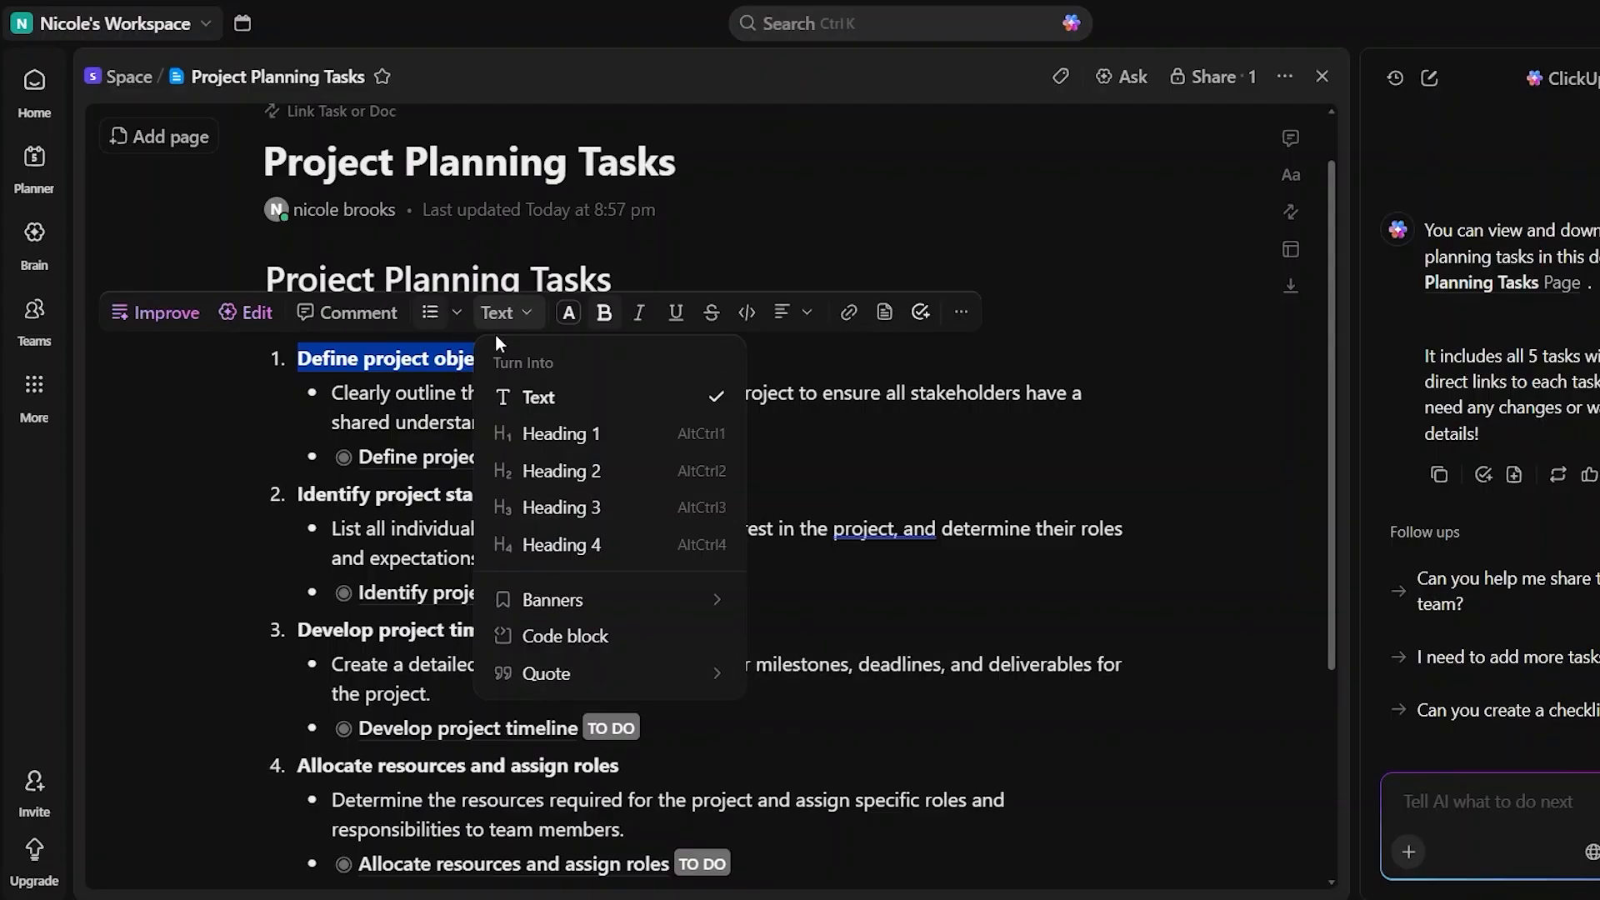
left_click(528, 358)
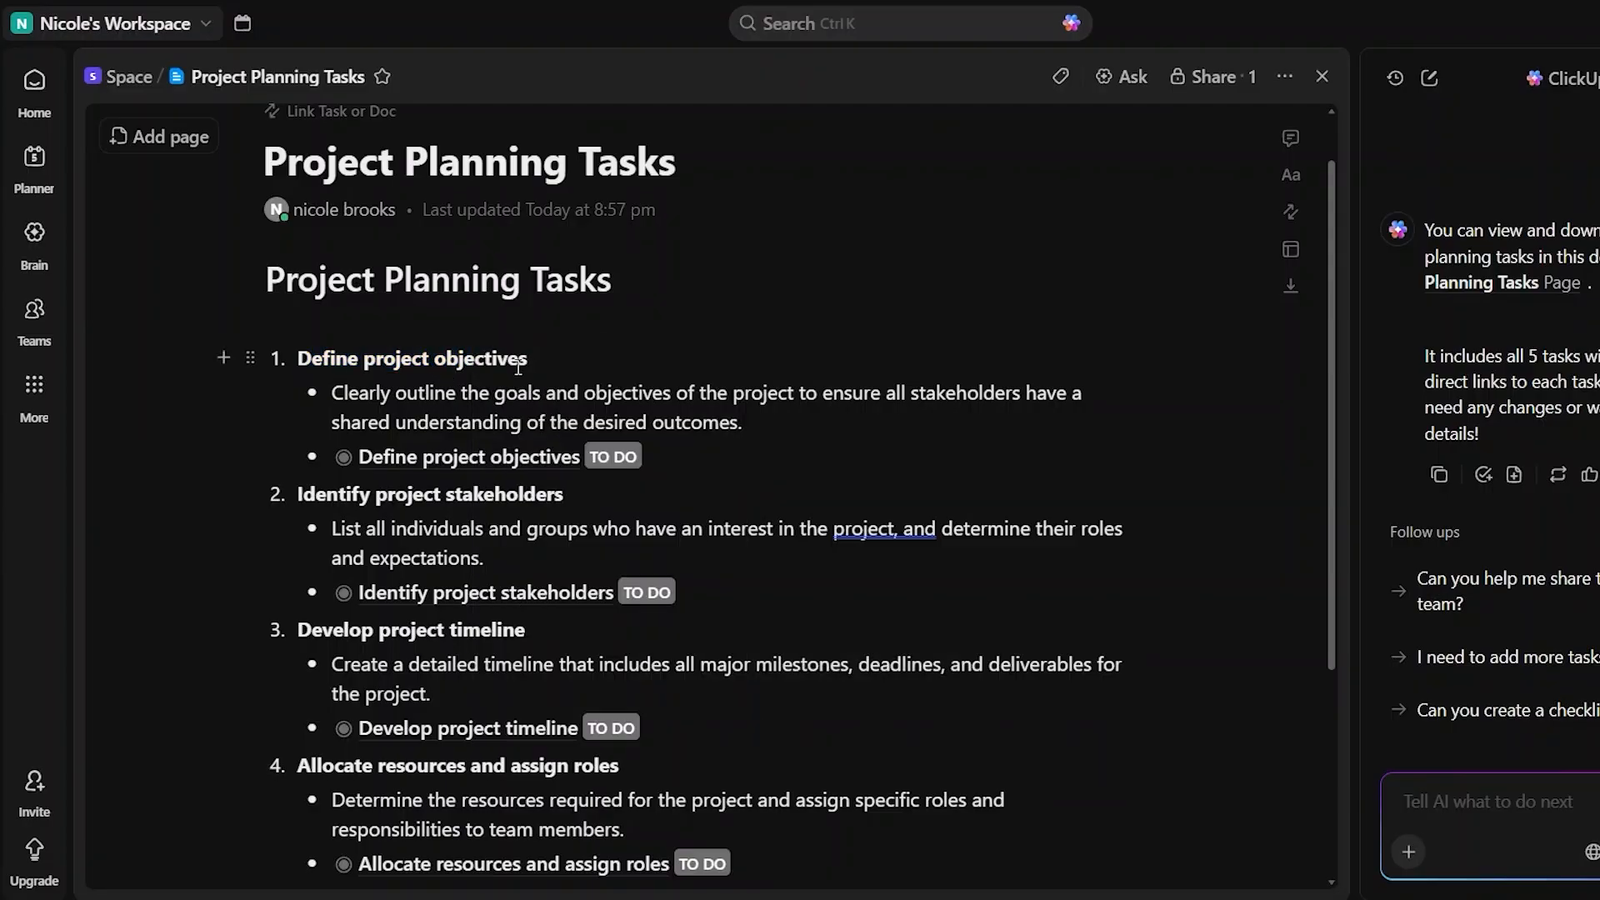
- Start creating a task from the full "Define project objectives" heading text in the doc
left_click_drag(528, 358, 295, 355)
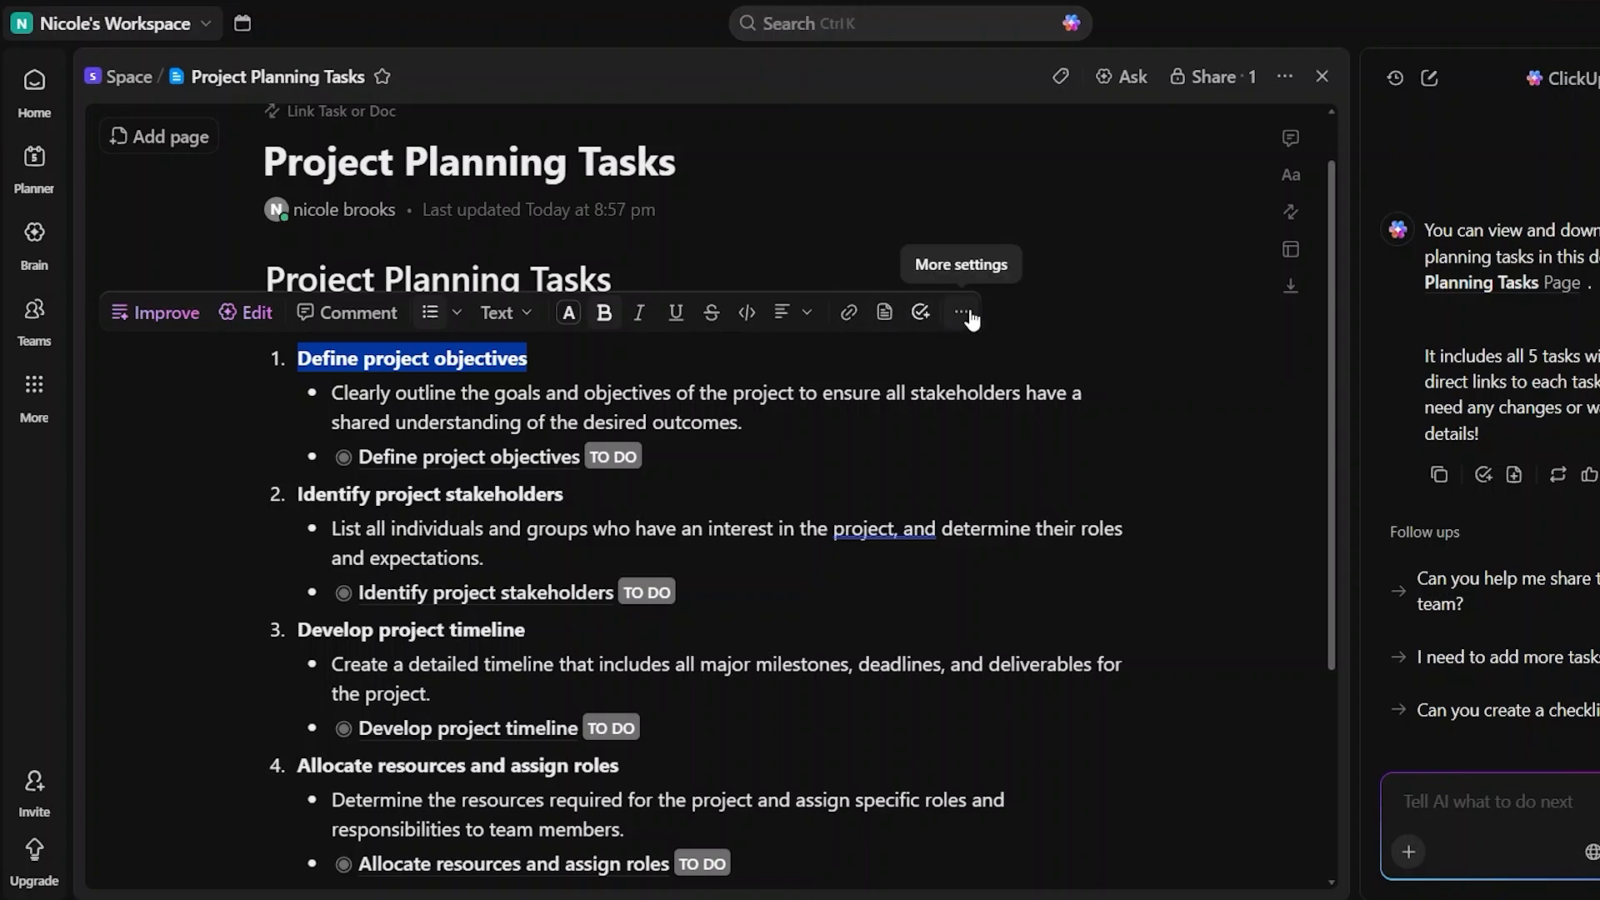
left_click(921, 313)
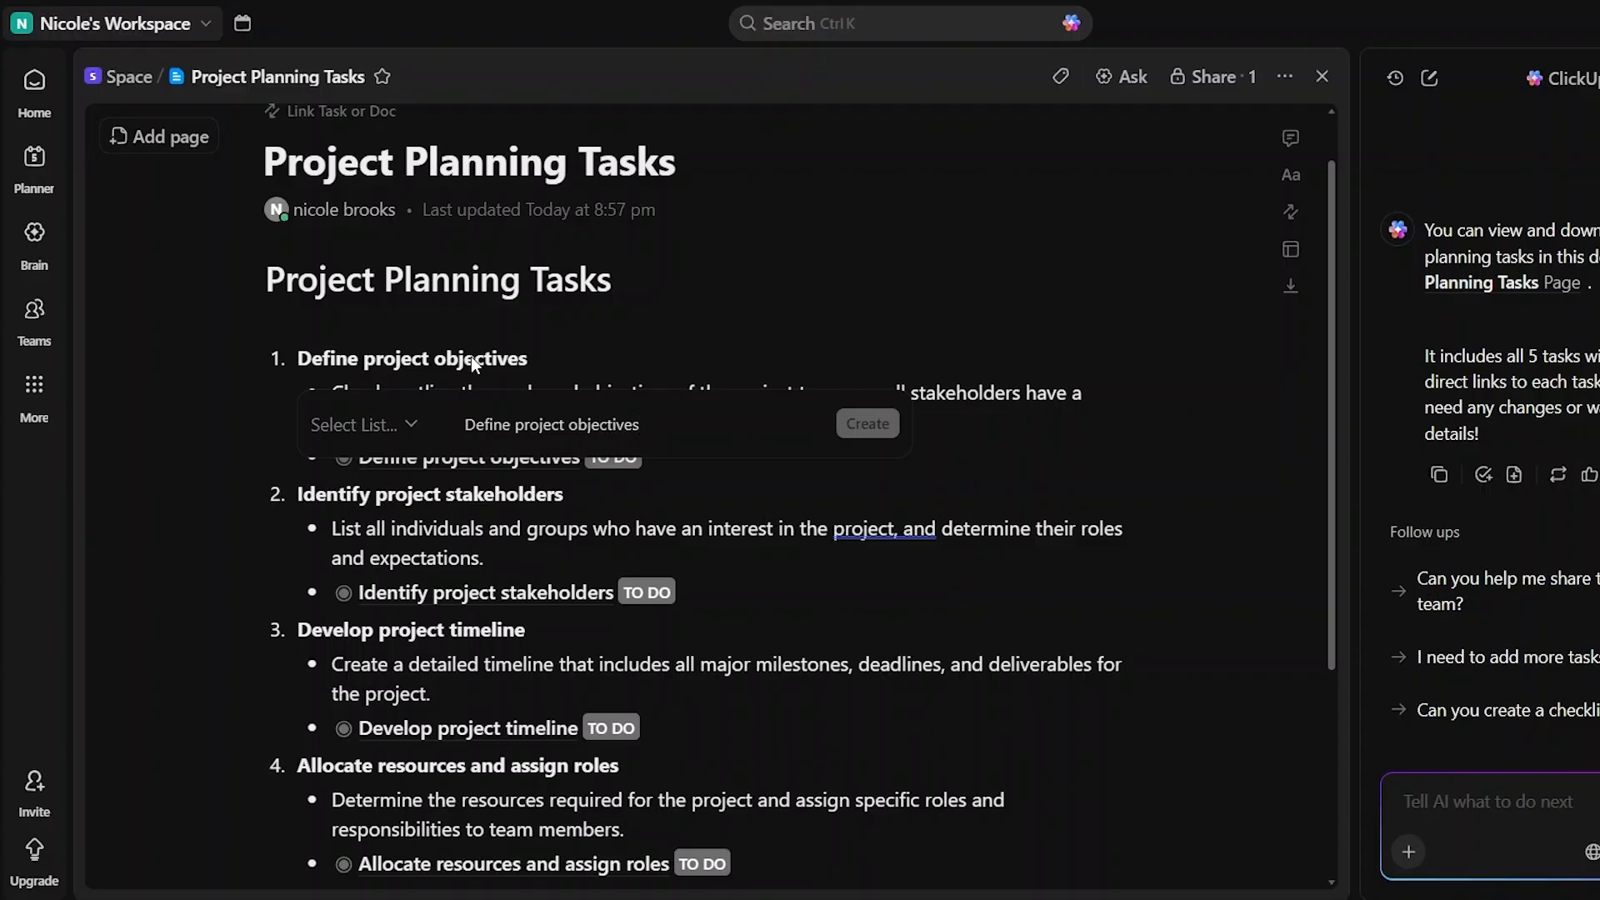
key("Escape")
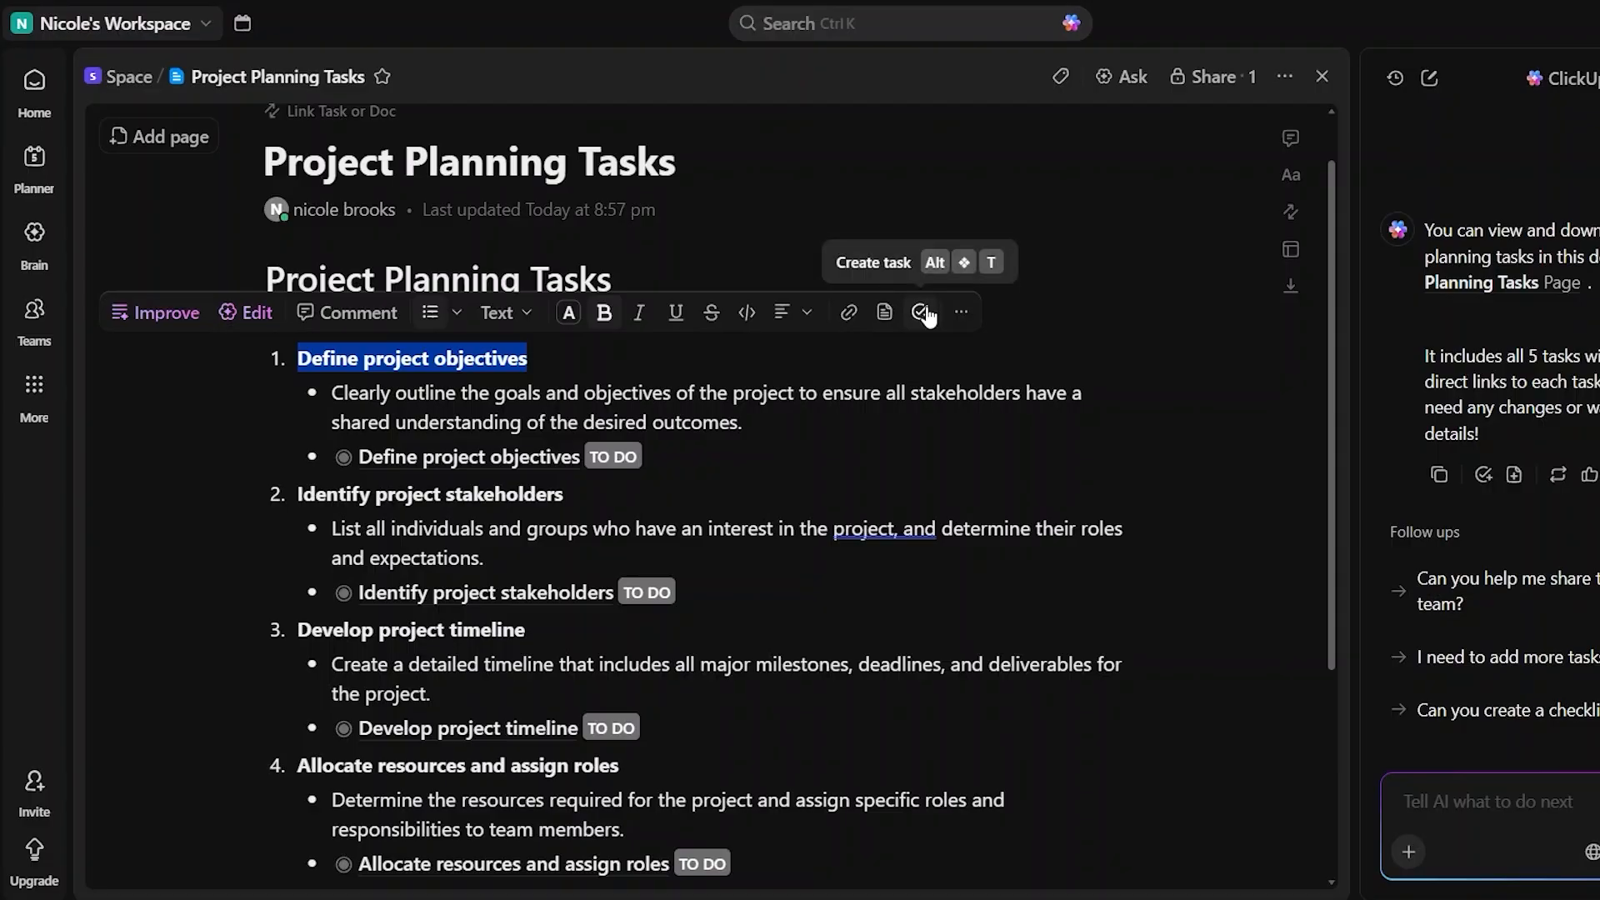
left_click(923, 314)
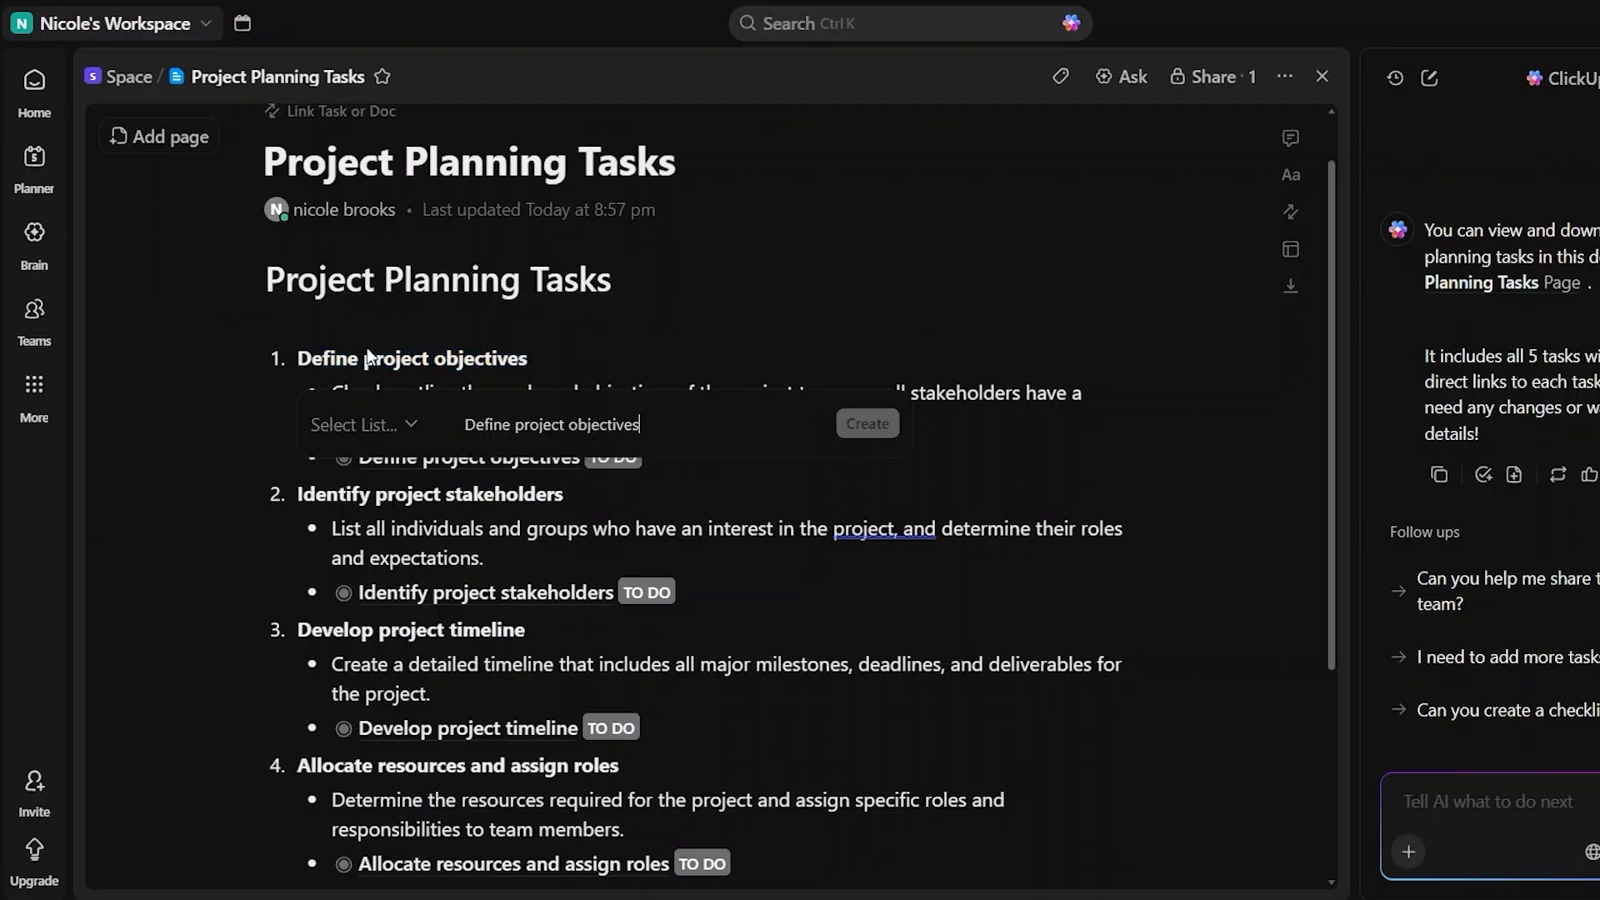
left_click(411, 428)
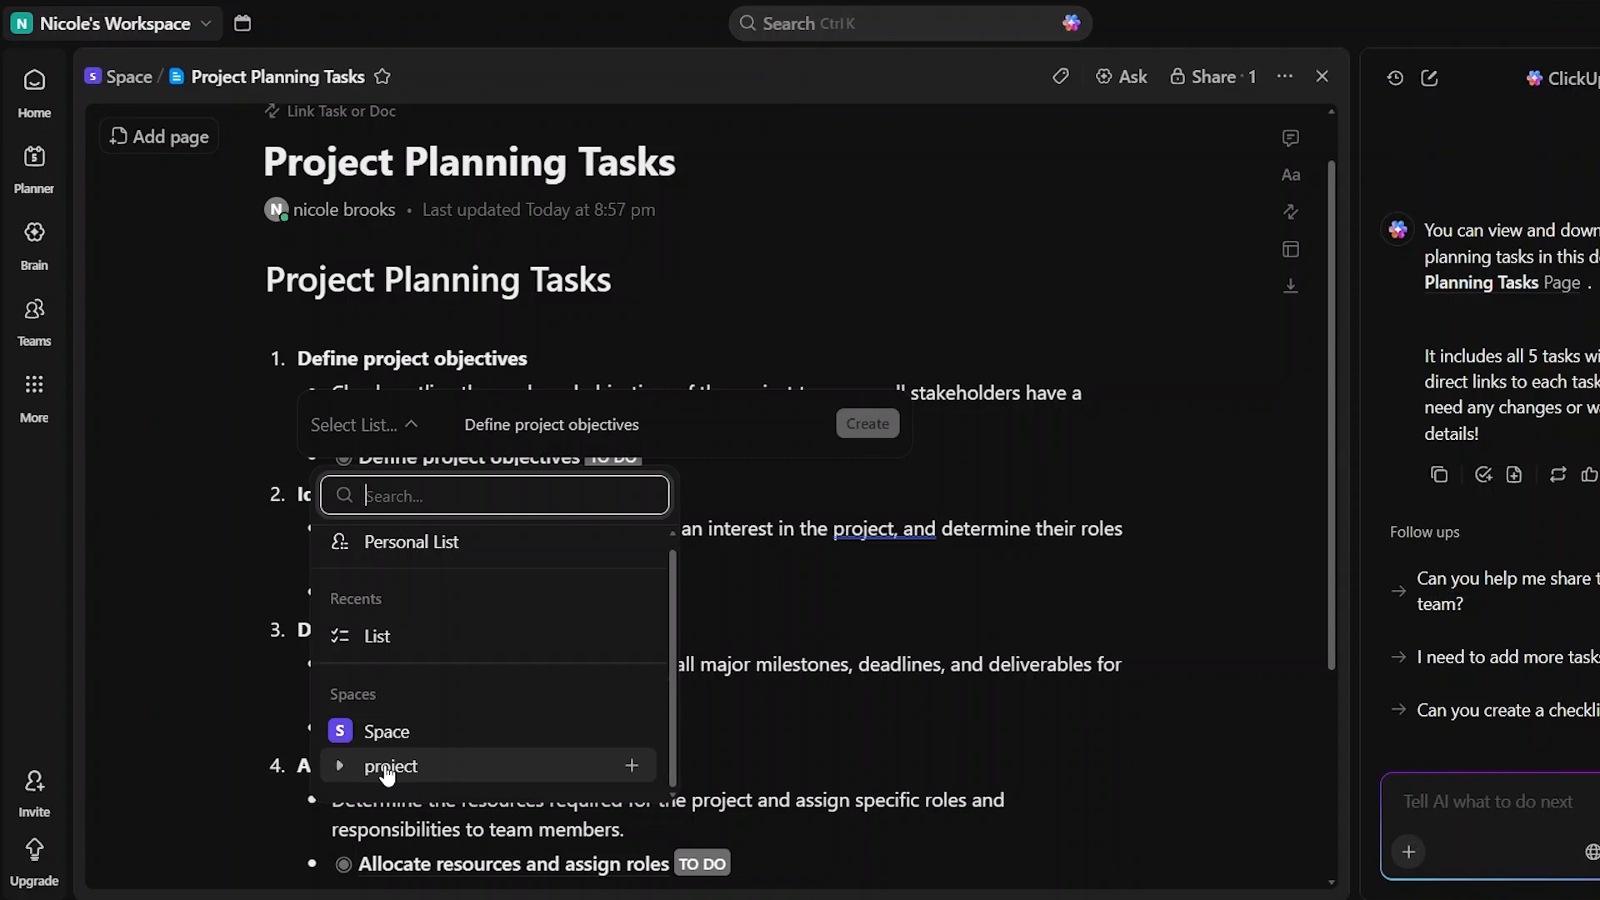
left_click(627, 765)
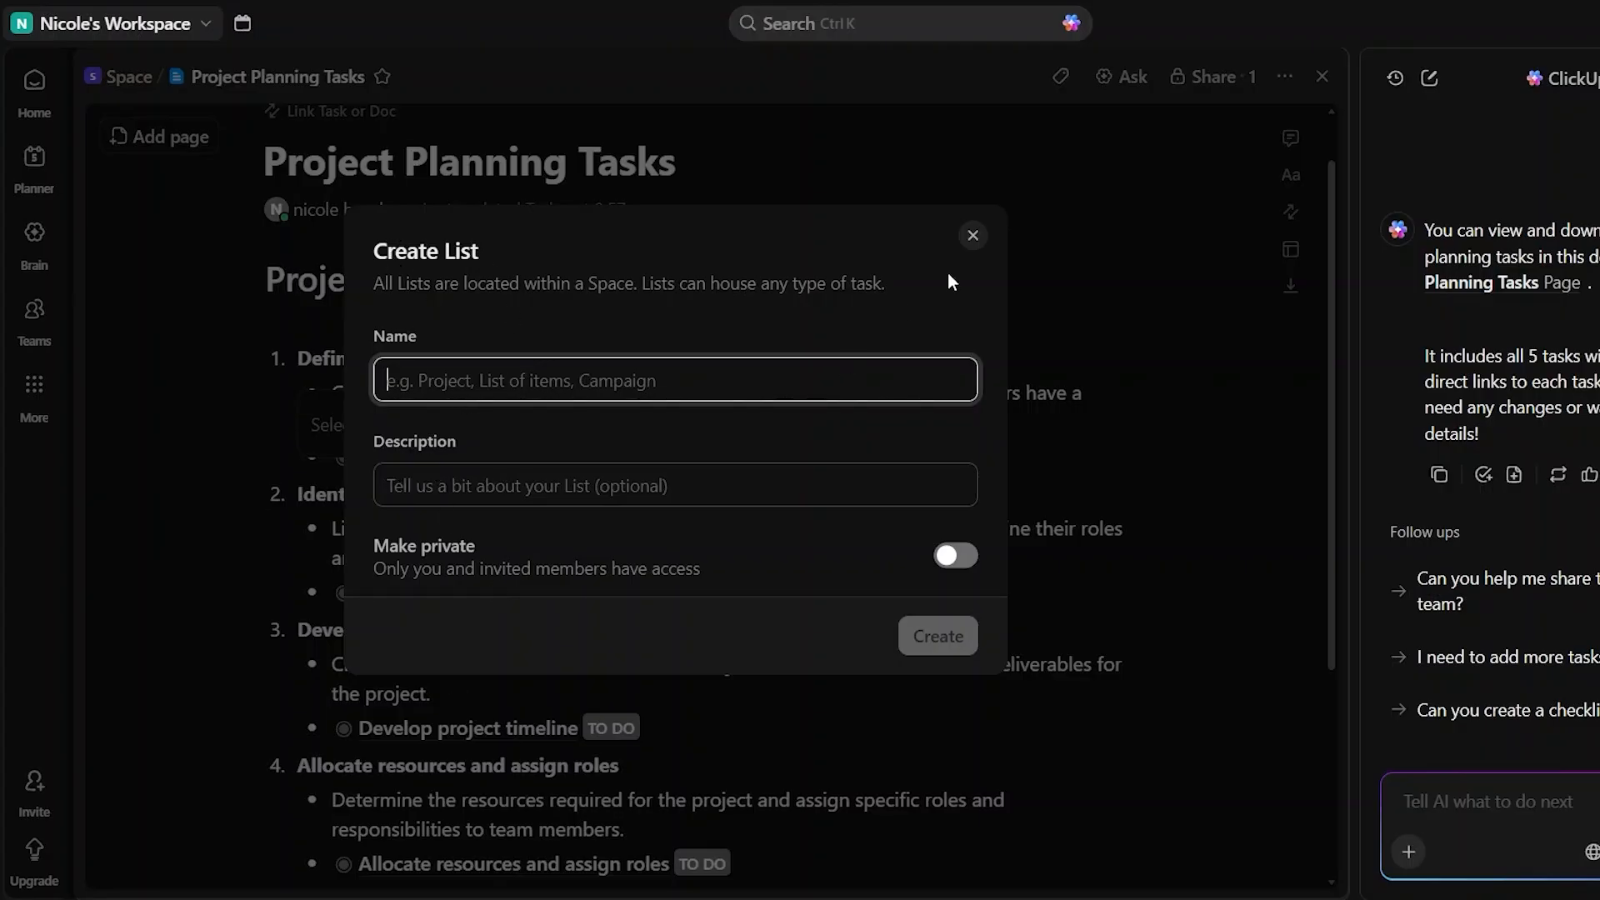
left_click(972, 238)
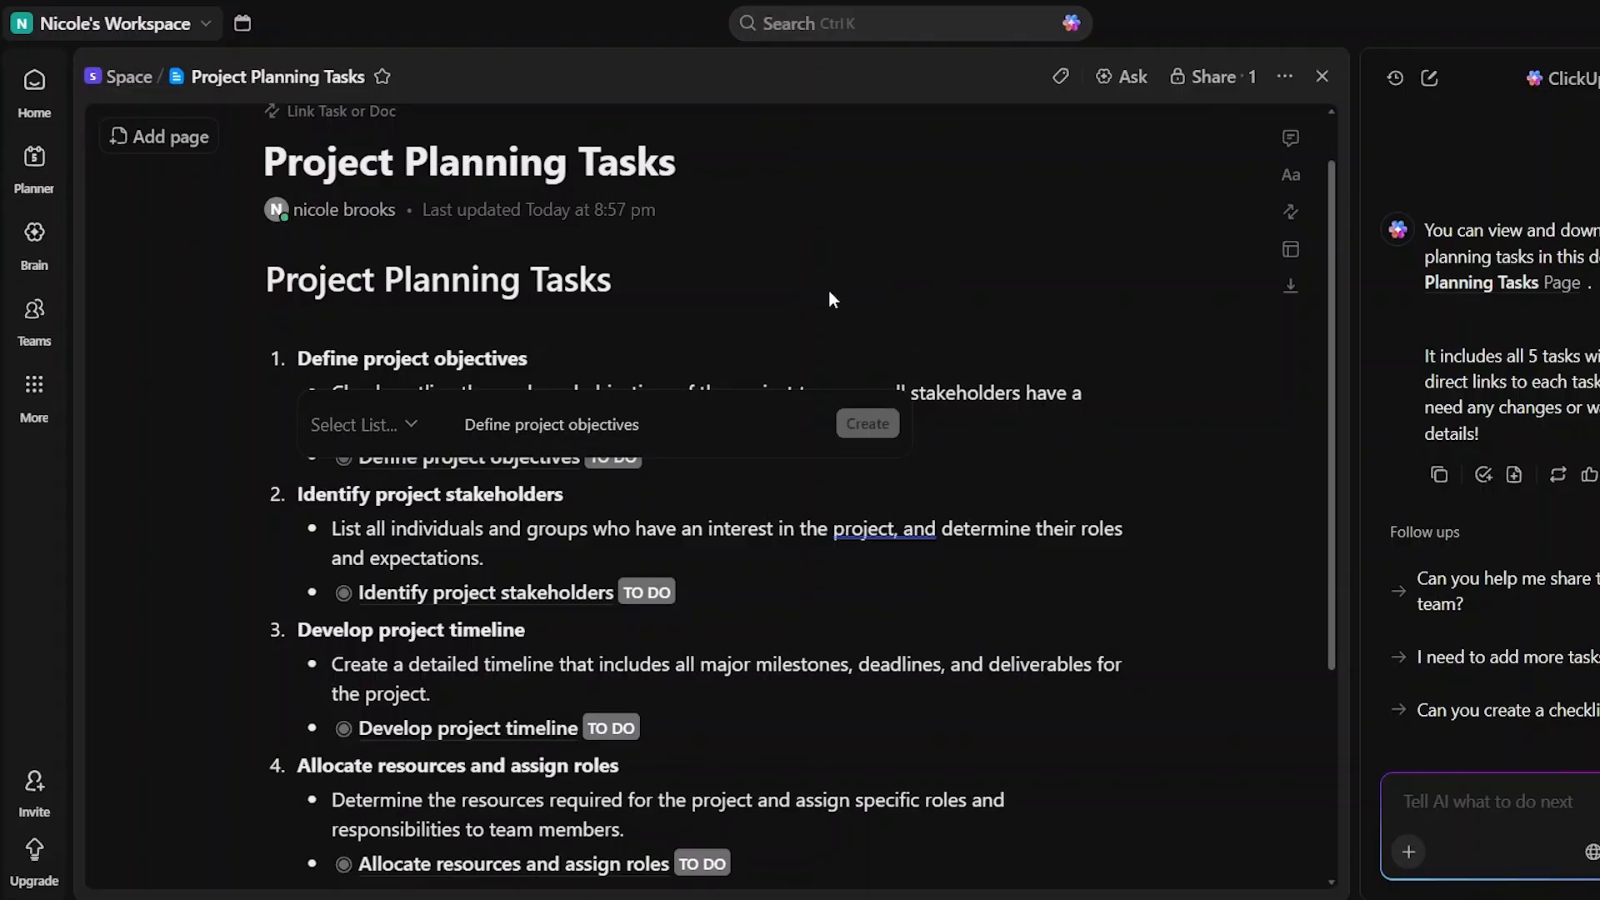
left_click(392, 428)
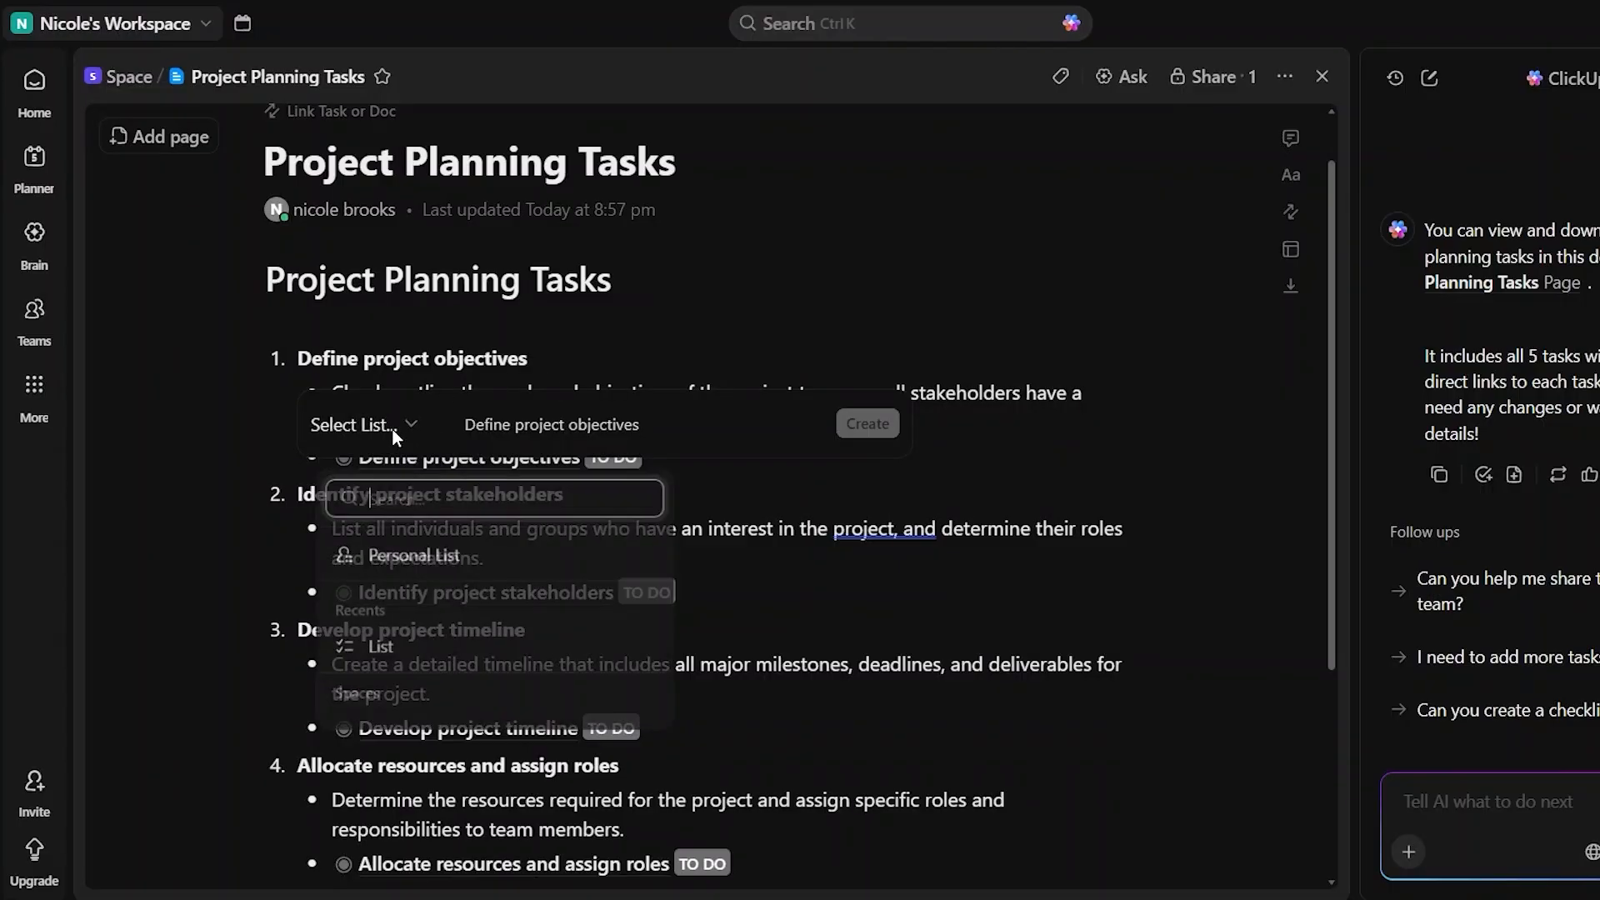
left_click(393, 428)
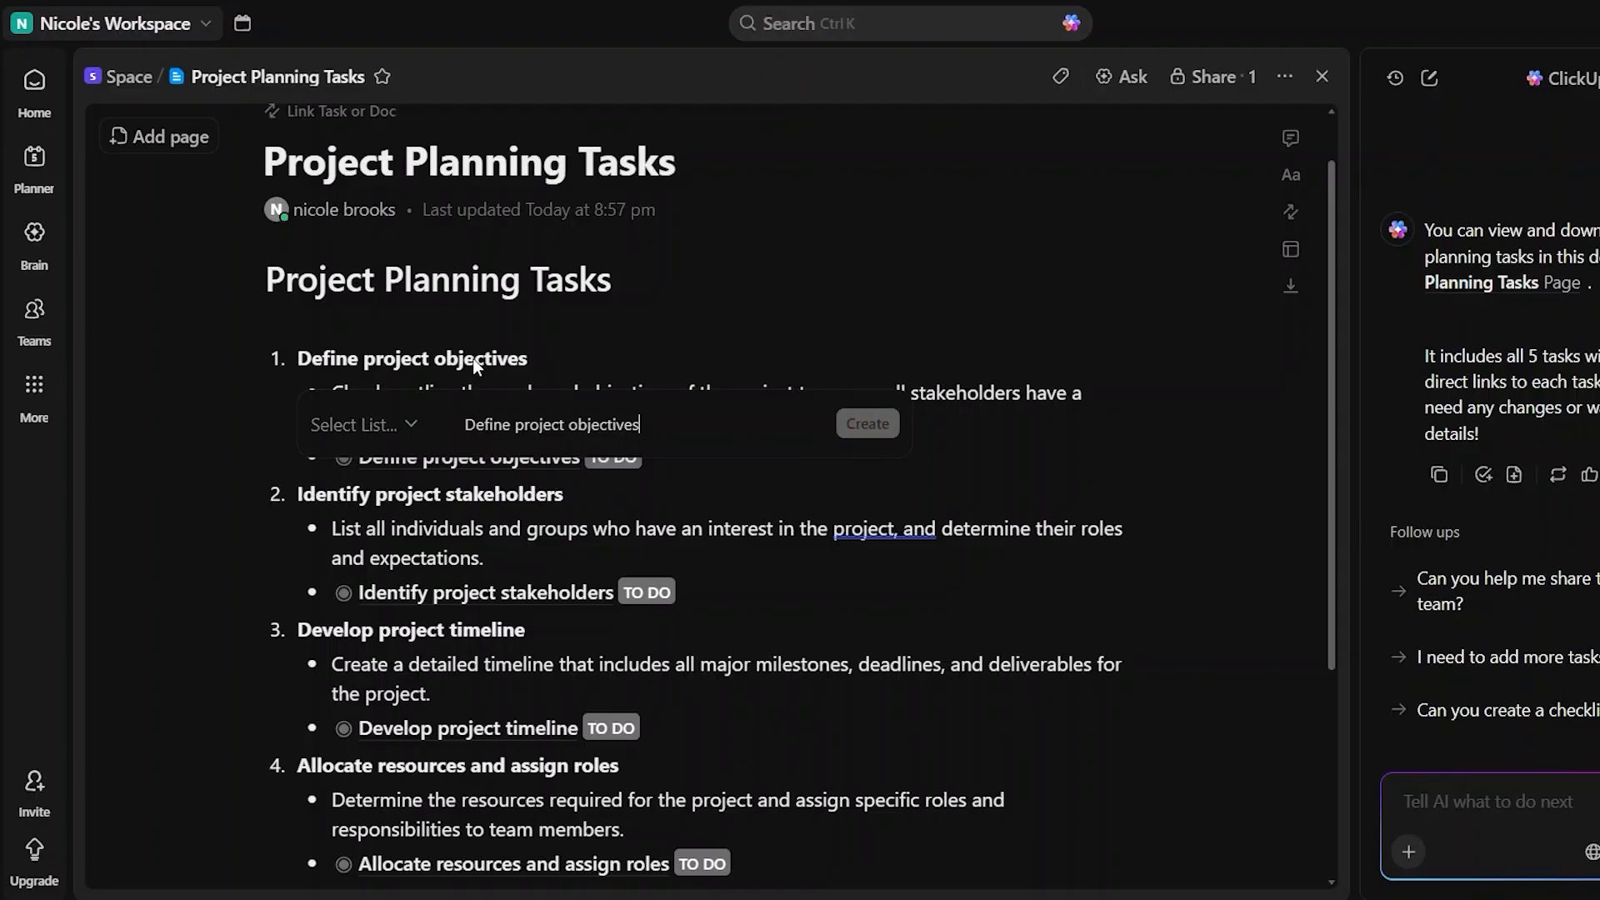
- Create a List named eeeeeeeeee under project from the task's List choices, decline the AI-suggested settings, and dismiss the task form
left_click(412, 427)
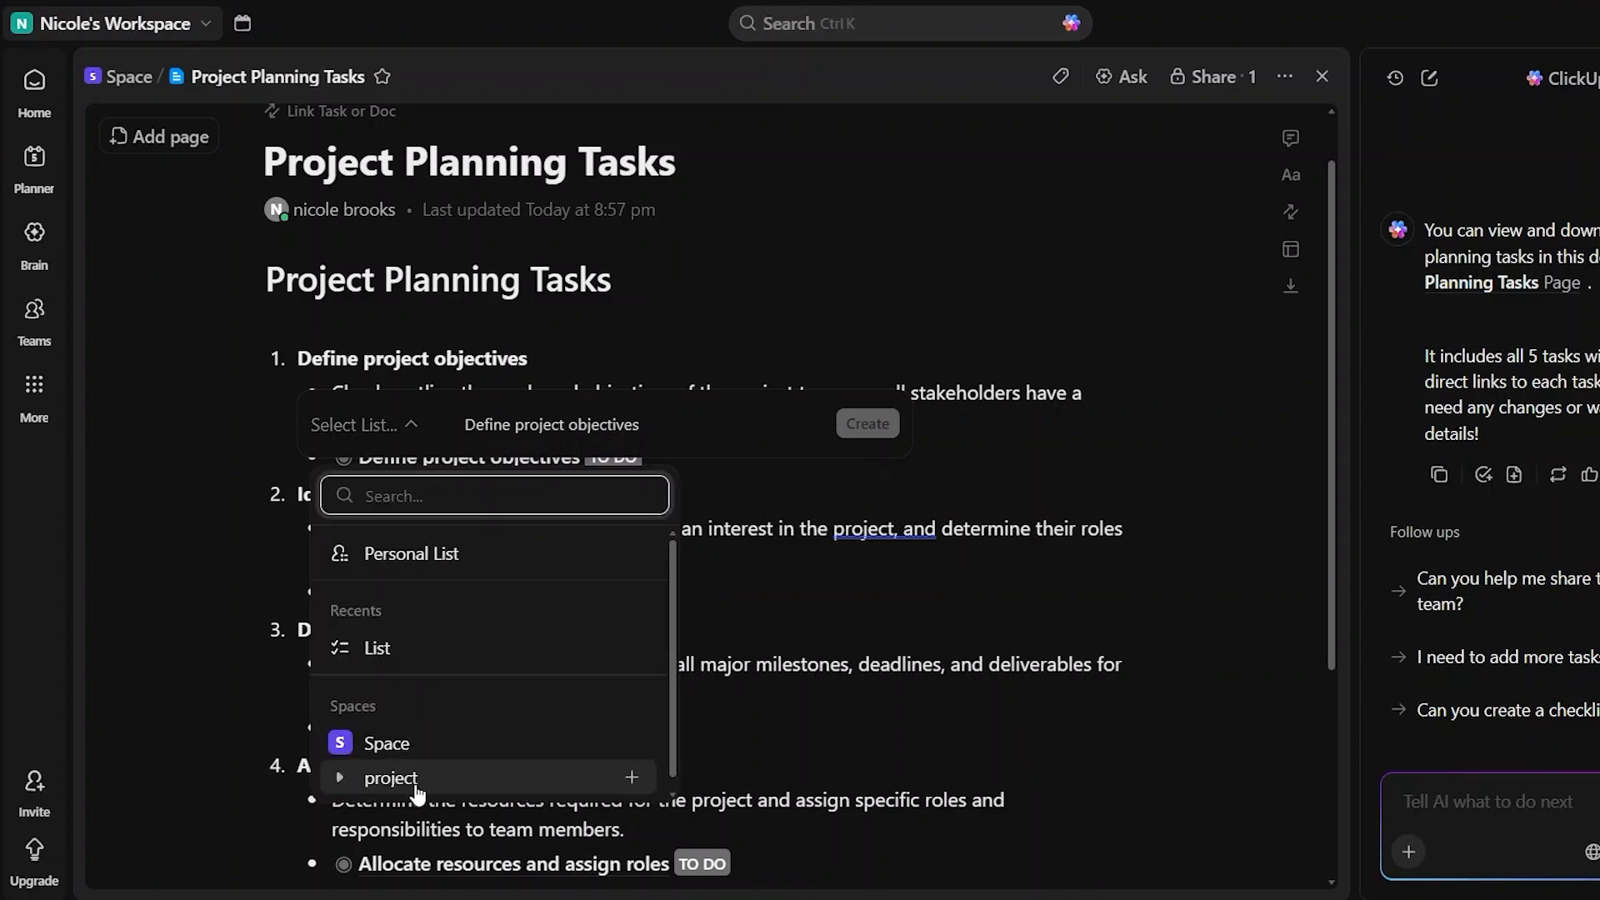
left_click(630, 779)
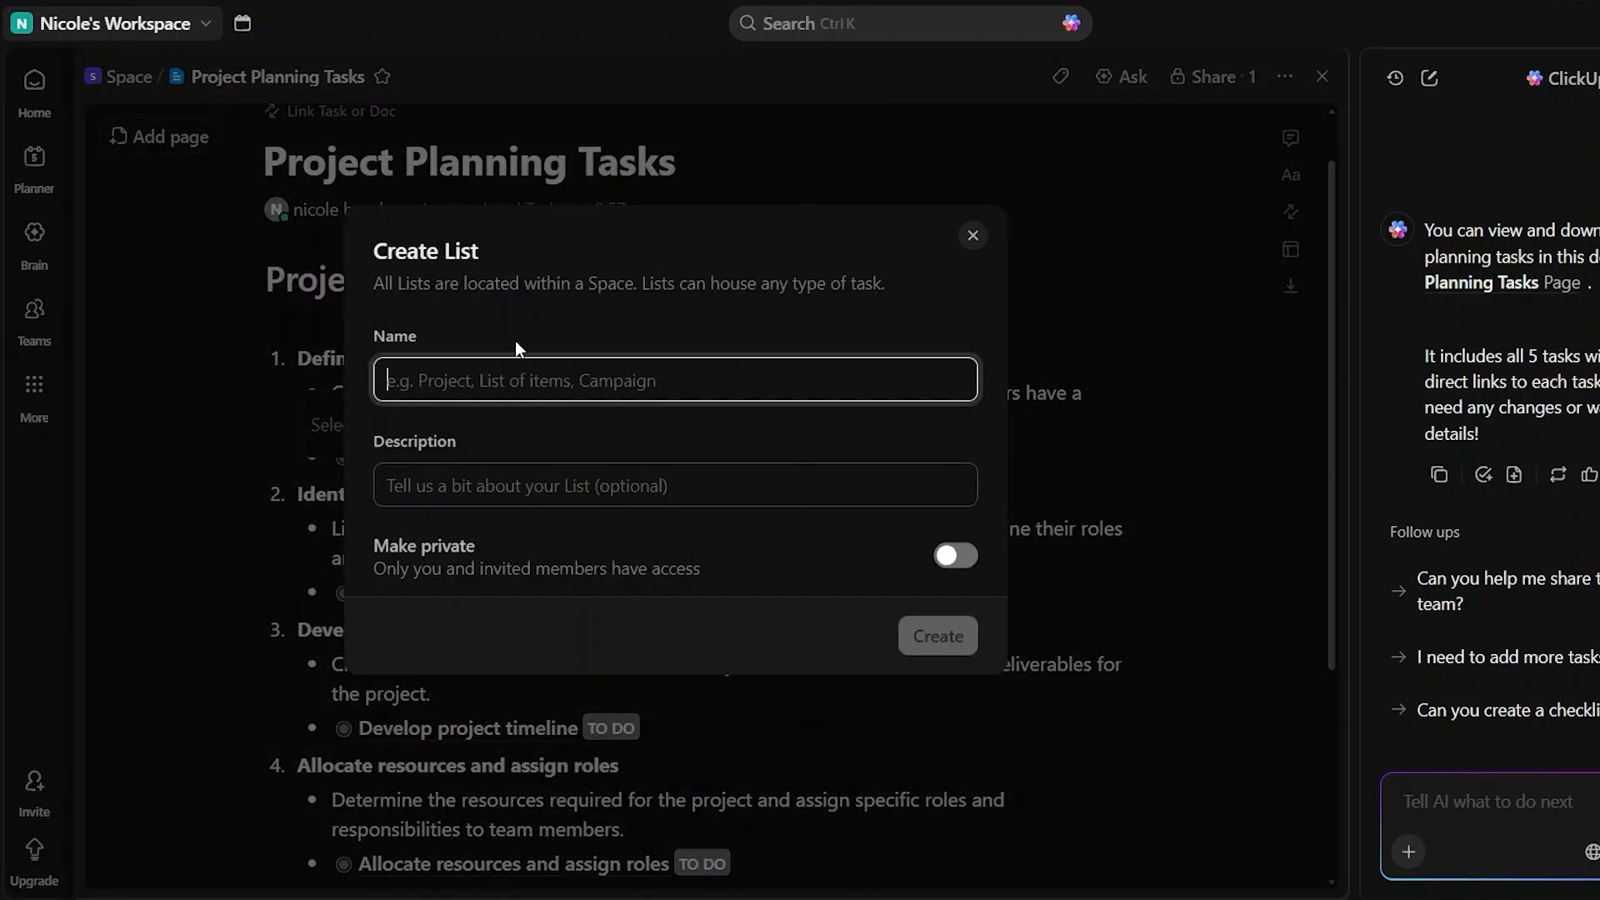
type("eeeeeeeeee")
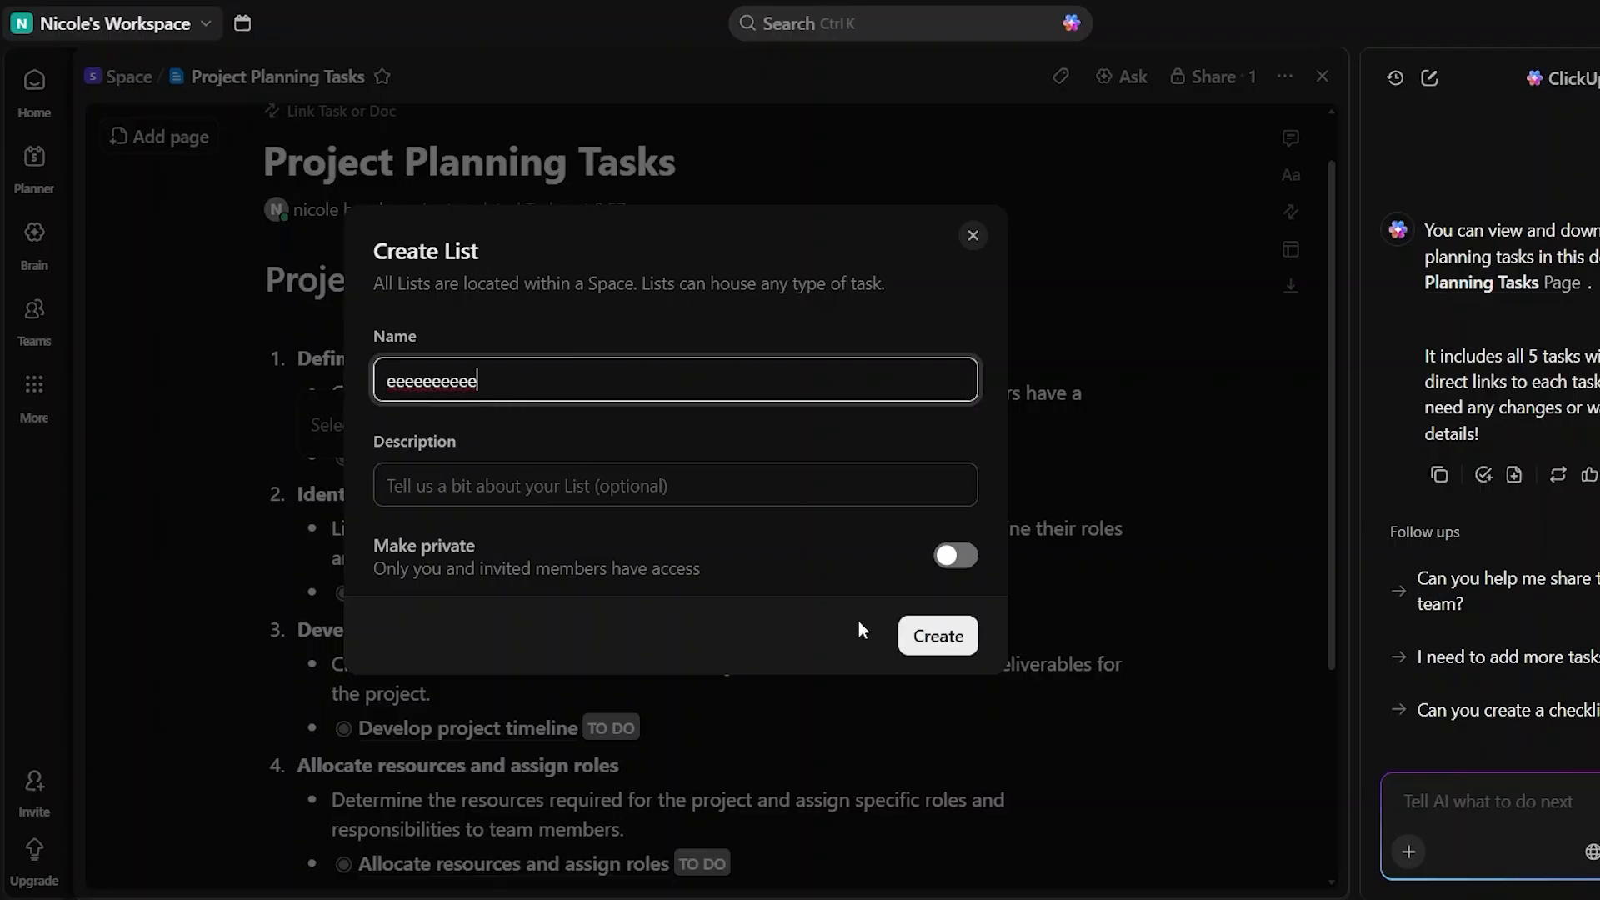
left_click(944, 640)
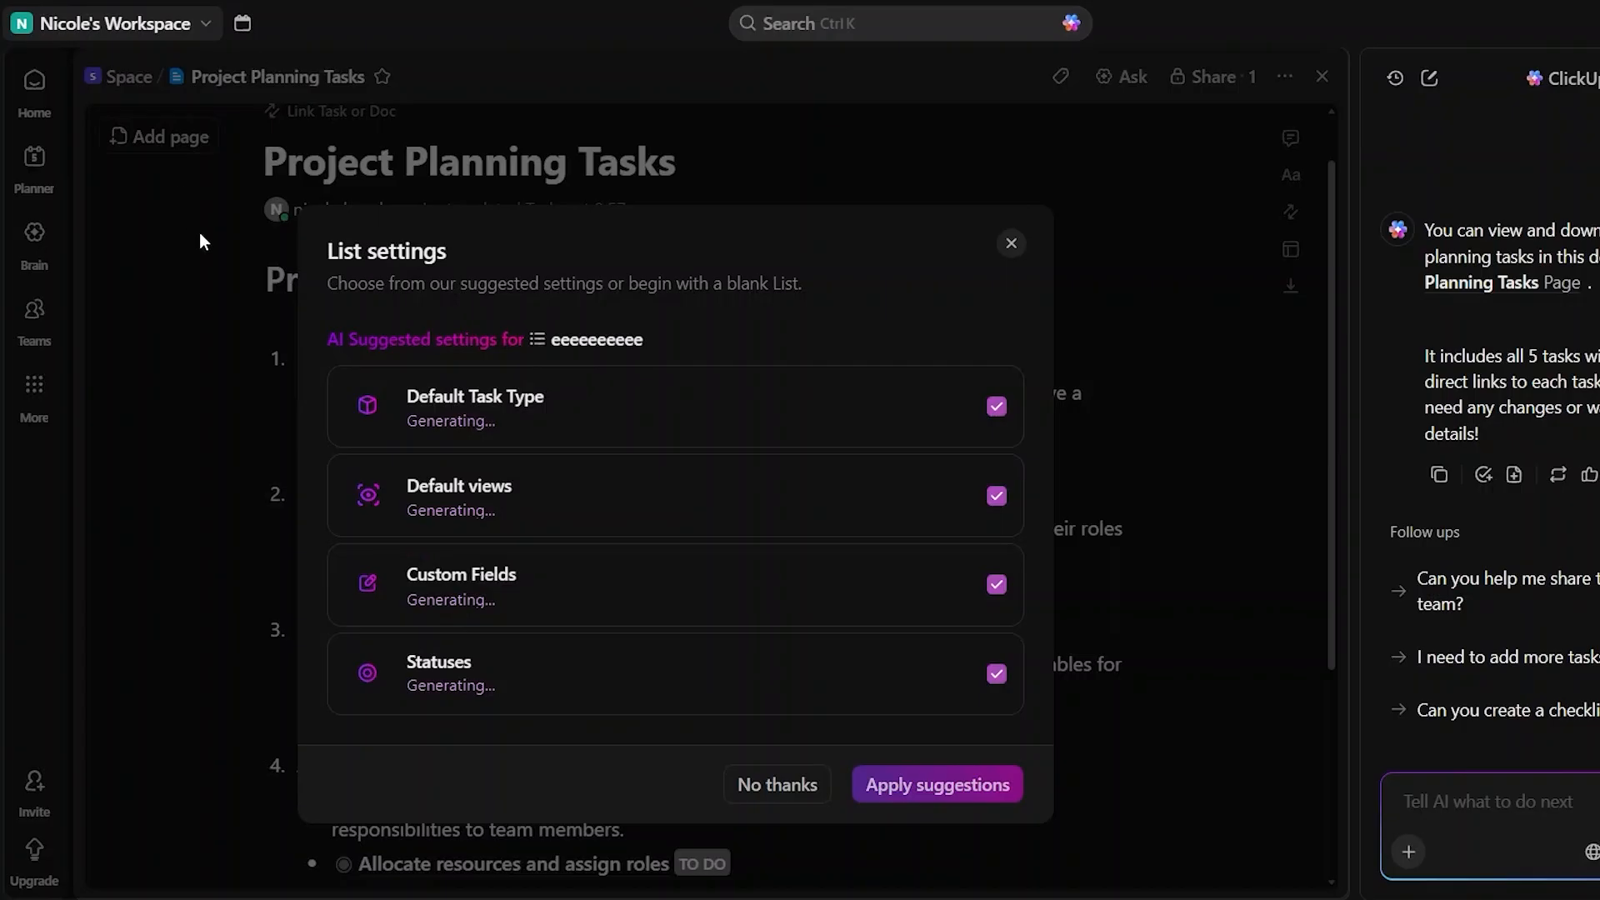
left_click(778, 787)
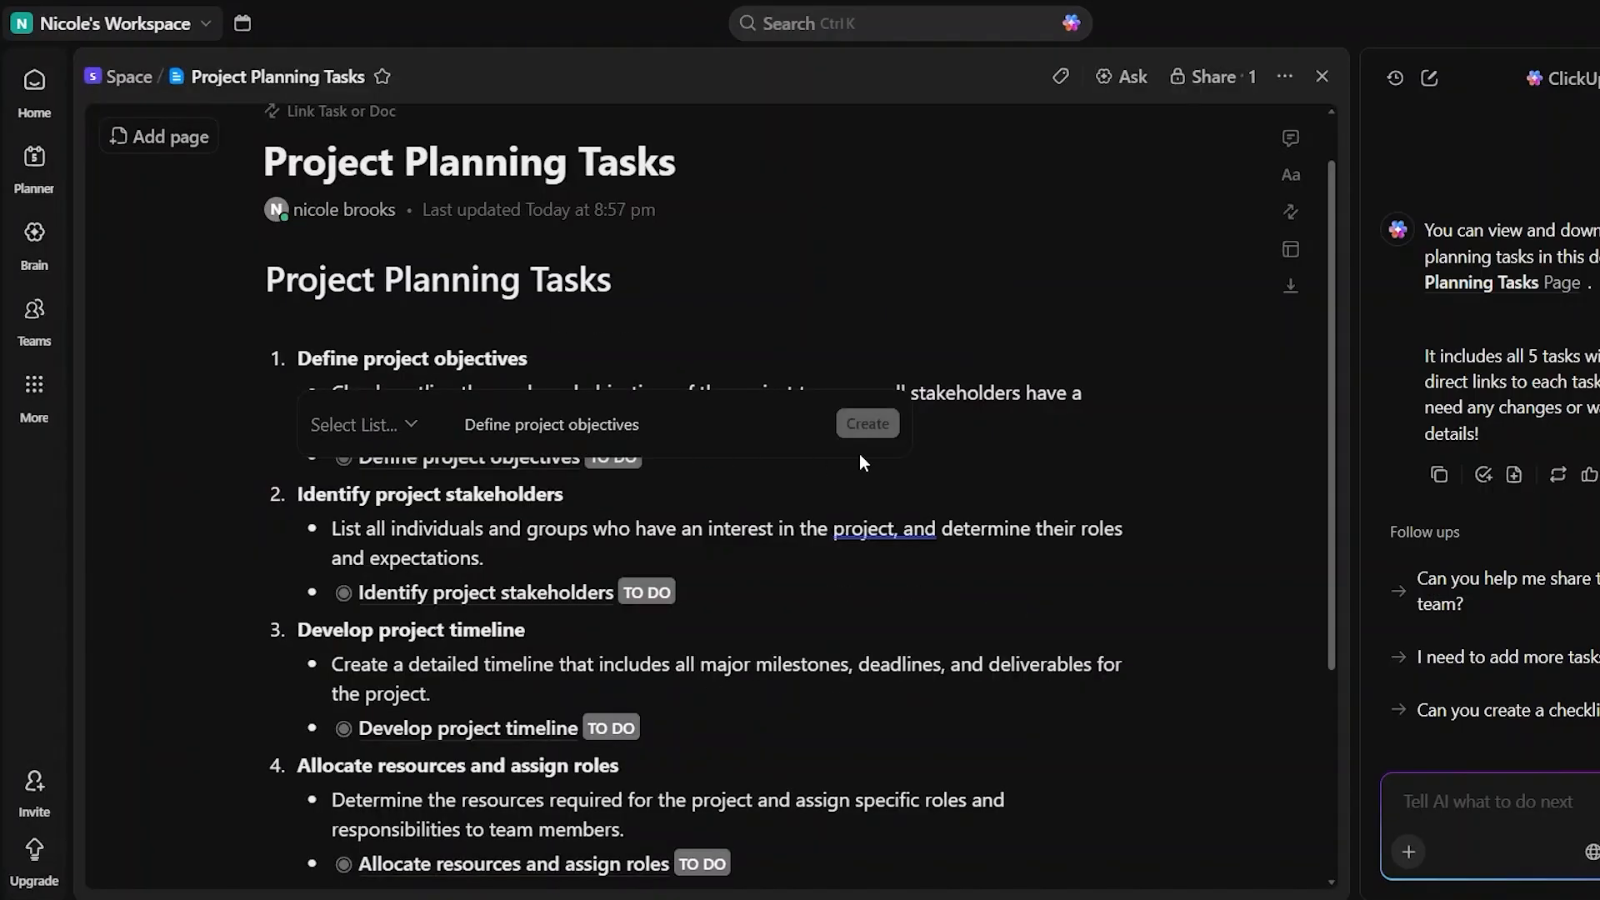
left_click(384, 497)
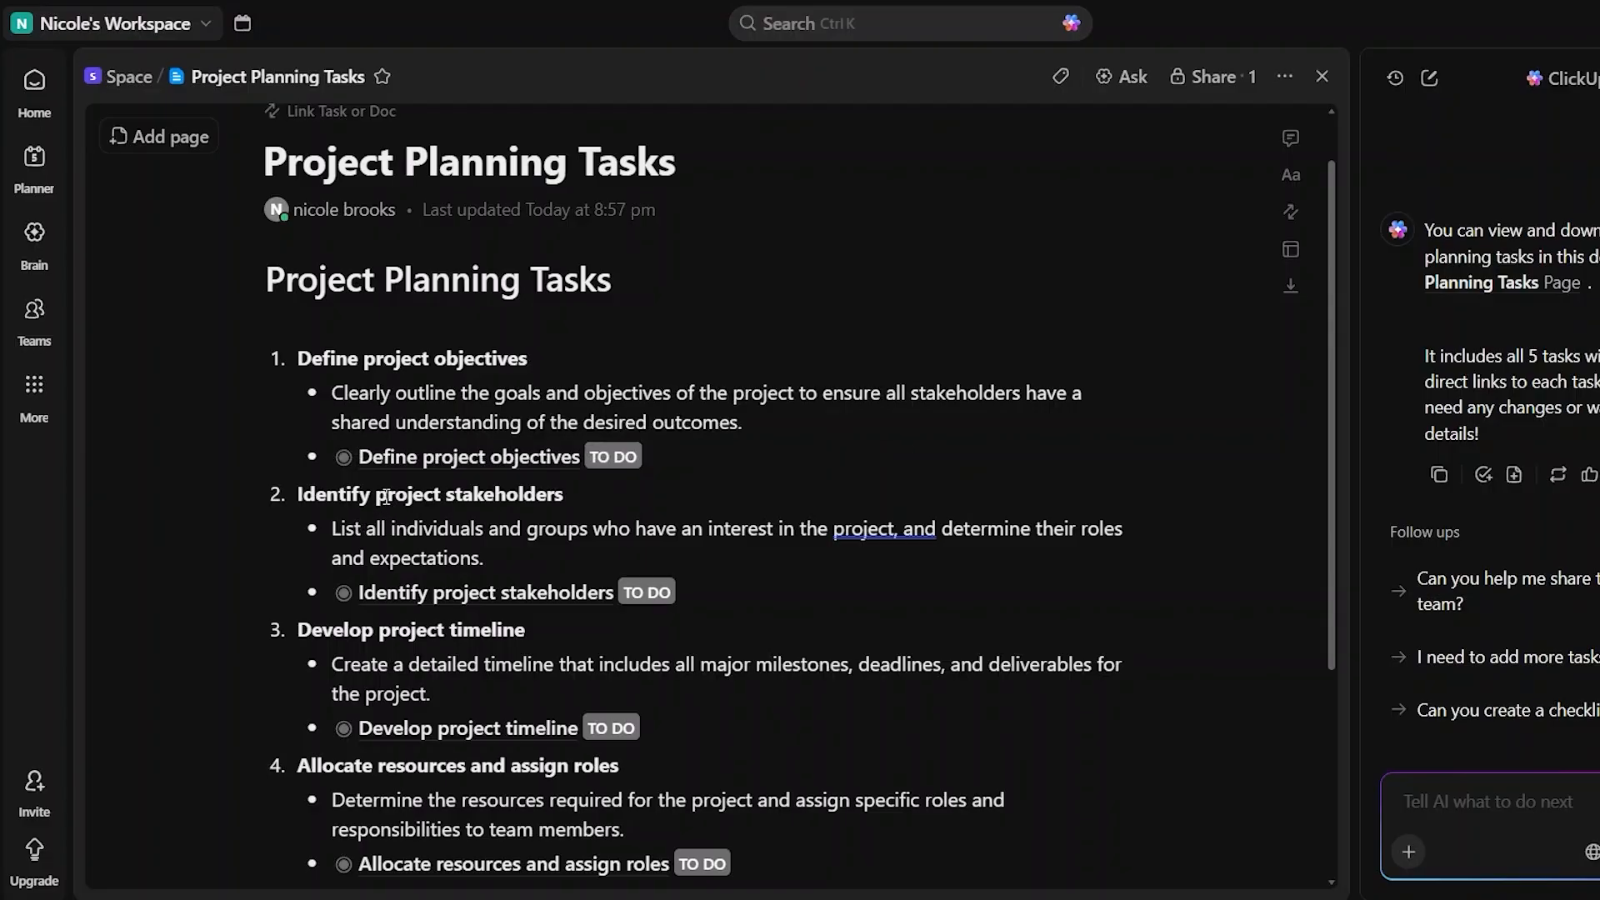
- Create a task from the "Identify project stakeholders" heading in the doc, placing it in the project Space's existing List
left_click(567, 494)
left_click_drag(563, 494, 298, 494)
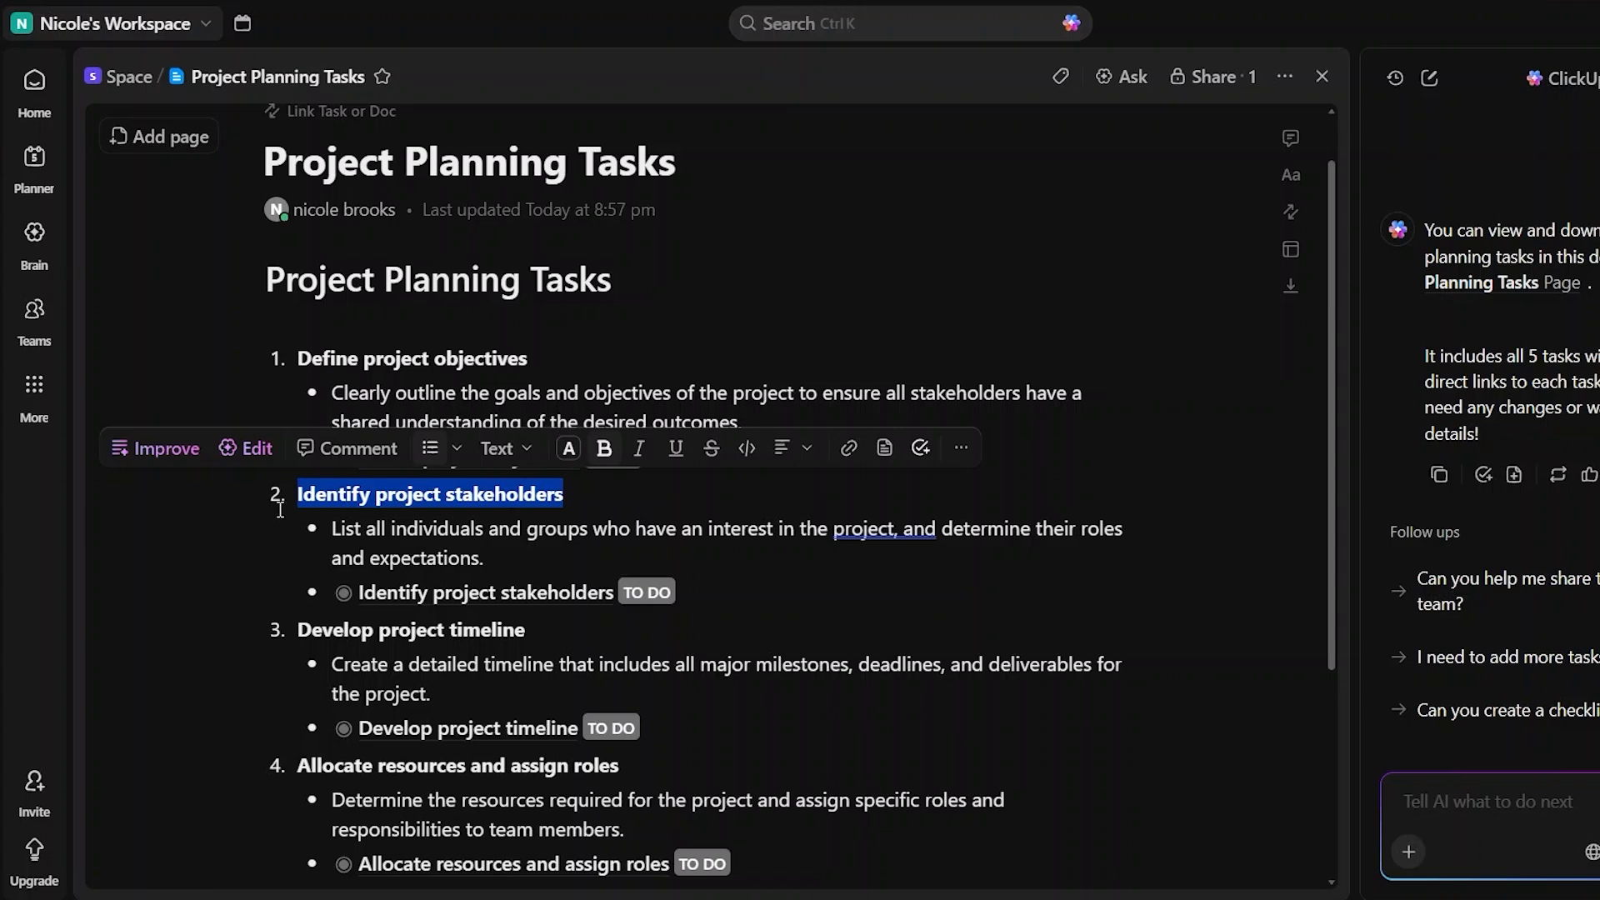
left_click(920, 451)
left_click(396, 436)
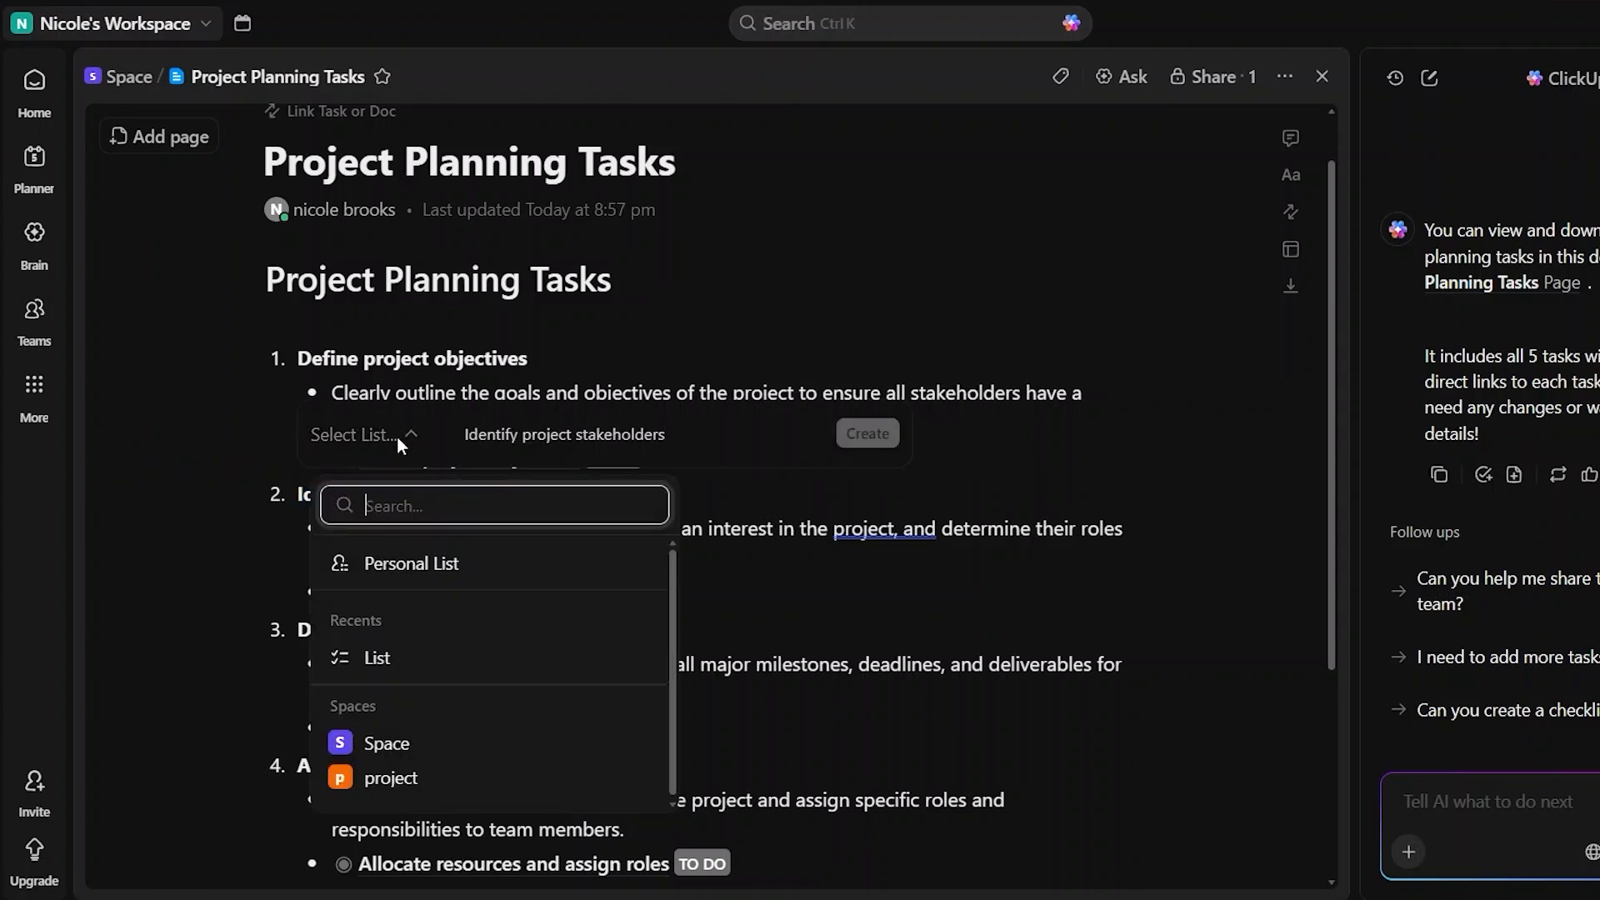
left_click(415, 787)
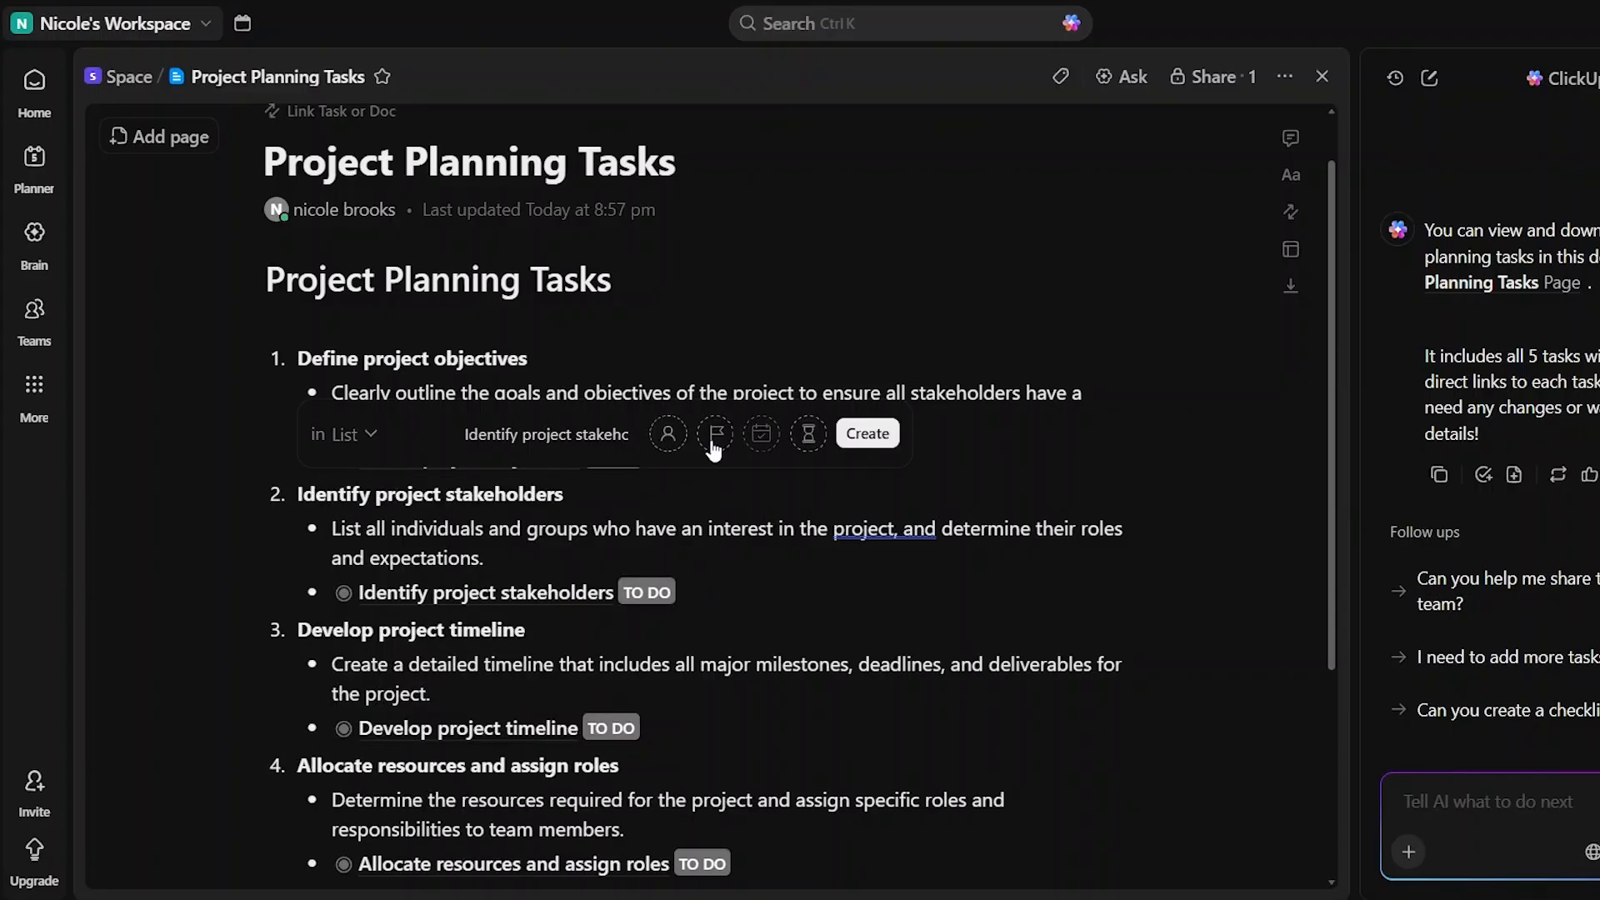
left_click(873, 432)
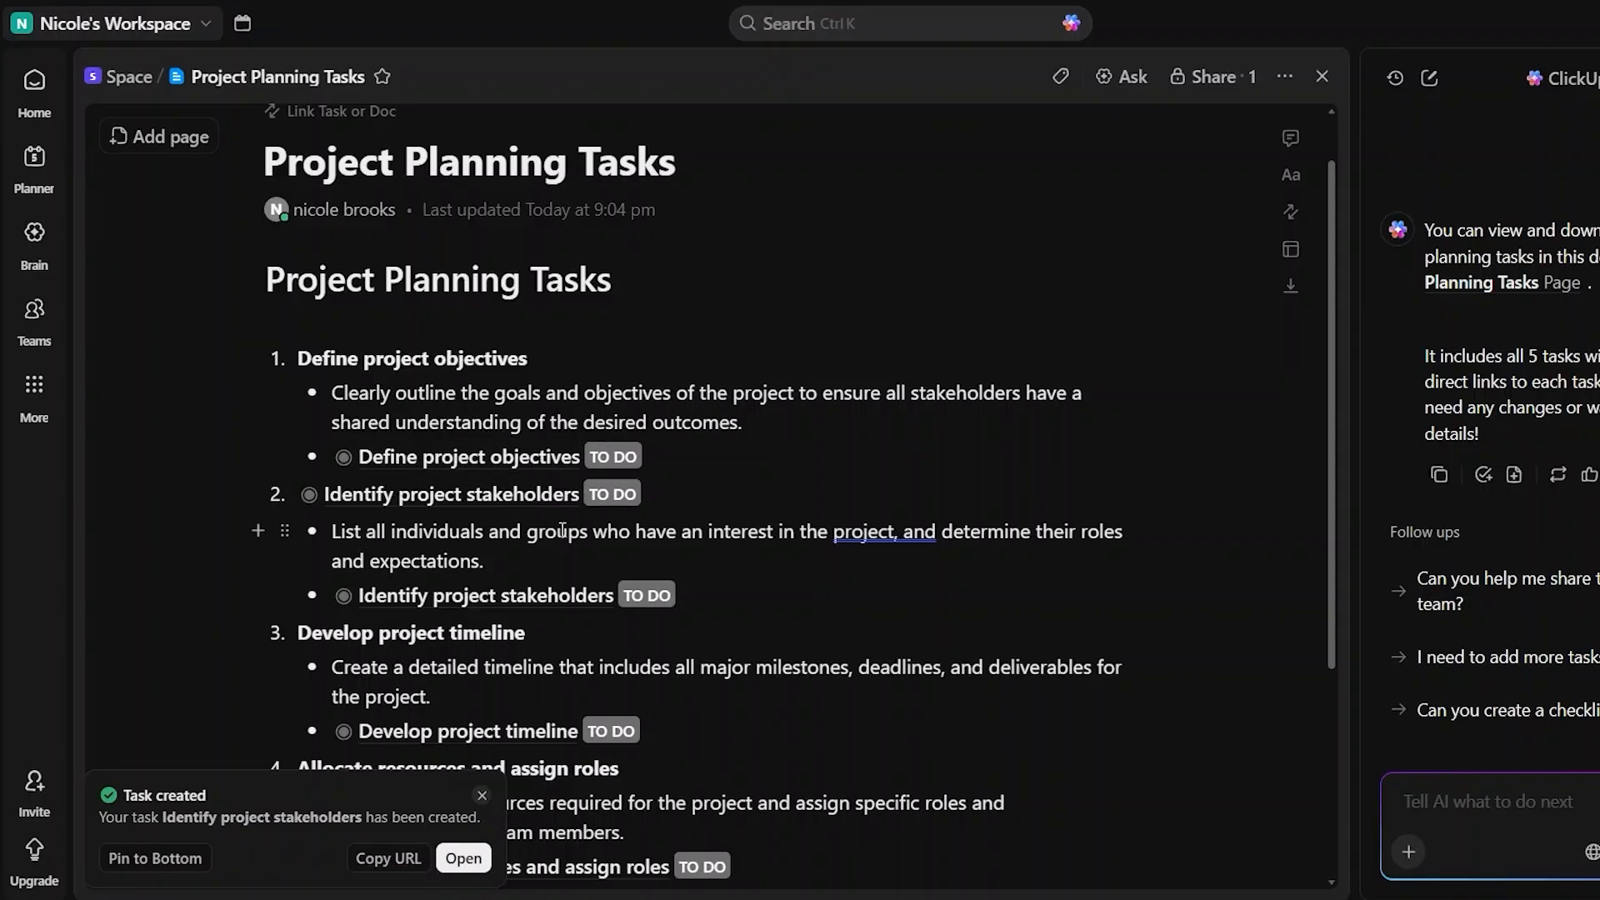
- Review the Project Planning Tasks doc from the project objectives description through the risk management plan
left_click_drag(562, 531, 331, 533)
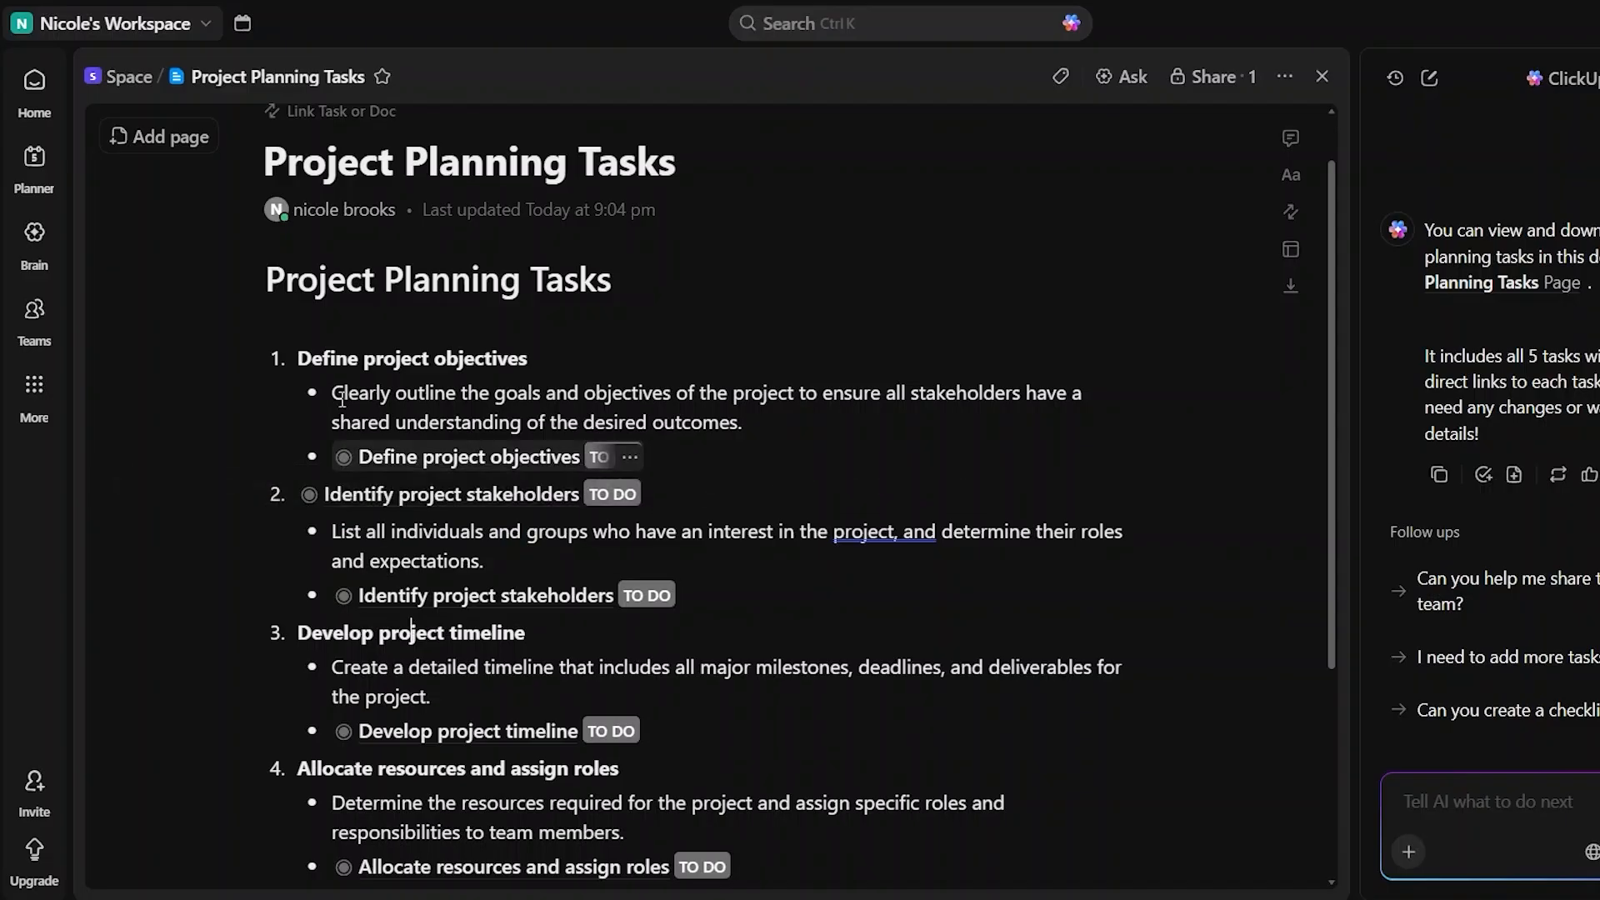
left_click(333, 394)
left_click_drag(333, 394, 475, 488)
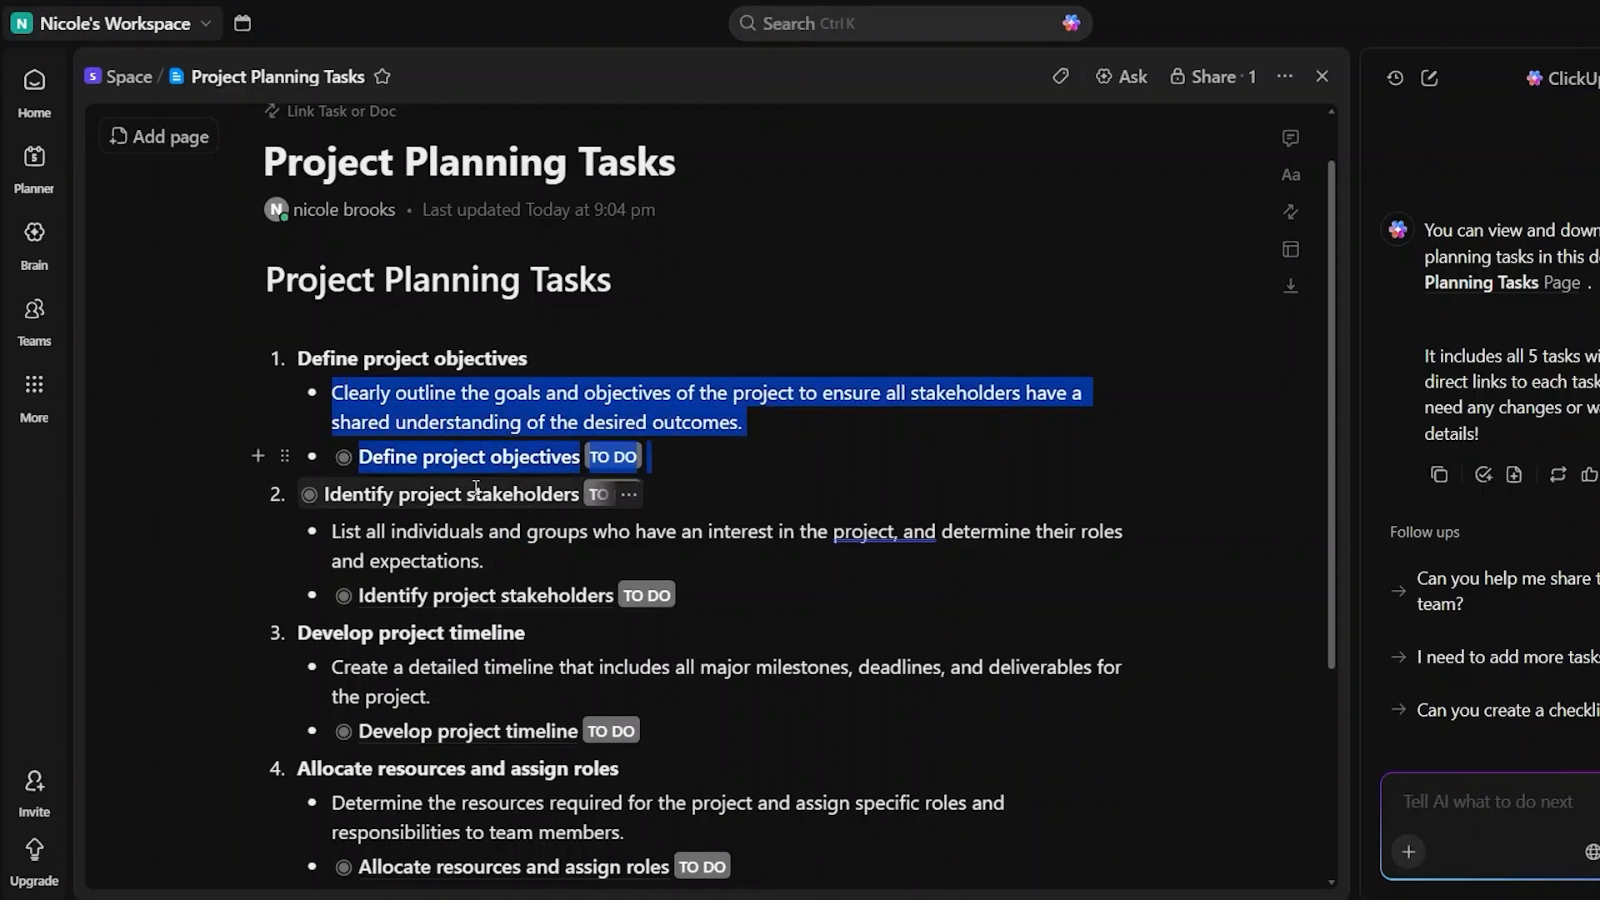
left_click(554, 435)
scroll(553, 417, "down", 4)
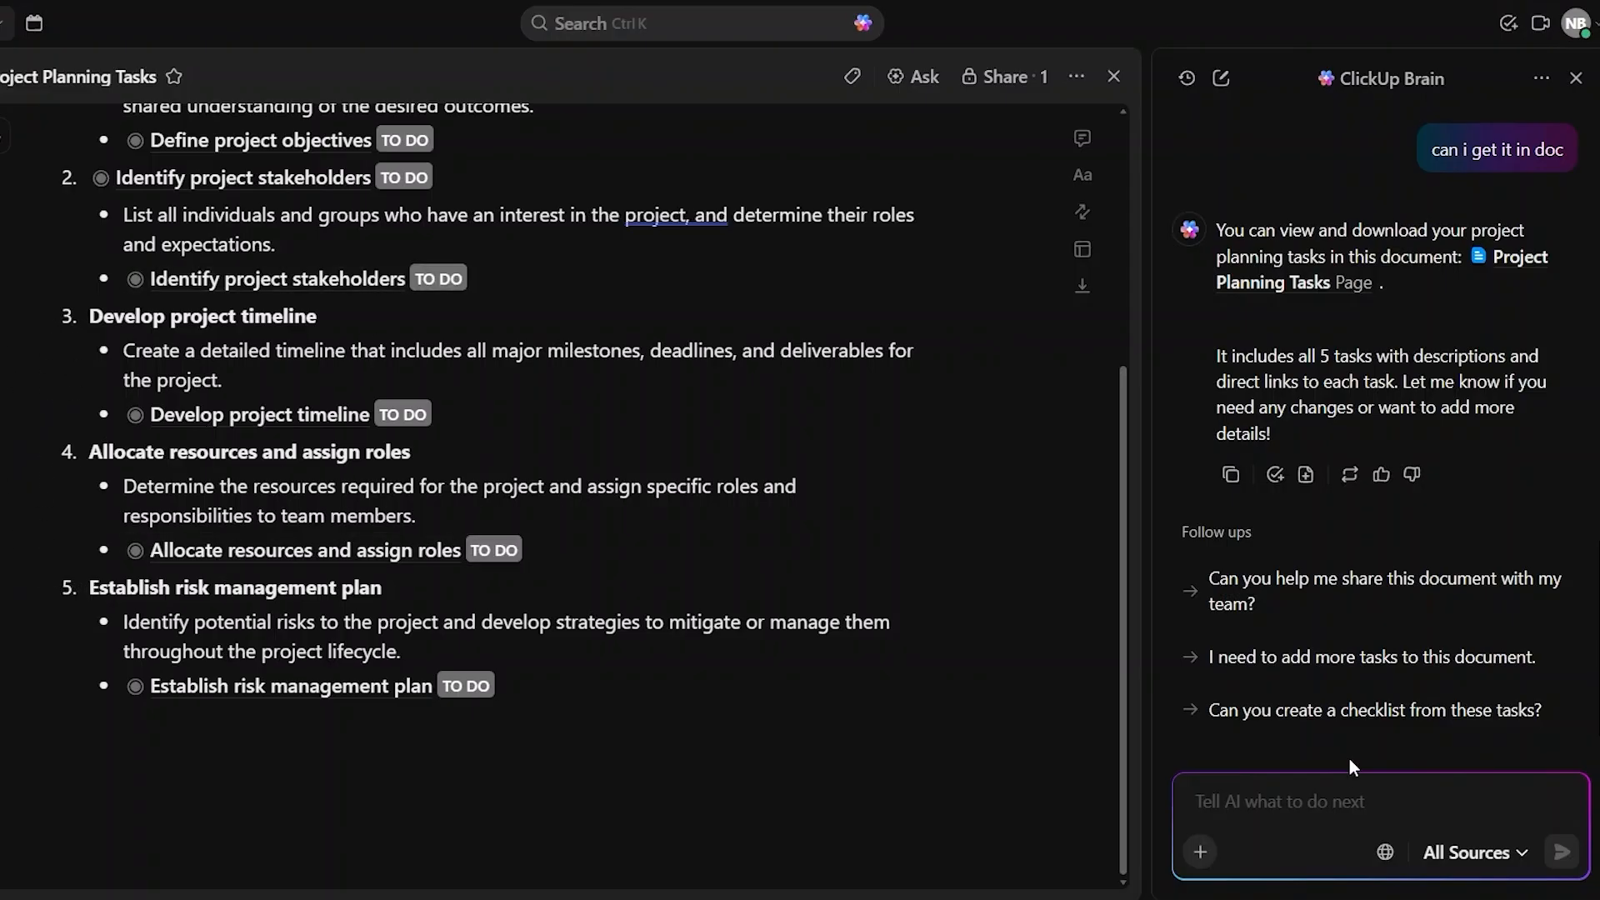
scroll(667, 525, "up", 5)
scroll(669, 523, "up", 1)
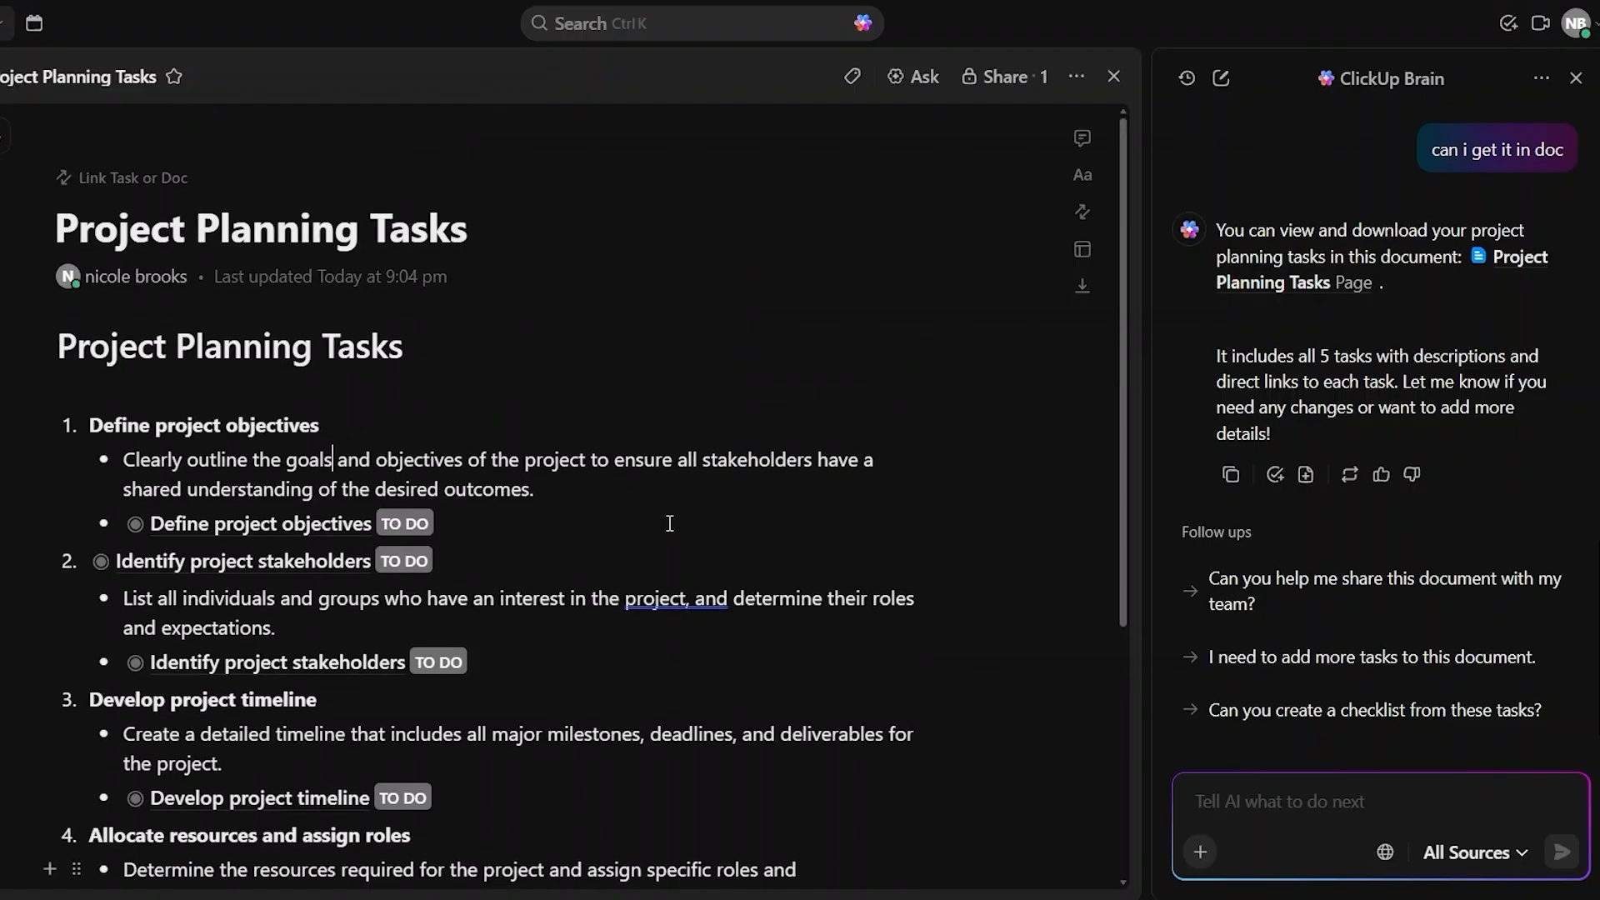
- Close the doc and ClickUp Brain, and open the project Space's List view to check the tasks in its Lists
left_click(1114, 77)
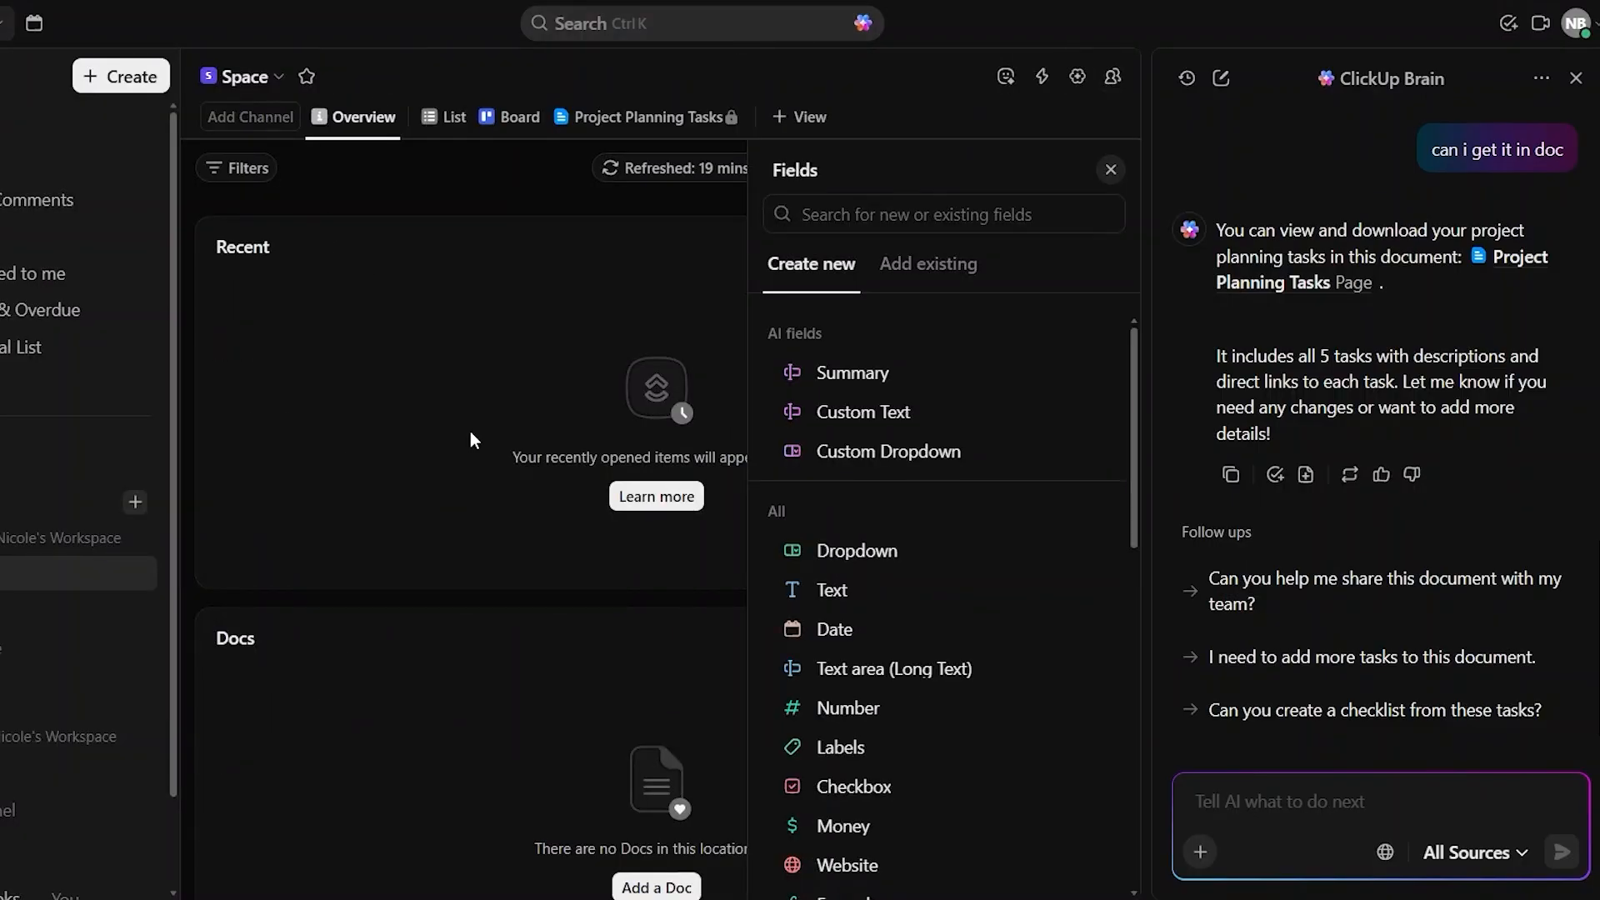
left_click(1575, 77)
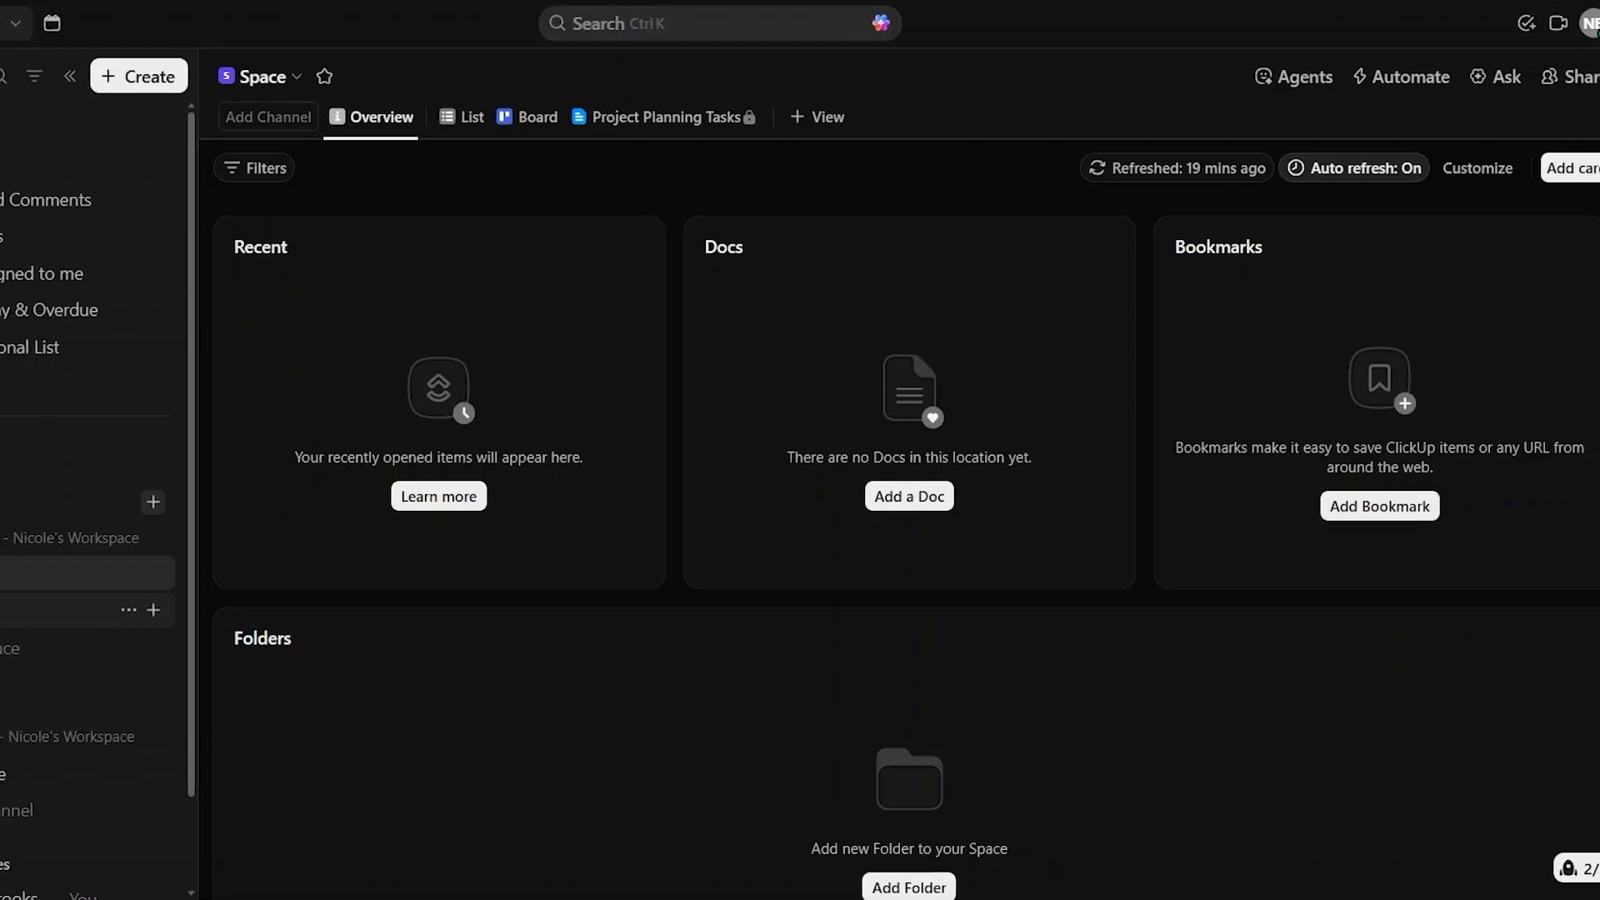
left_click(121, 609)
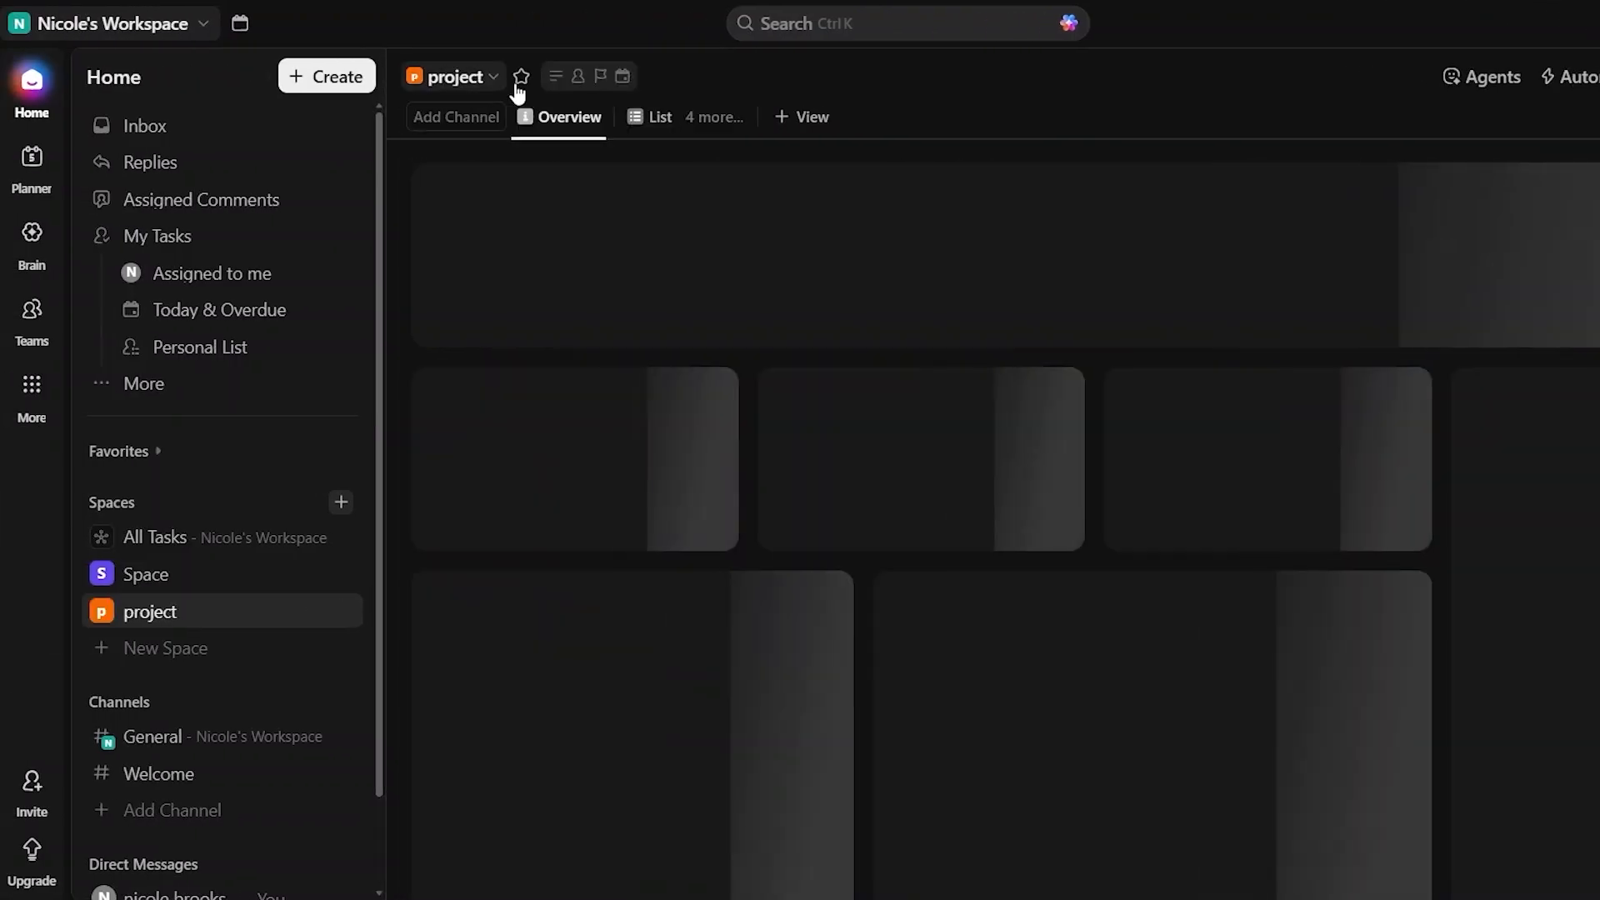
left_click(645, 120)
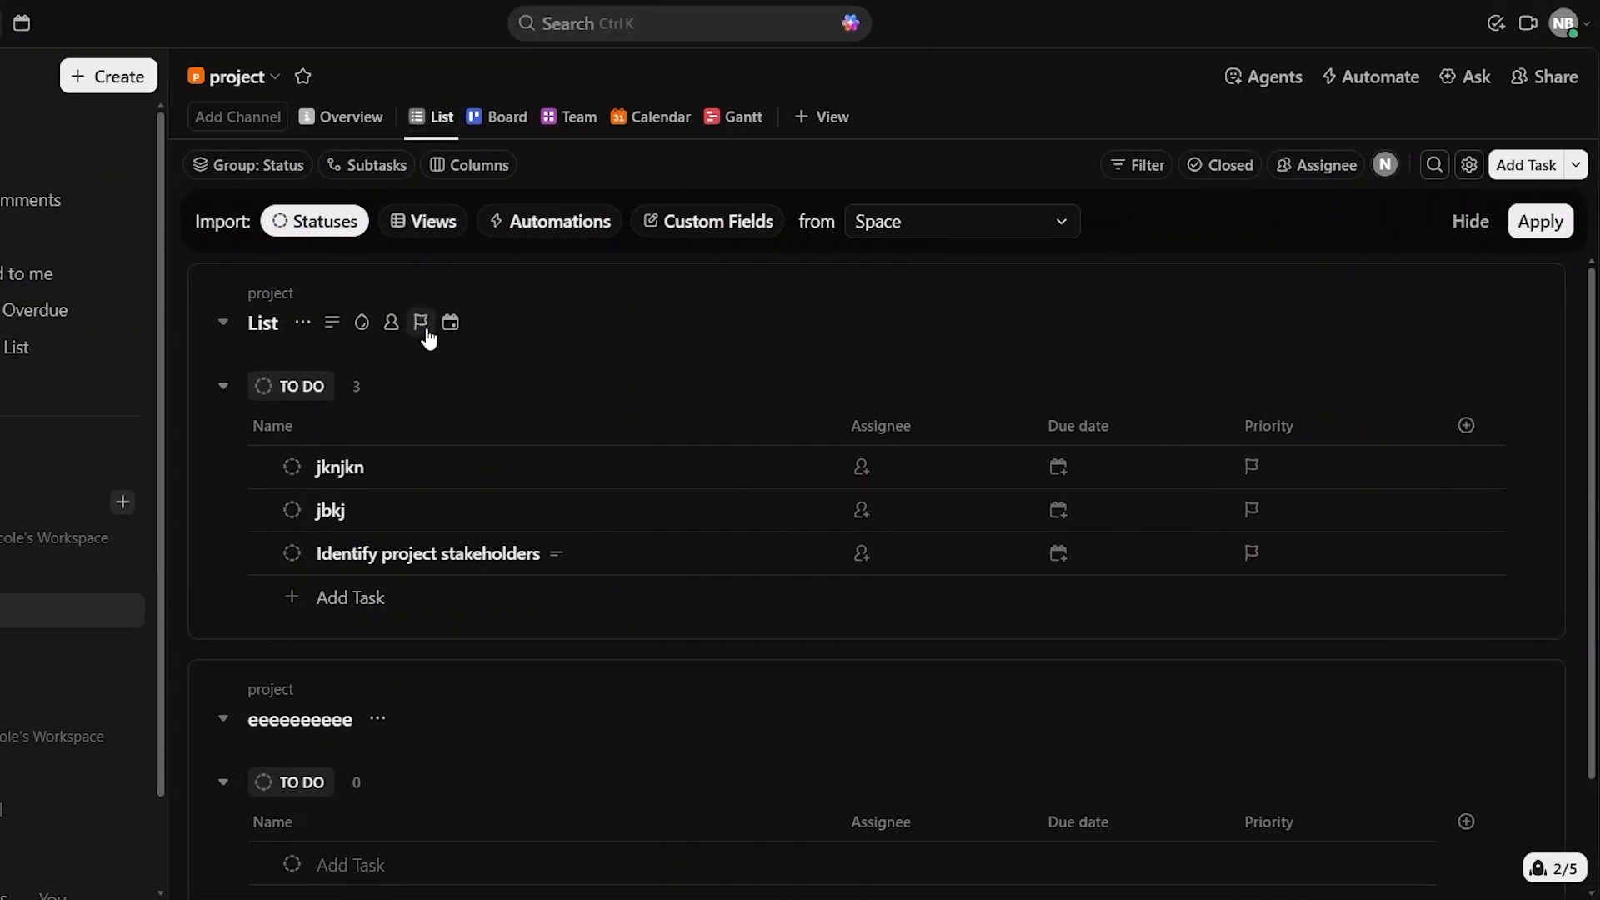
scroll(424, 338, "down", 2)
scroll(427, 336, "up", 2)
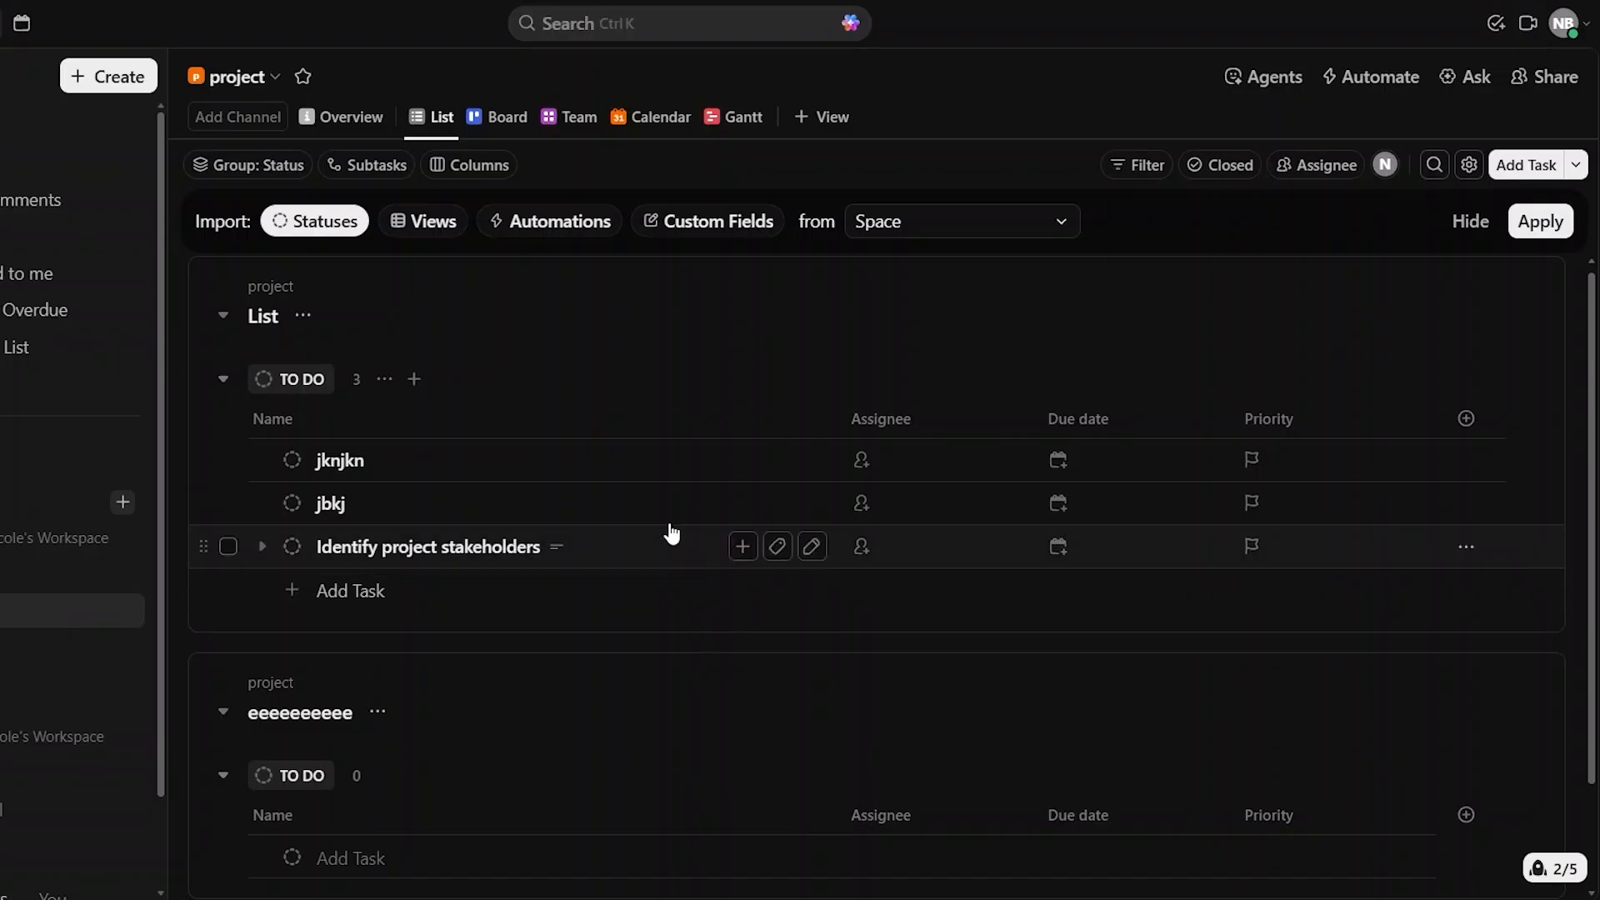
scroll(440, 563, "down", 3)
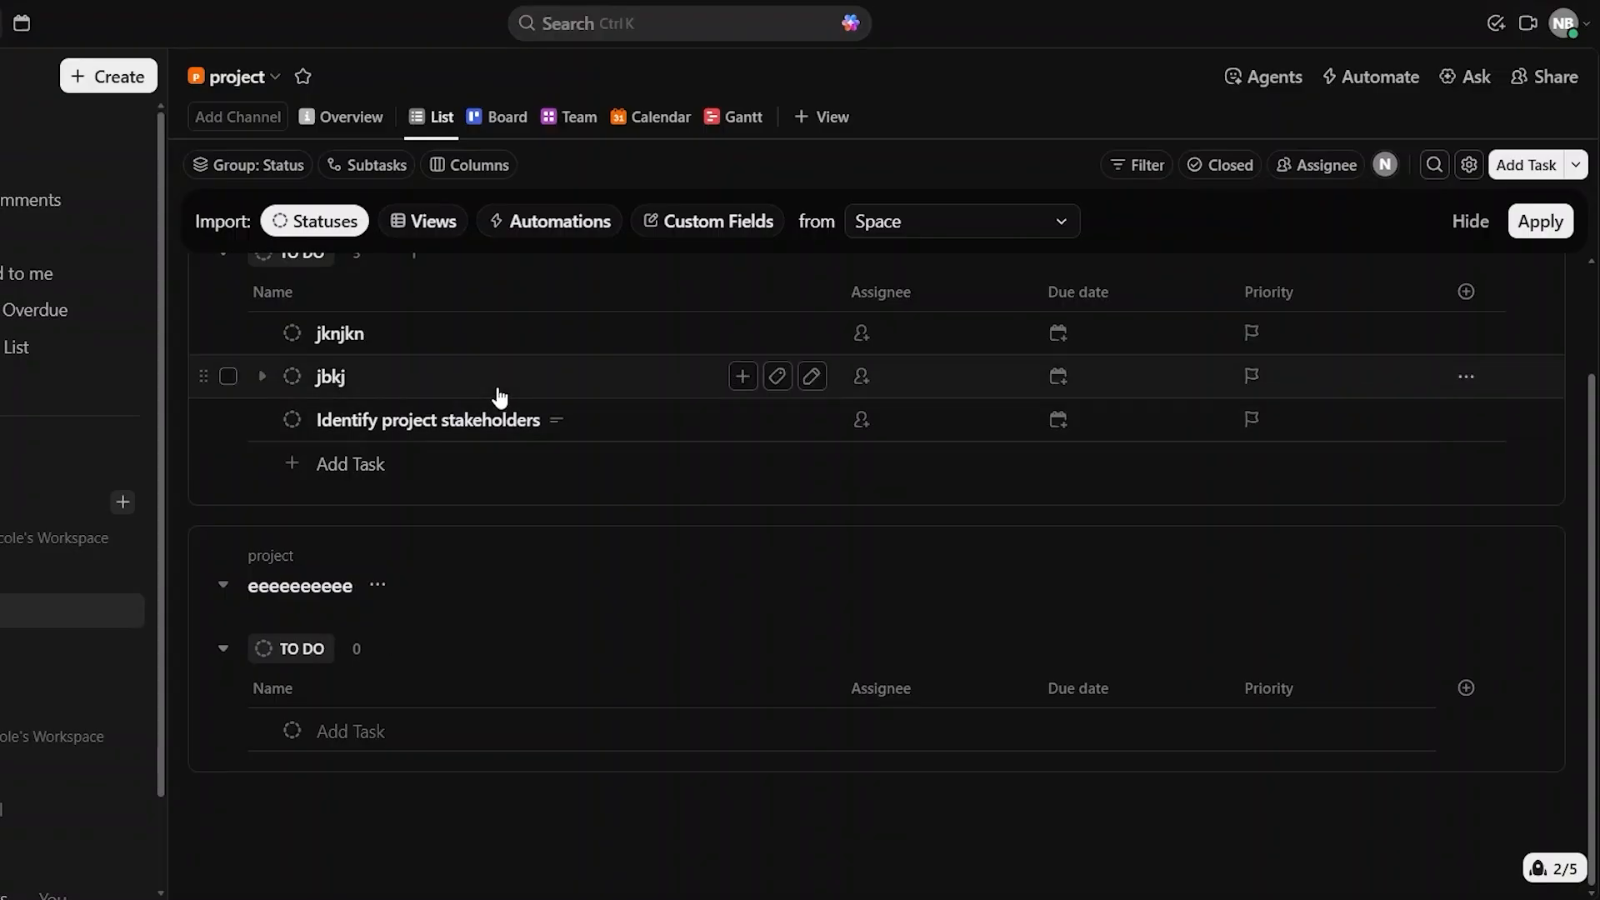
scroll(498, 392, "up", 2)
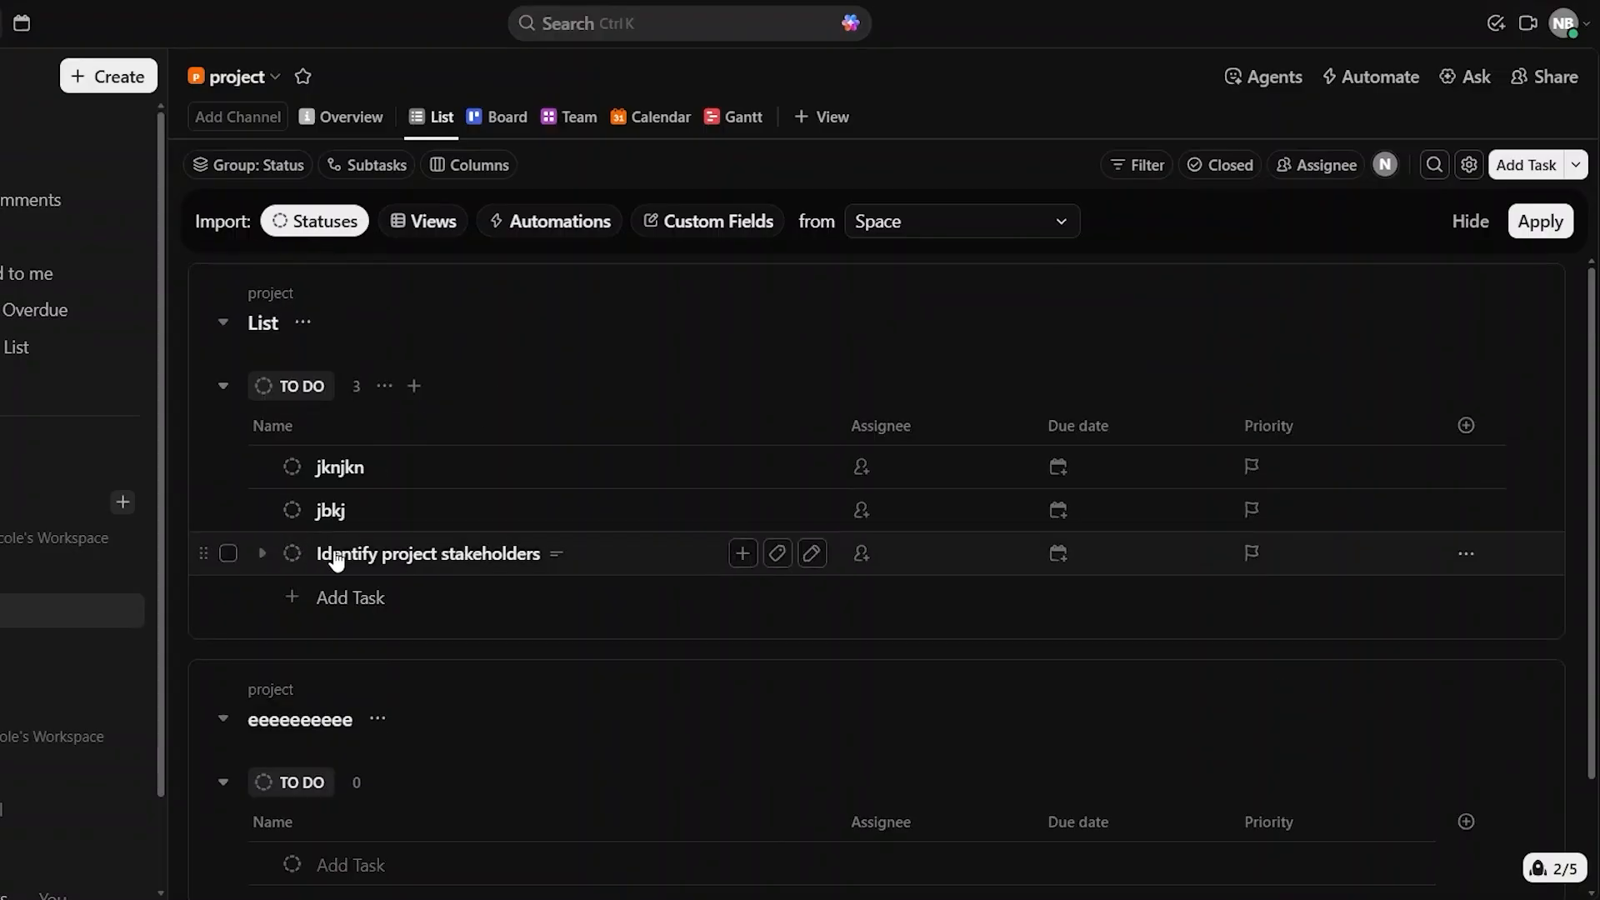